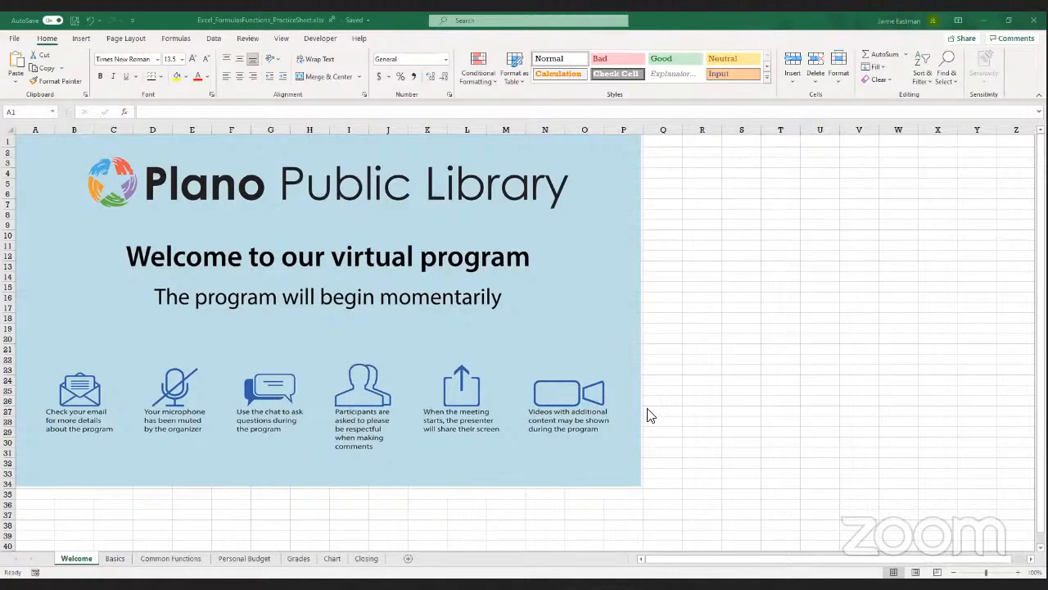
Switch from the Welcome sheet to the Basics worksheet
click(113, 559)
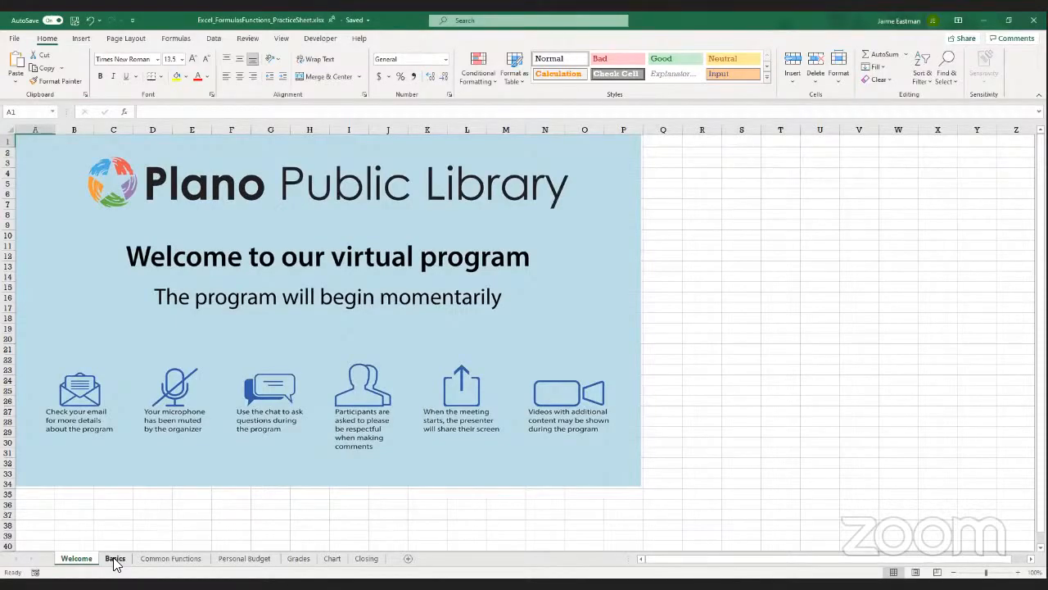
click(115, 559)
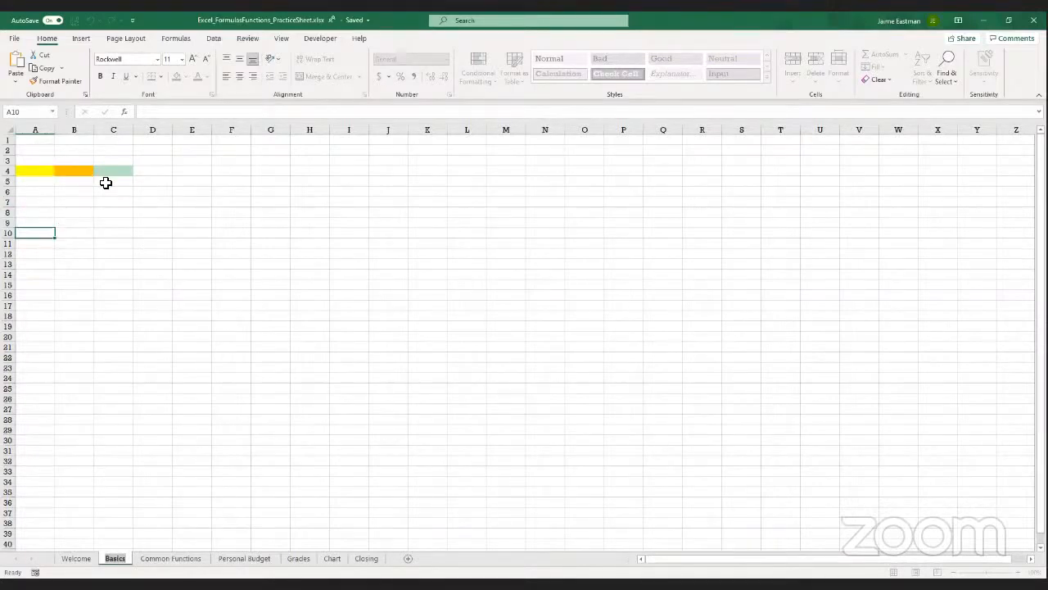
click(156, 294)
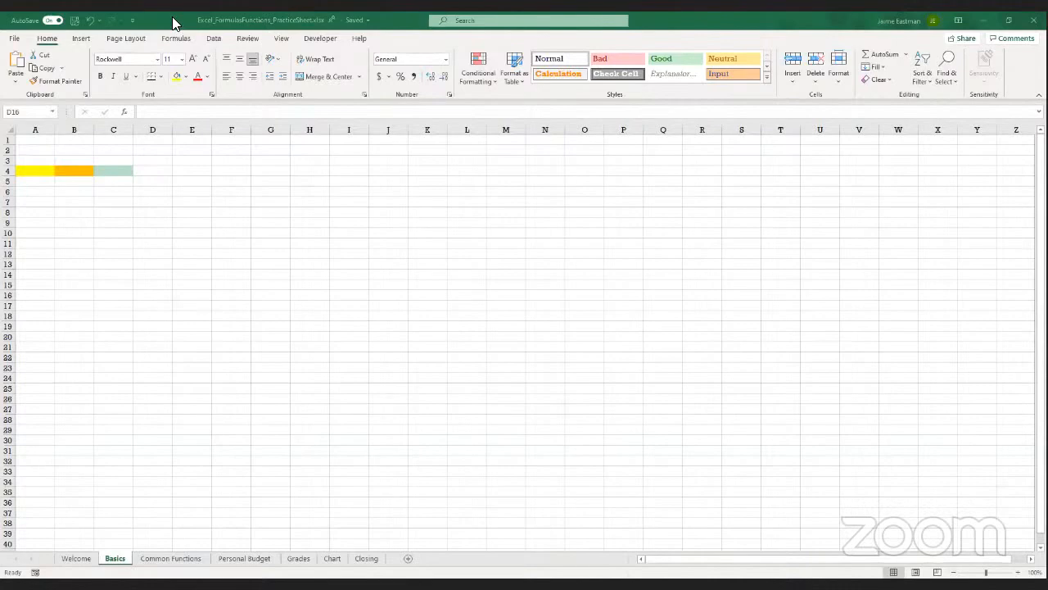
Enter the formula =A1+A2+A3 in the yellow cell A4
click(28, 140)
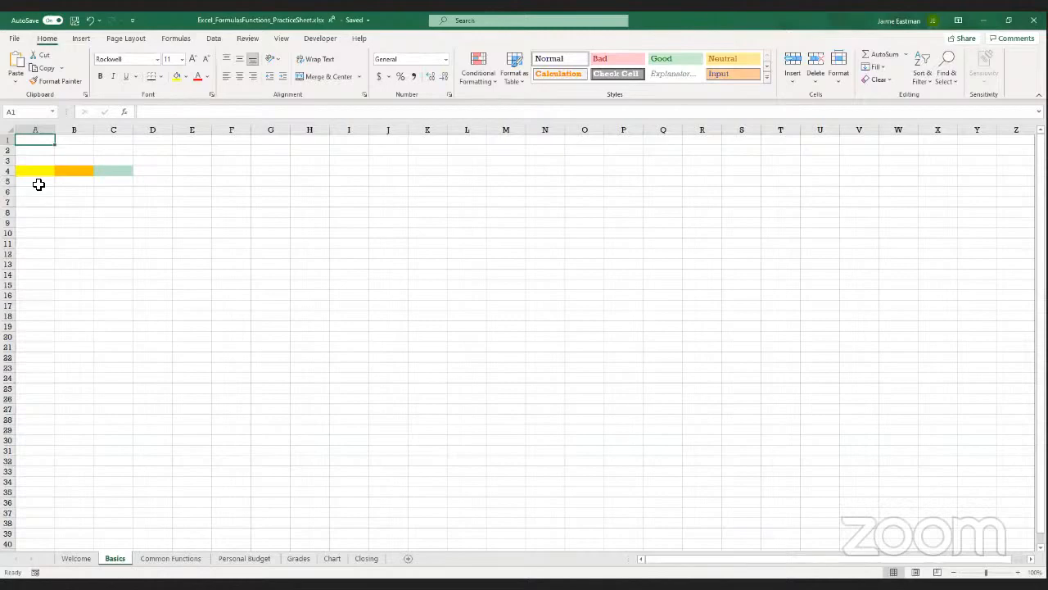
key(Down)
key(Down)
key(Down)
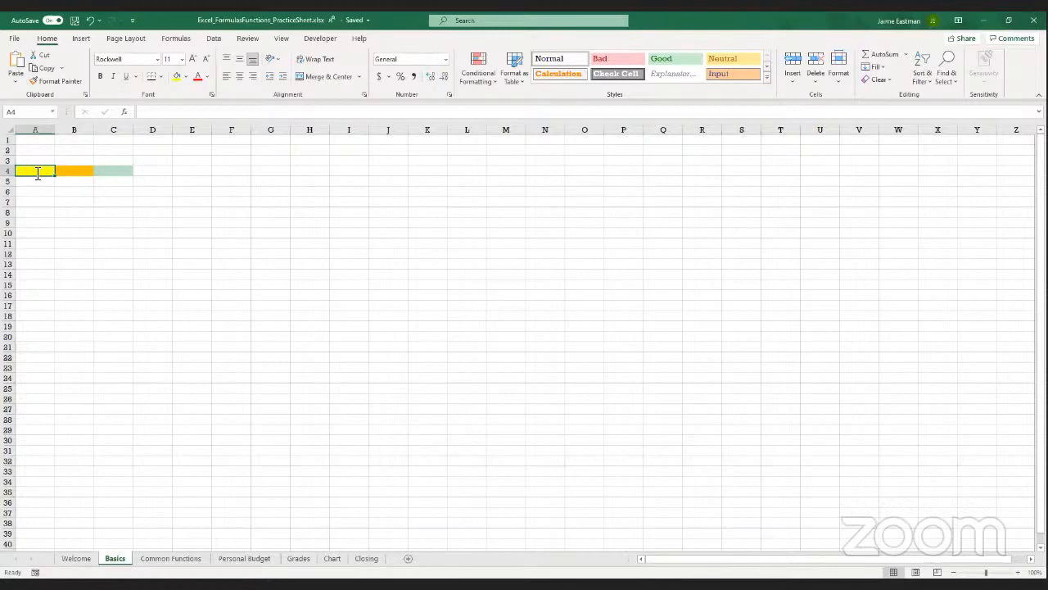
text(=)
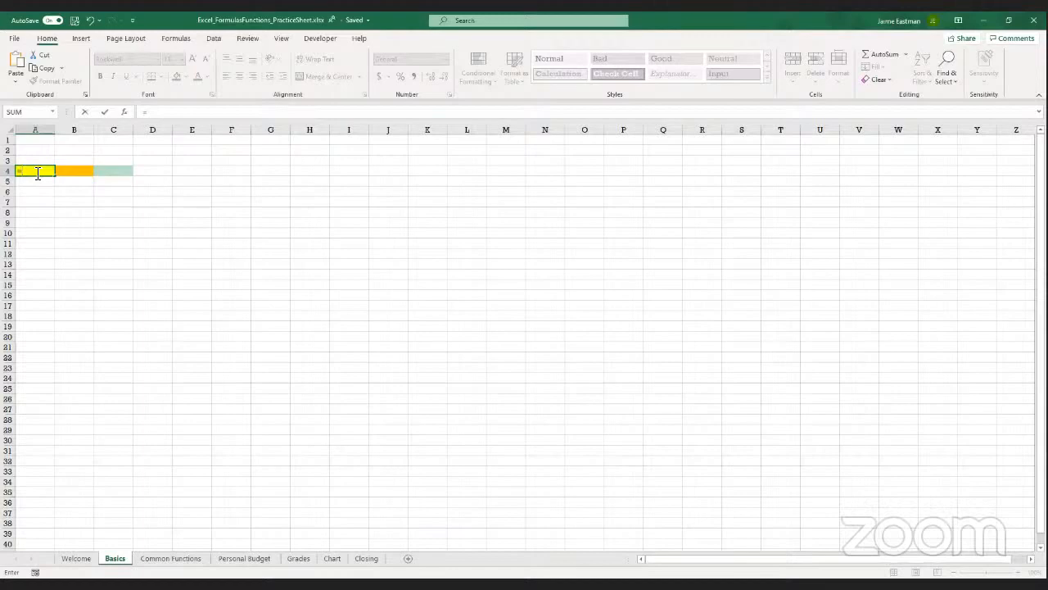
text(A)
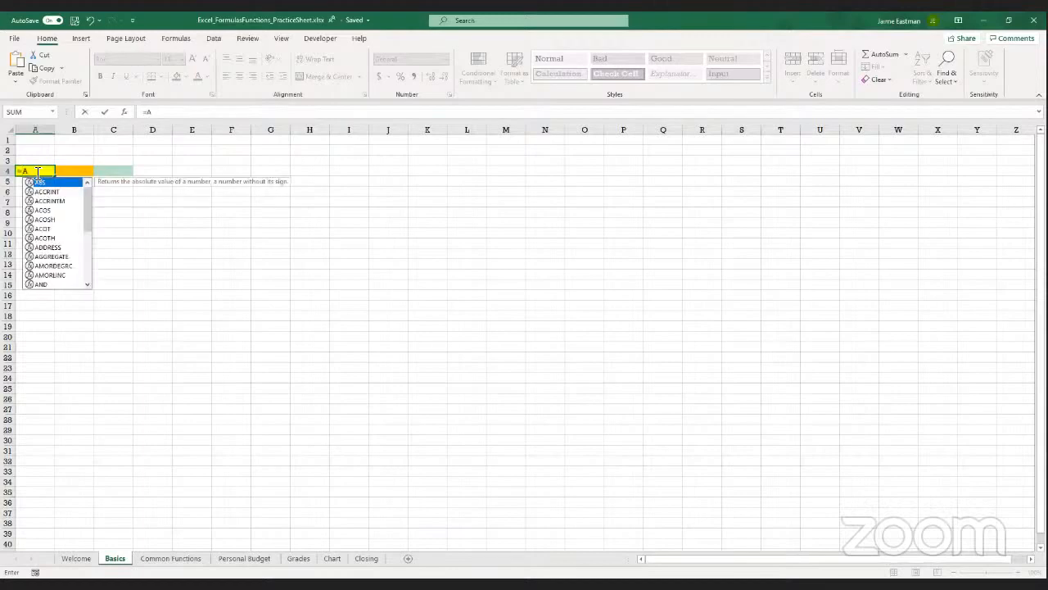
text(1)
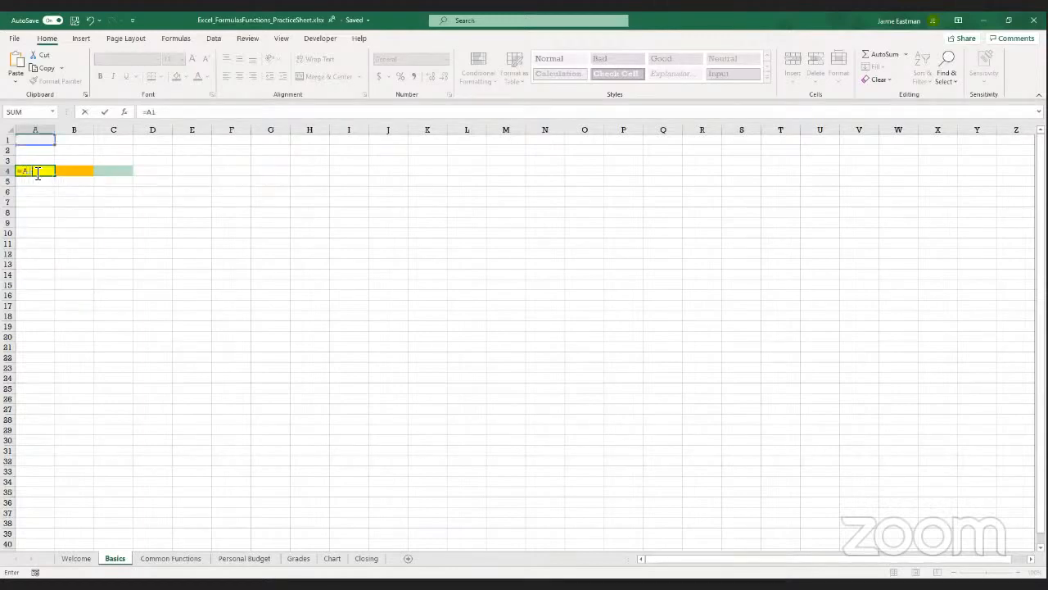
text(+A2)
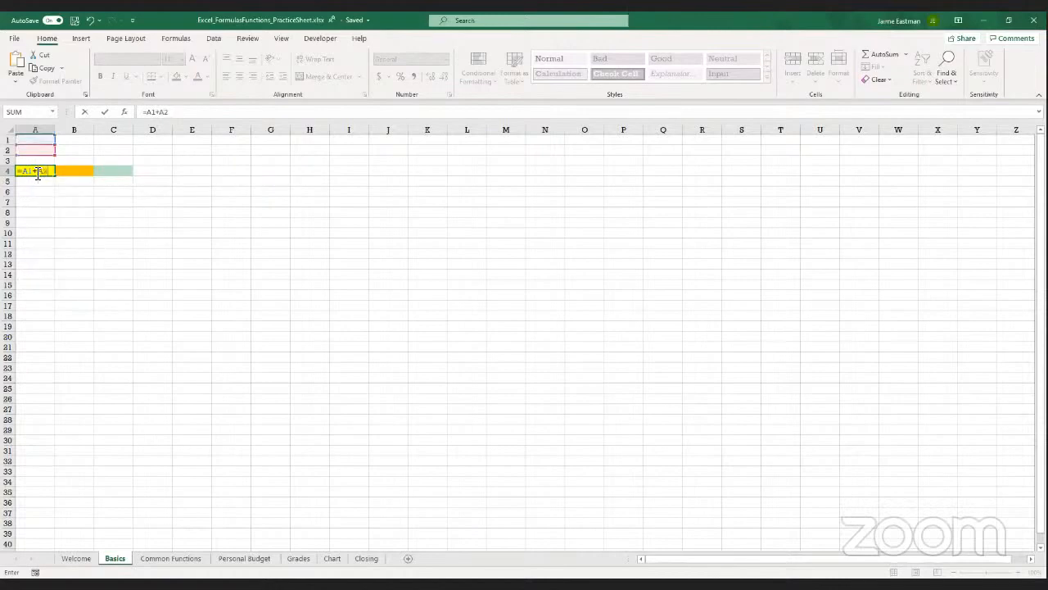
text(+A3)
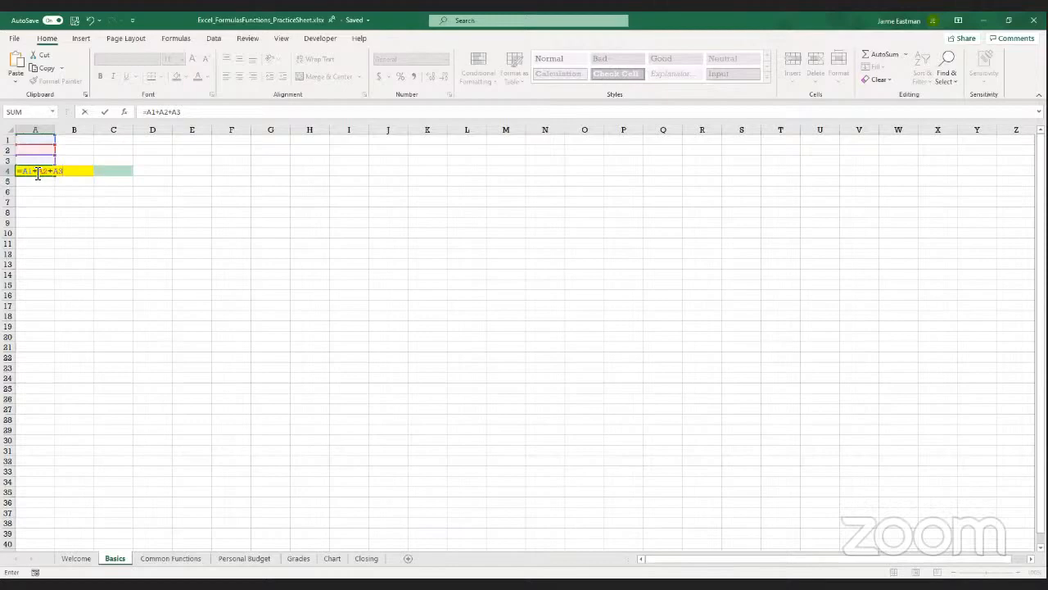
key(Return)
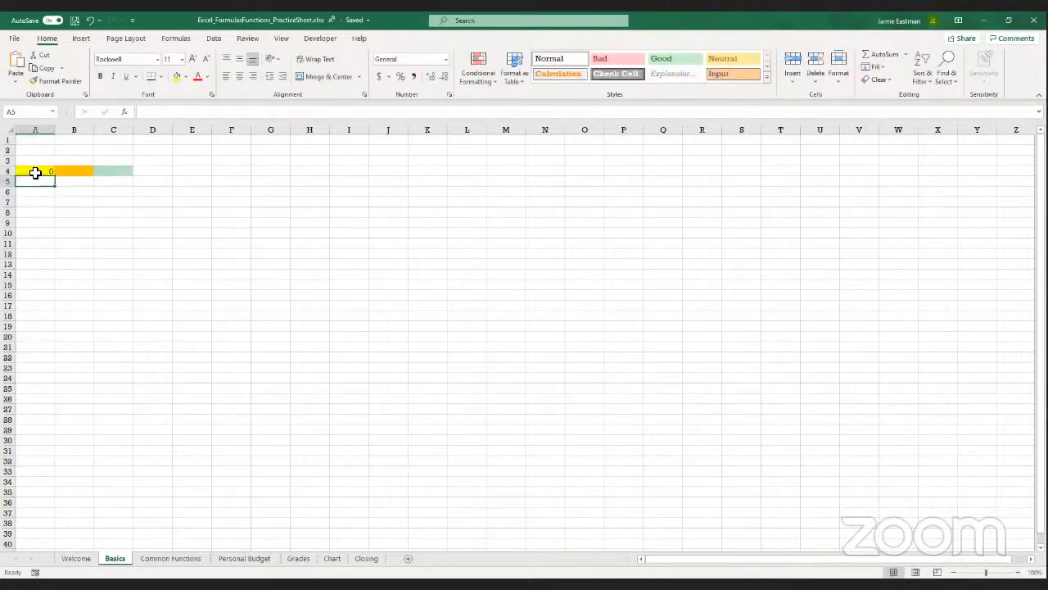
Review the formula in A4 and the empty cells A1 to A3 that it refers to
click(36, 172)
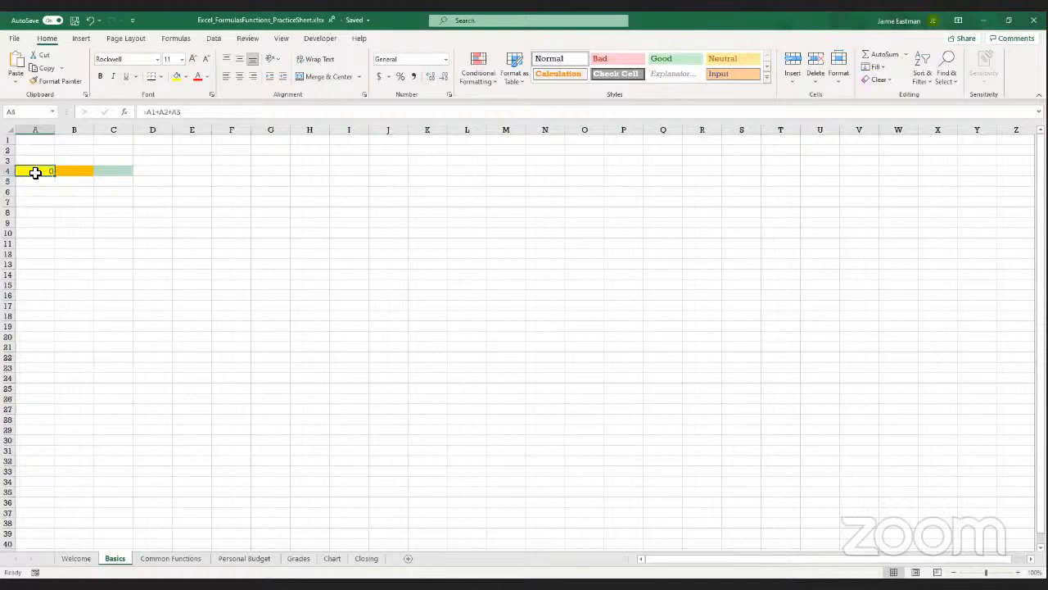
key(Up)
key(Up)
key(Up)
key(Down)
key(Down)
key(Down)
key(Up)
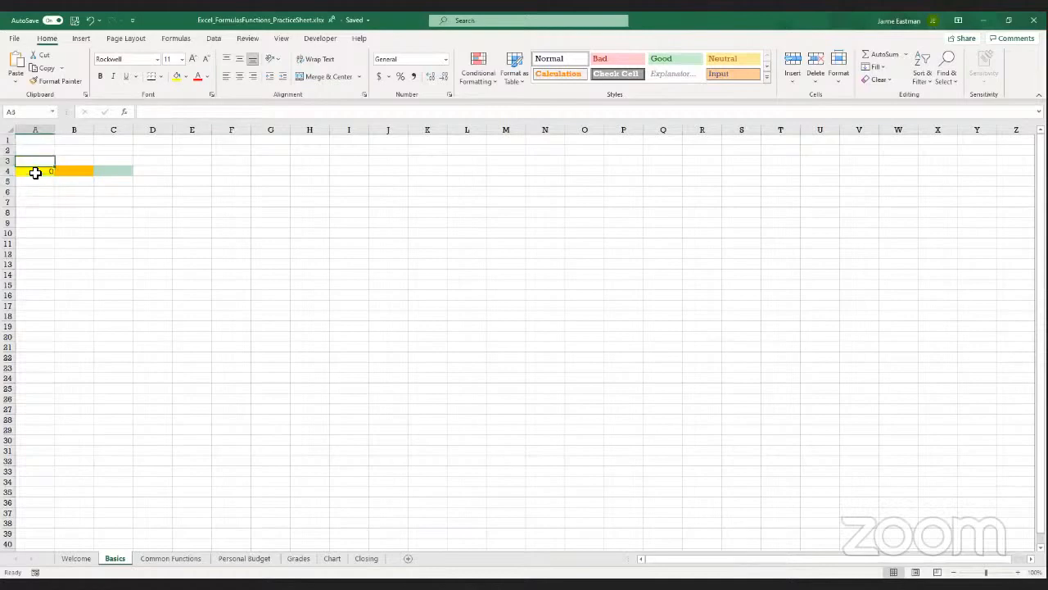
key(Up)
key(Up)
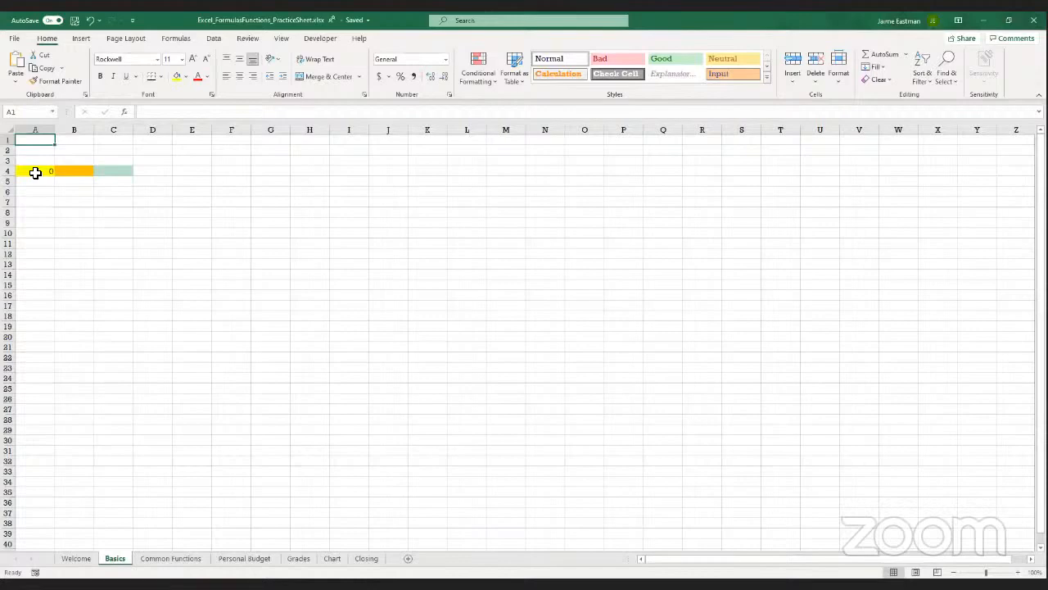
key(Down)
key(Down)
key(Down)
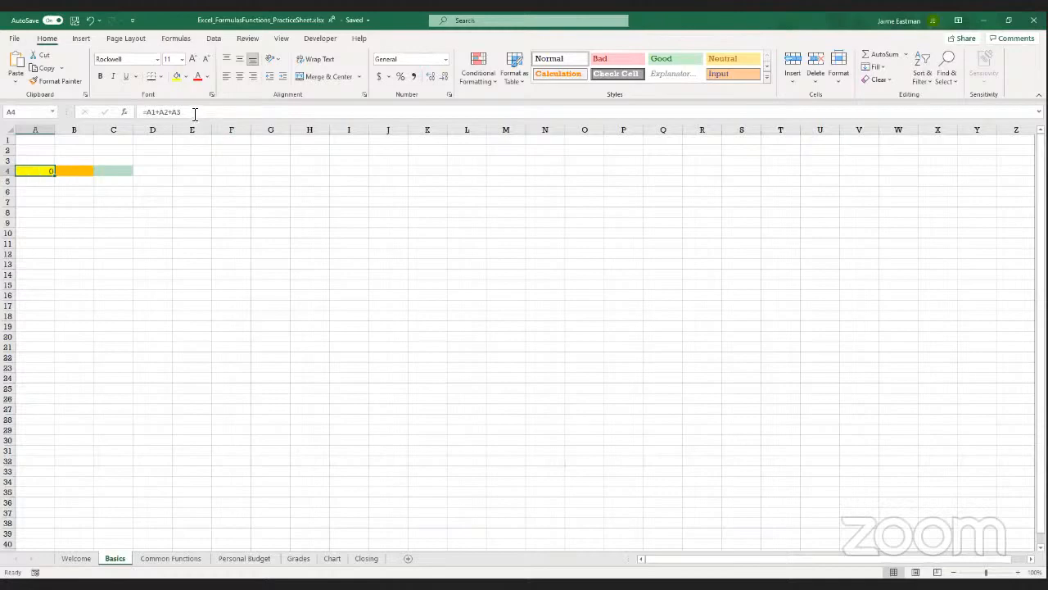
Fill cells A1, A2 and A3 with the values 5, 10 and 15
click(30, 143)
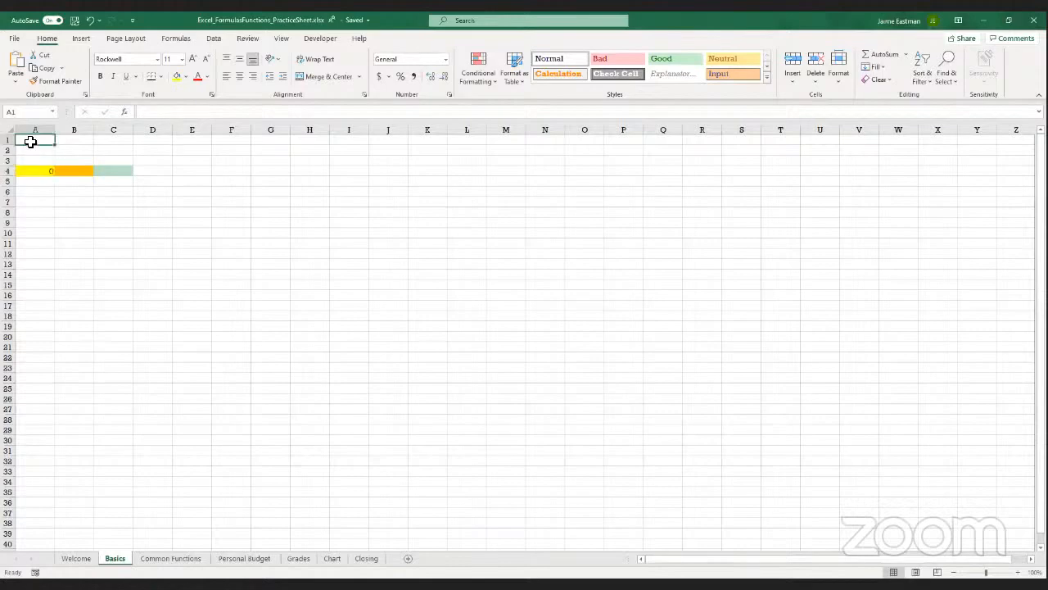
text(5)
key(Return)
text(10)
key(Return)
text(15)
key(Return)
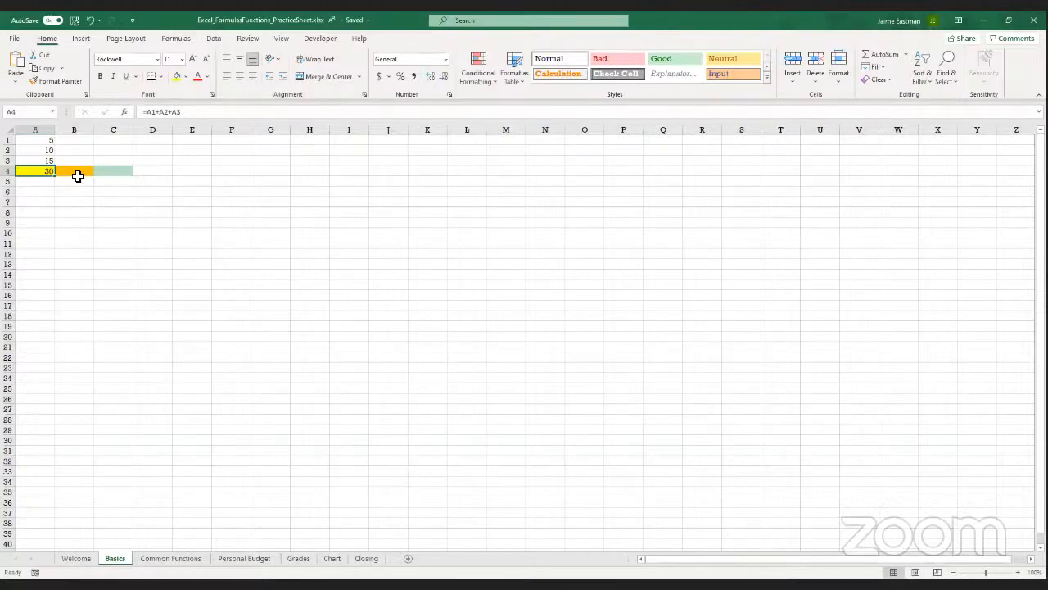
Add up the three values in the orange cell B4 with the formula =sum(A1,A2,A3)
click(78, 174)
text(=)
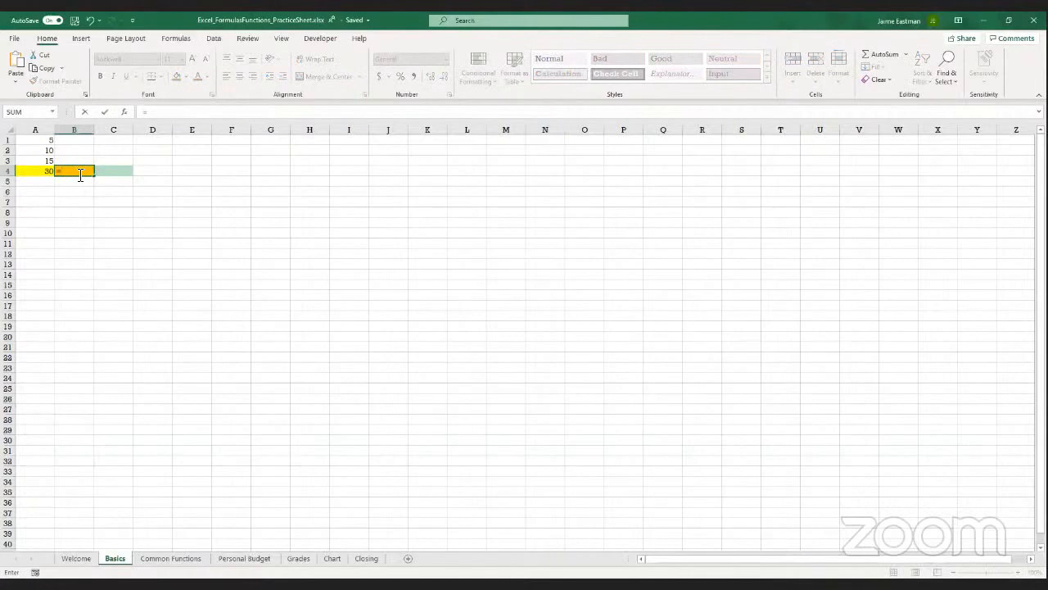
text(sum)
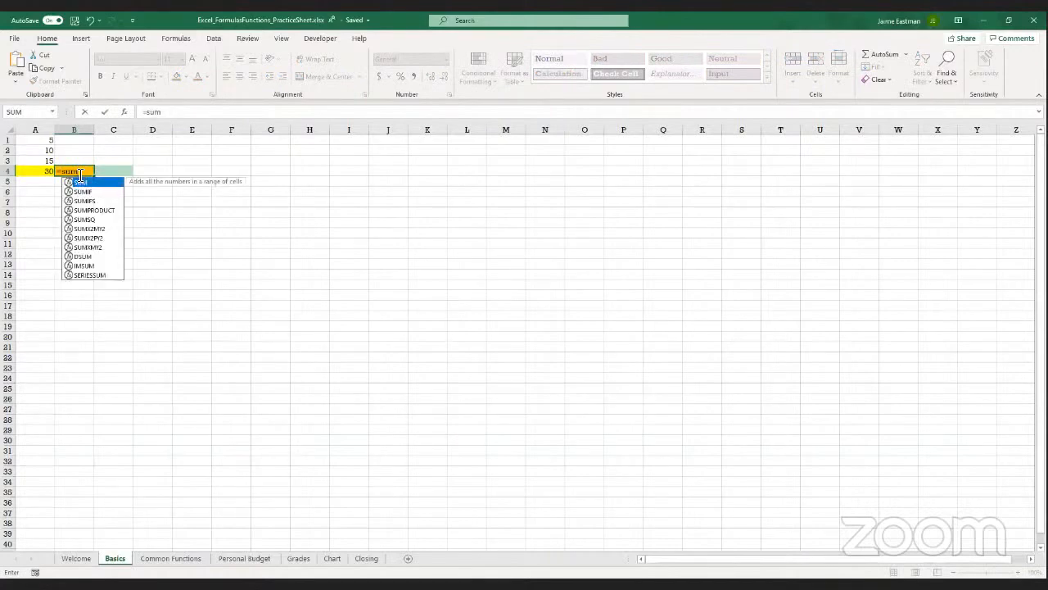
text(()
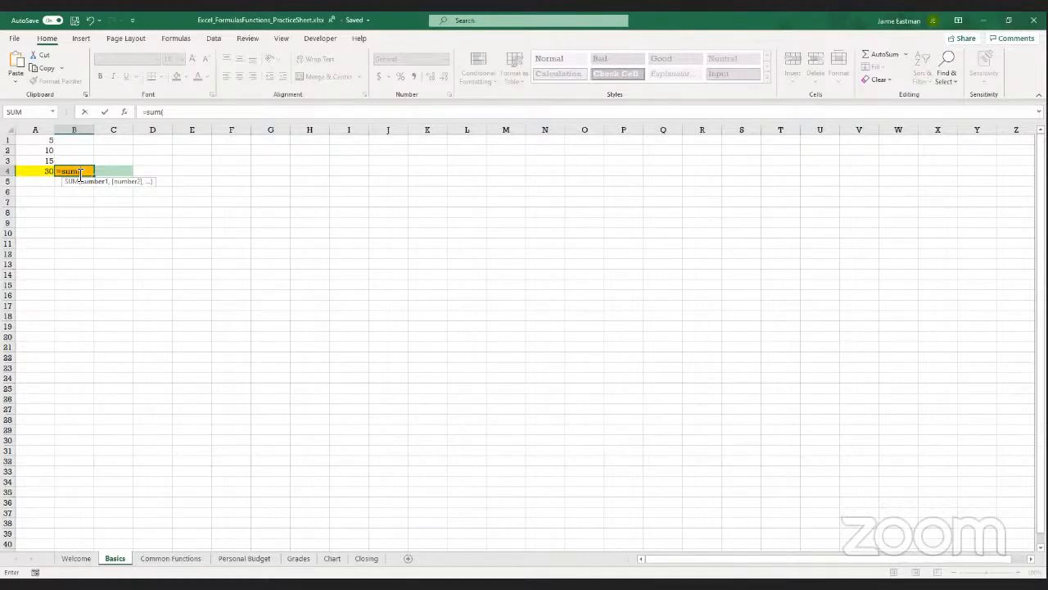
text(A1,A2,A3)
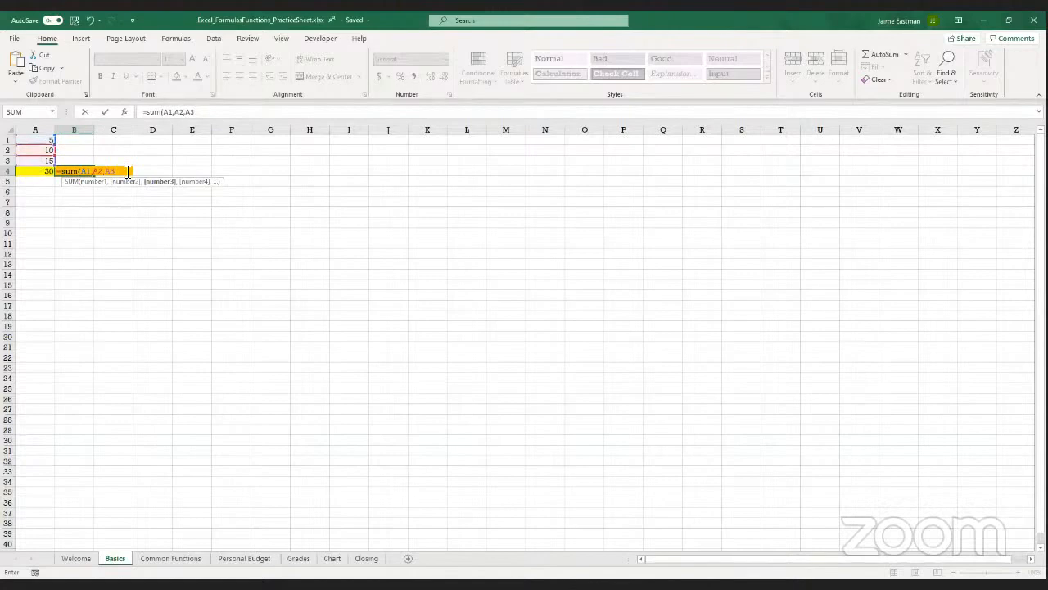
text())
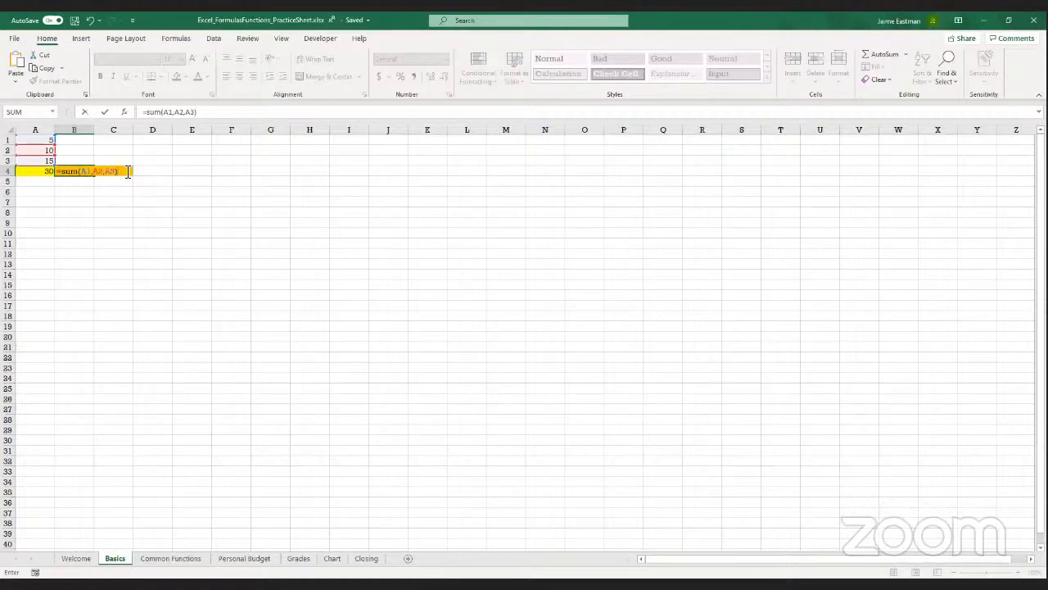
key(Return)
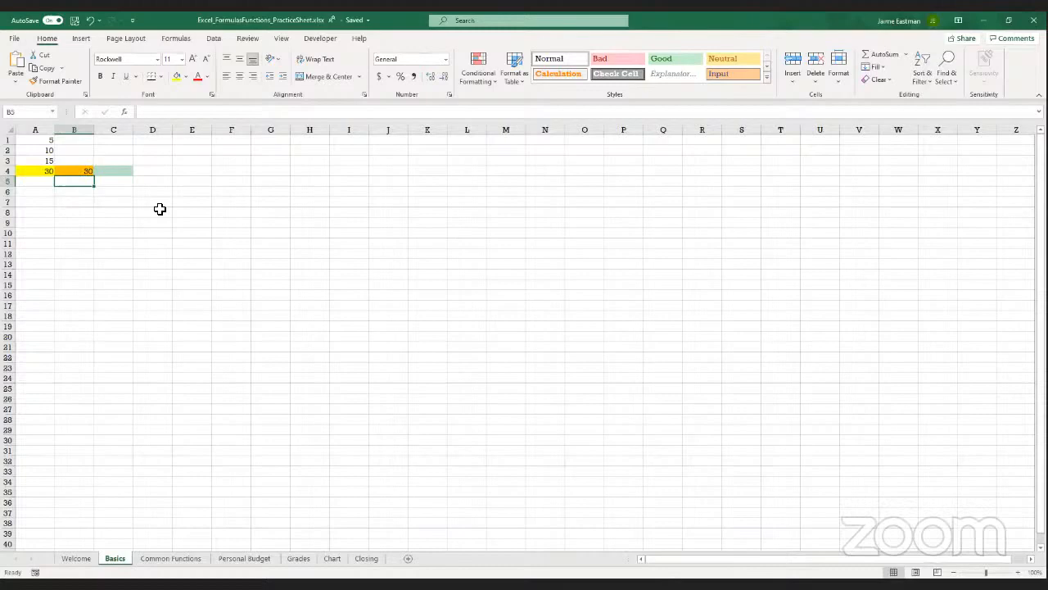
Total the same cells as a range in the green cell C4 with the formula =sum(A1:A3)
click(111, 170)
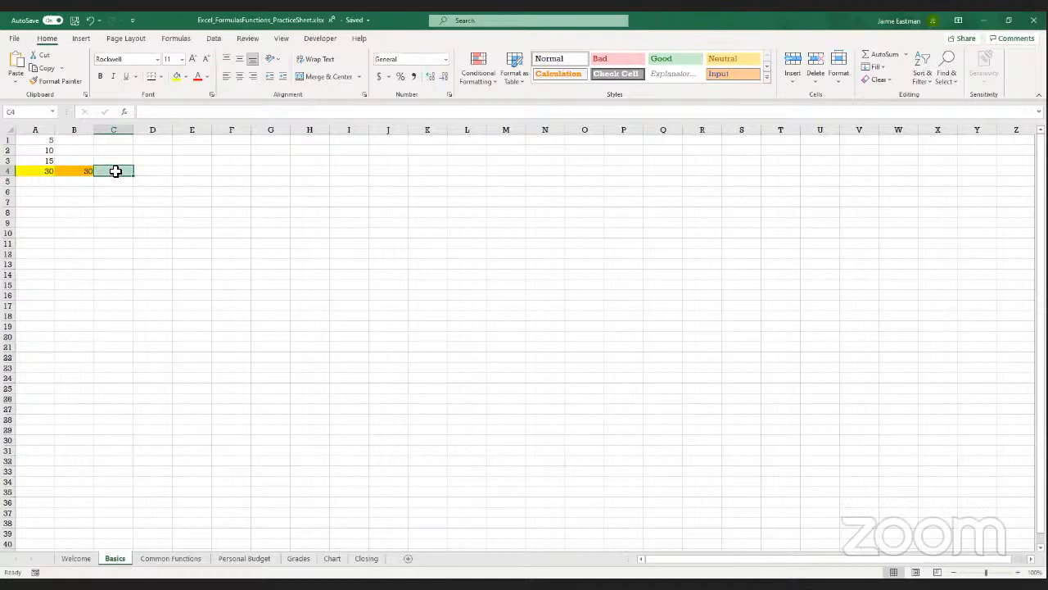
text(=)
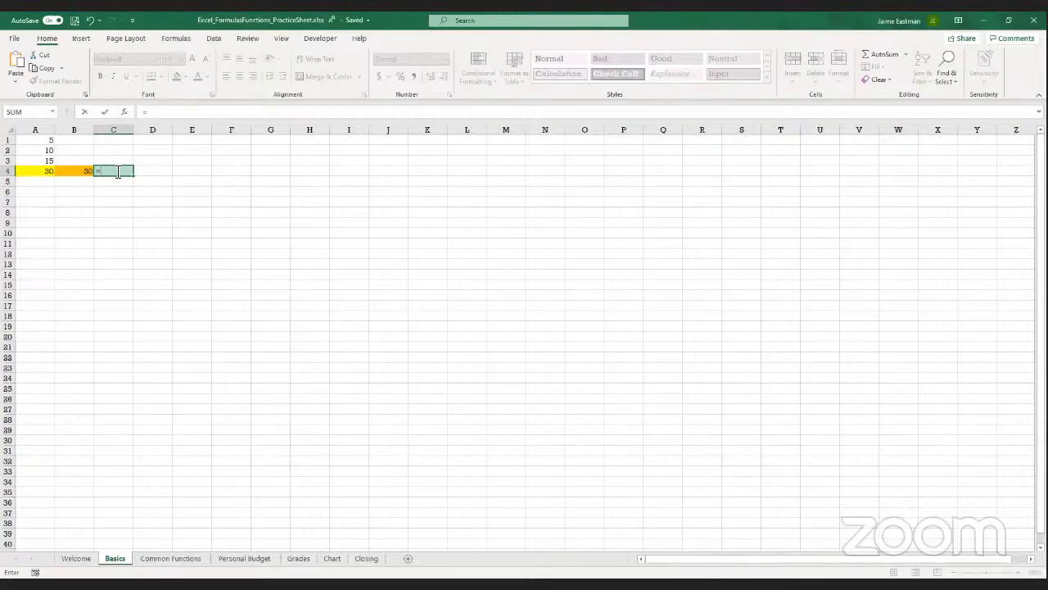
text(sum(A1)
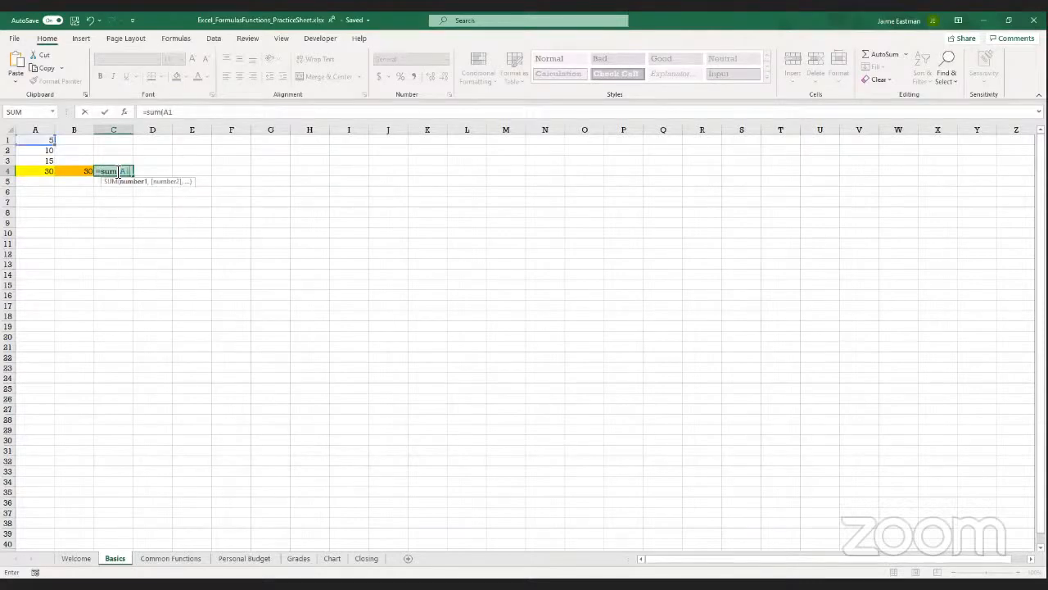
text(:A3)
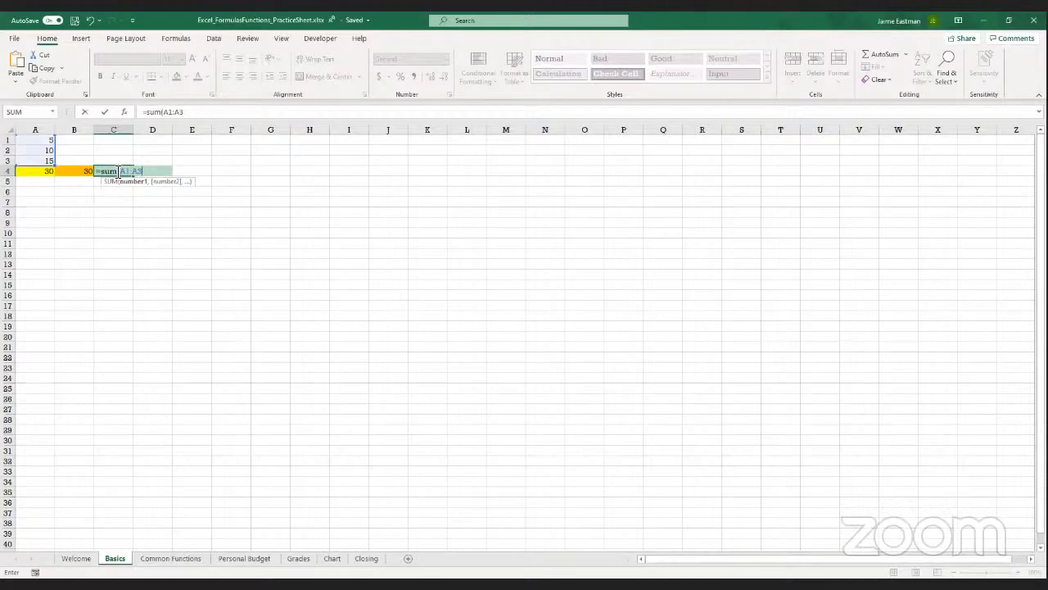
text())
key(Return)
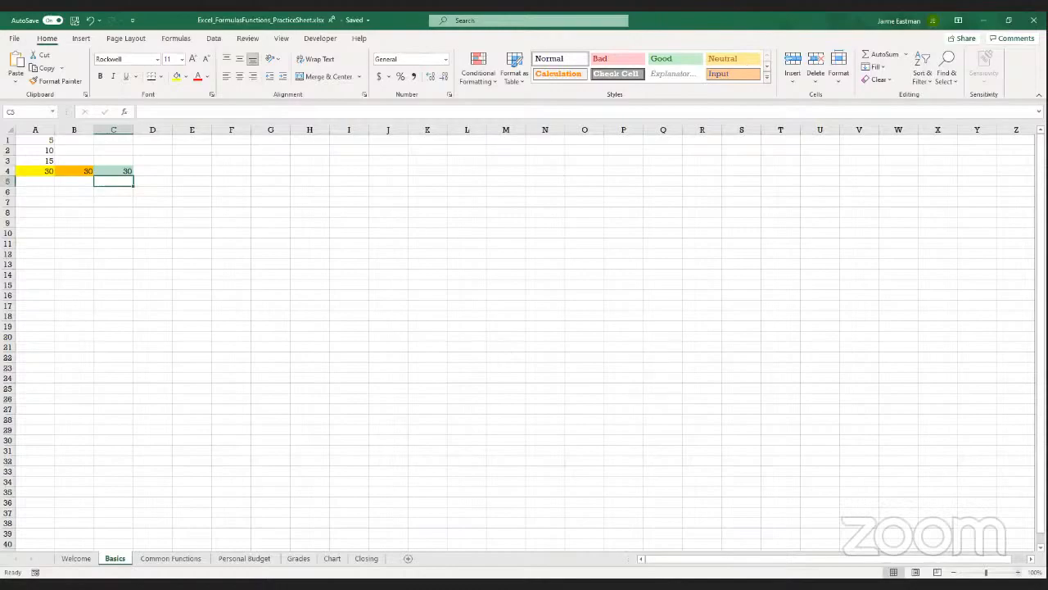
Compare the formulas behind the results in cells A4, B4 and C4
click(1017, 572)
click(1018, 572)
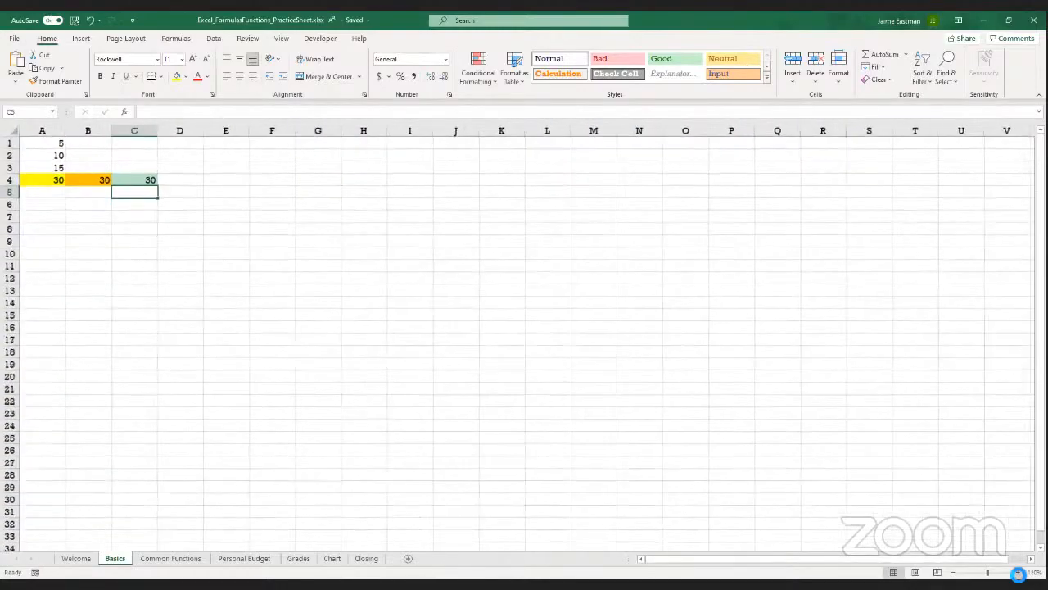
click(1018, 573)
click(1018, 573)
click(1017, 572)
click(1018, 572)
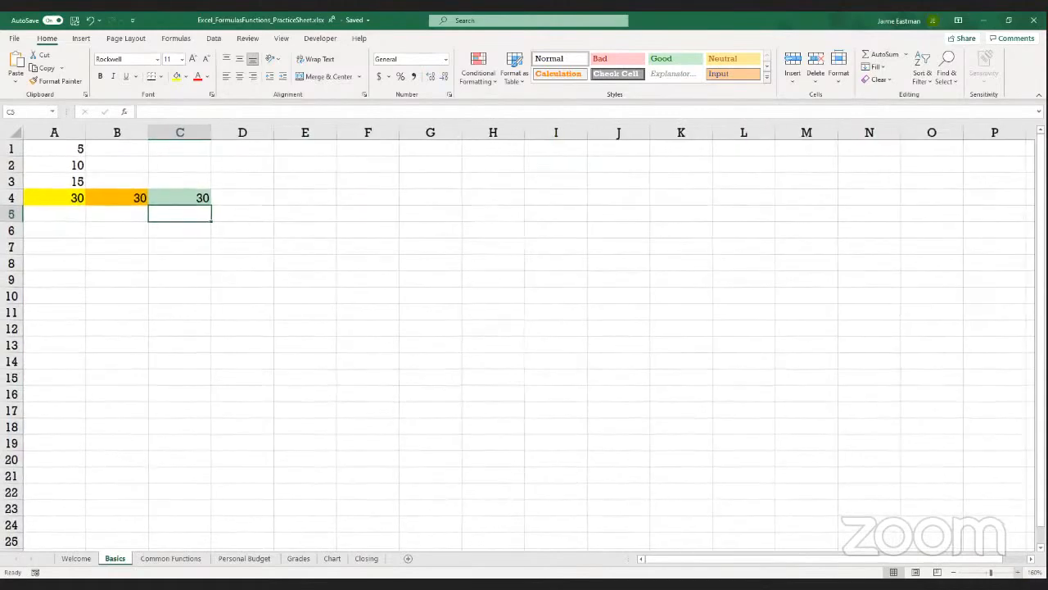
click(1017, 572)
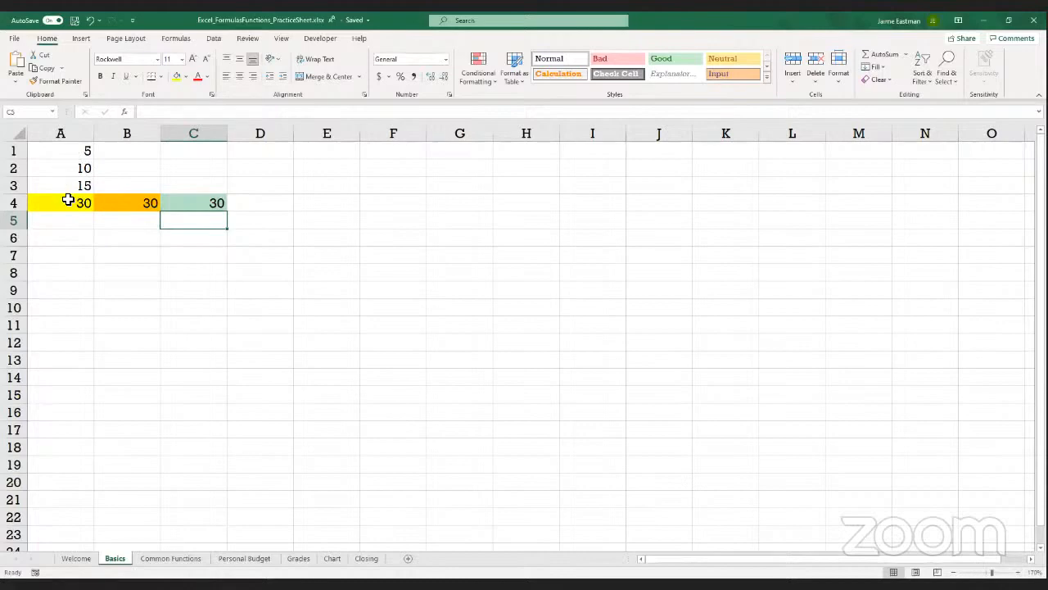
click(68, 201)
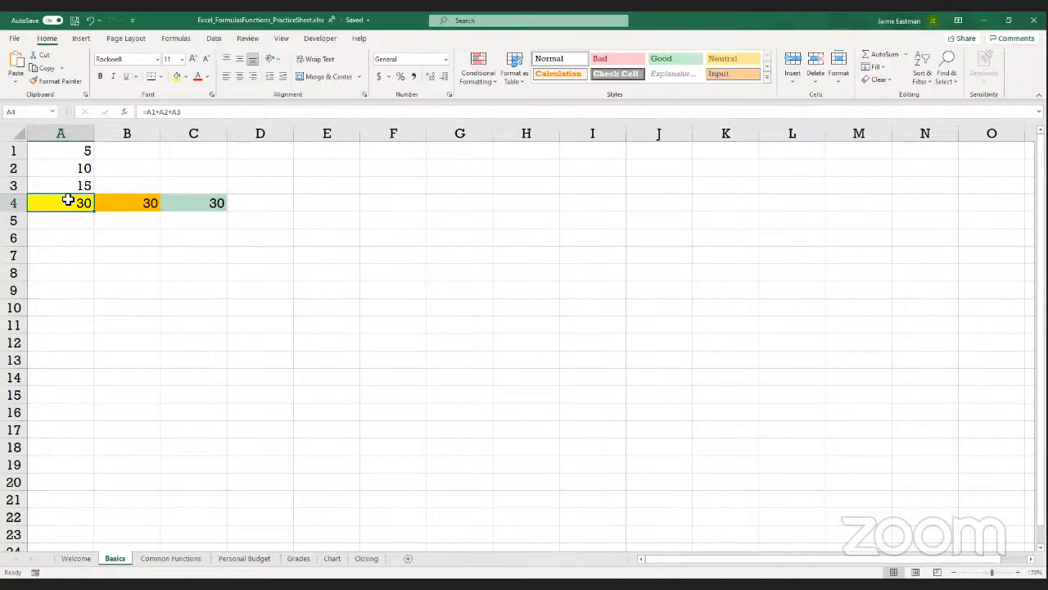
key(Right)
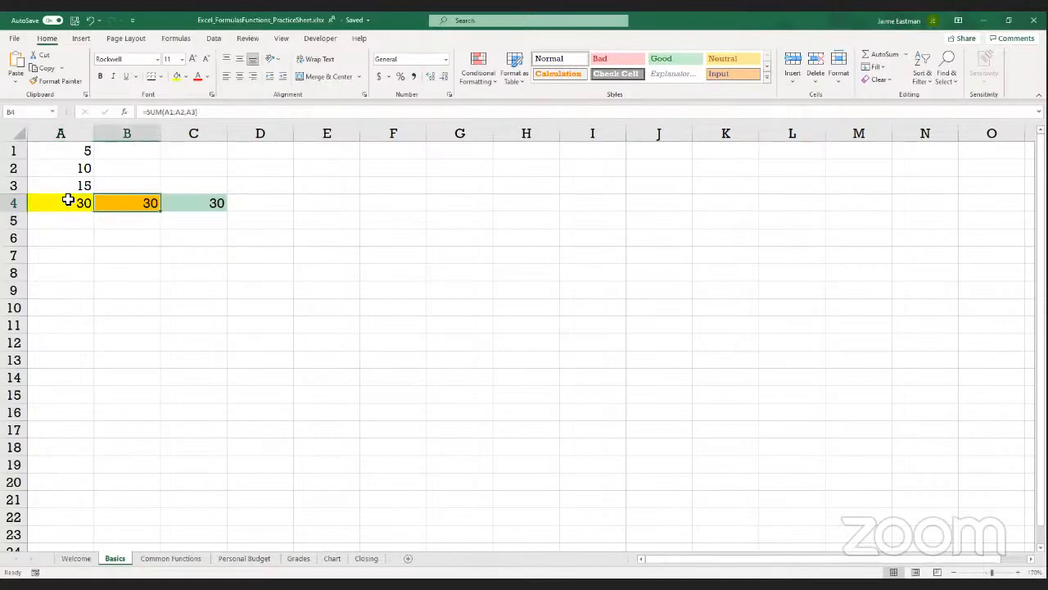
key(Right)
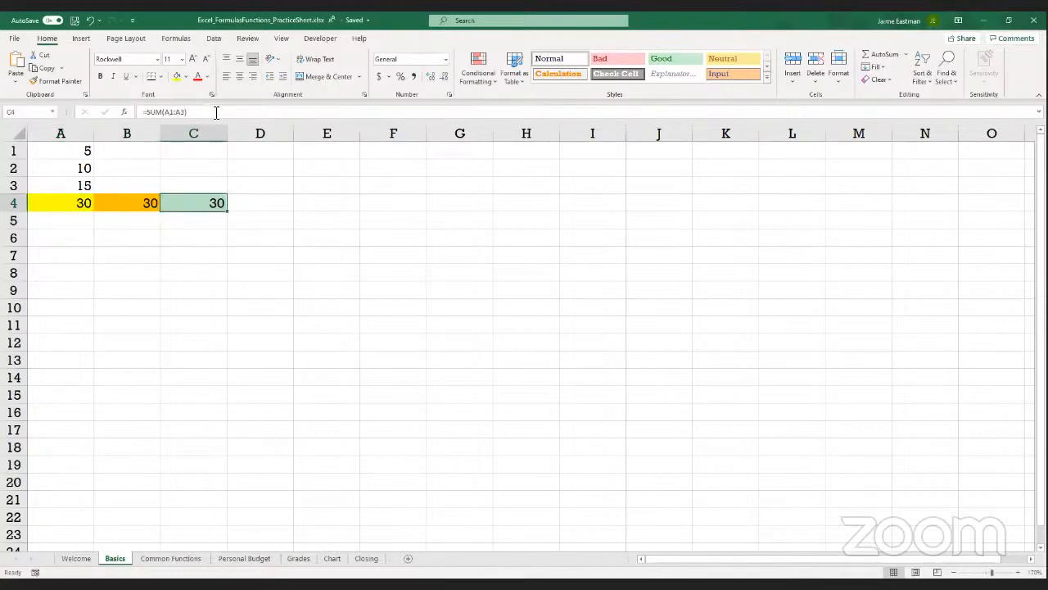
click(247, 201)
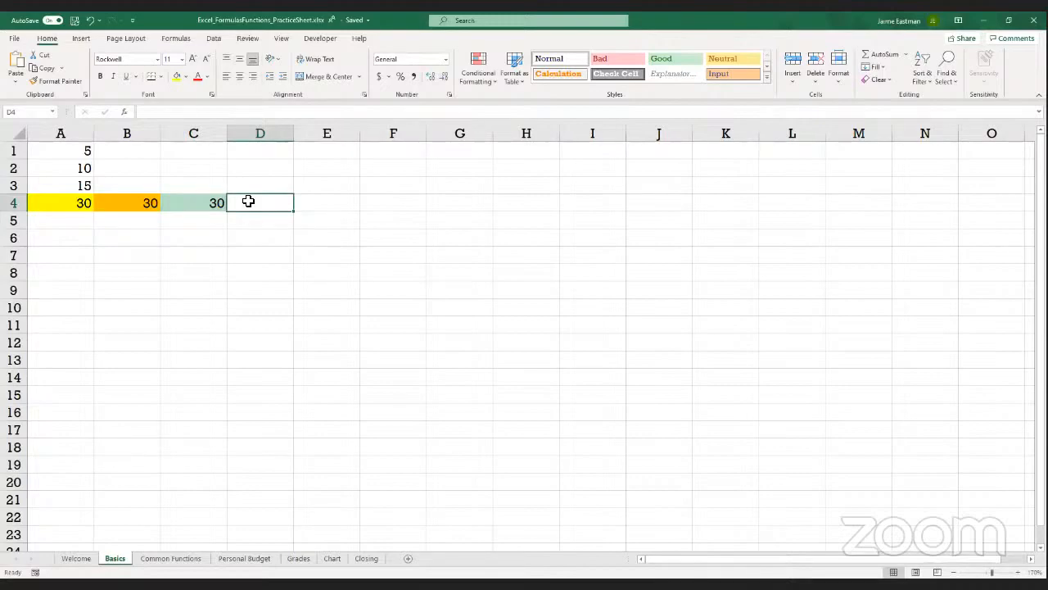
Total the values in cell D4 with the formula =sum(A1:A3), picking the range directly on the sheet
text(=)
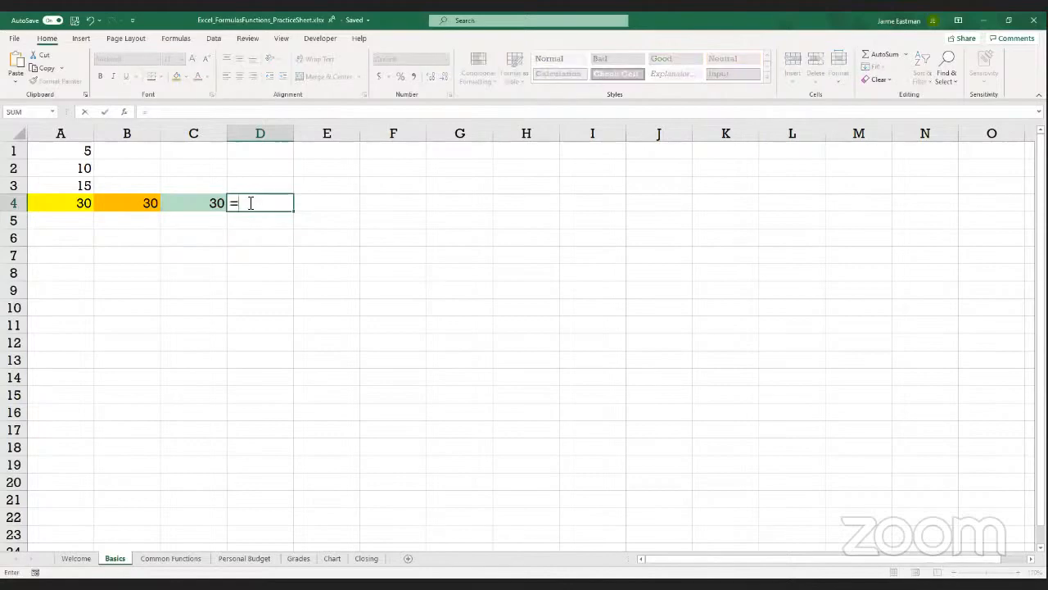
text(sum()
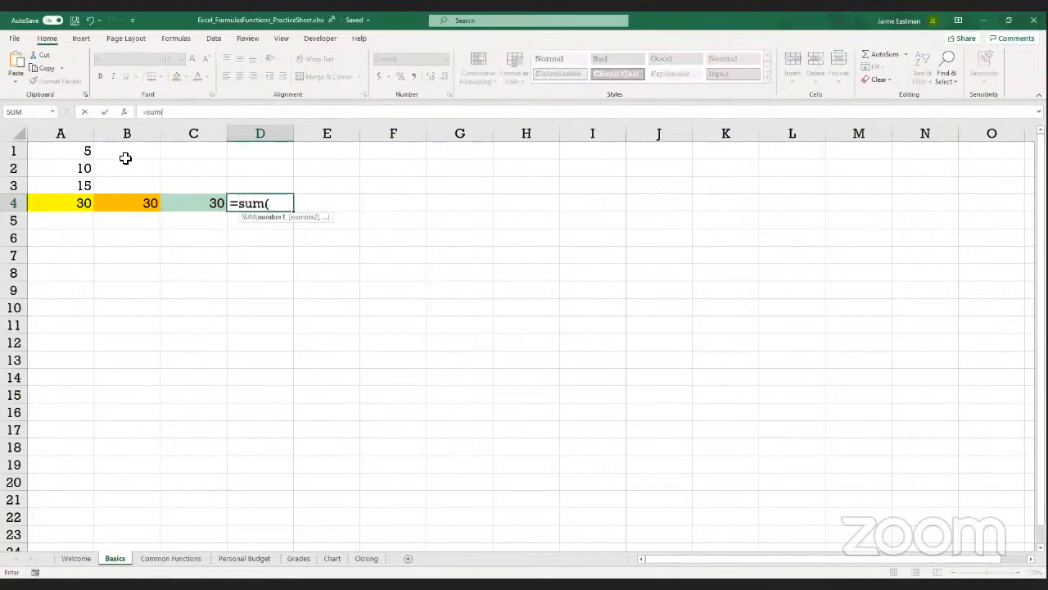
drag(74, 145, 84, 184)
text())
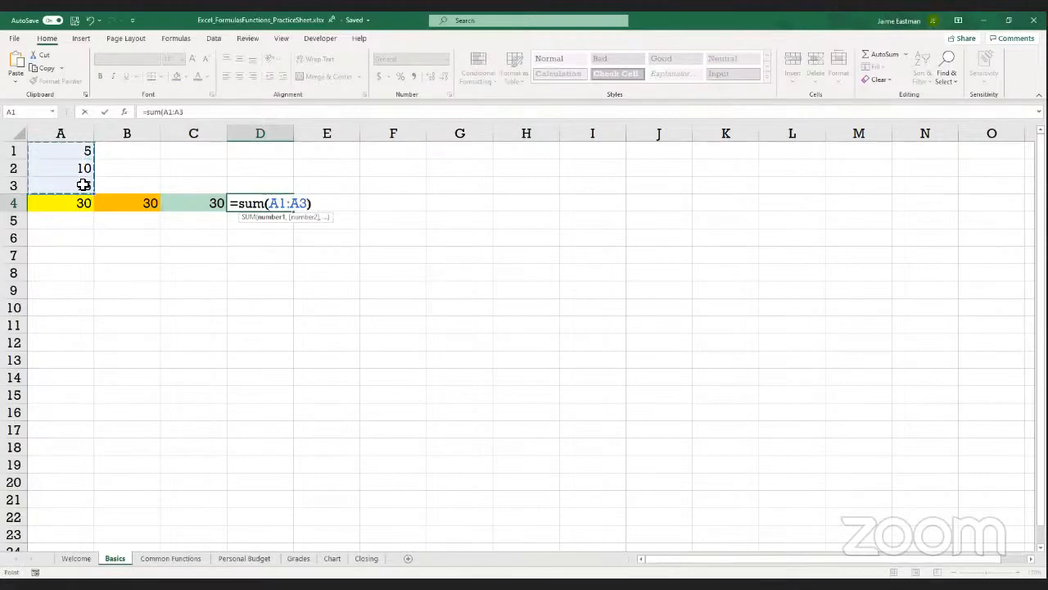
key(Return)
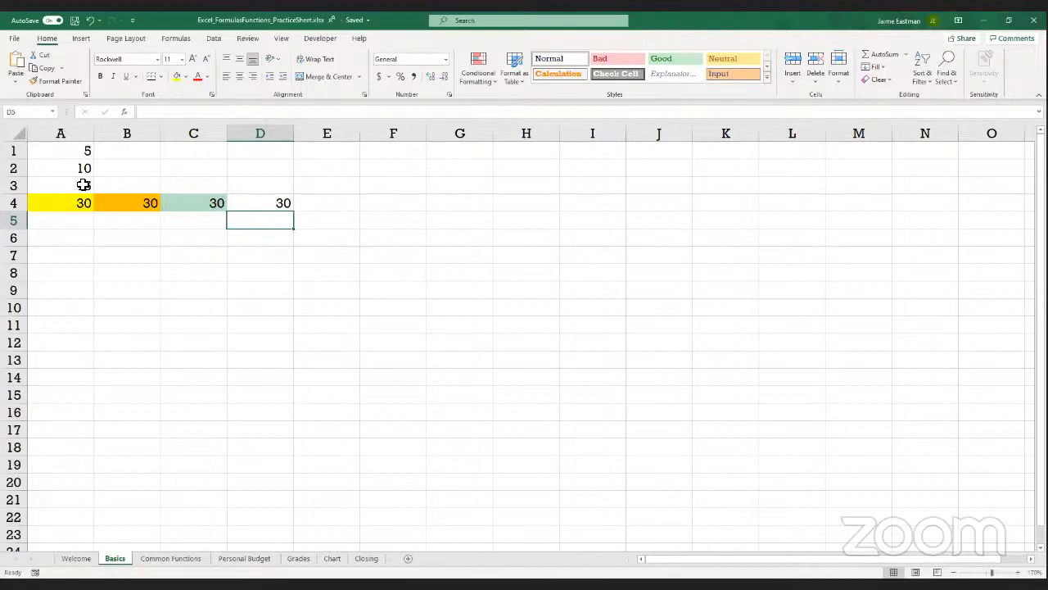
click(268, 203)
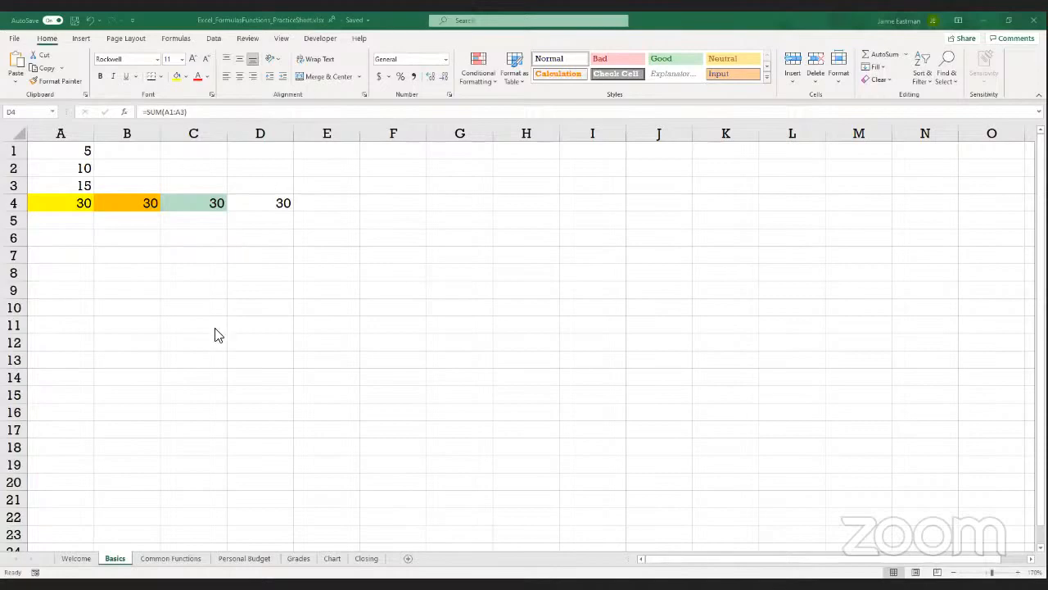
Review the mathematical and other functions listed on the Common Functions sheet
click(179, 560)
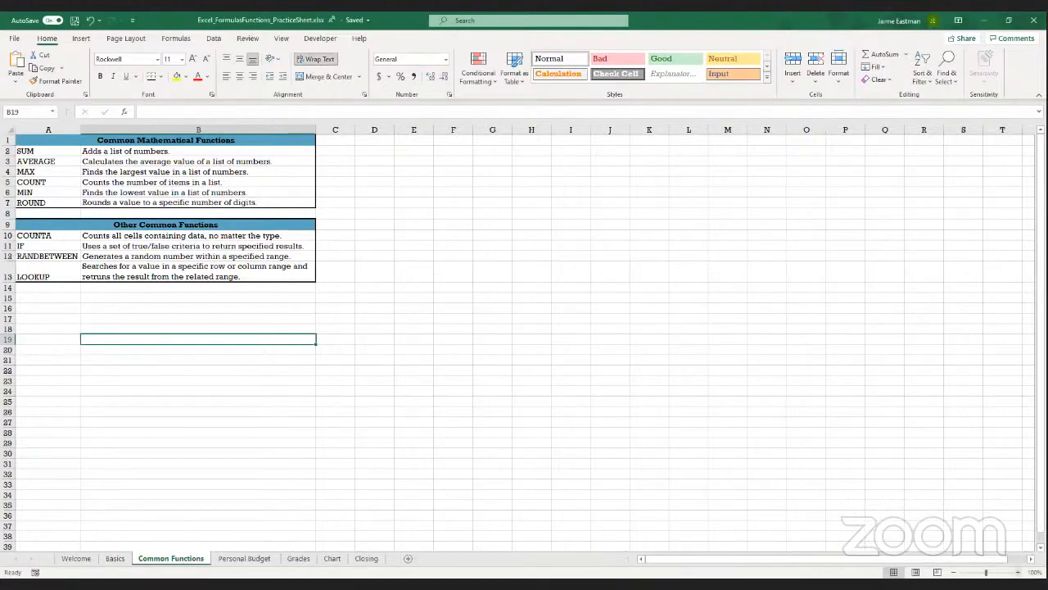
click(1018, 572)
click(1018, 572)
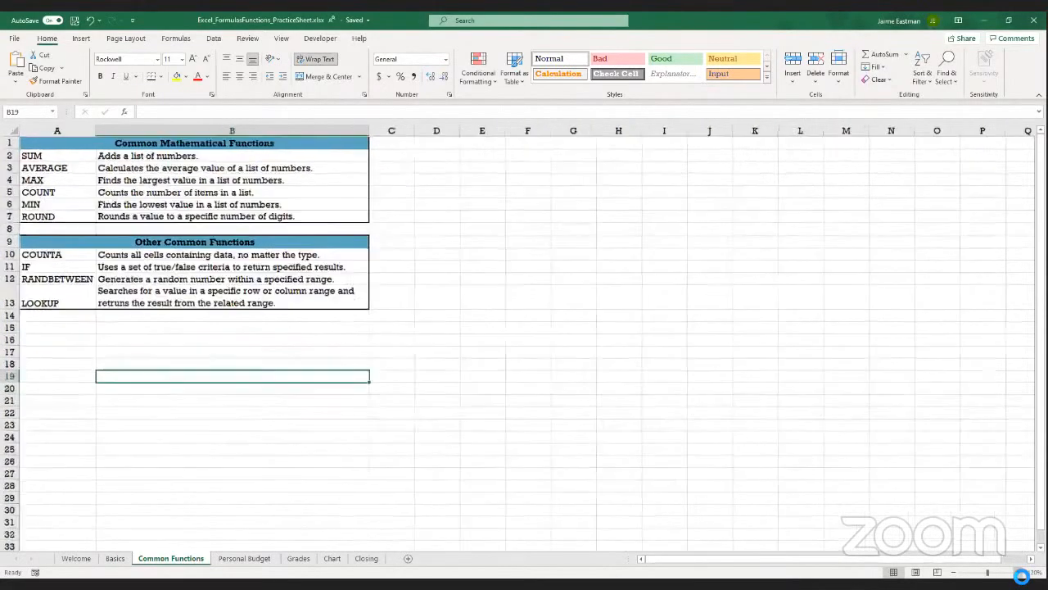
click(1019, 571)
click(1019, 572)
click(1018, 572)
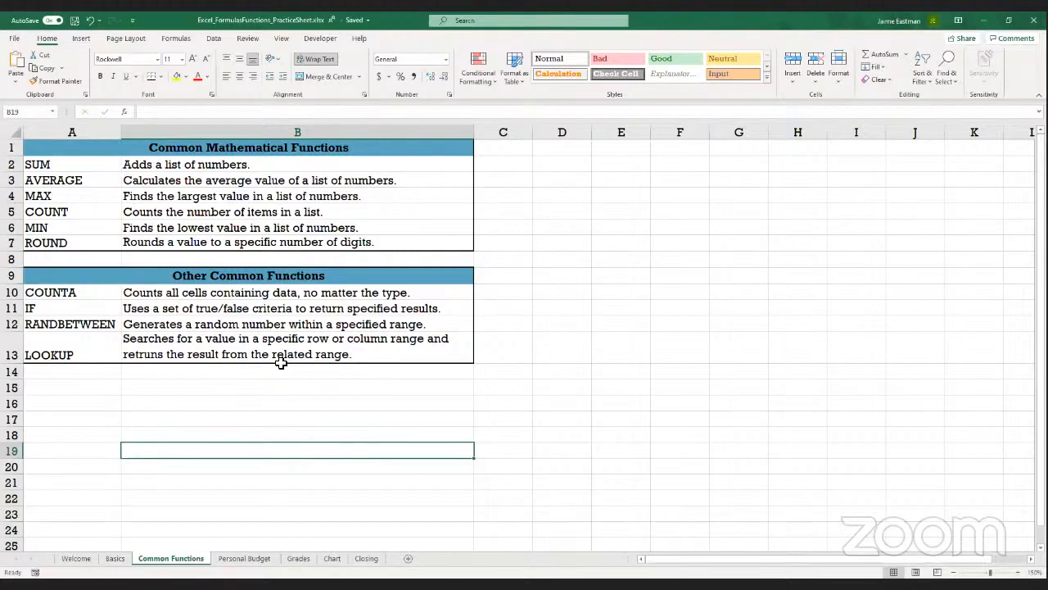
On the Personal Budget sheet, add January's Salary A and Salary B in income subtotal cell B7 with the formula =B4+B5
click(244, 558)
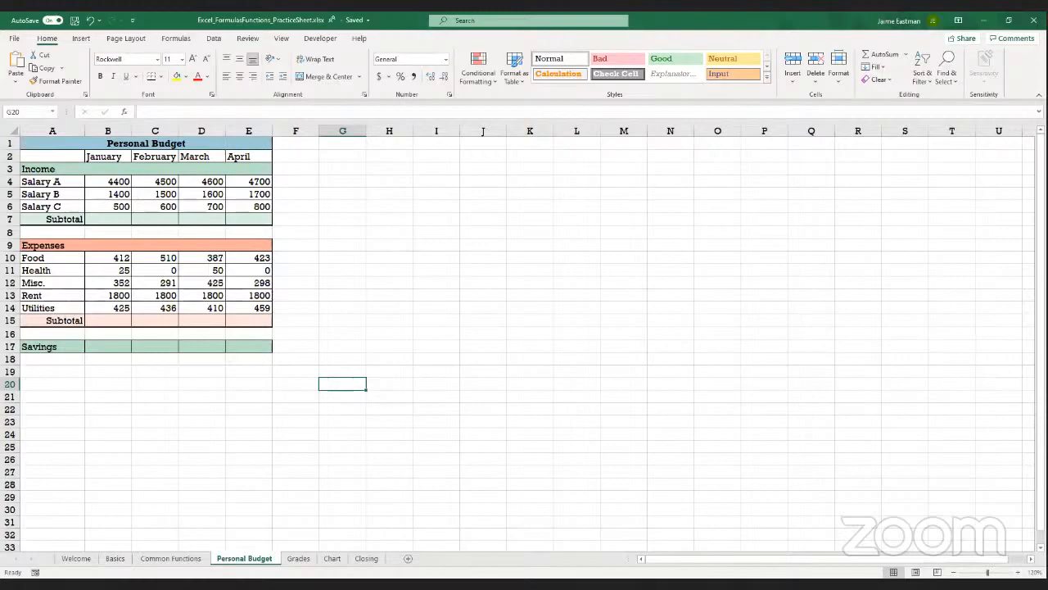
click(1019, 572)
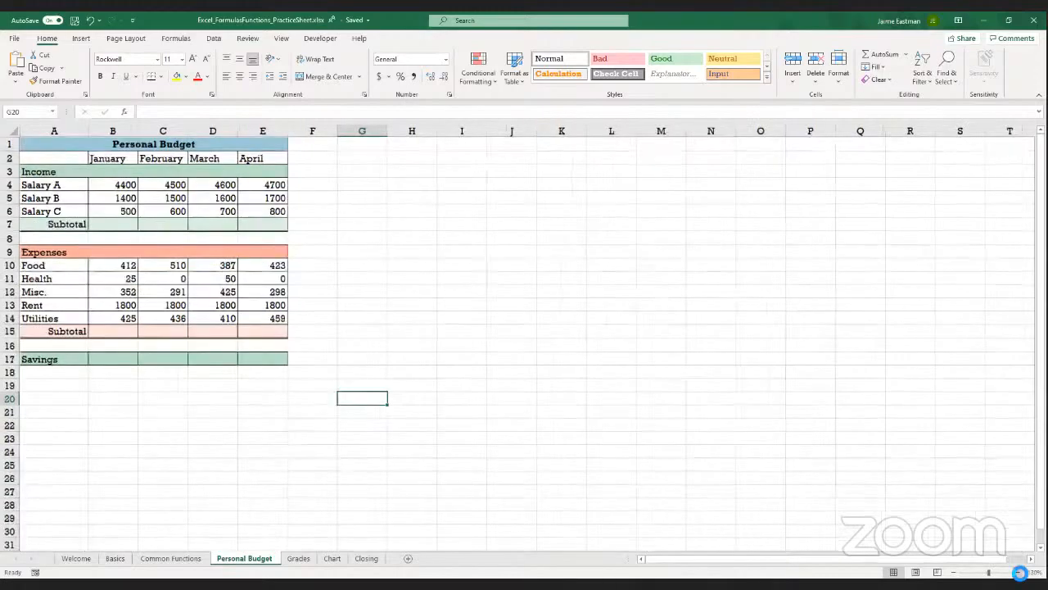
click(1019, 573)
click(1019, 573)
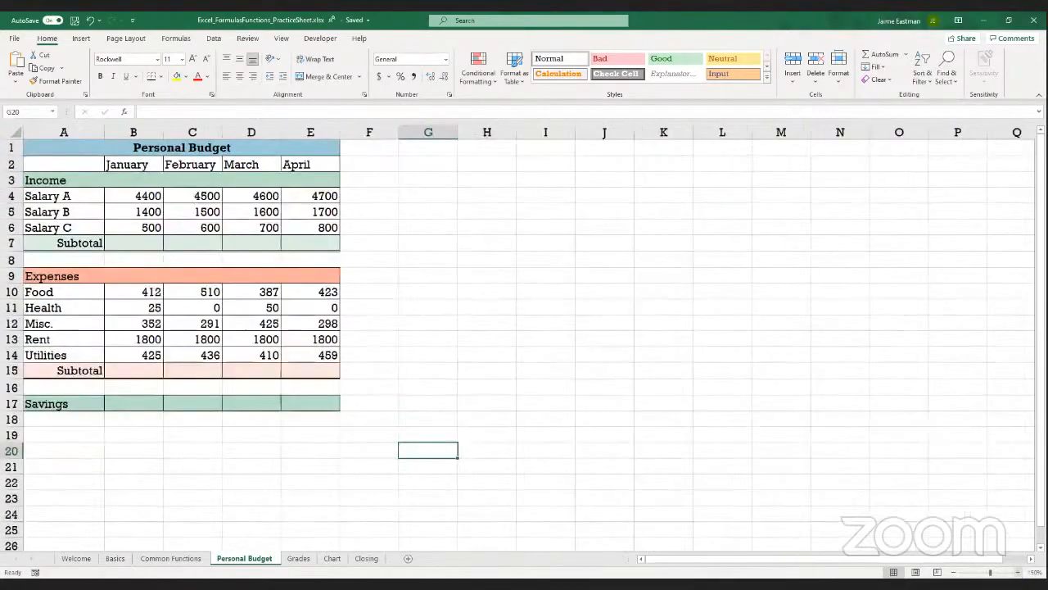
click(1020, 572)
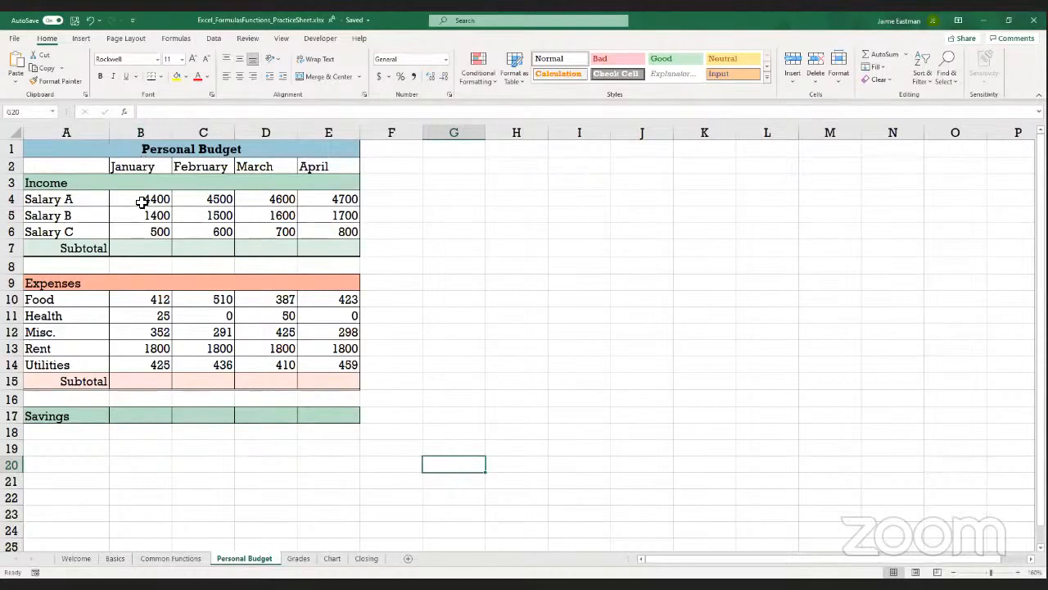
click(141, 248)
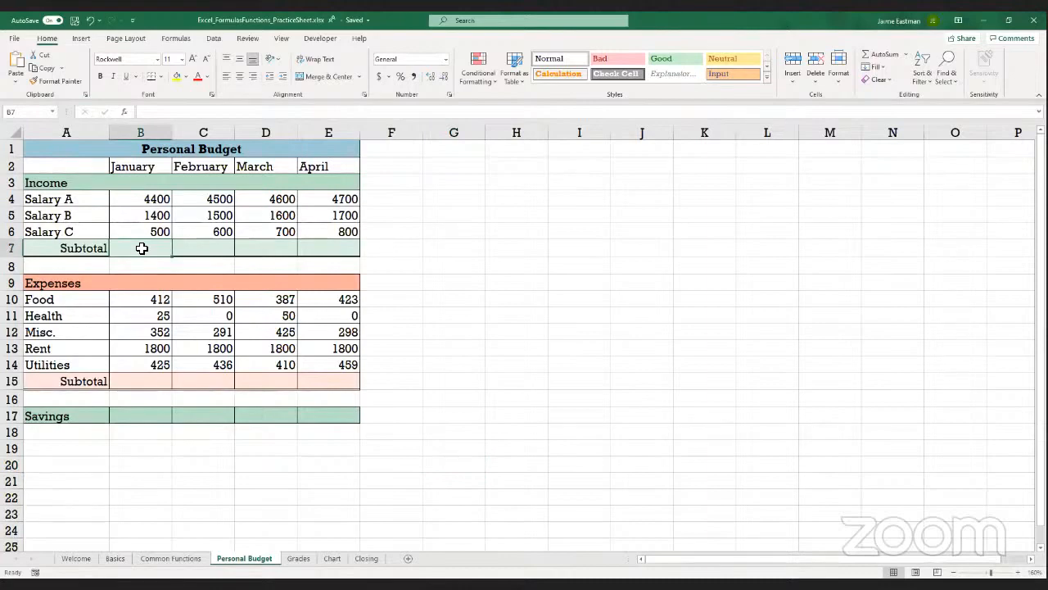
text(=)
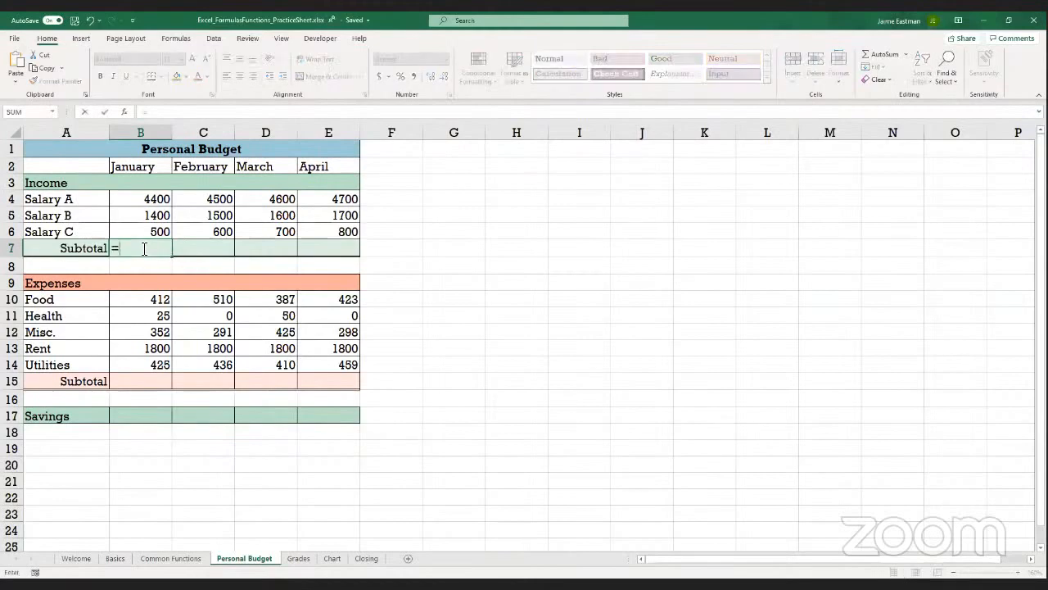
text(B4+)
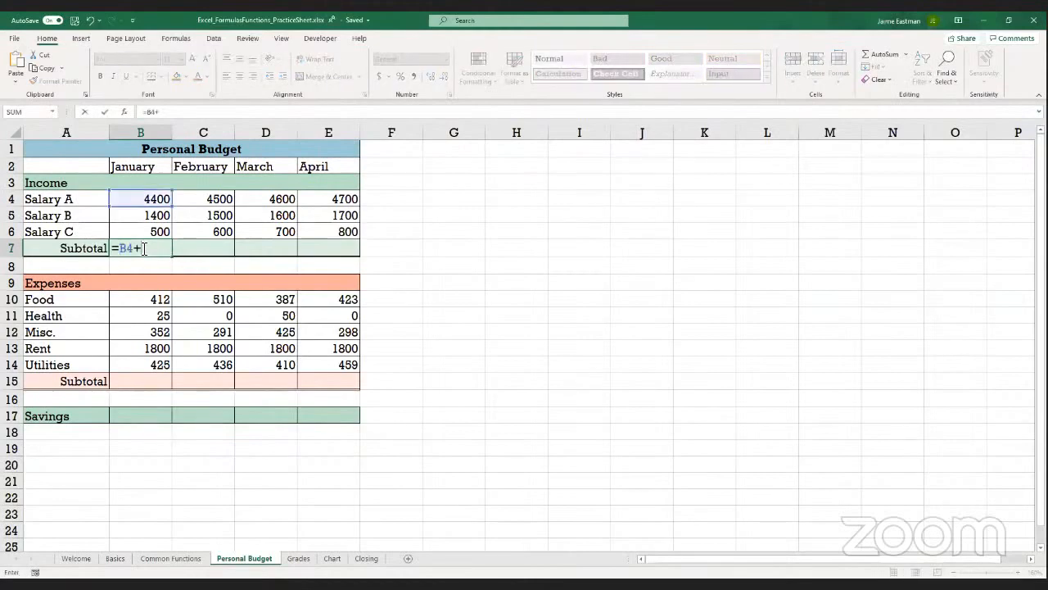
text(B5)
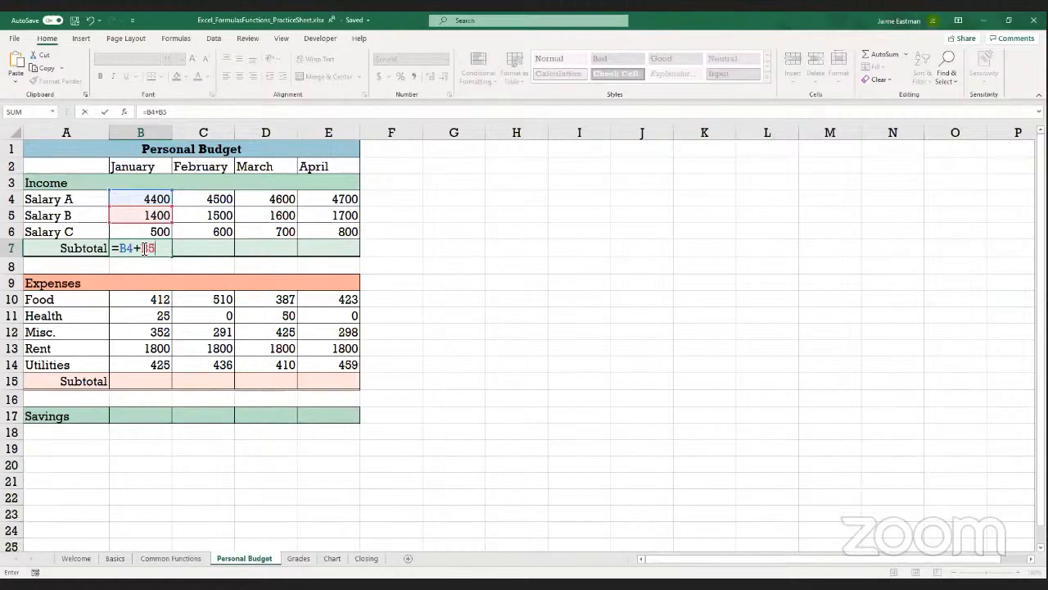
key(Return)
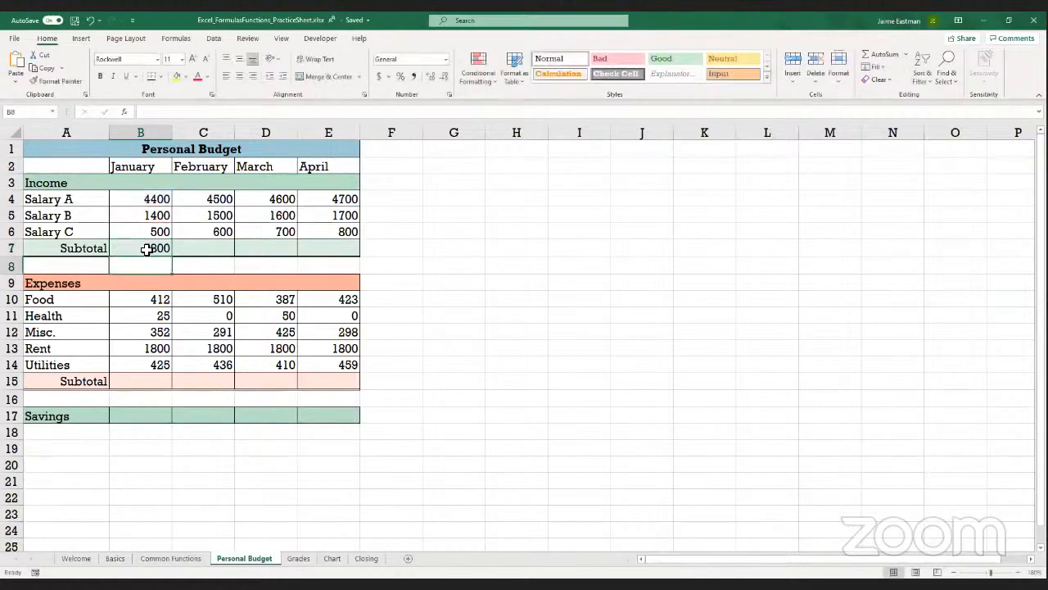
Extend January's income subtotal formula to =B4+B5+B6 and fill it across the February, March and April subtotals
click(146, 250)
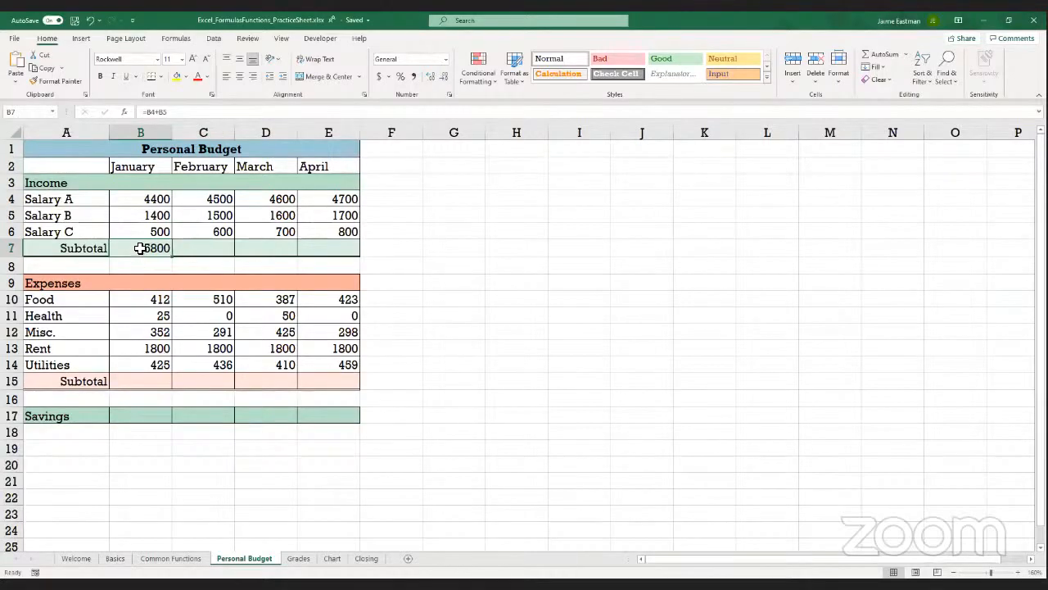
click(195, 110)
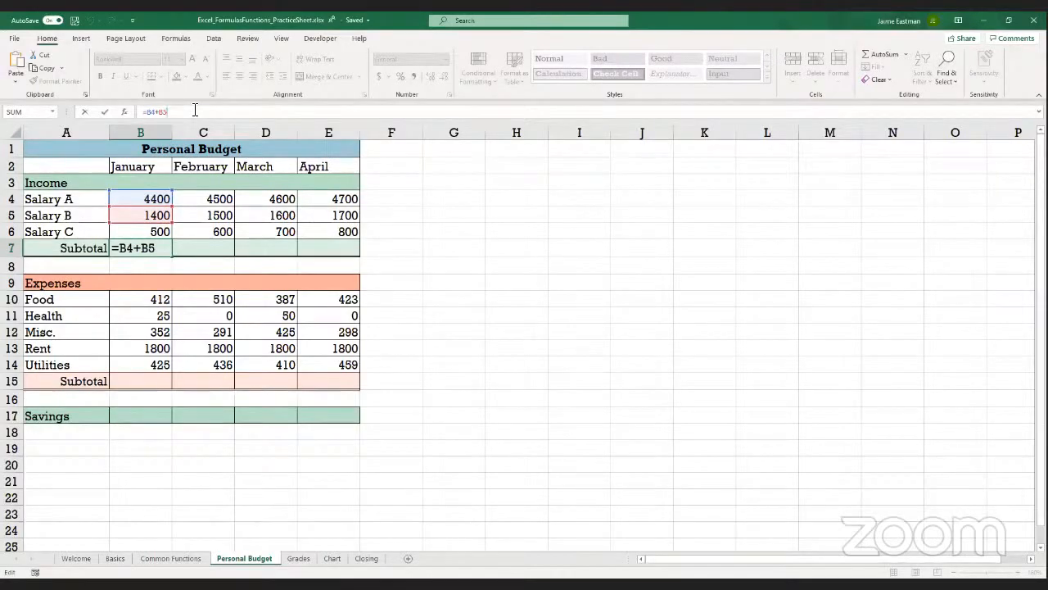
text(+B6)
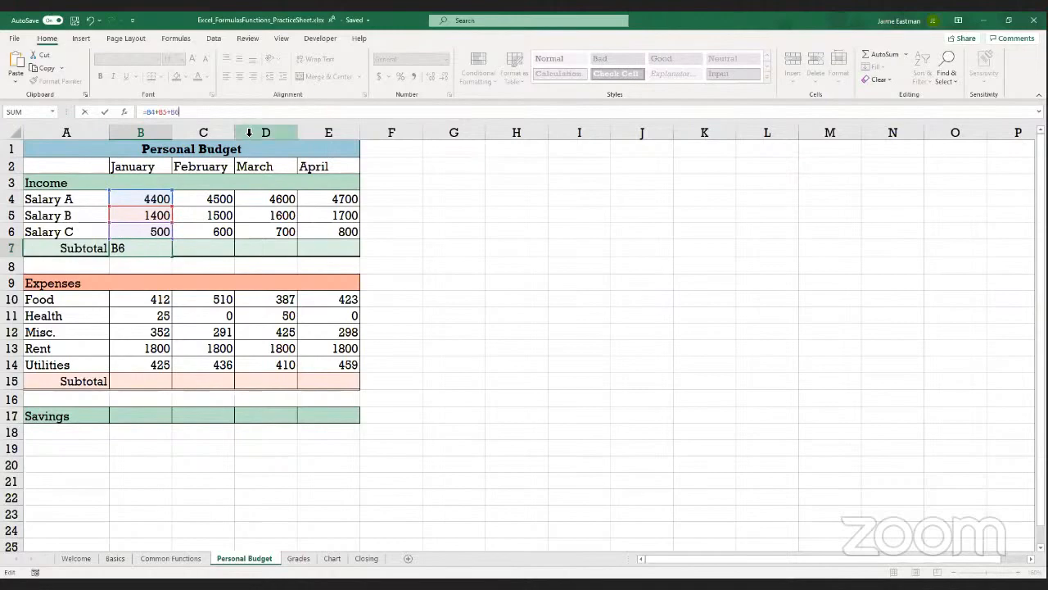
key(Return)
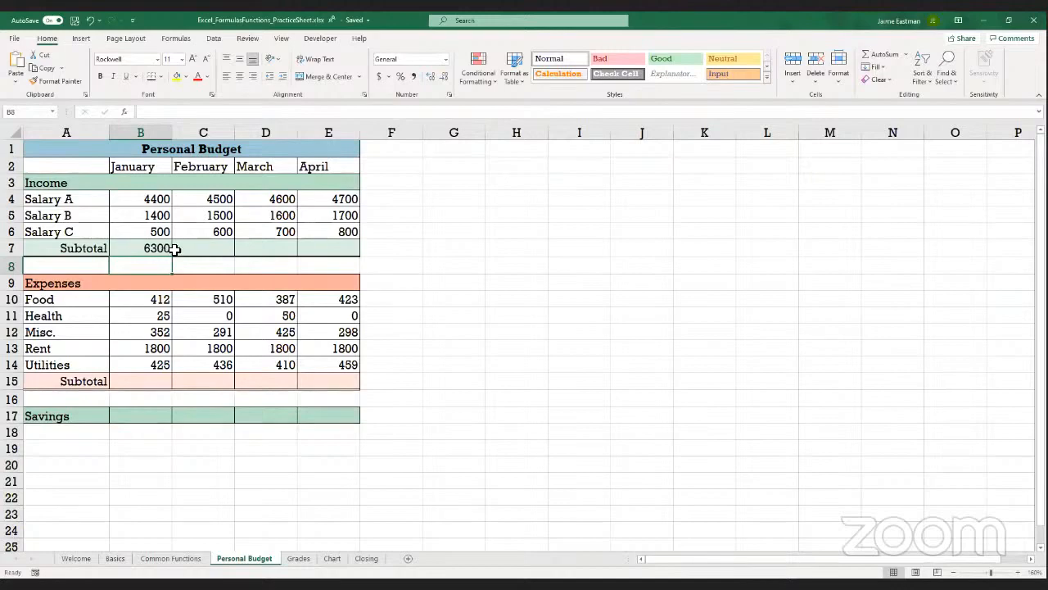
click(146, 248)
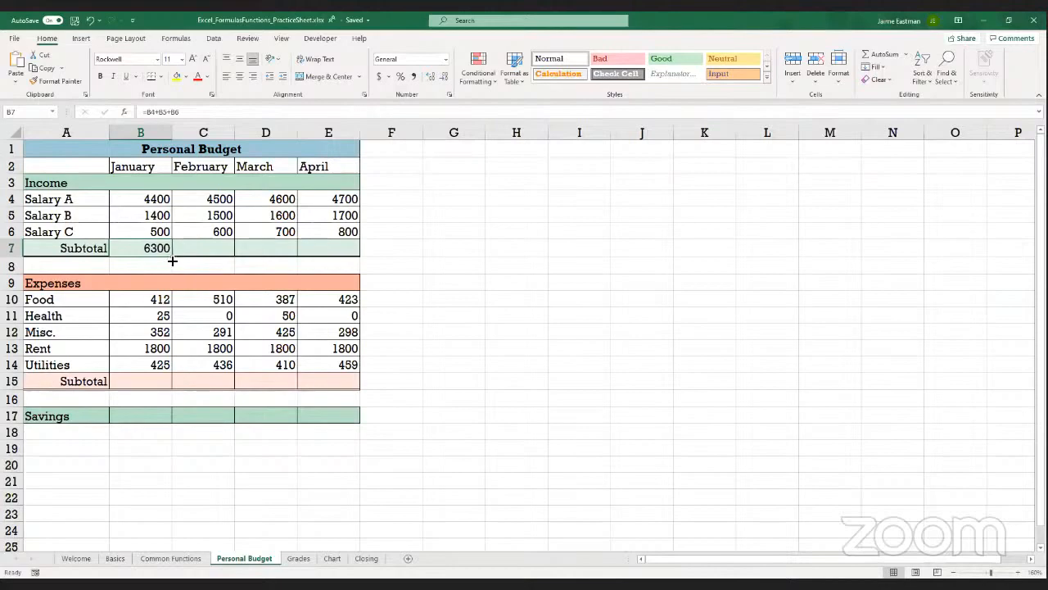
drag(172, 259, 343, 248)
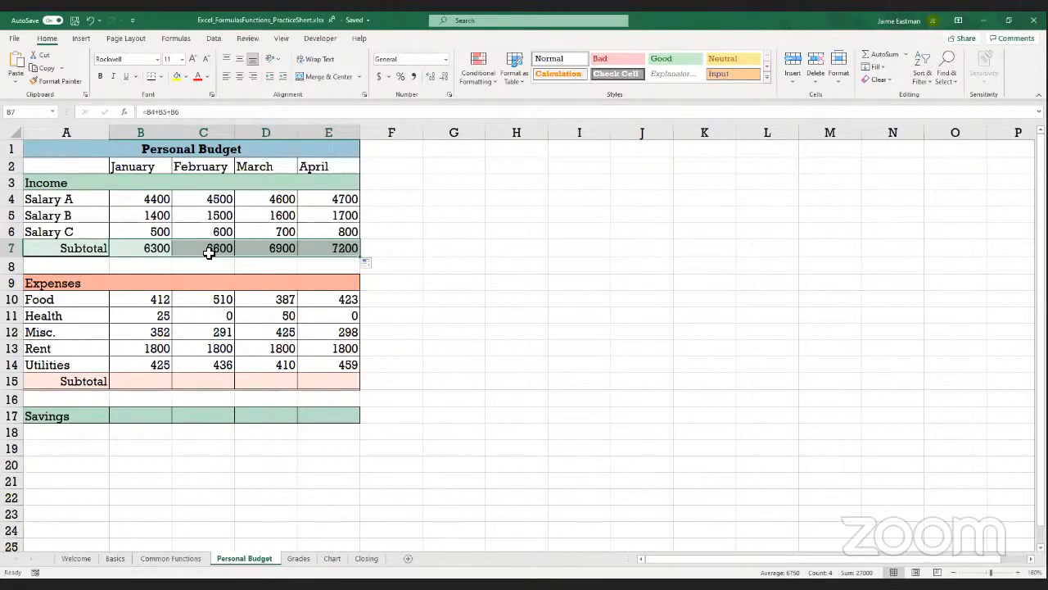
Examine the income subtotal formulas for January through April and the cells each one references
click(150, 248)
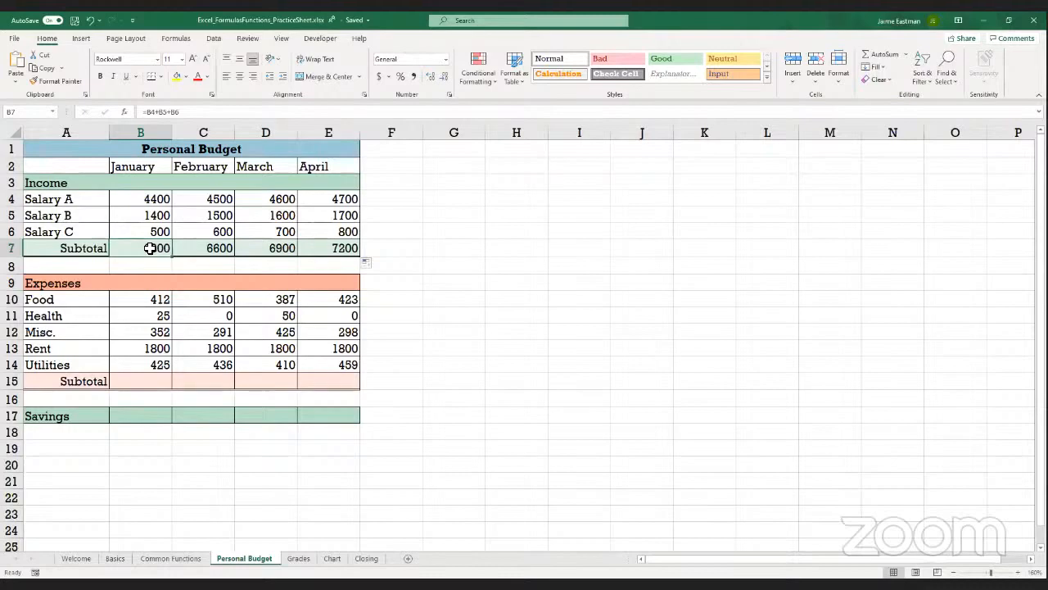
click(205, 250)
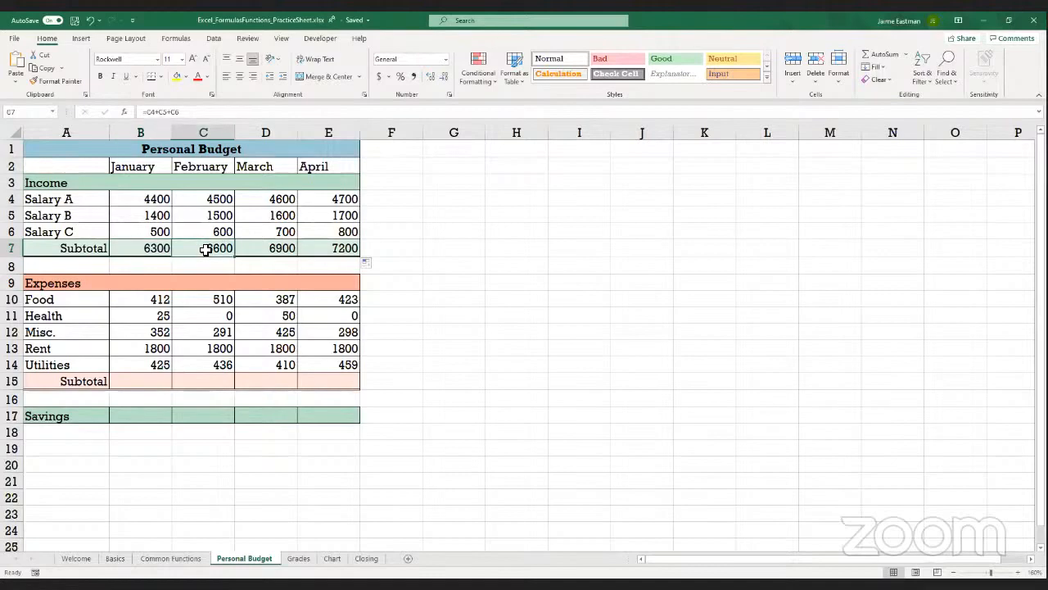
click(195, 111)
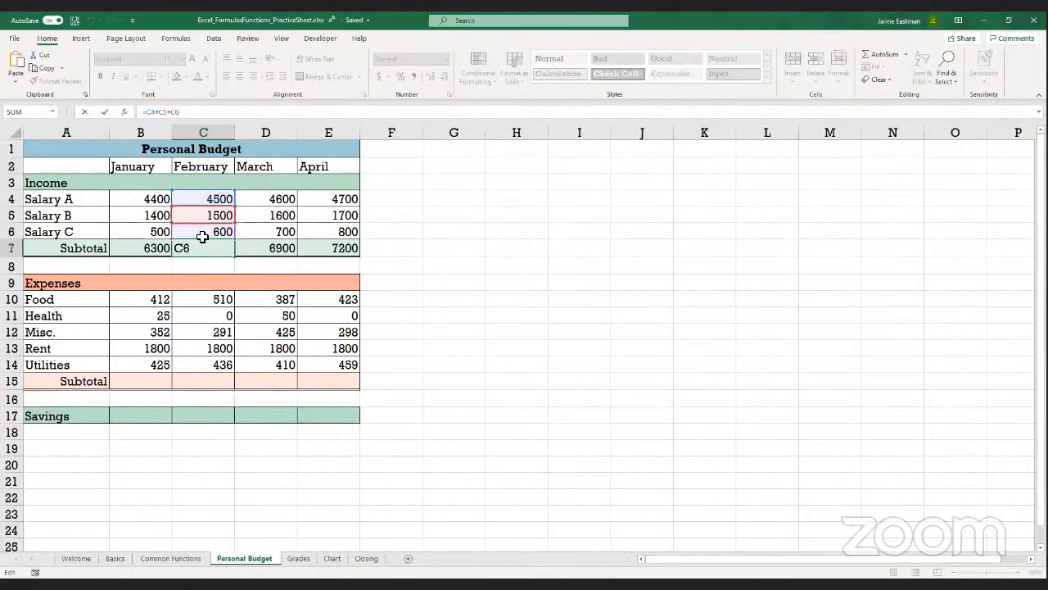
click(247, 253)
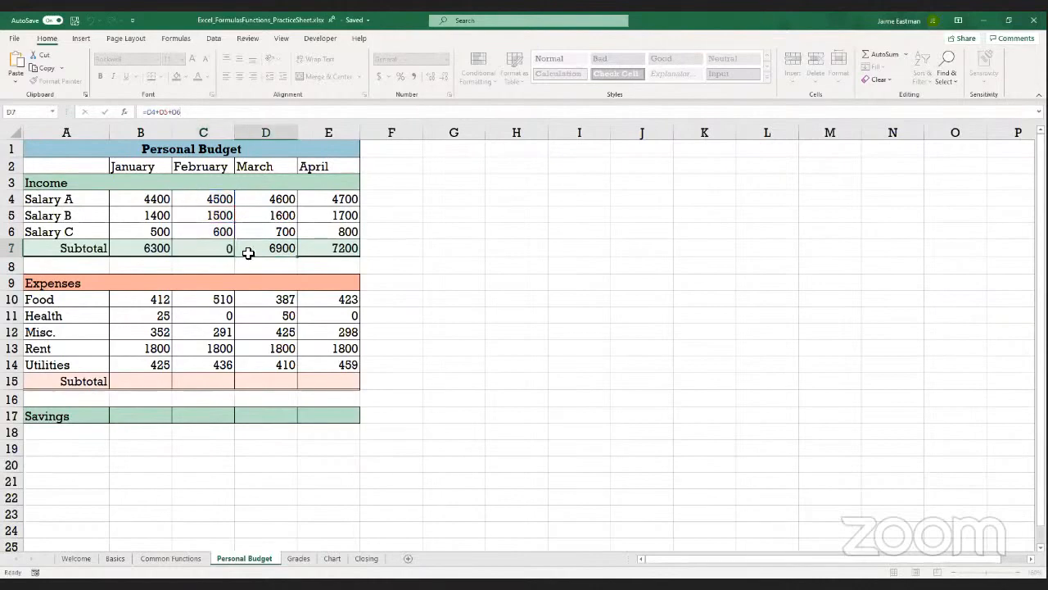
click(208, 111)
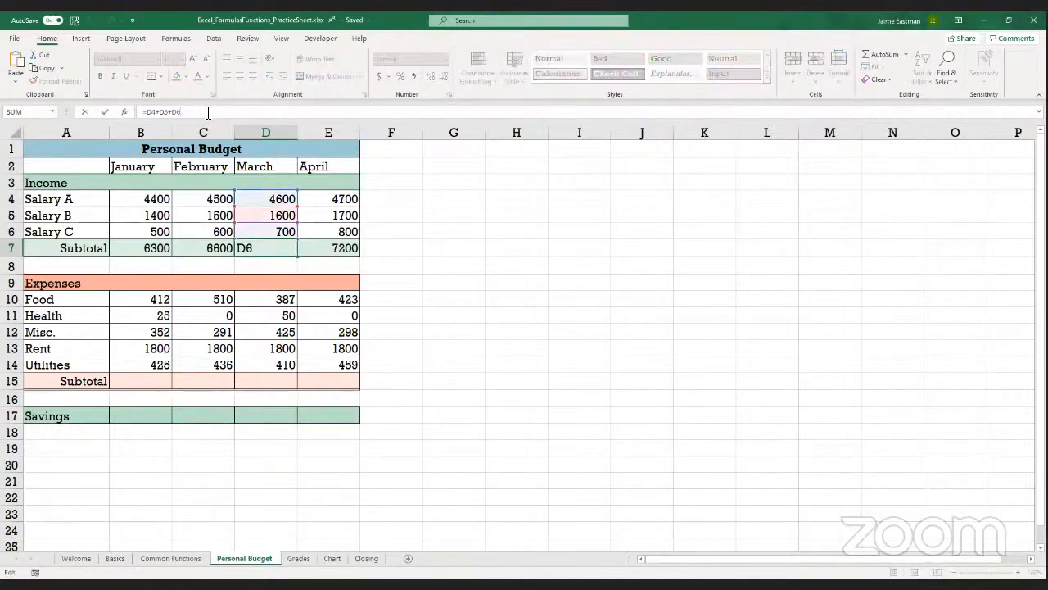
click(335, 249)
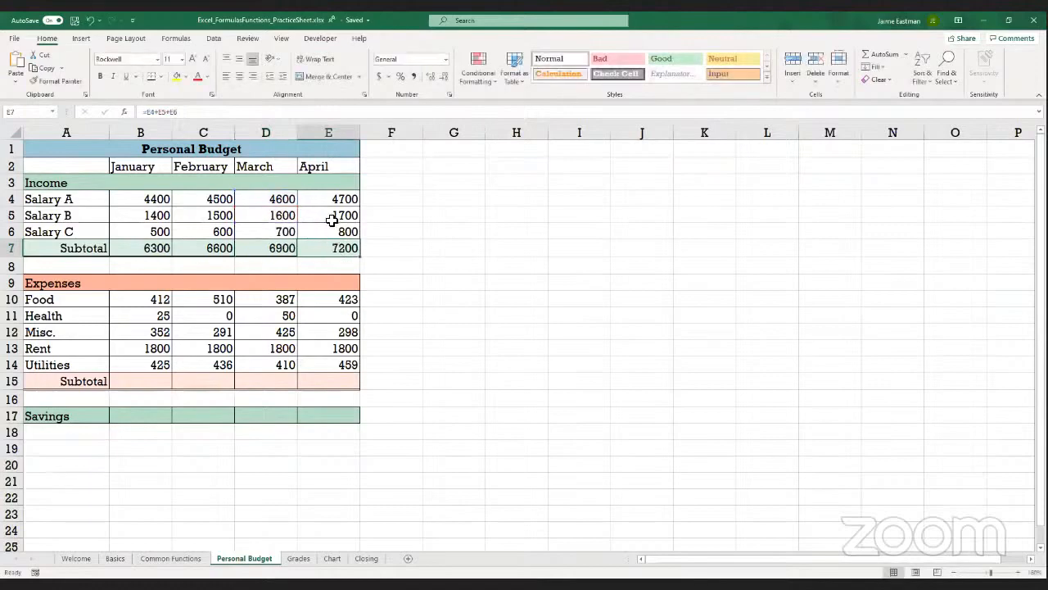
click(190, 112)
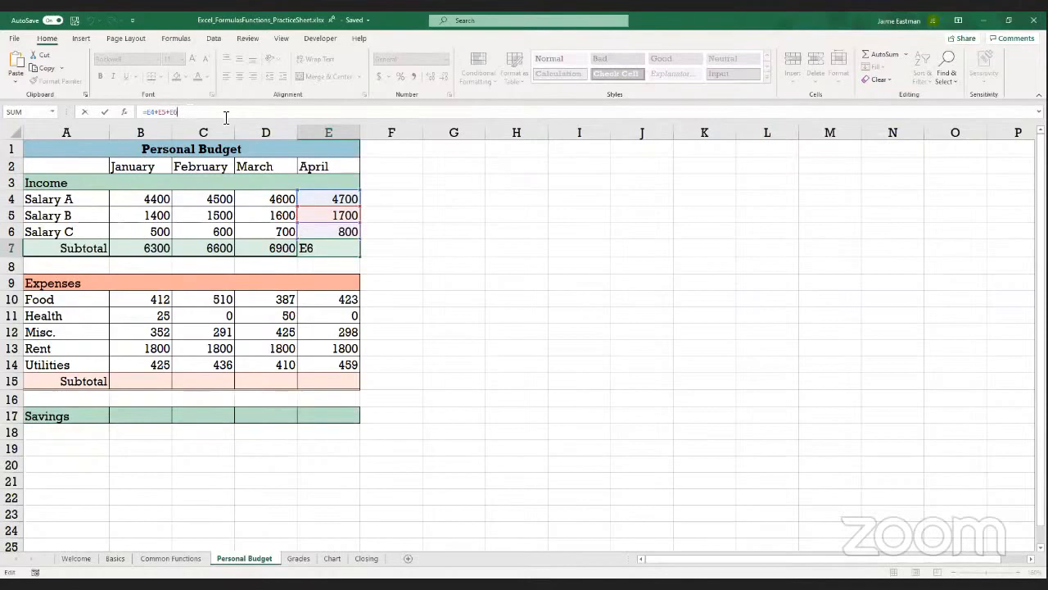
click(384, 205)
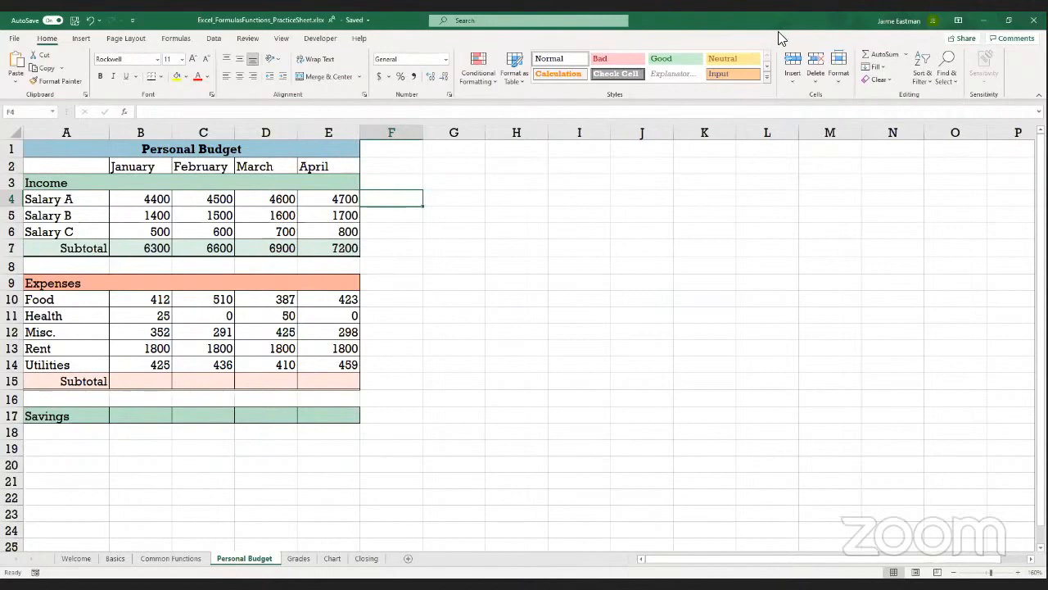
click(600, 185)
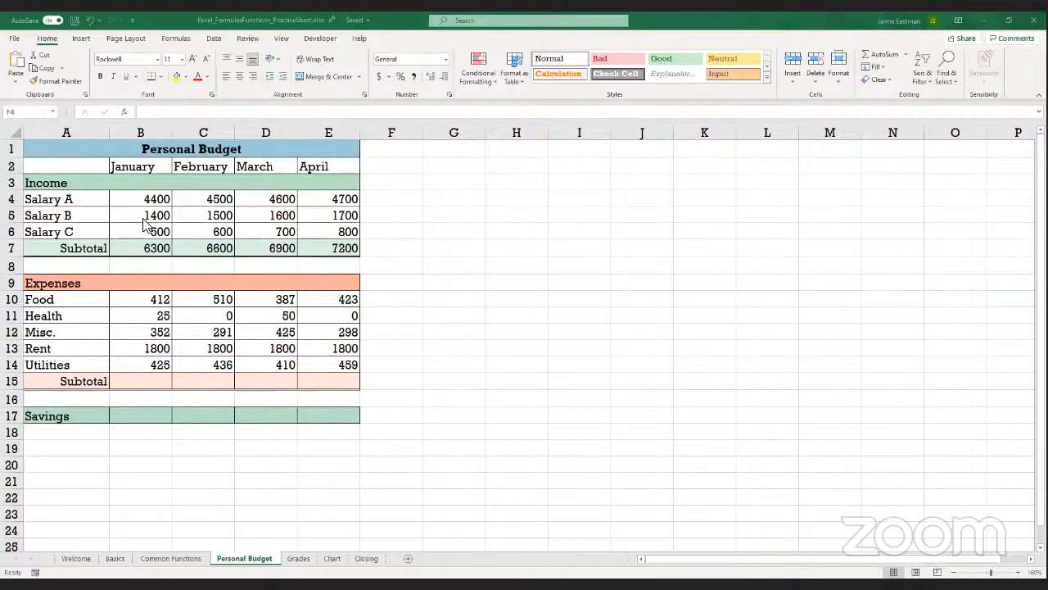
Total January's expenses in subtotal cell B15 by inserting the SUM function over B10:B14
click(146, 383)
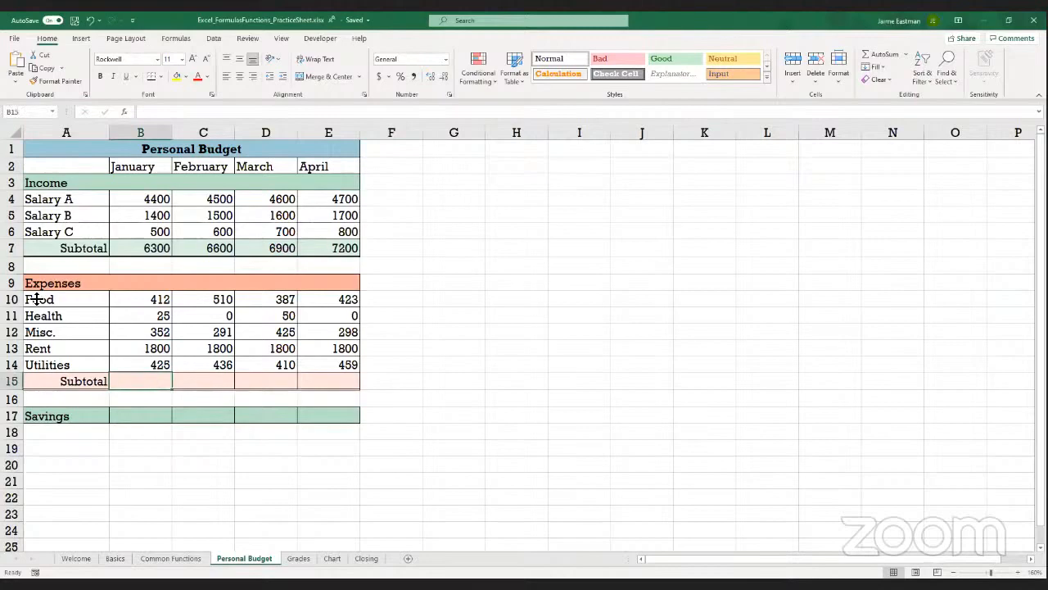
click(170, 41)
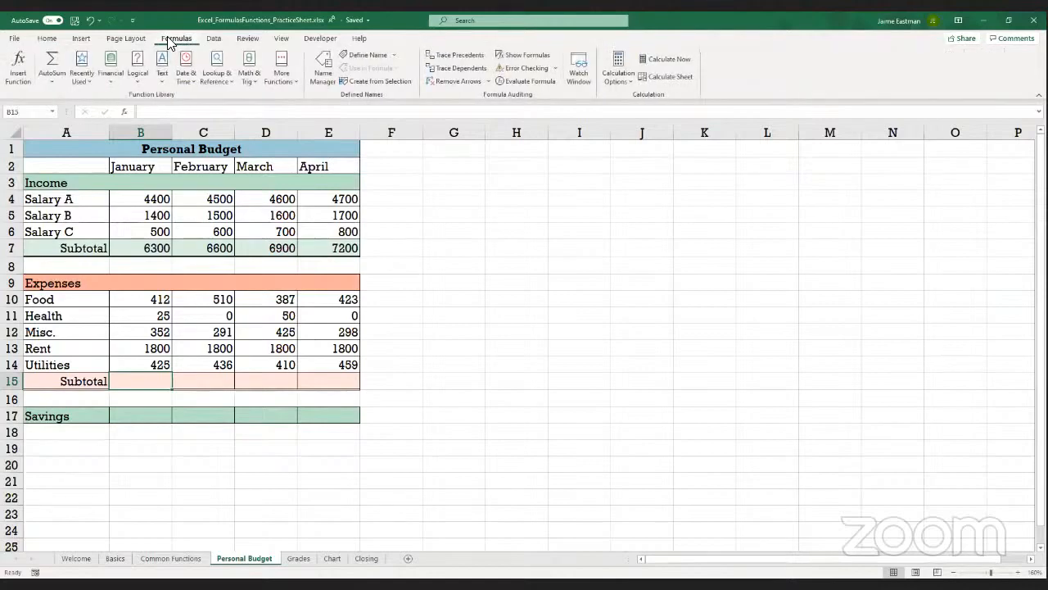
click(19, 75)
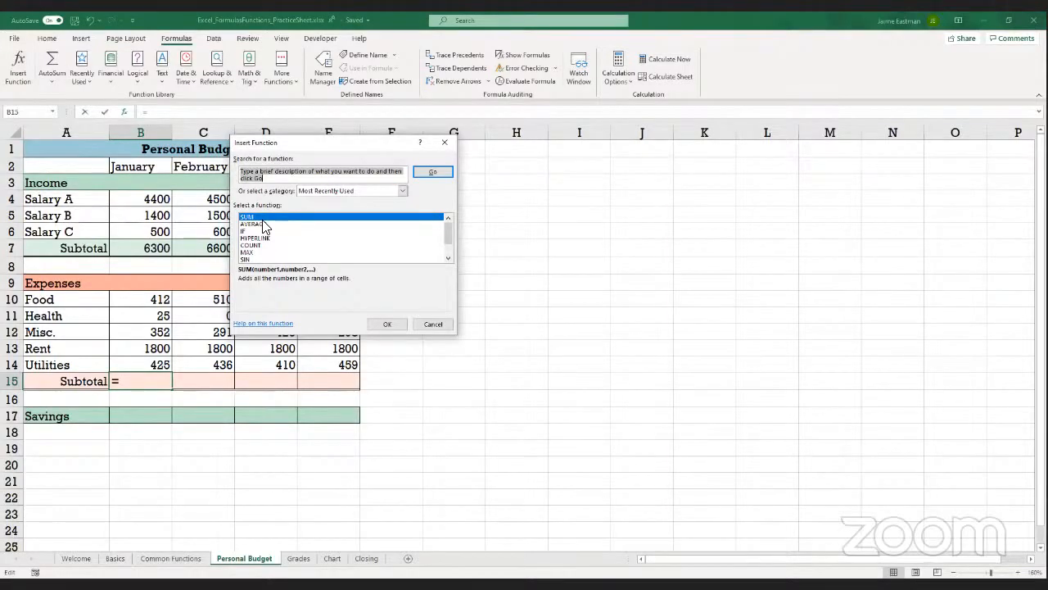
click(385, 325)
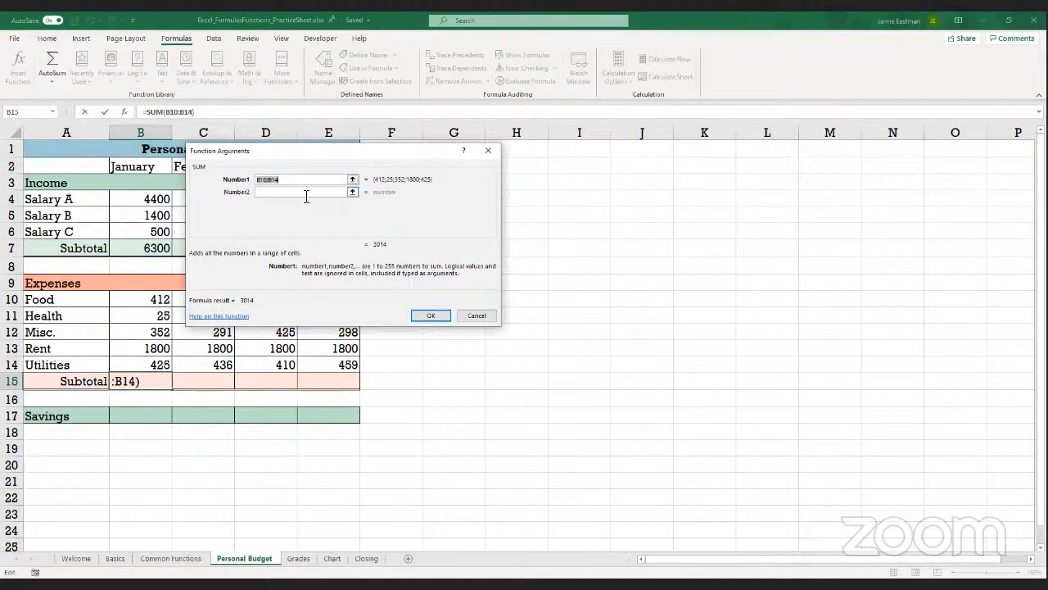
click(430, 316)
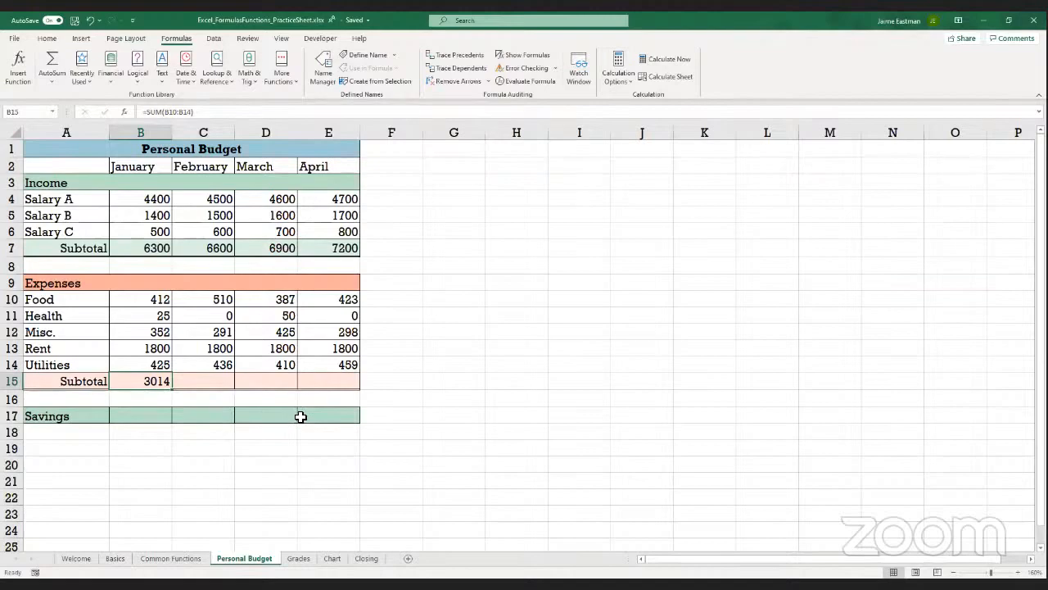
Total February's expenses in C15 with AutoSum over C10:C14 and fill the formula across the March and April subtotals
click(210, 381)
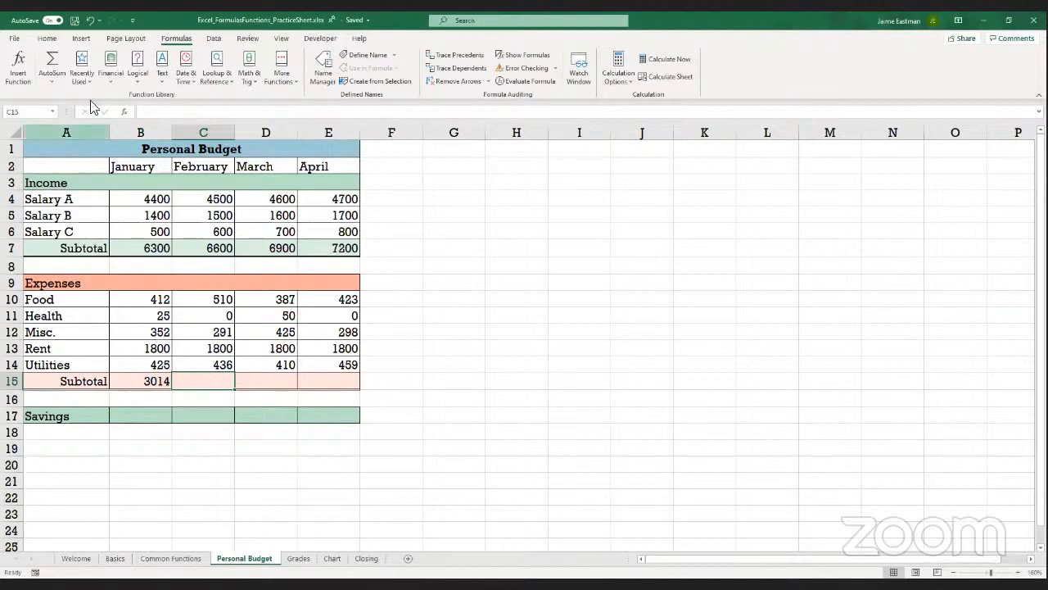
click(50, 62)
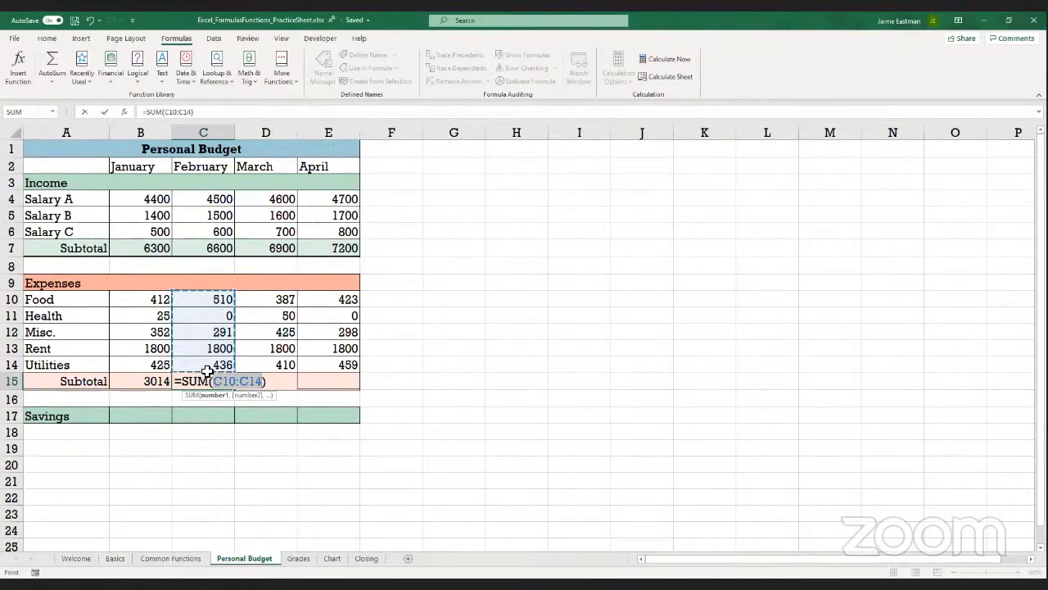
key(ctrl+Return)
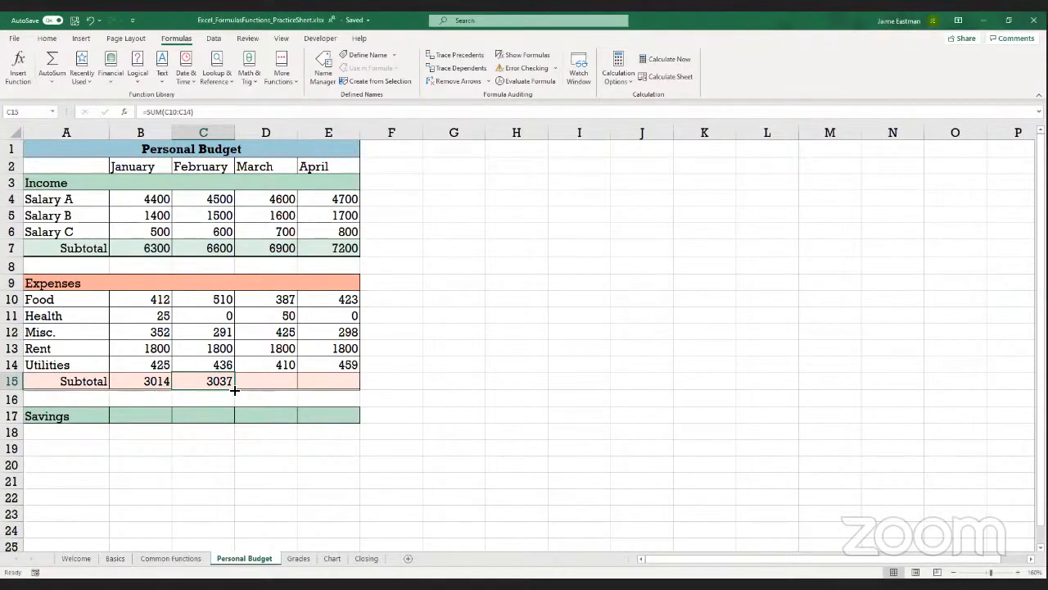
drag(235, 390, 337, 388)
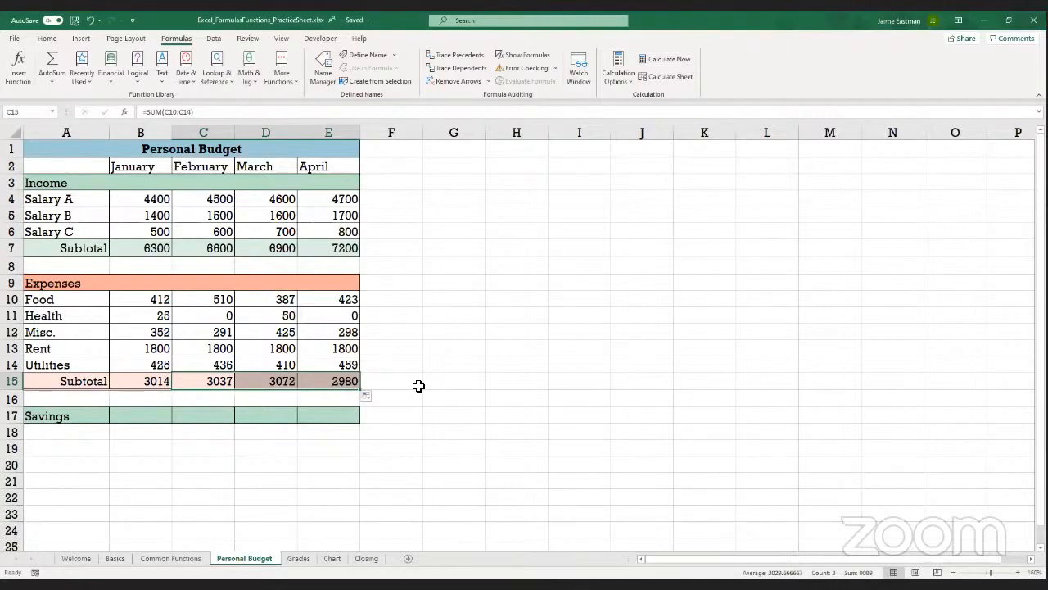
Calculate January's savings in B17 with the formula =B7-B15 and fill it across February, March and April
click(128, 417)
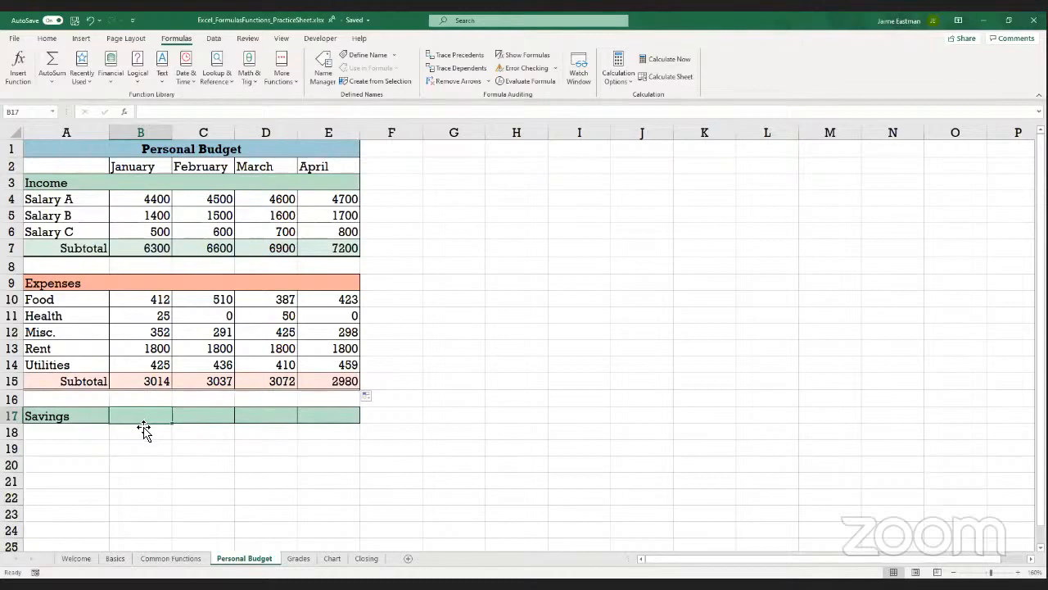
text(=)
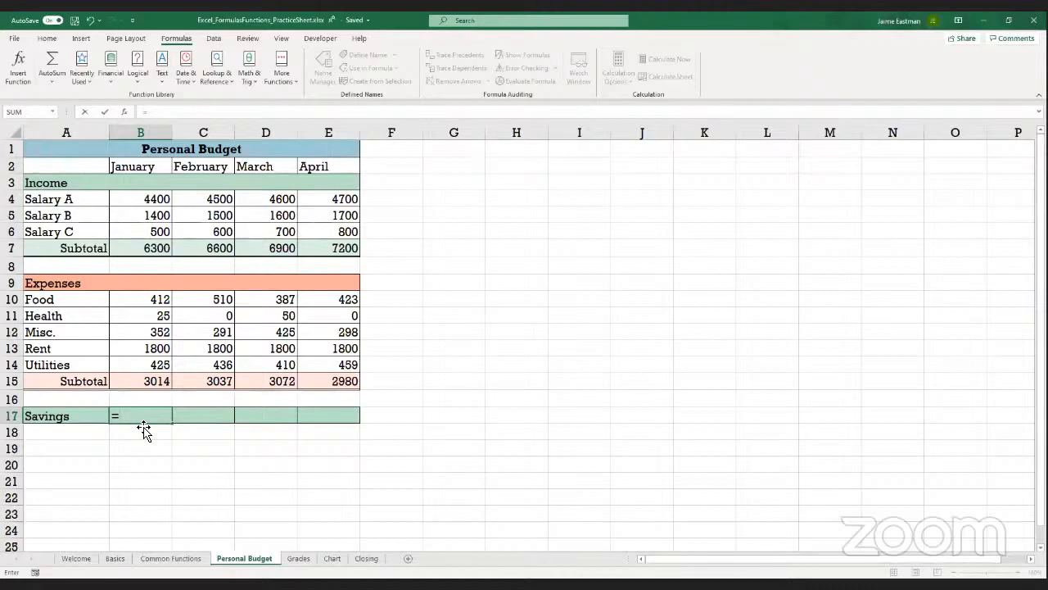
text(B7-)
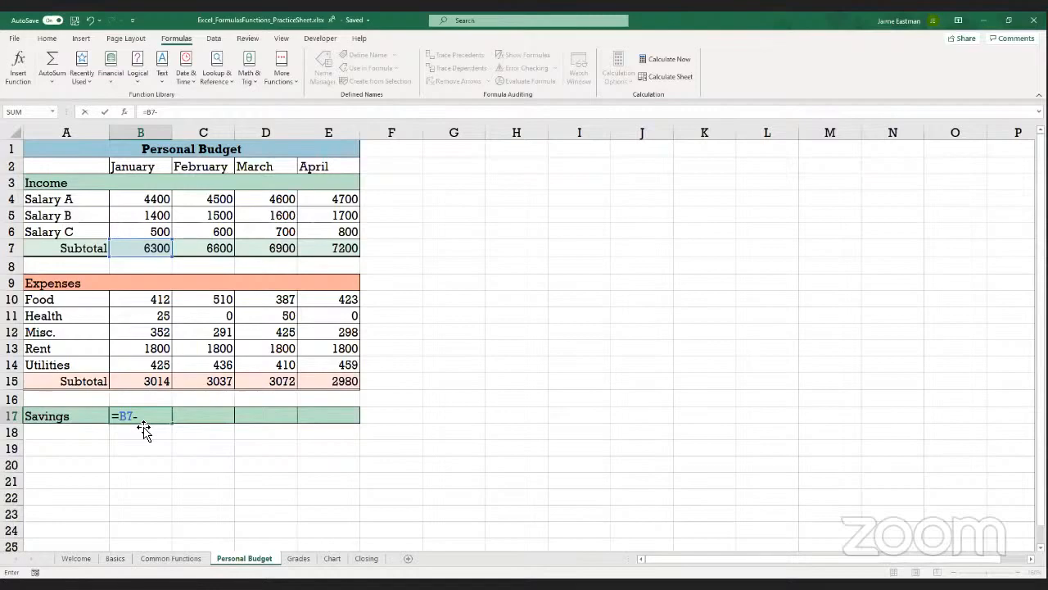
text(B15)
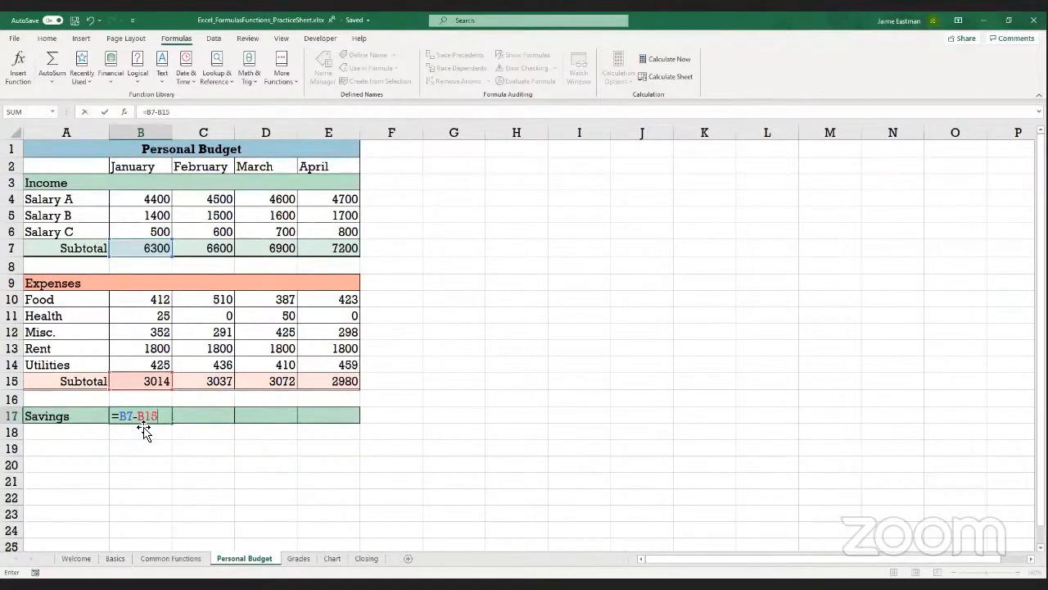
key(Return)
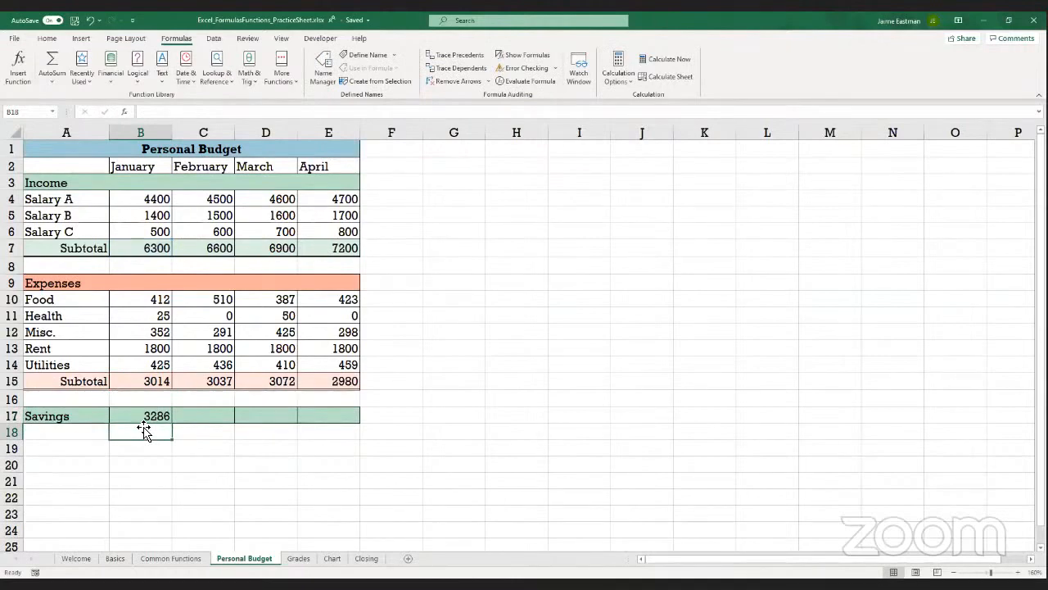
click(142, 420)
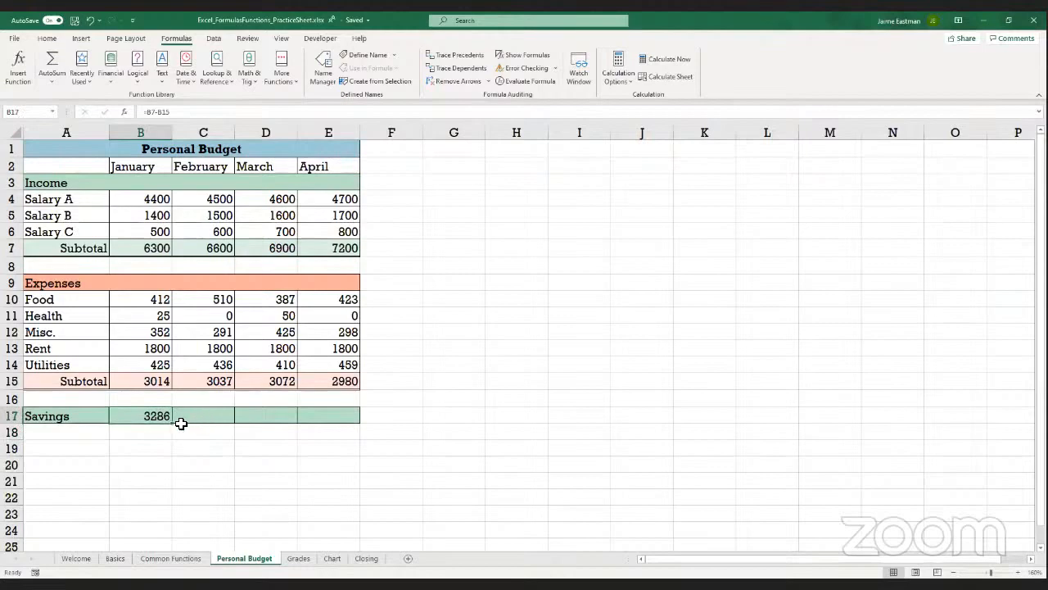
drag(174, 424, 333, 420)
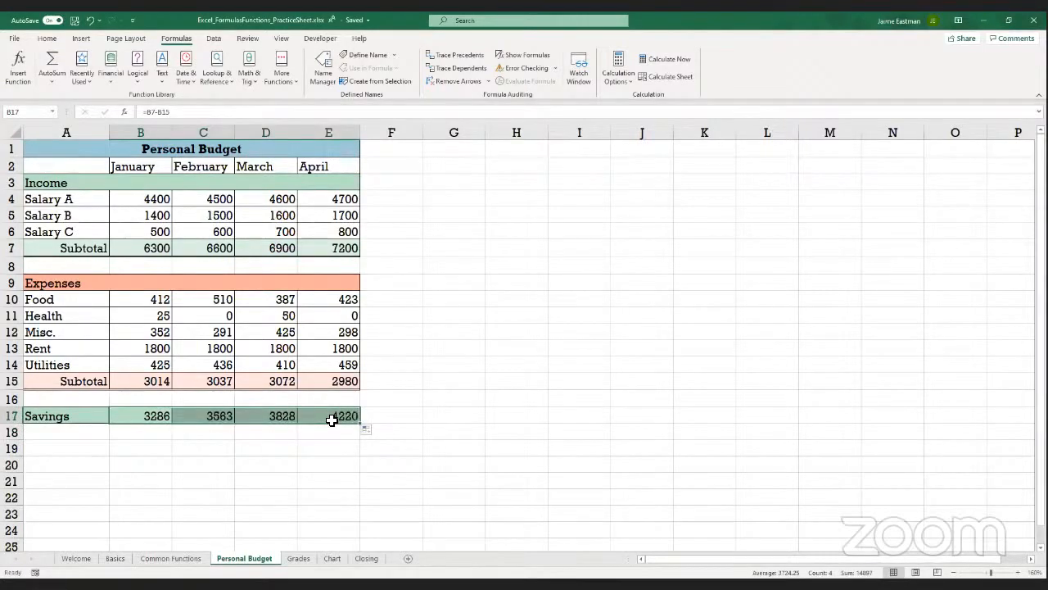
click(332, 420)
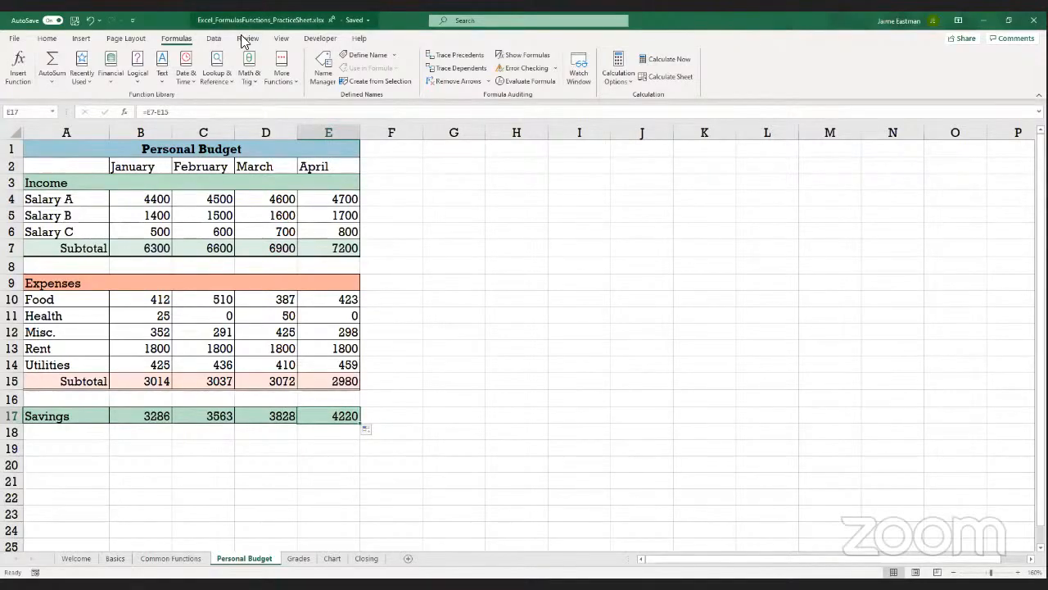
Revisit the Common Functions sheet and check January's income subtotal formula in B7 on the Personal Budget sheet
click(300, 20)
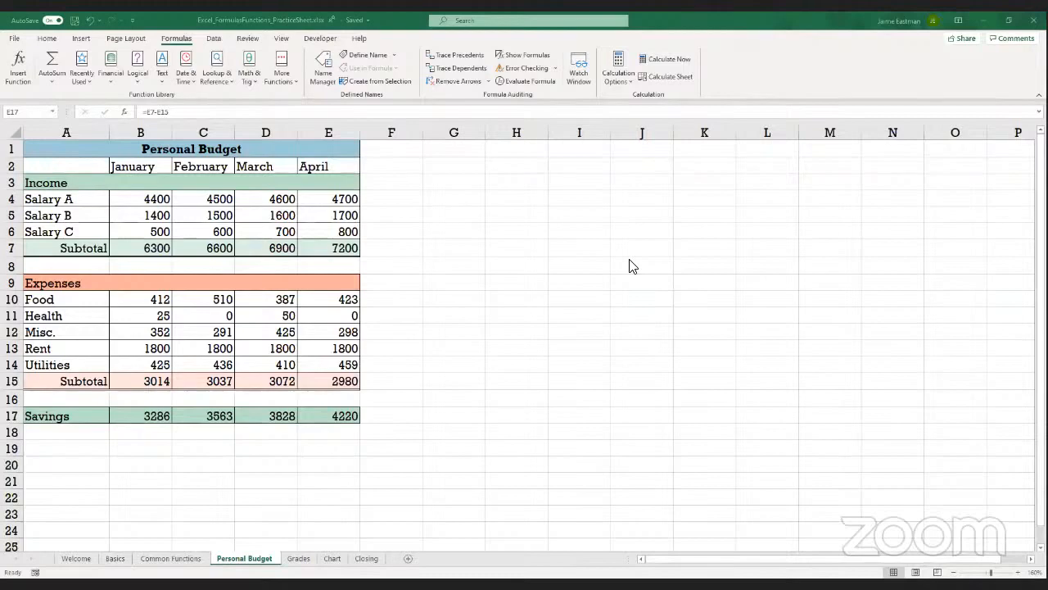
click(172, 558)
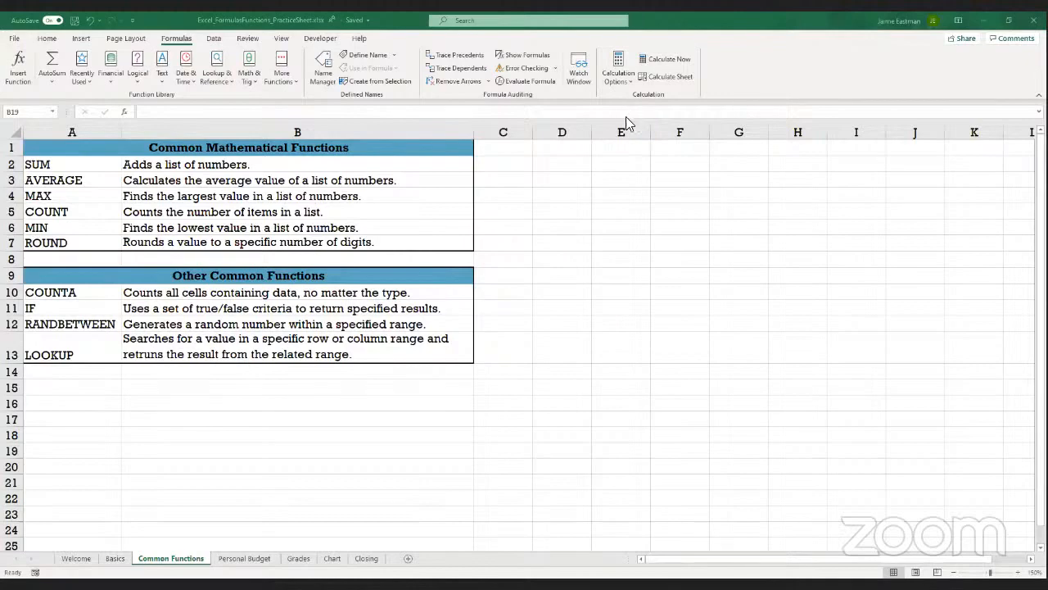
click(244, 559)
click(159, 252)
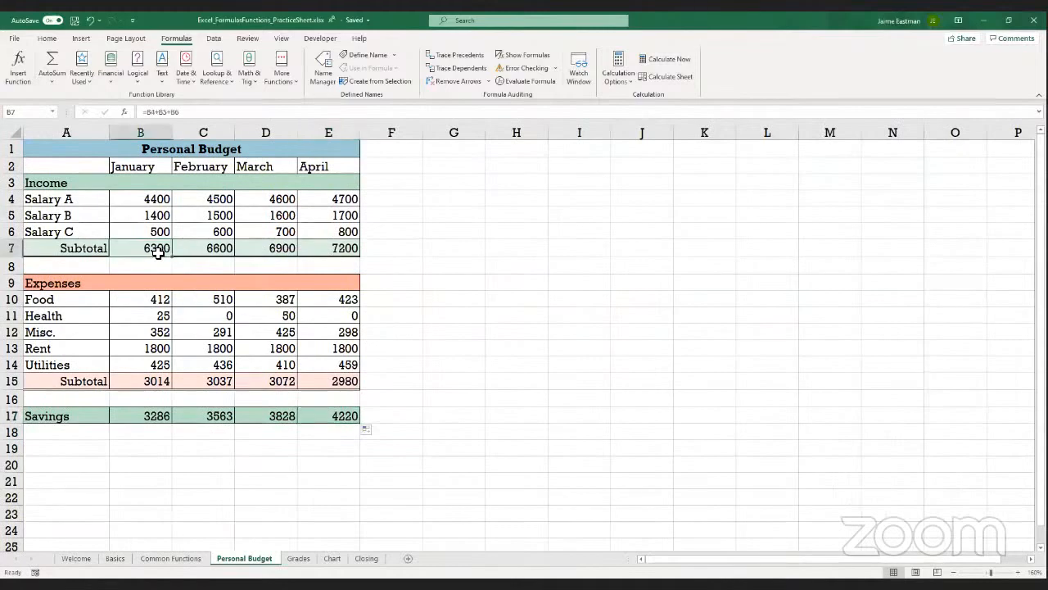
Add up Salary A for January through April in cell F4 with the formula =B4+C4+D4+E4
click(407, 194)
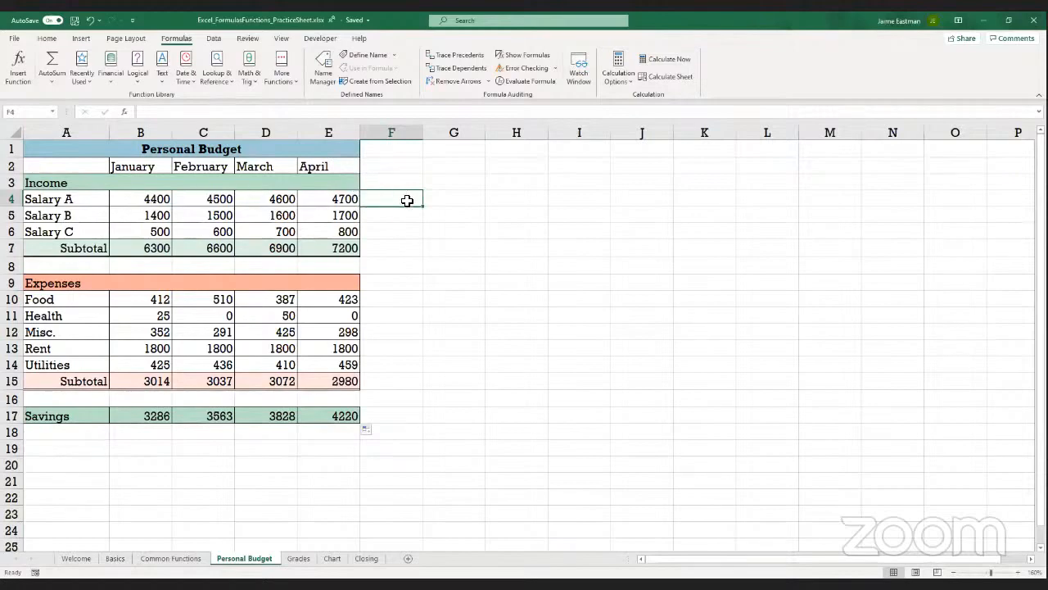
text(=)
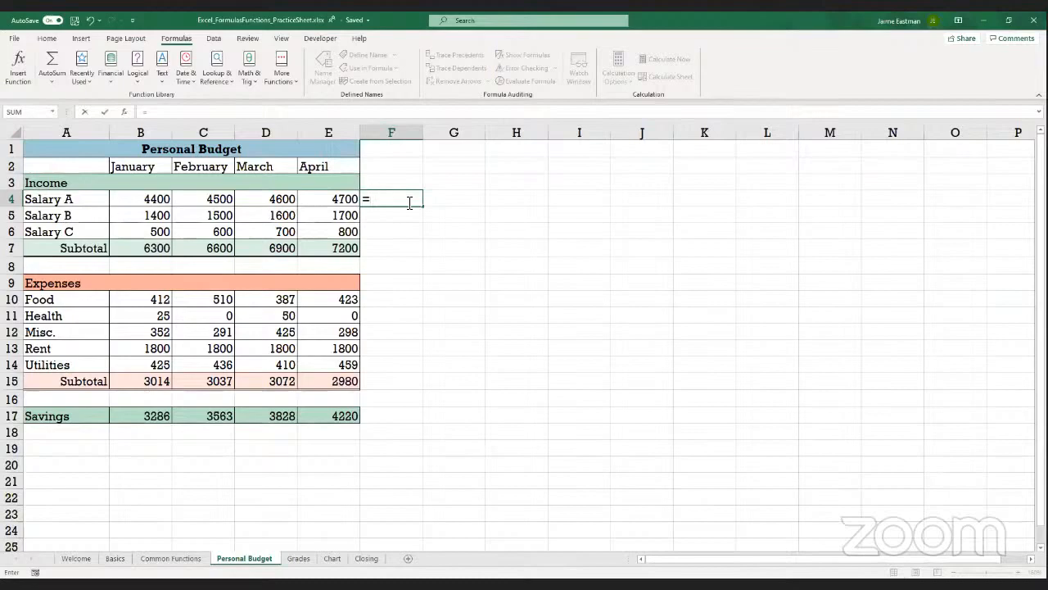
text(B4+)
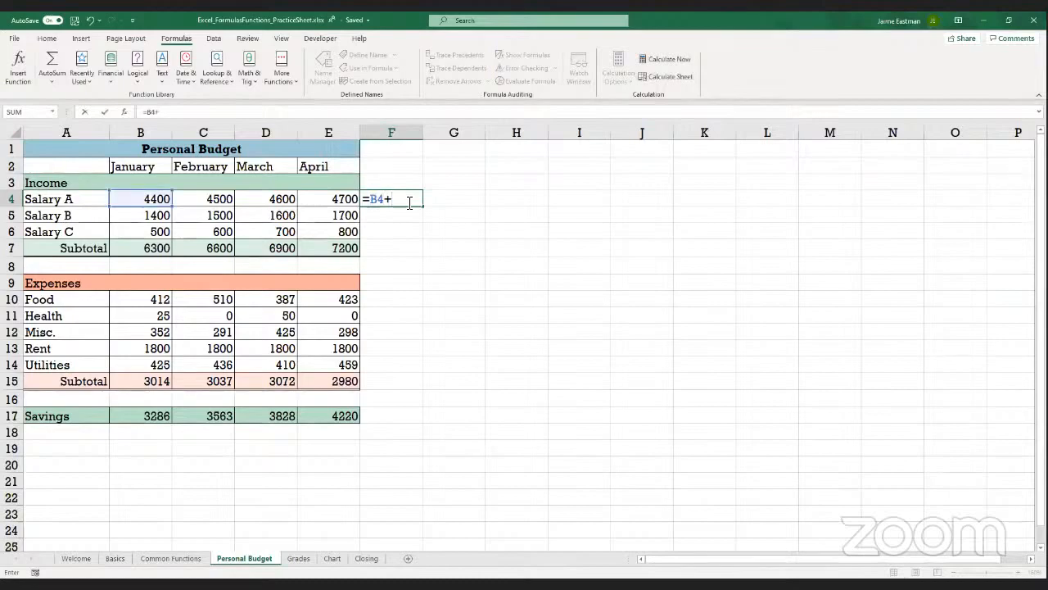
text(C4+)
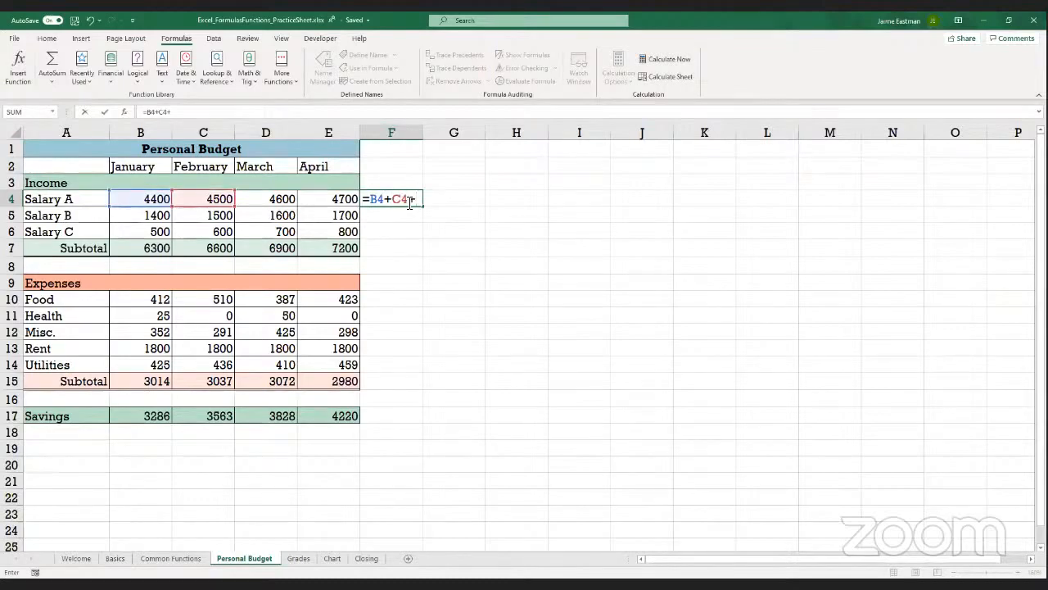
text(D4+E4)
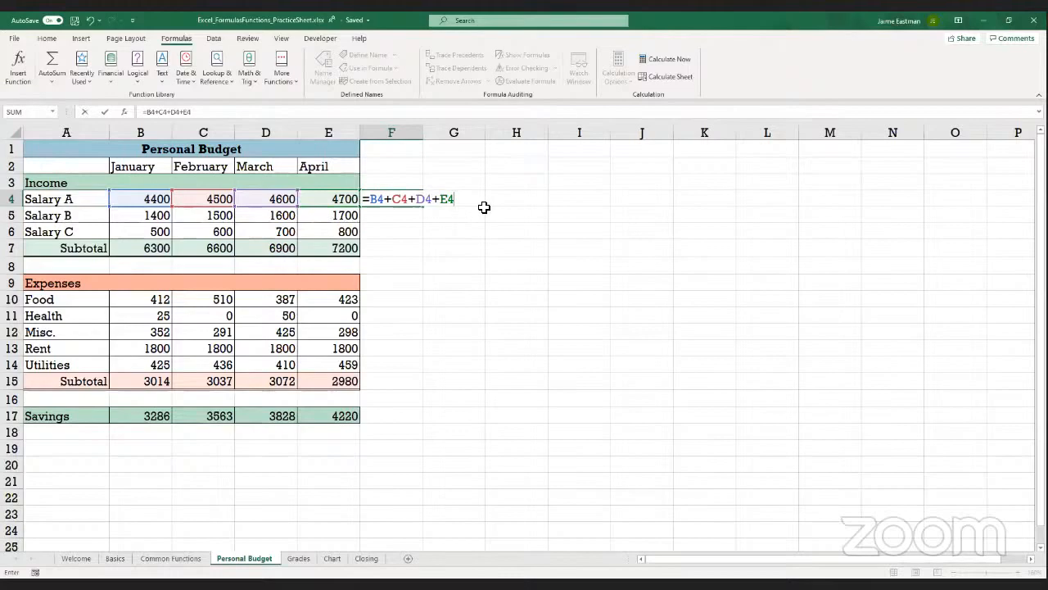
key(Return)
key(Up)
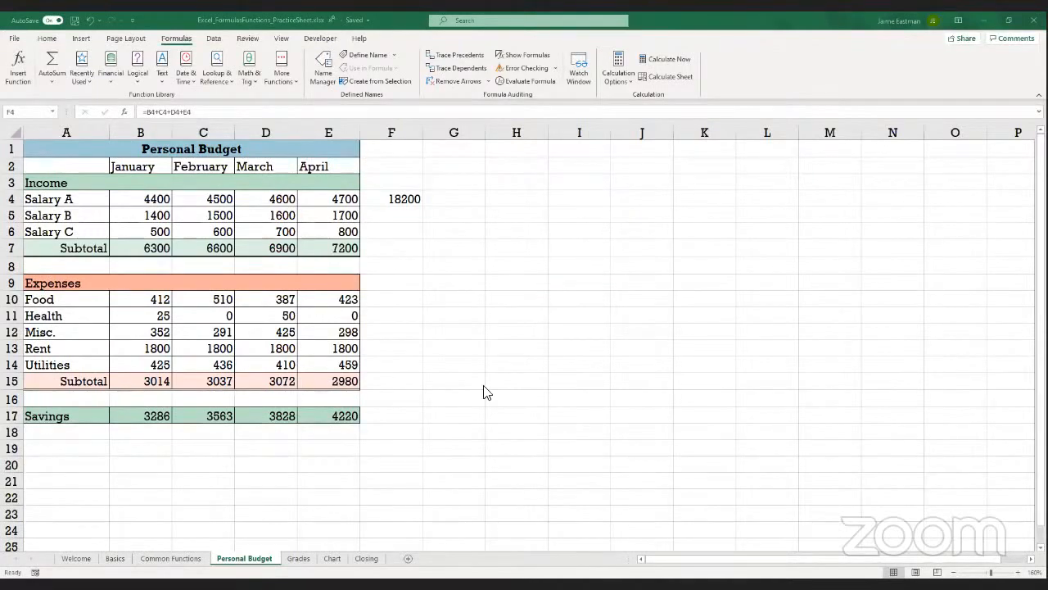
On the Grades sheet, total the five subject grades in Total Grade cell B9 with the formula =SUM(B3:B7)
click(296, 559)
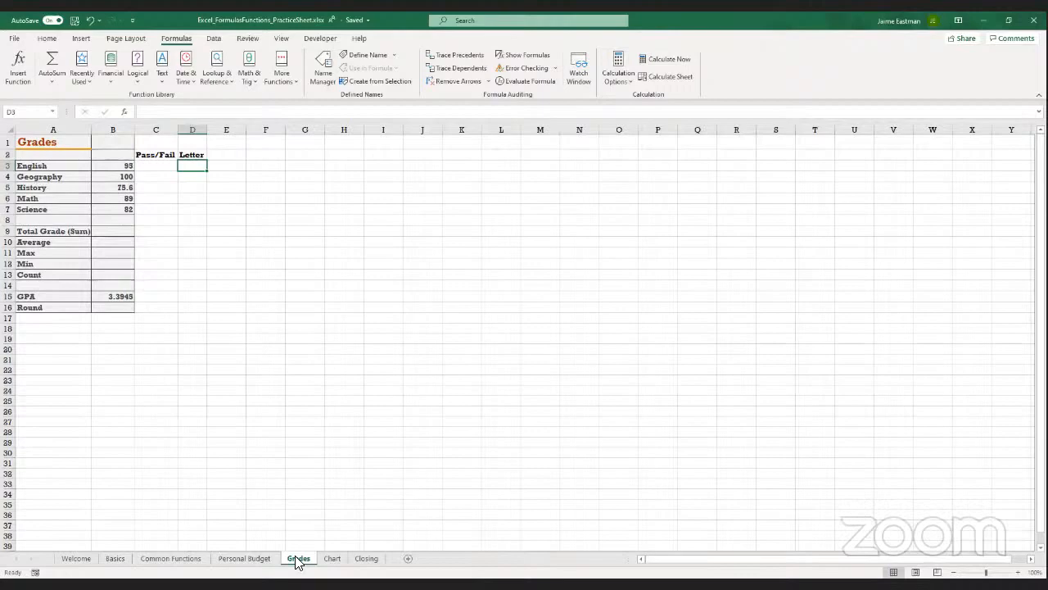
click(111, 232)
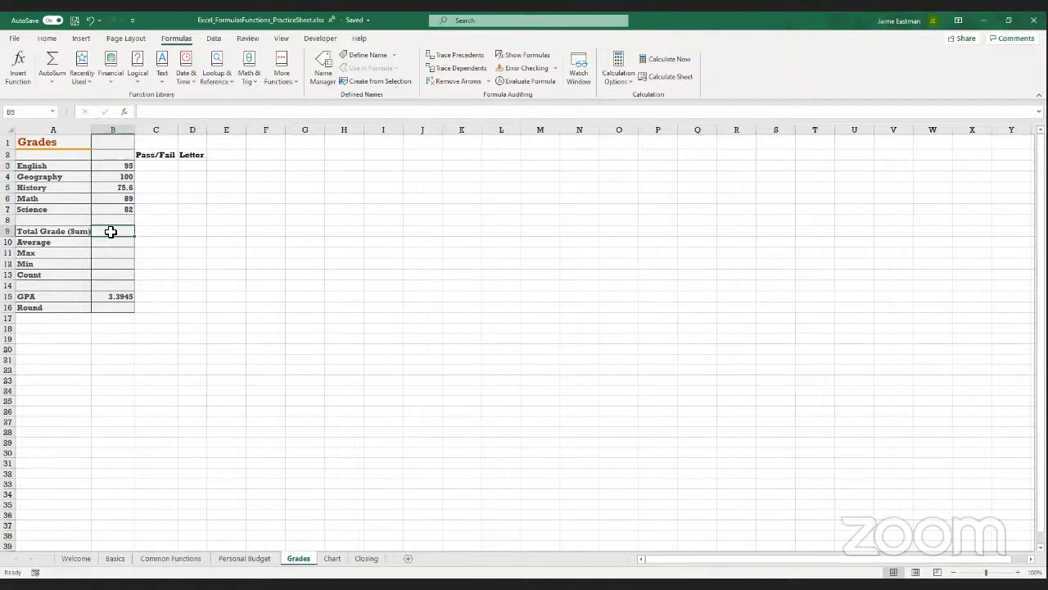
text(=)
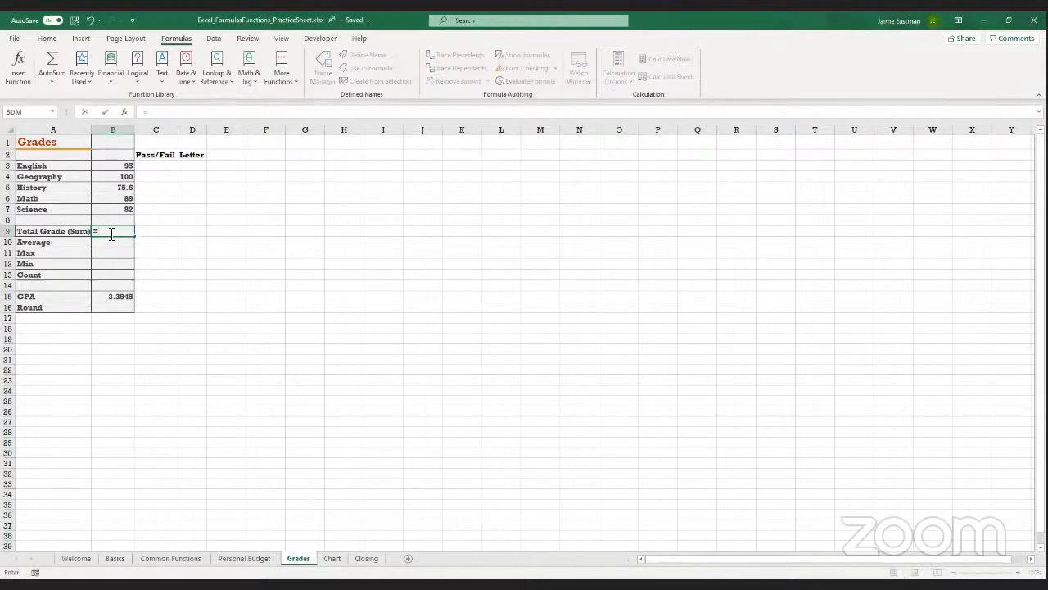
text(sum()
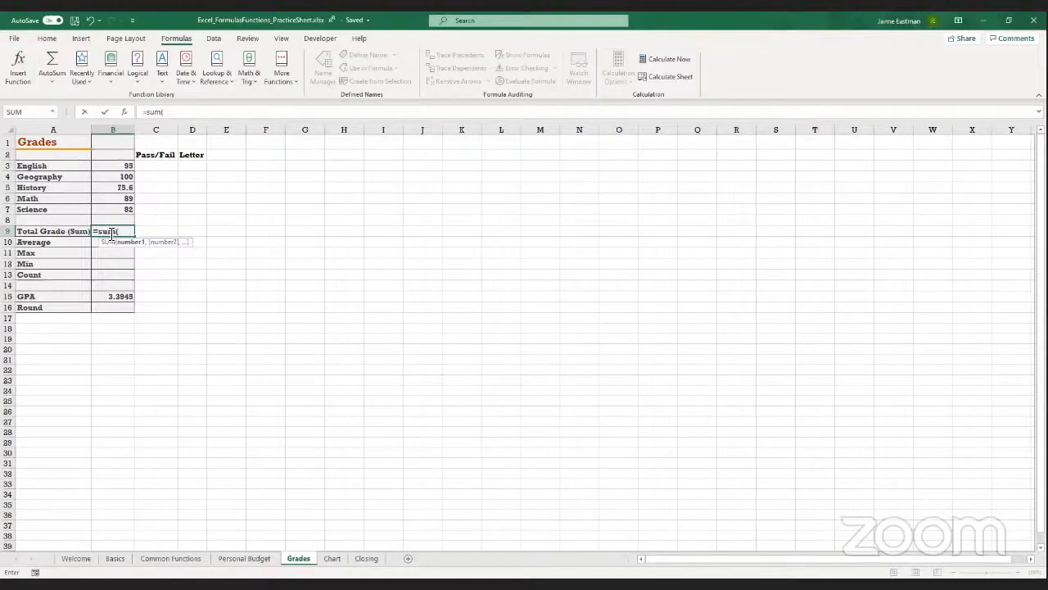
click(120, 165)
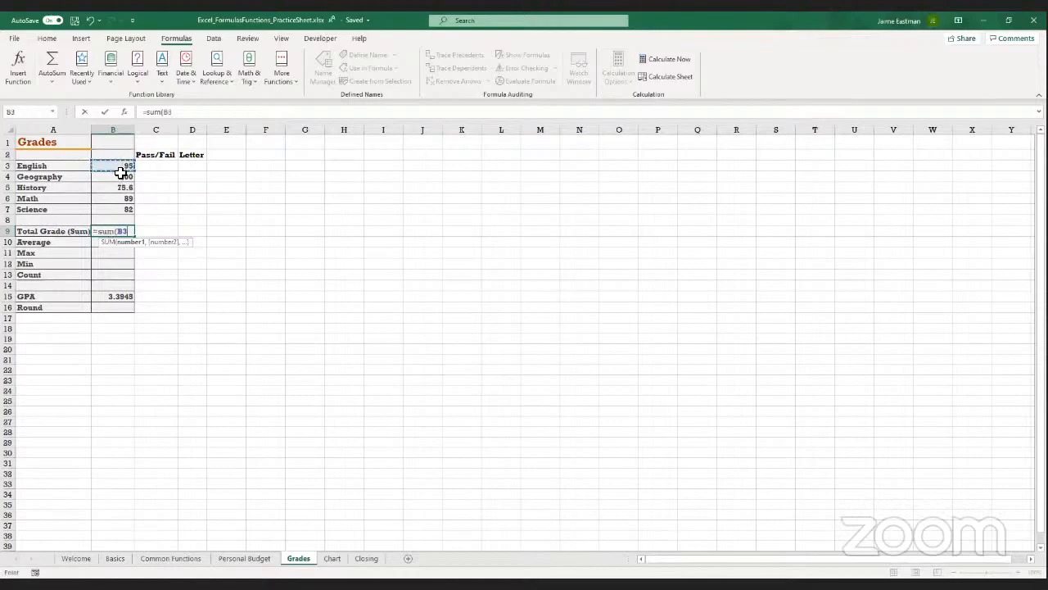
shift+click(123, 205)
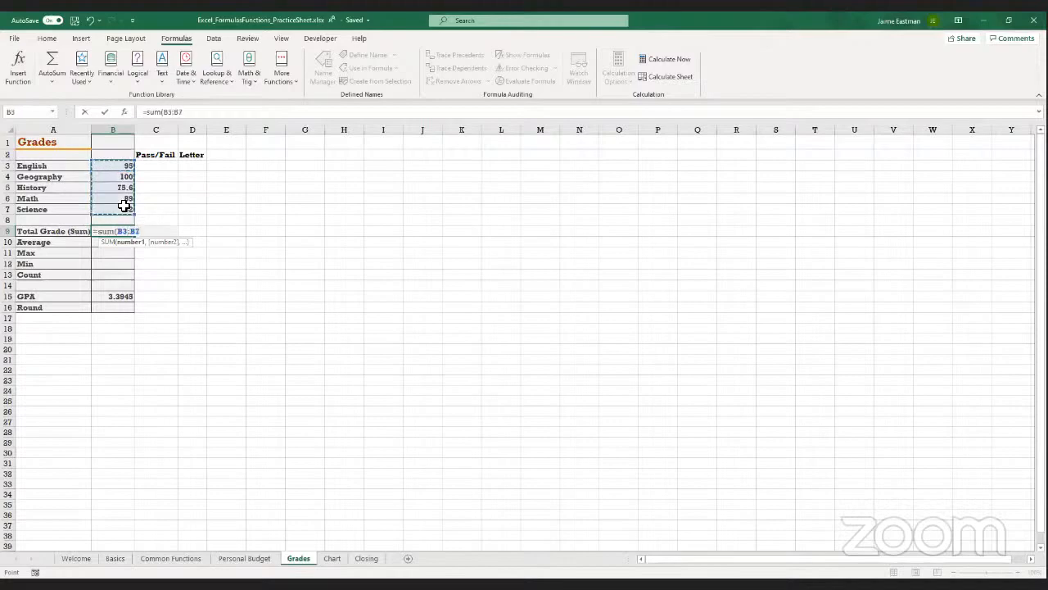
text())
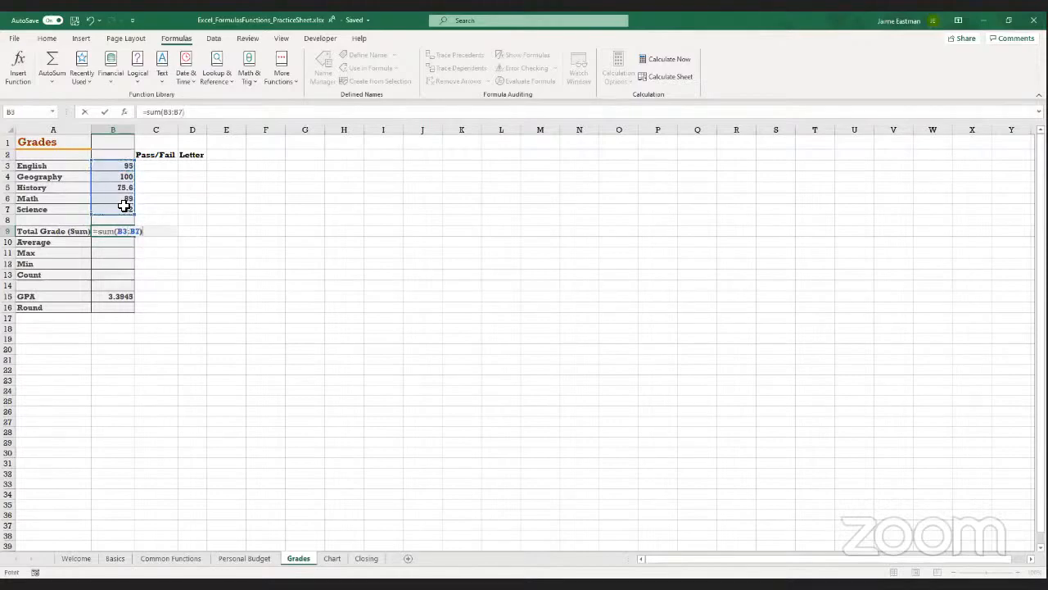
key(Return)
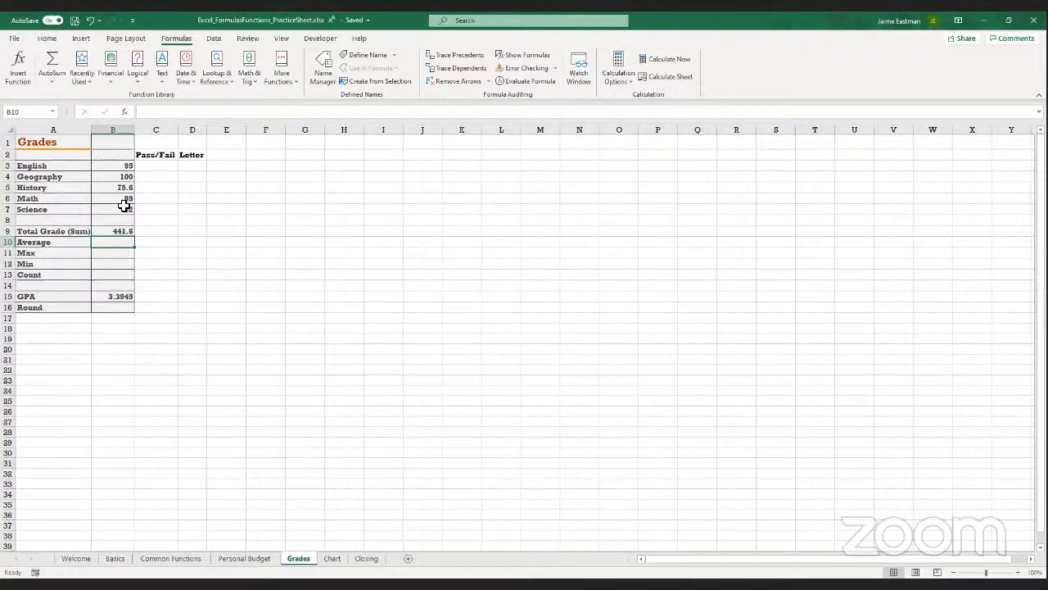
click(111, 234)
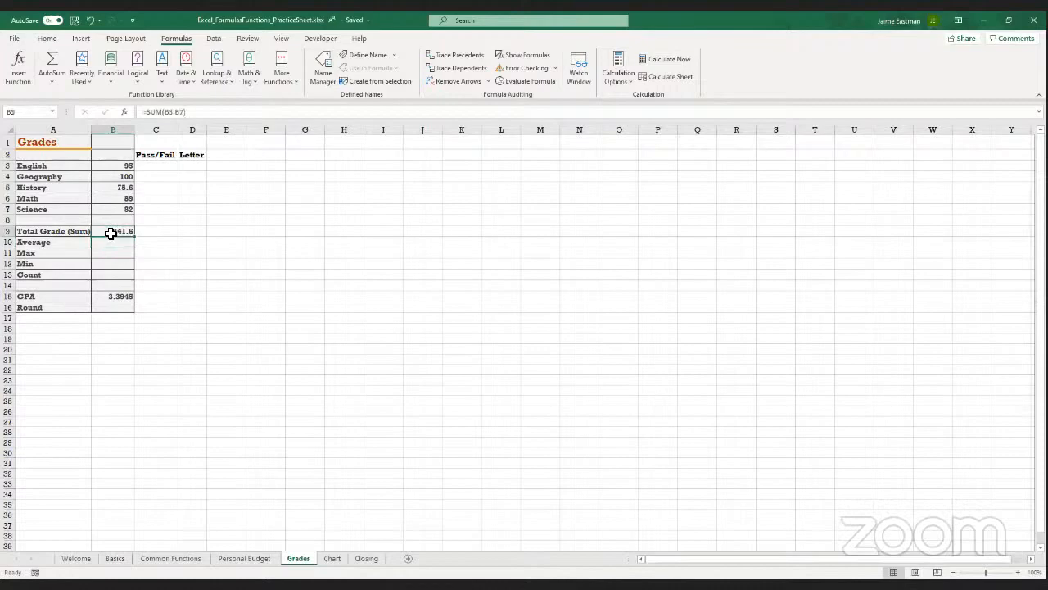
Examine the SUM formula in Total Grade cell B9 and the grade range it references
key(Return)
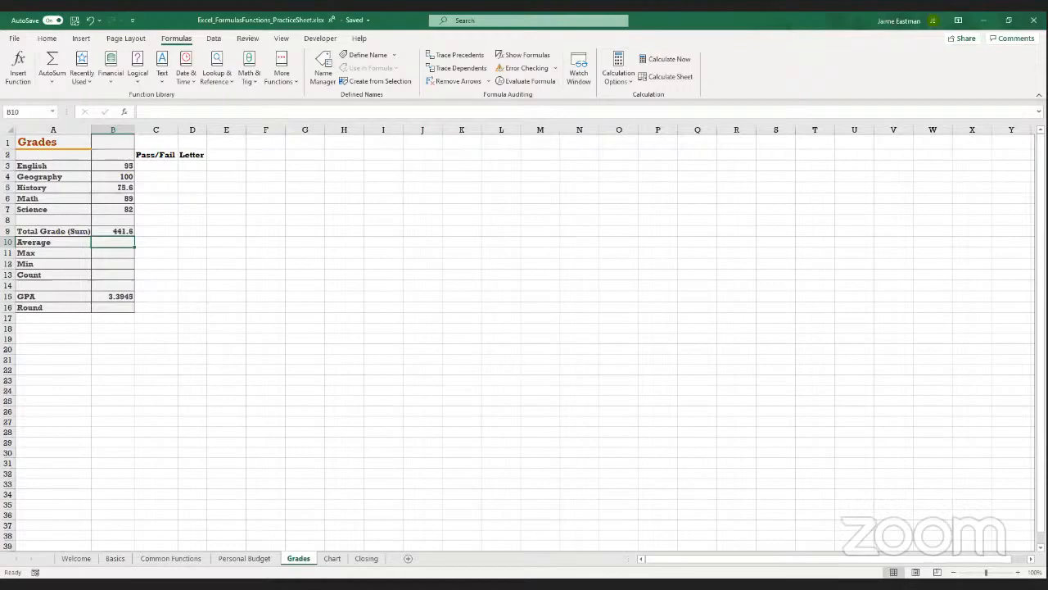
click(1018, 573)
click(1018, 573)
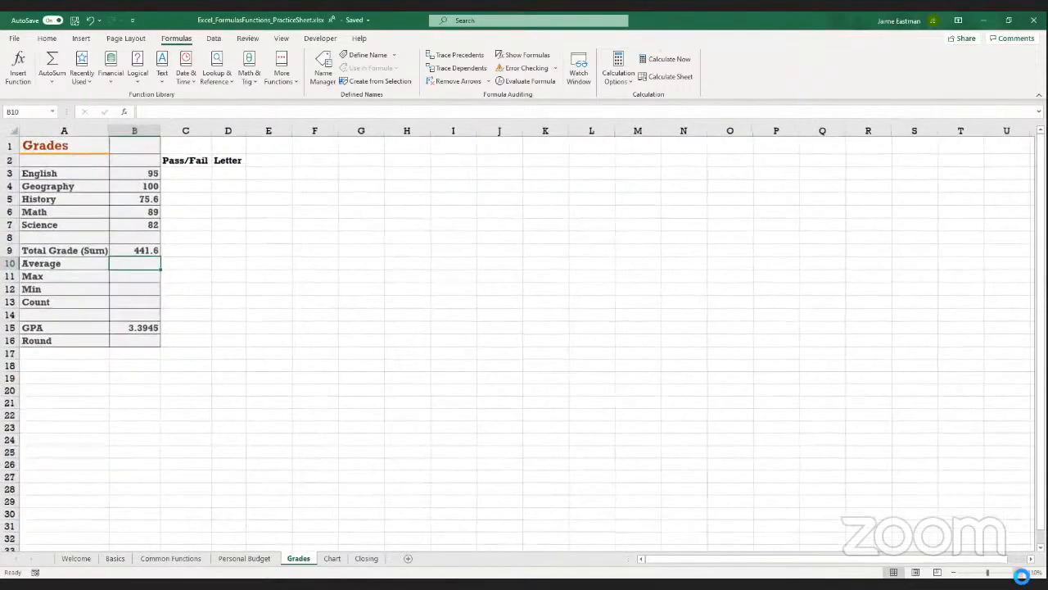
click(1017, 572)
click(1018, 572)
click(1018, 573)
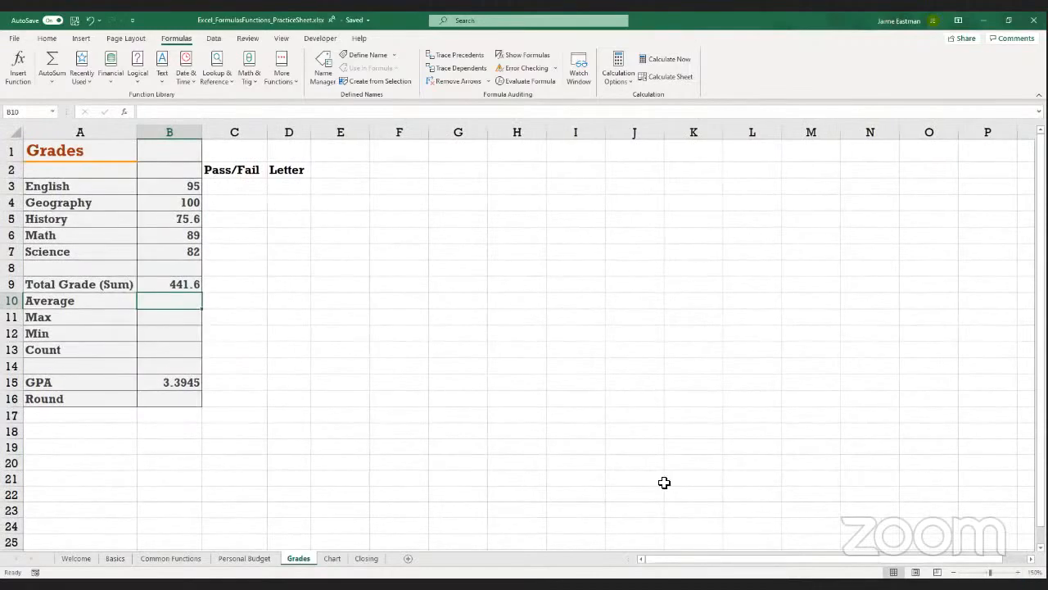
click(1018, 572)
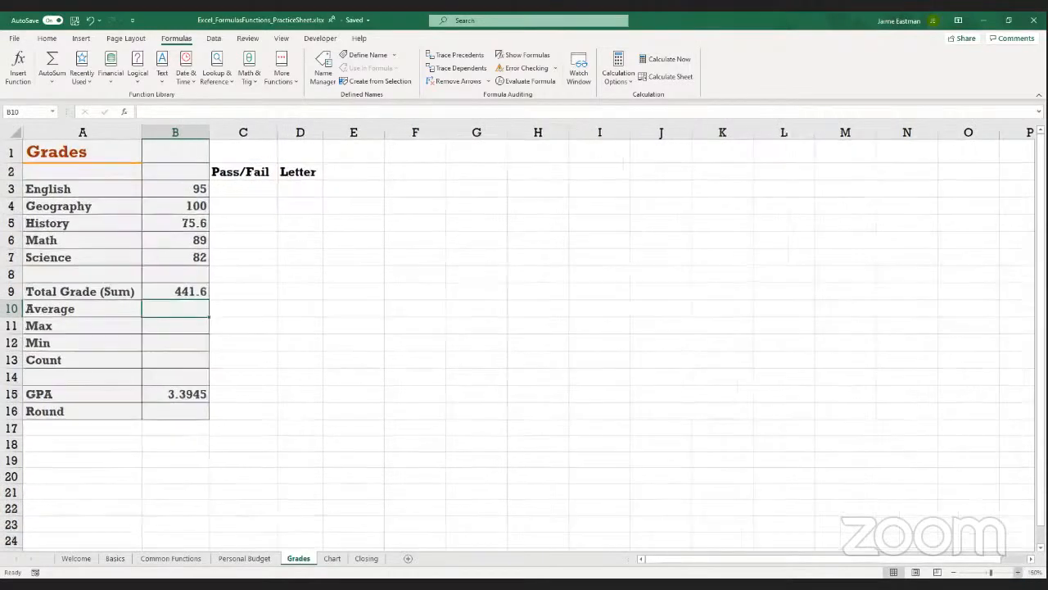
click(181, 297)
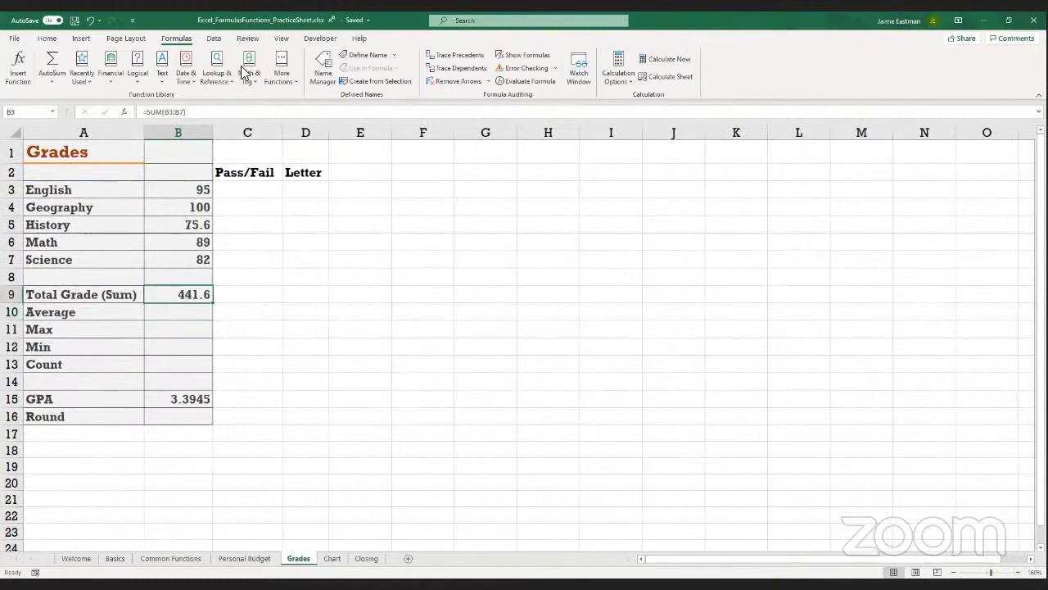
click(196, 109)
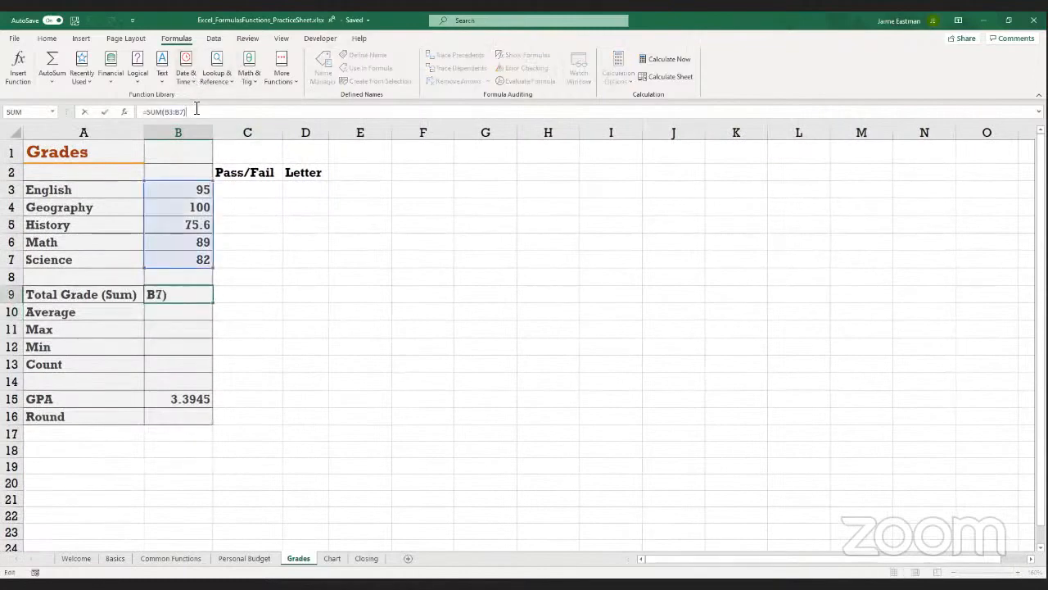
key(Return)
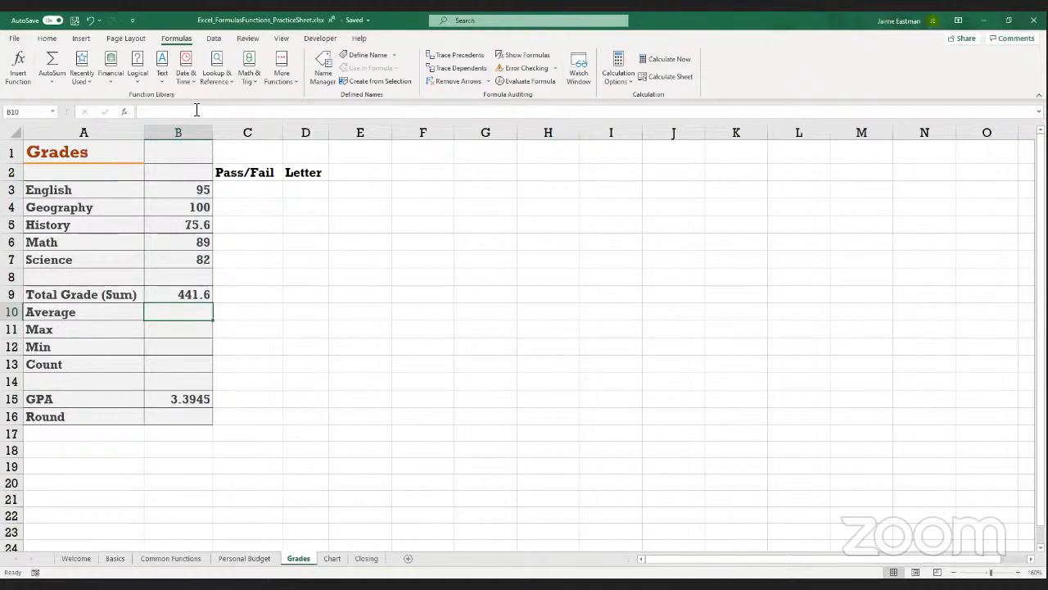
Calculate the average of the five subject grades in cell B10 with the formula =AVERAGE(B3:B7)
text(=)
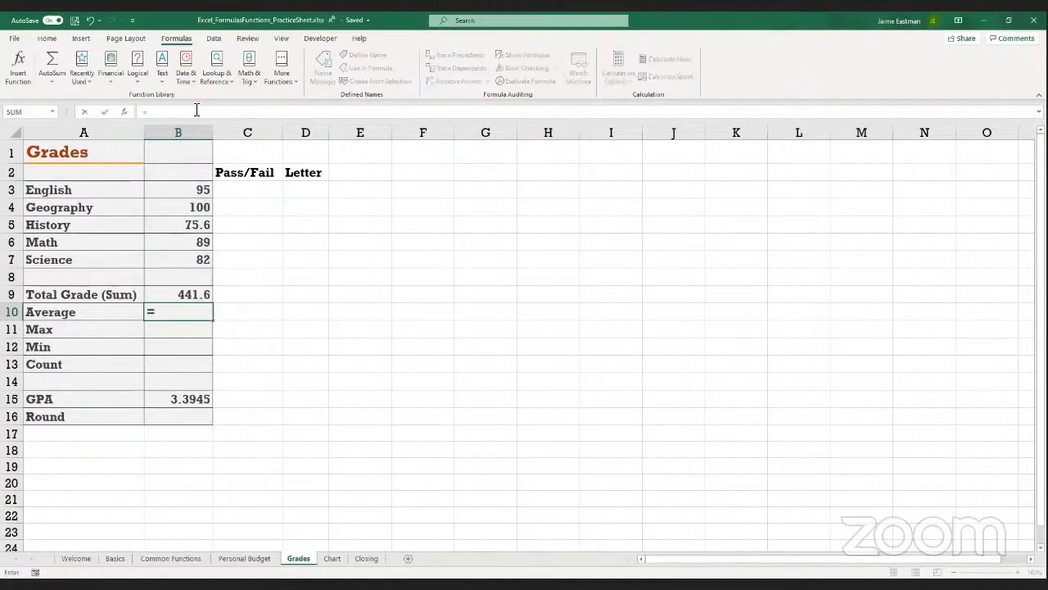
text(ave)
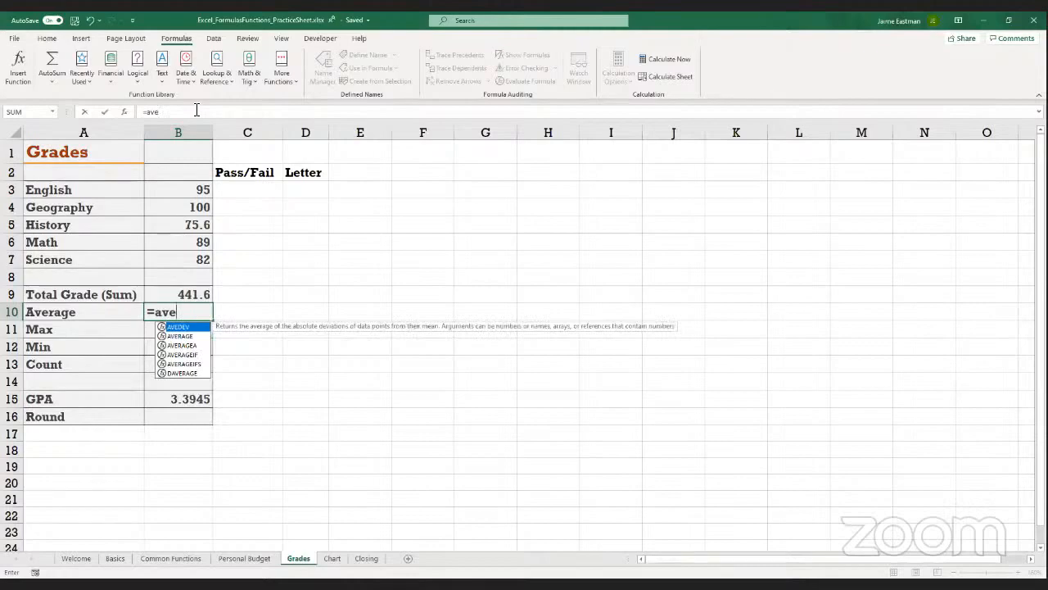
click(186, 337)
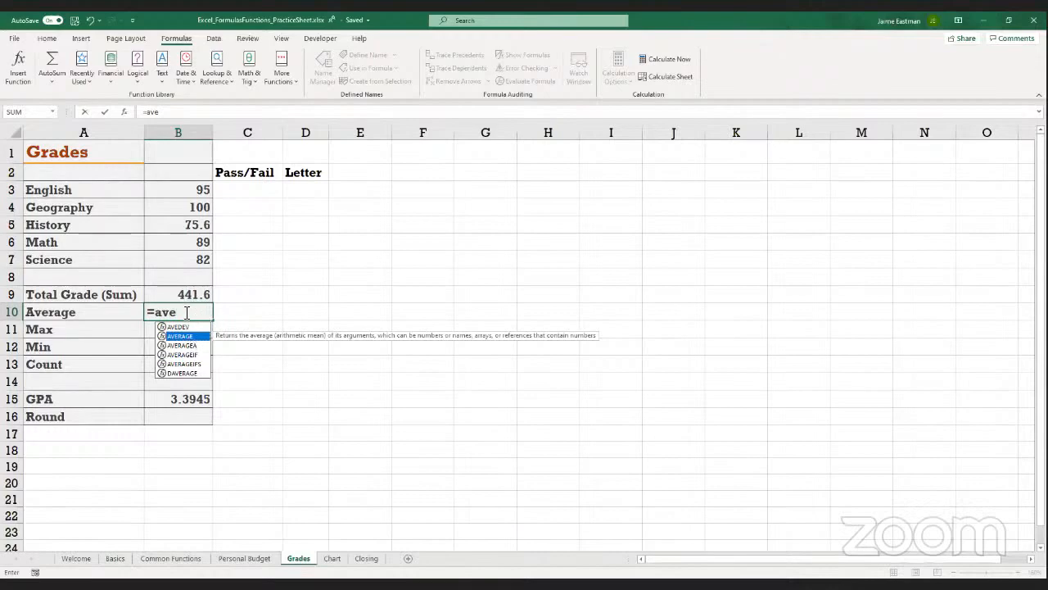
text(a)
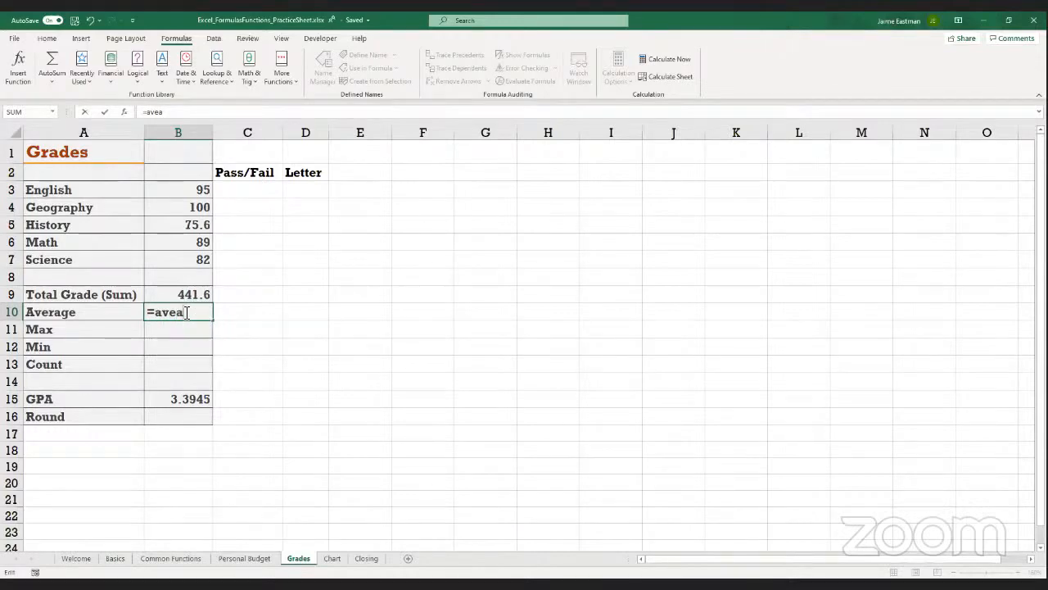
key(BackSpace)
text(rage()
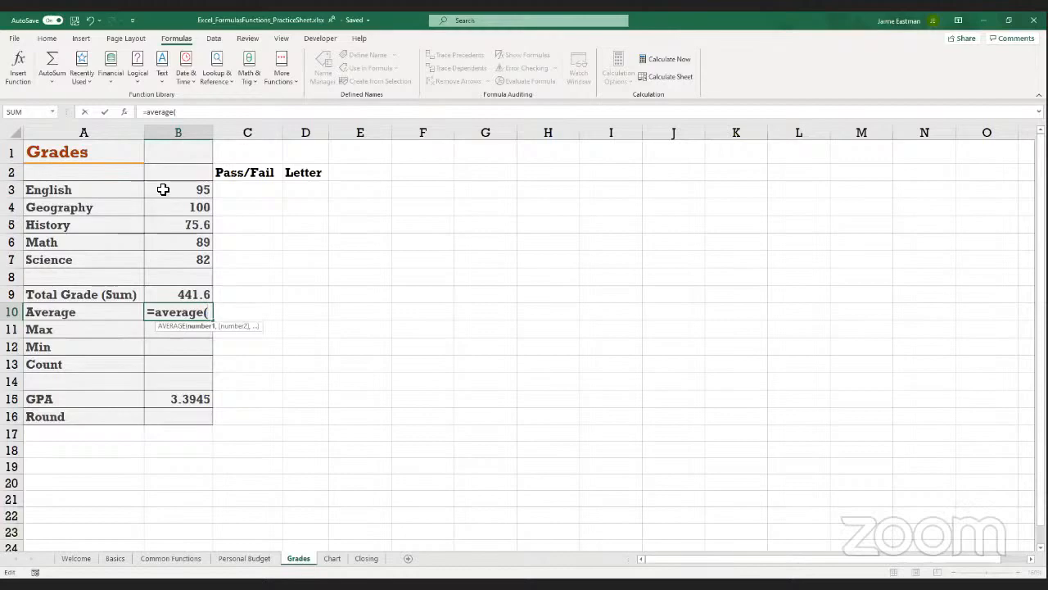
click(163, 193)
drag(163, 194, 176, 259)
text())
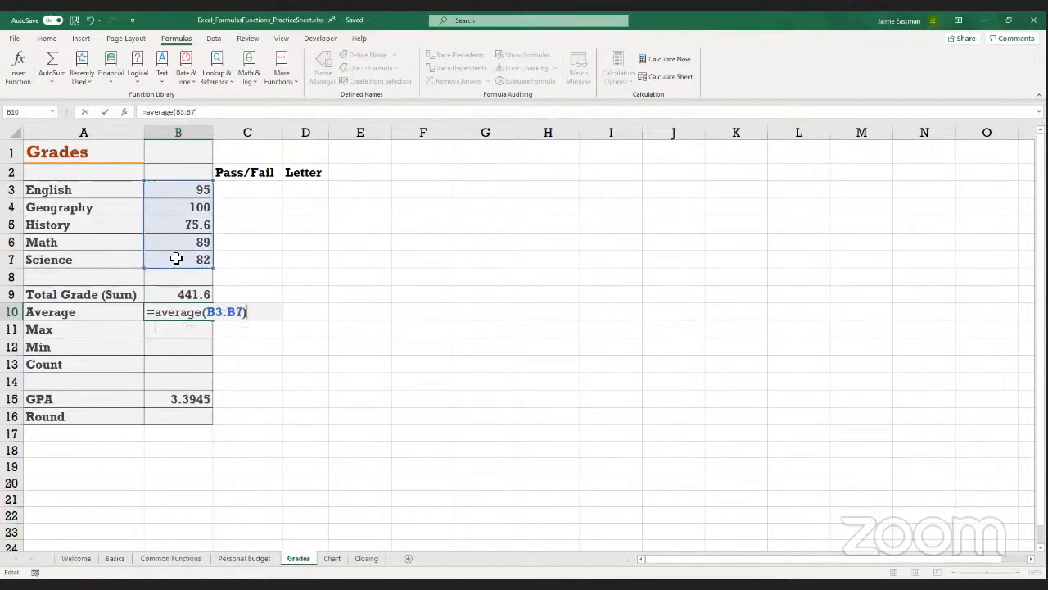
key(Return)
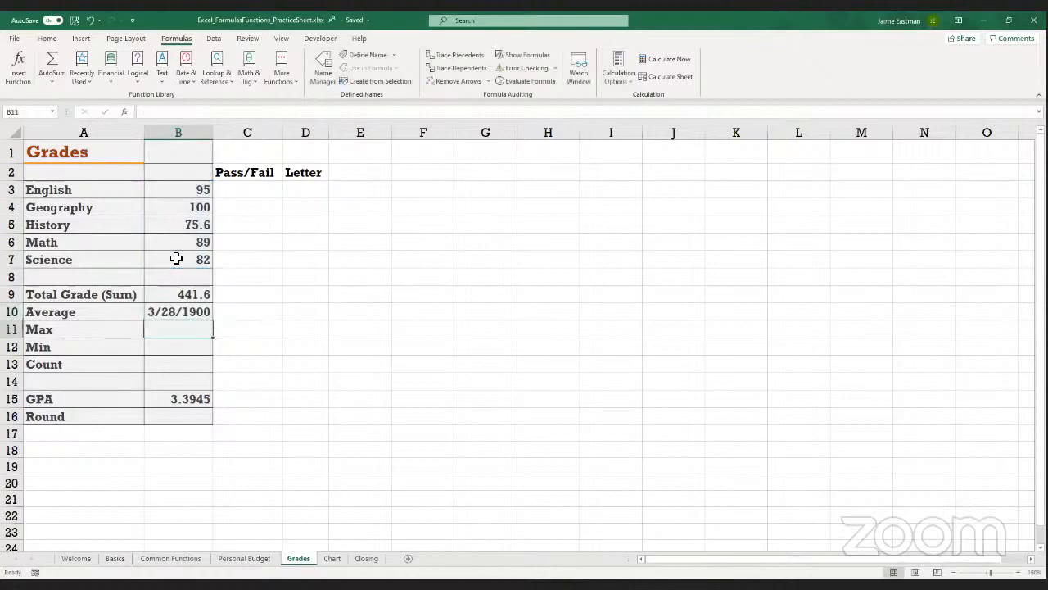
Change the number format of the Average result in cell B10 to Number
key(Up)
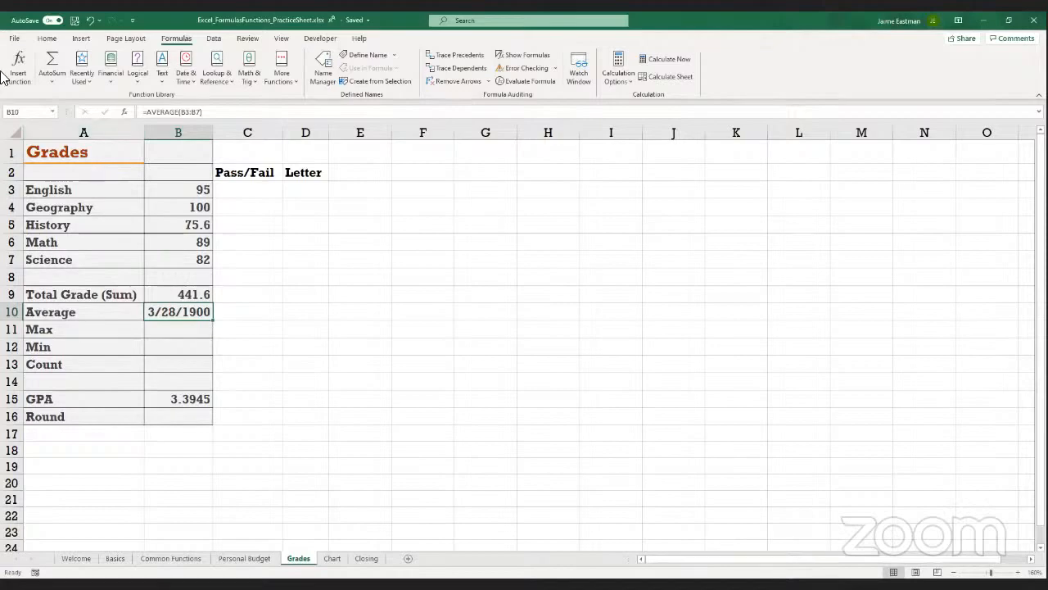
click(47, 38)
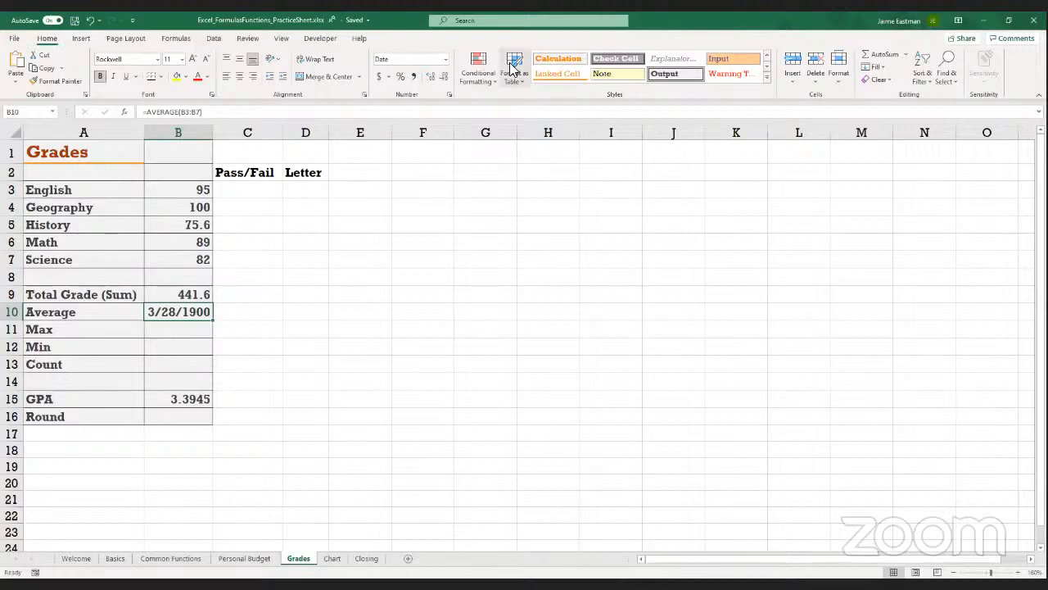
click(429, 101)
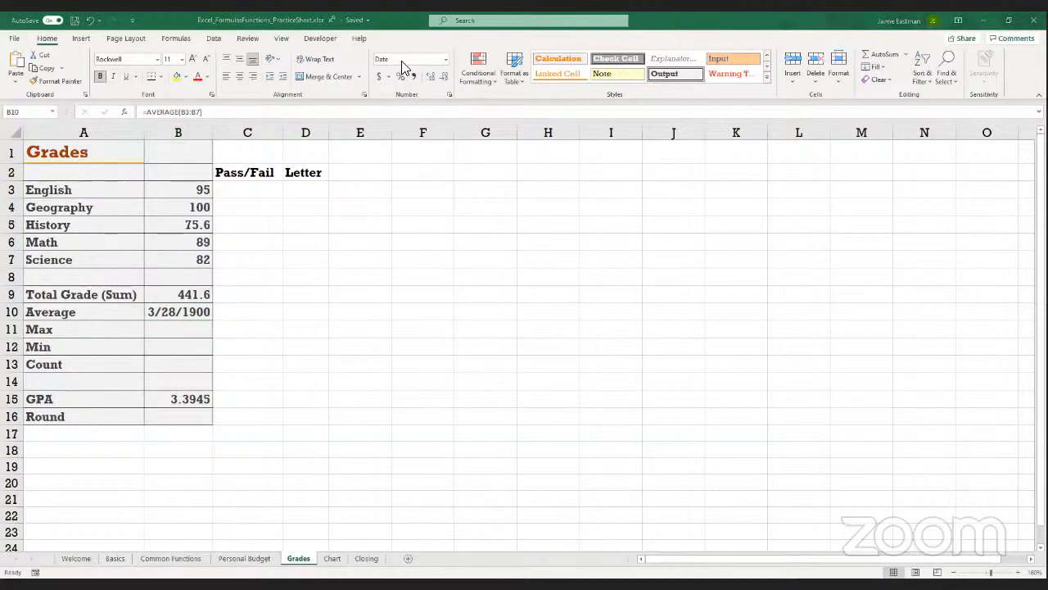
click(401, 62)
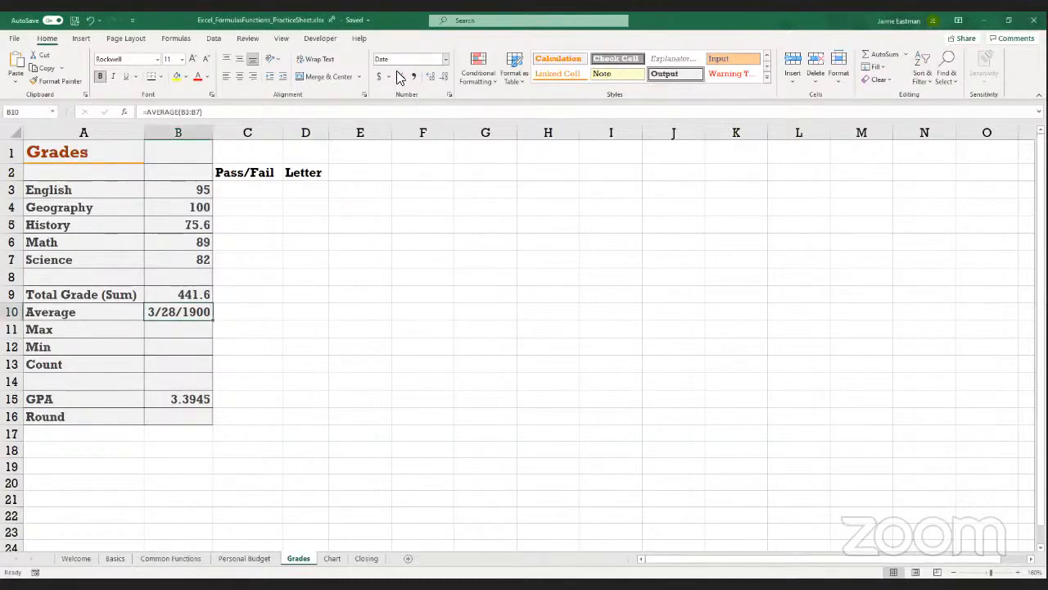
click(446, 62)
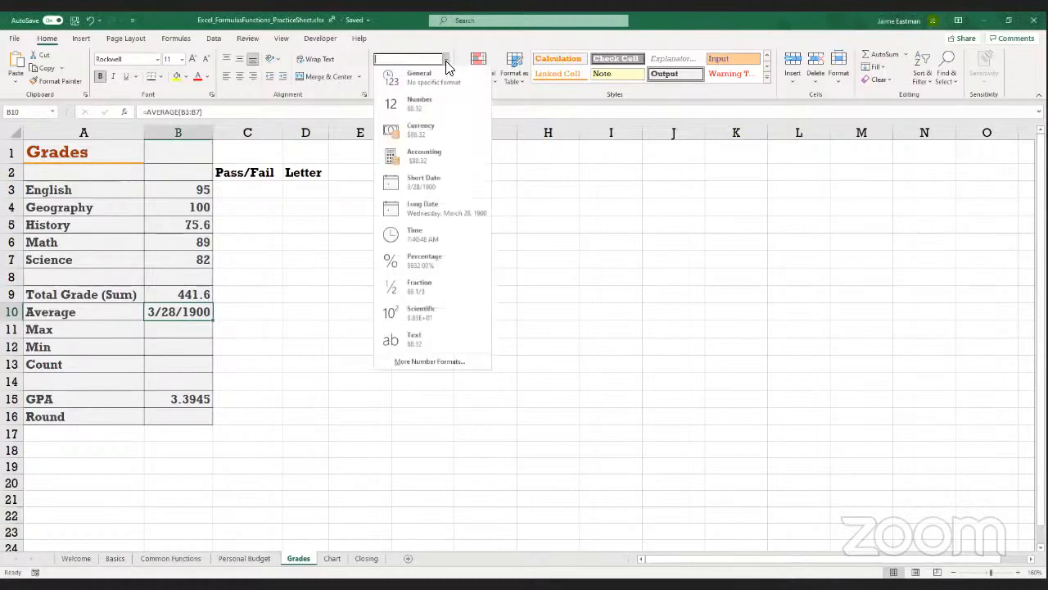
click(420, 107)
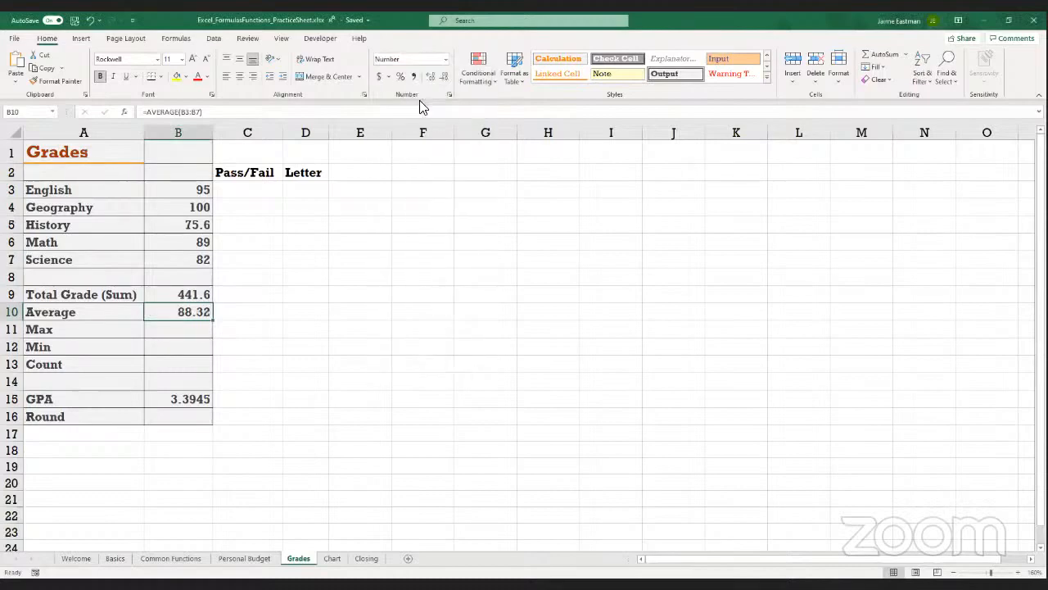
Review the number formats available for the Average cell B10 without changing the format
click(175, 330)
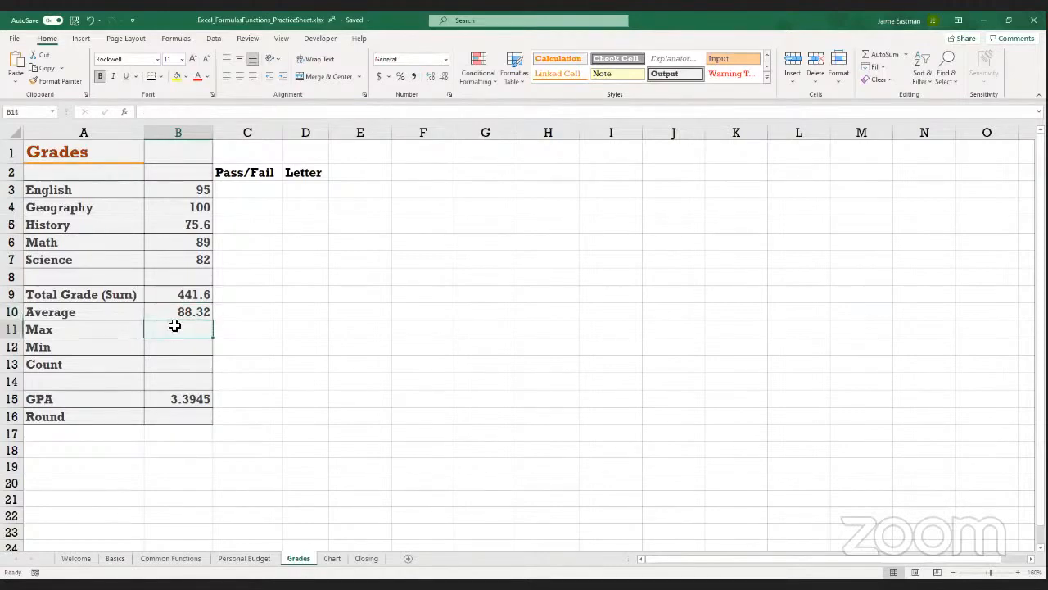
click(170, 313)
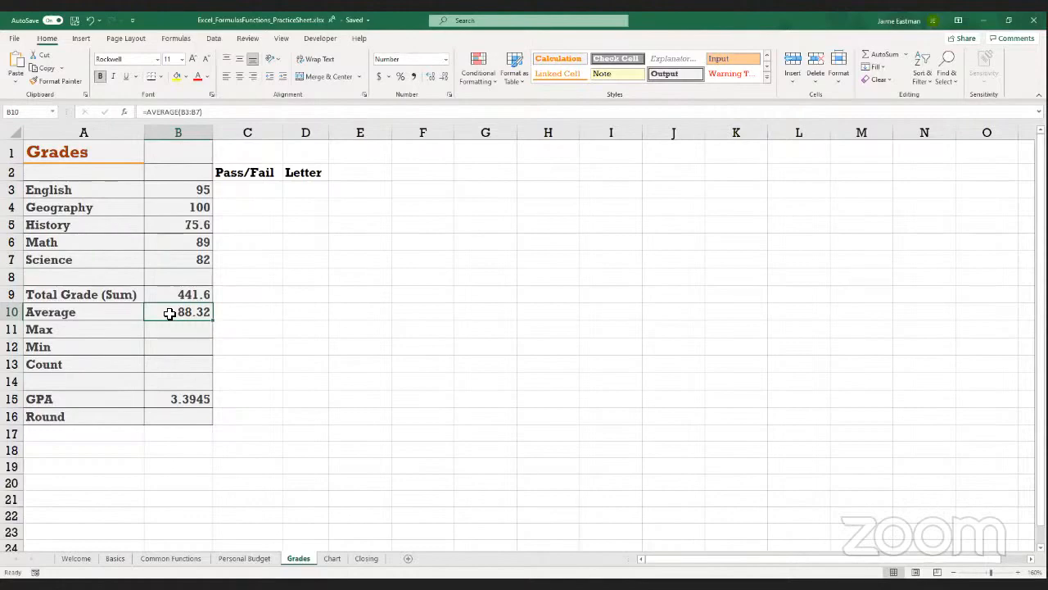
click(445, 59)
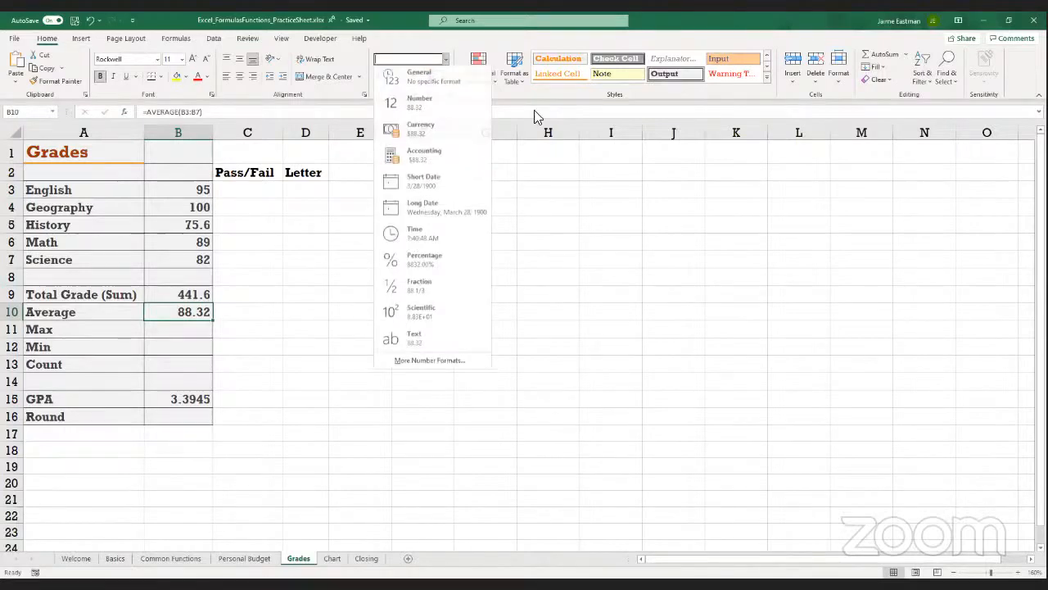
click(389, 39)
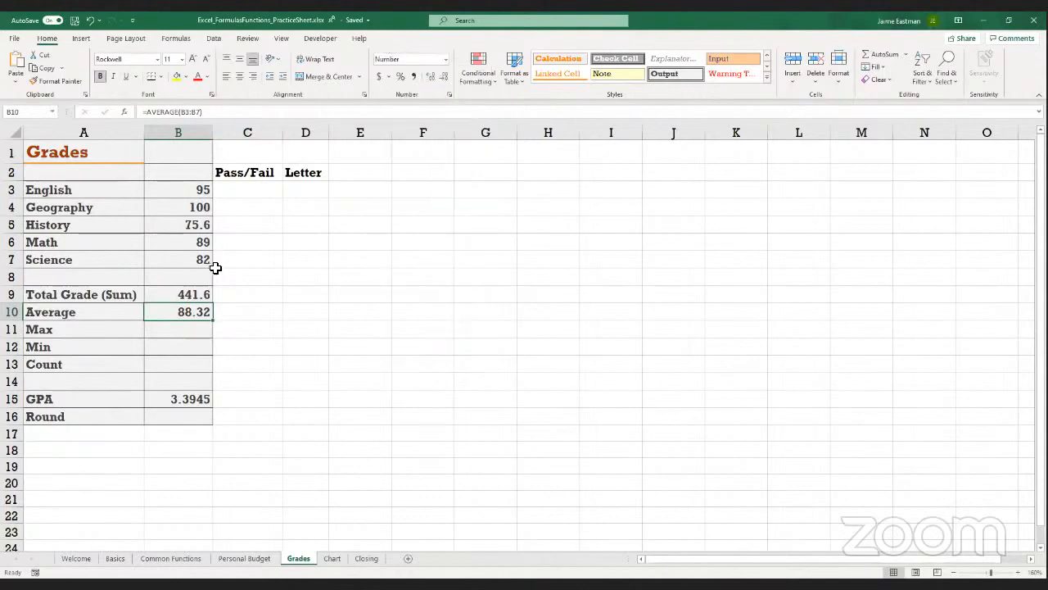
Find the highest subject grade in Max cell B11 with the formula =MAX(B3:B7)
click(183, 334)
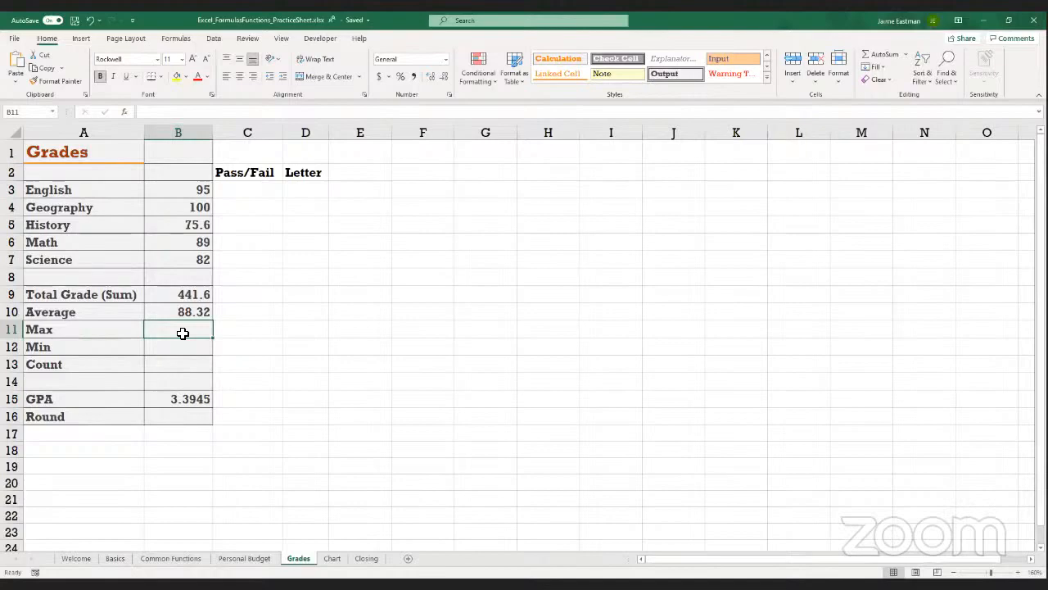
text(=)
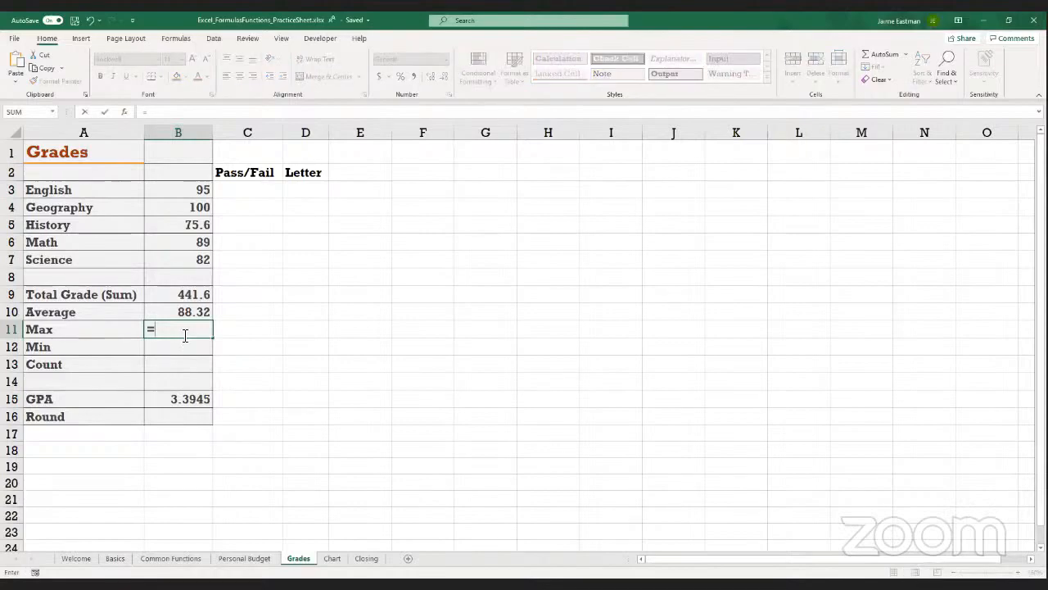
text(max)
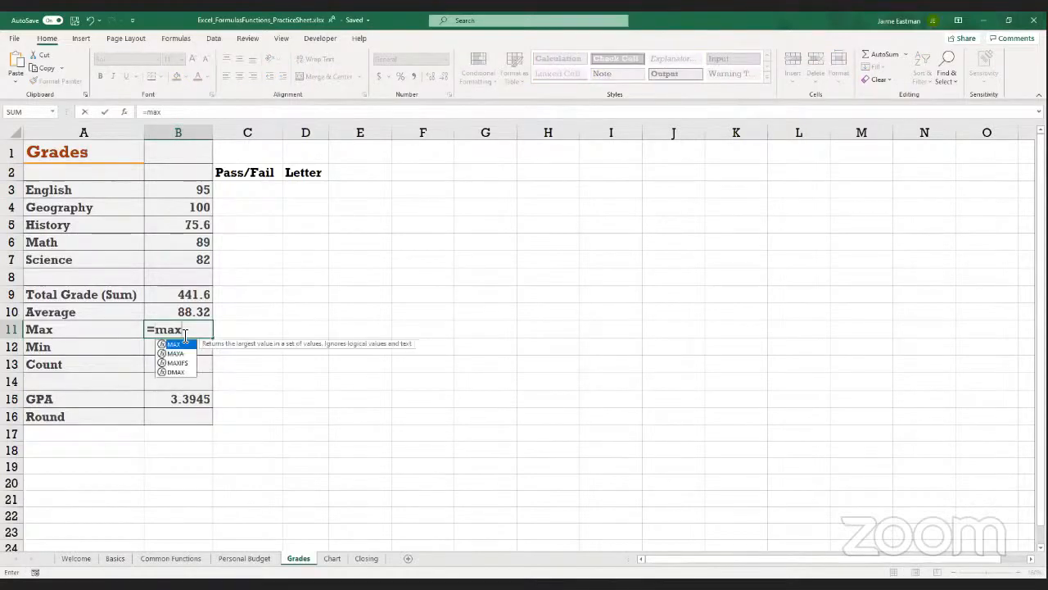
text(()
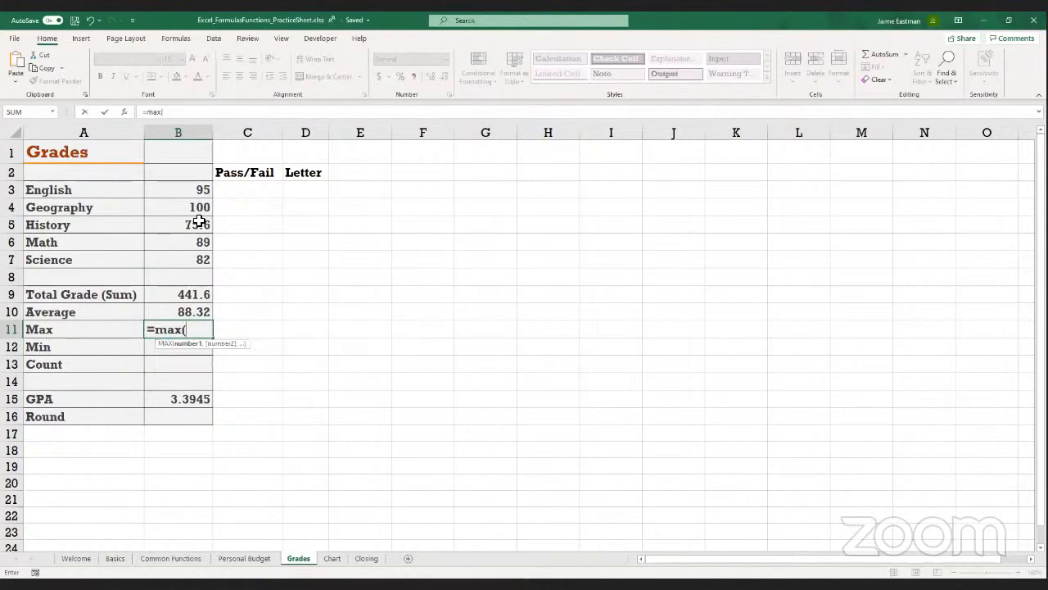
click(198, 190)
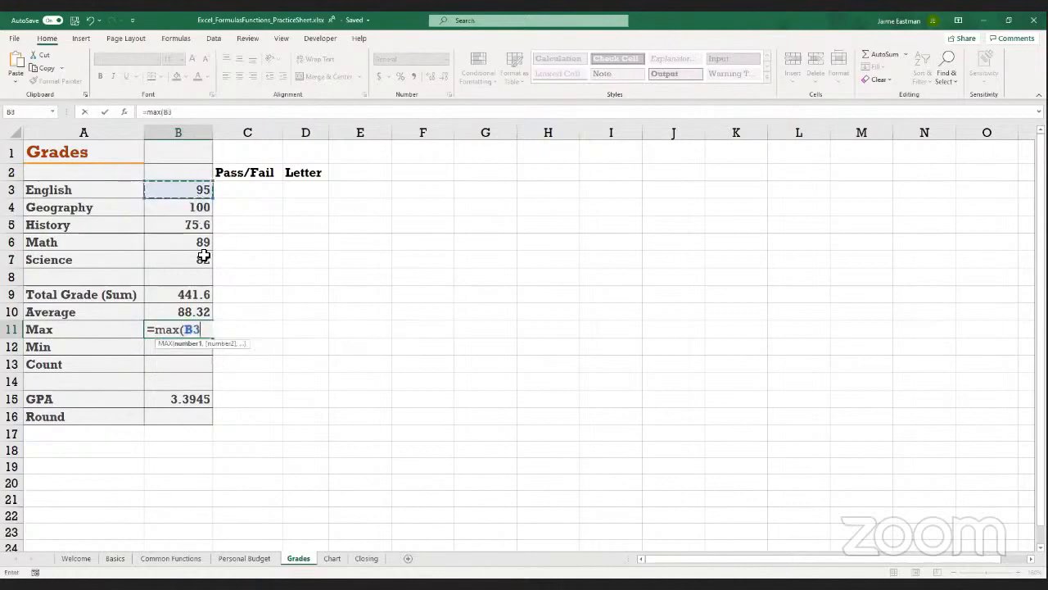
shift+click(204, 257)
text())
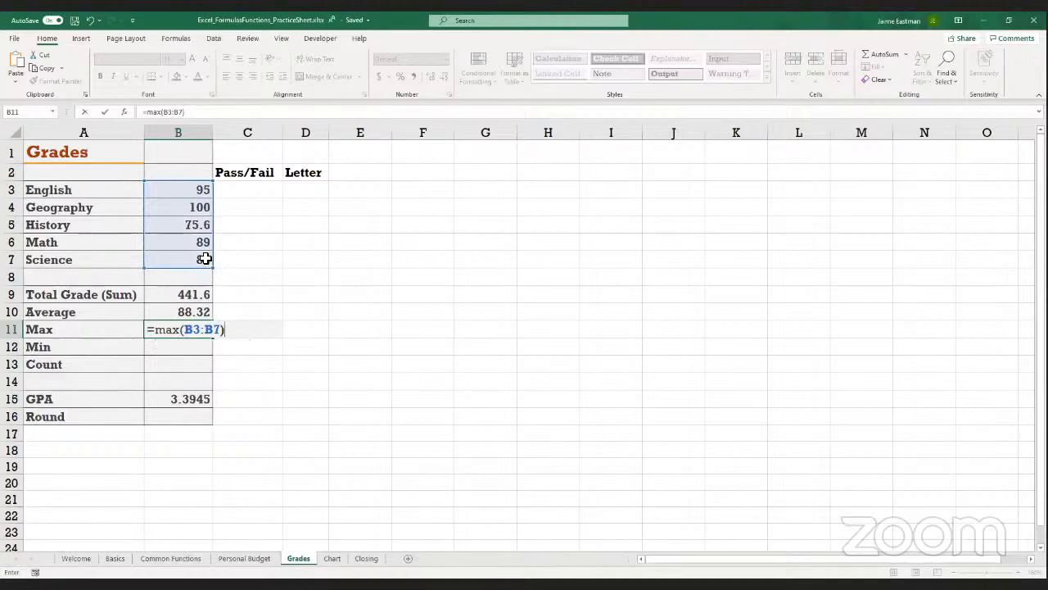
key(Return)
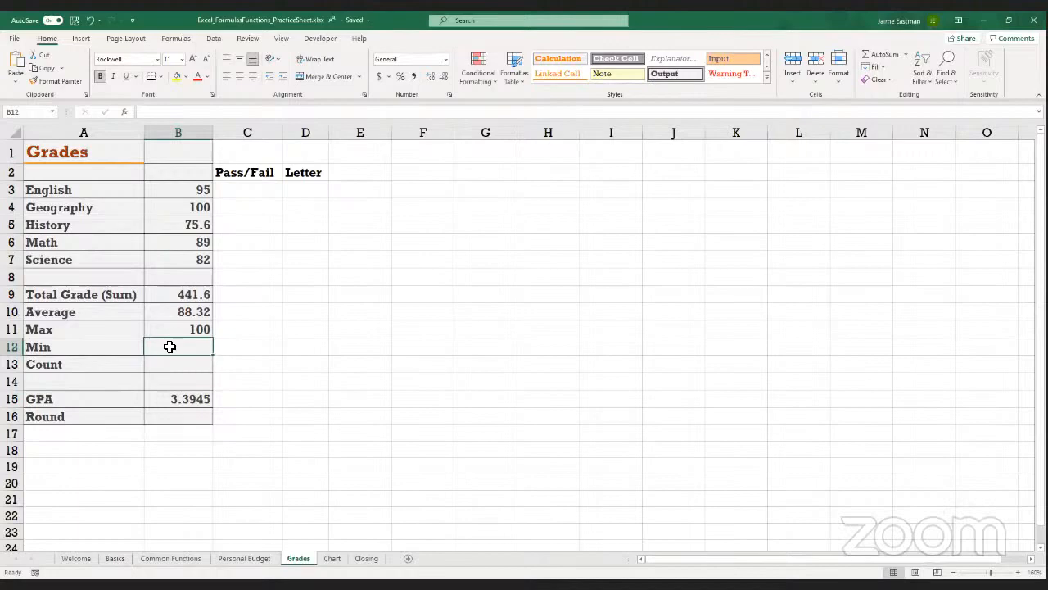
Find the lowest subject grade in Min cell B12 with the formula =MIN(B3:B7)
text(=min()
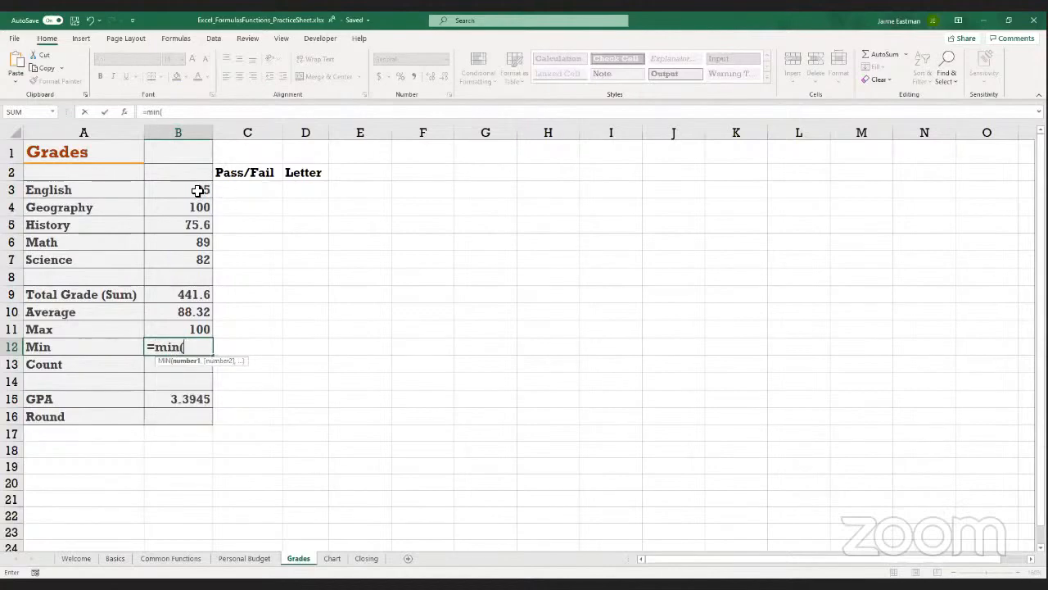
drag(197, 190, 194, 258)
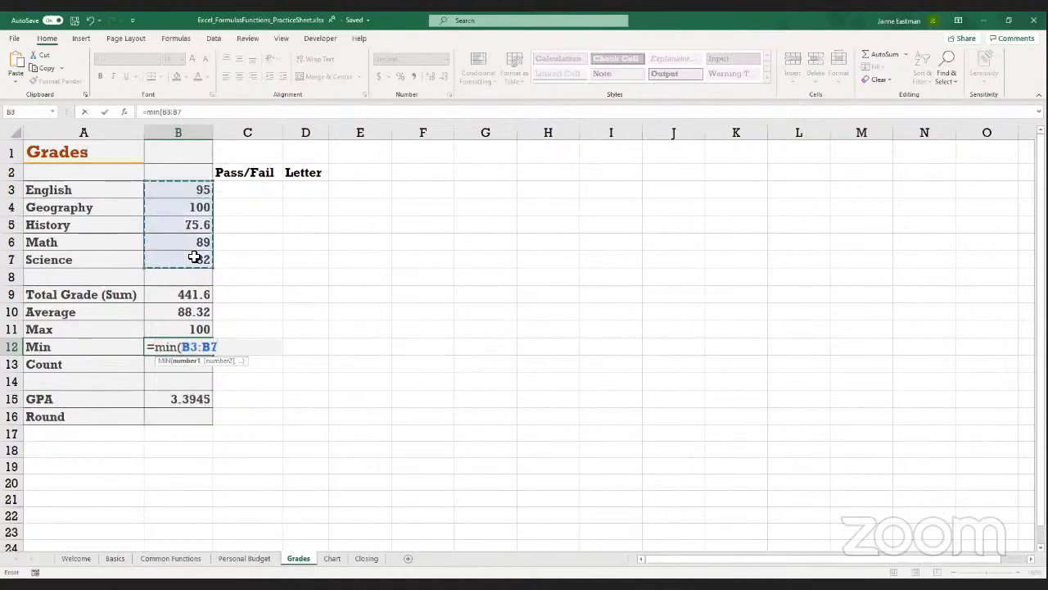
text())
key(Return)
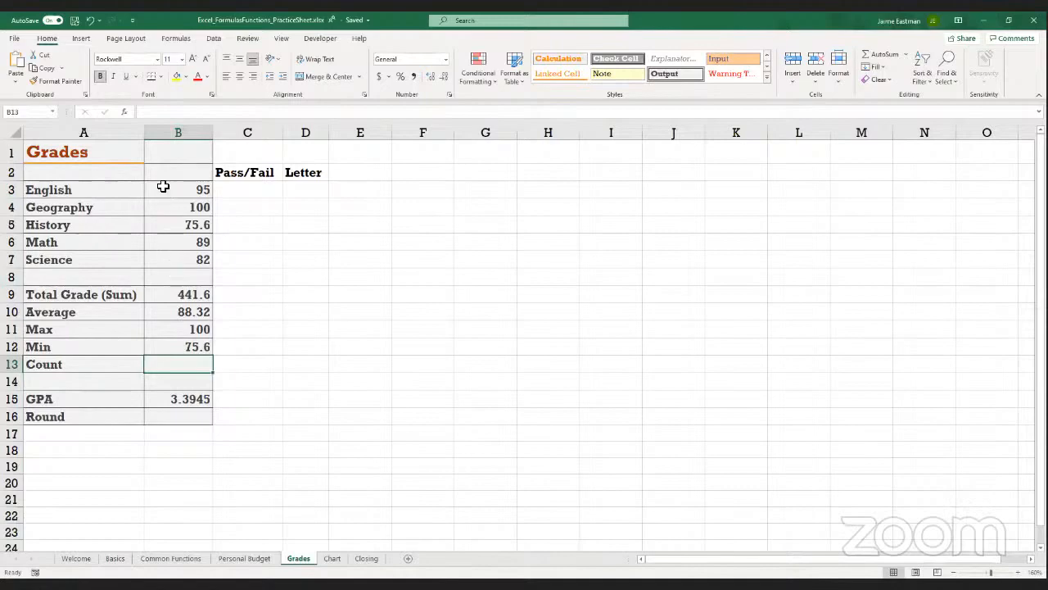
drag(90, 189, 84, 205)
click(84, 206)
click(84, 227)
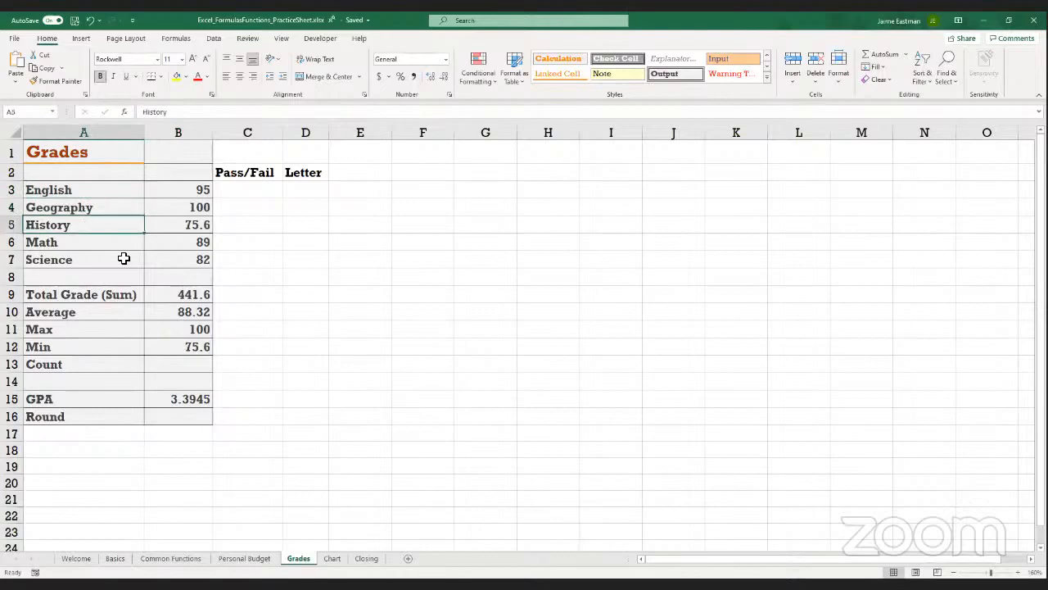
Count the subject grades in Count cell B13 with the formula =COUNT(B3:B7)
click(167, 364)
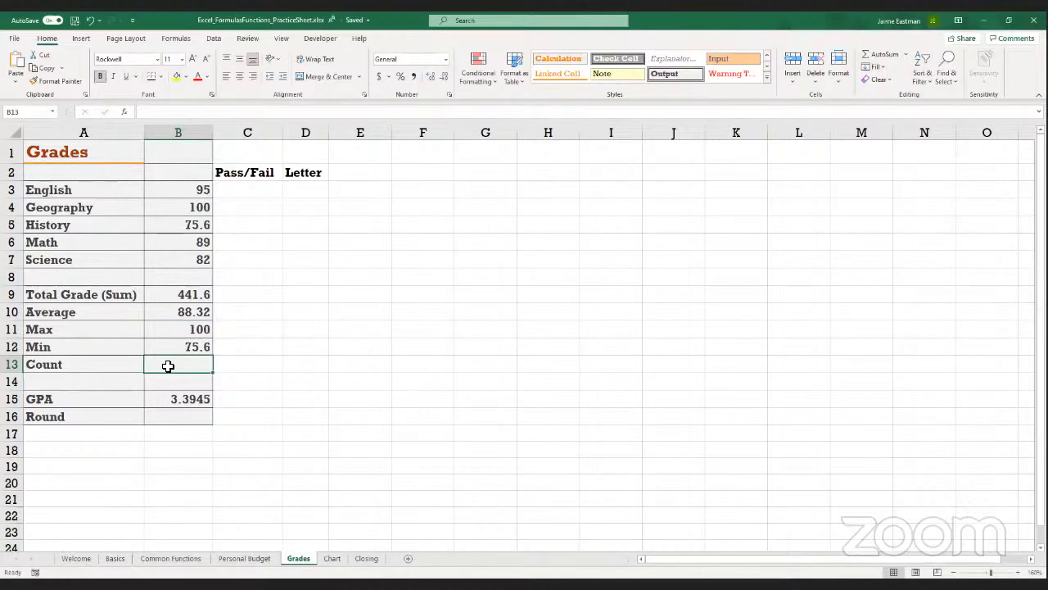
text(=)
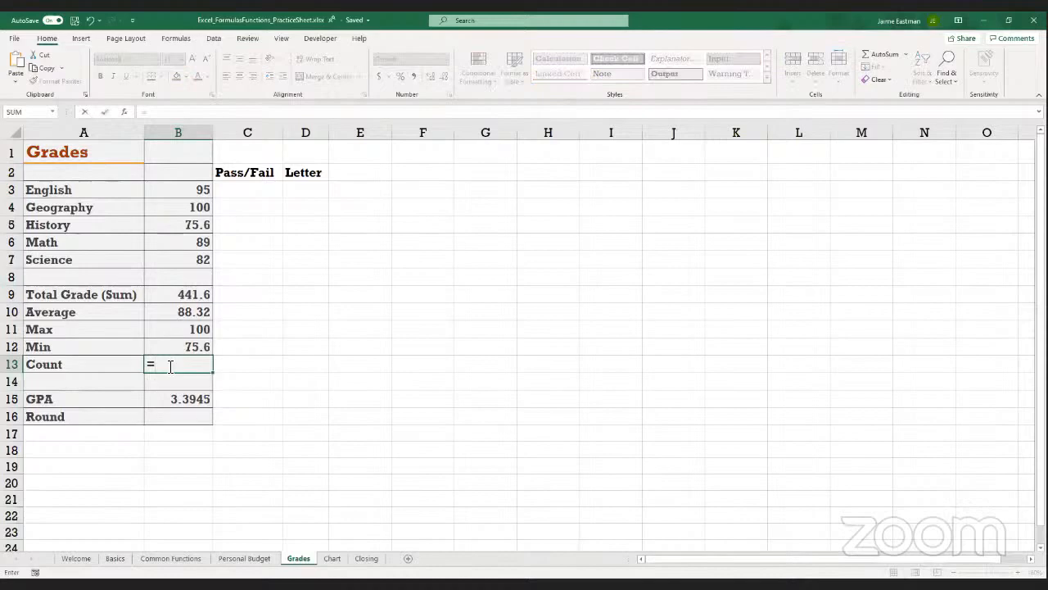
text(count()
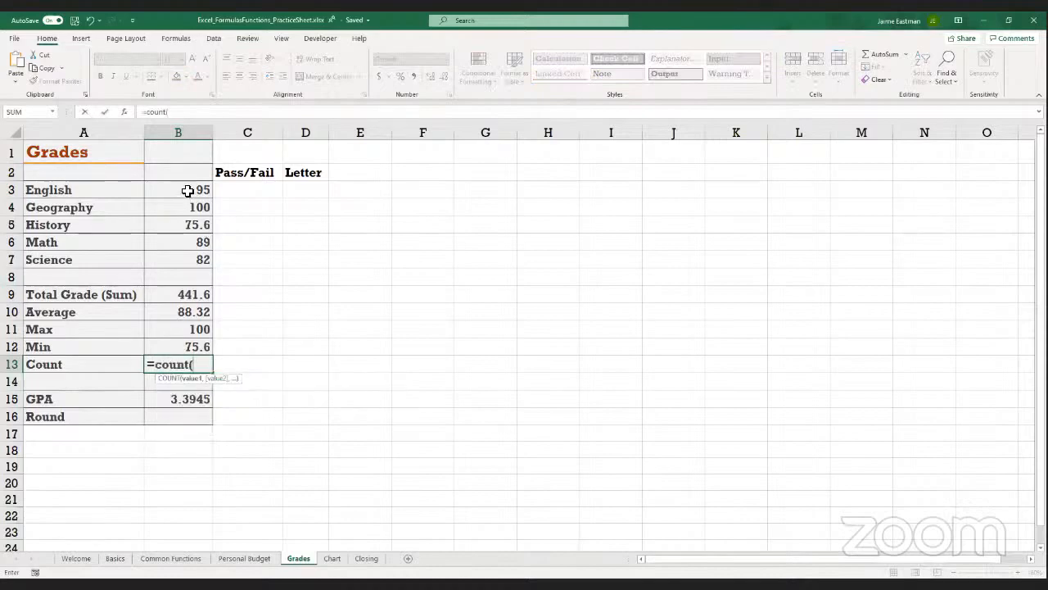
click(186, 193)
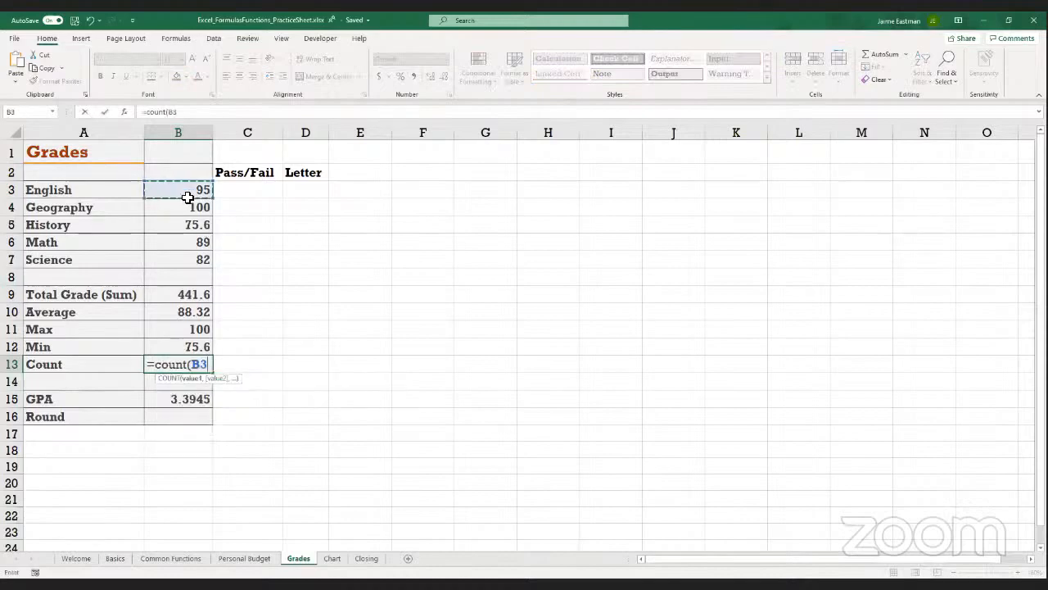
shift+click(204, 257)
text())
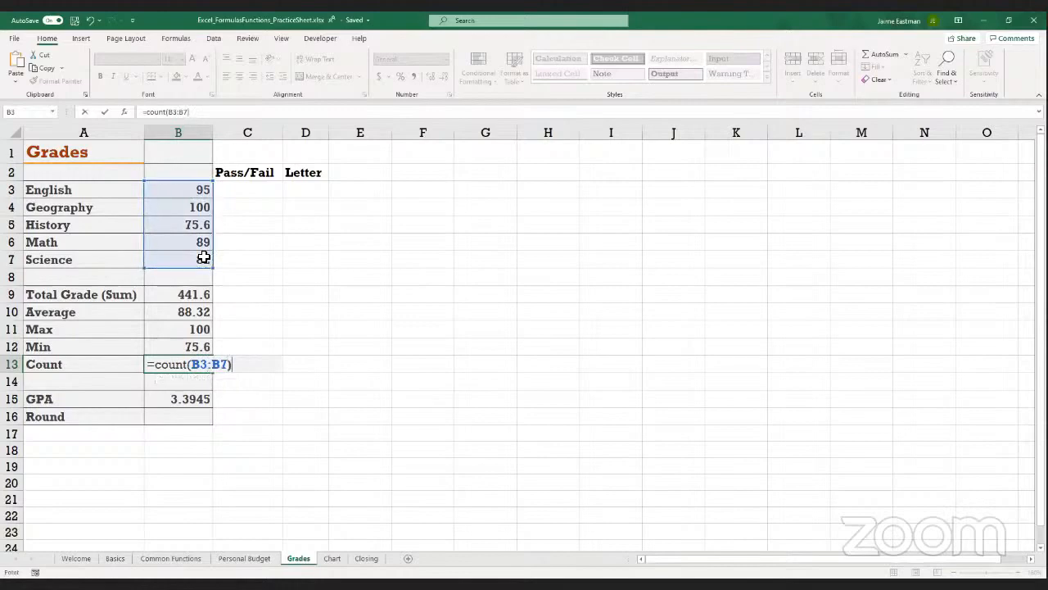
key(Return)
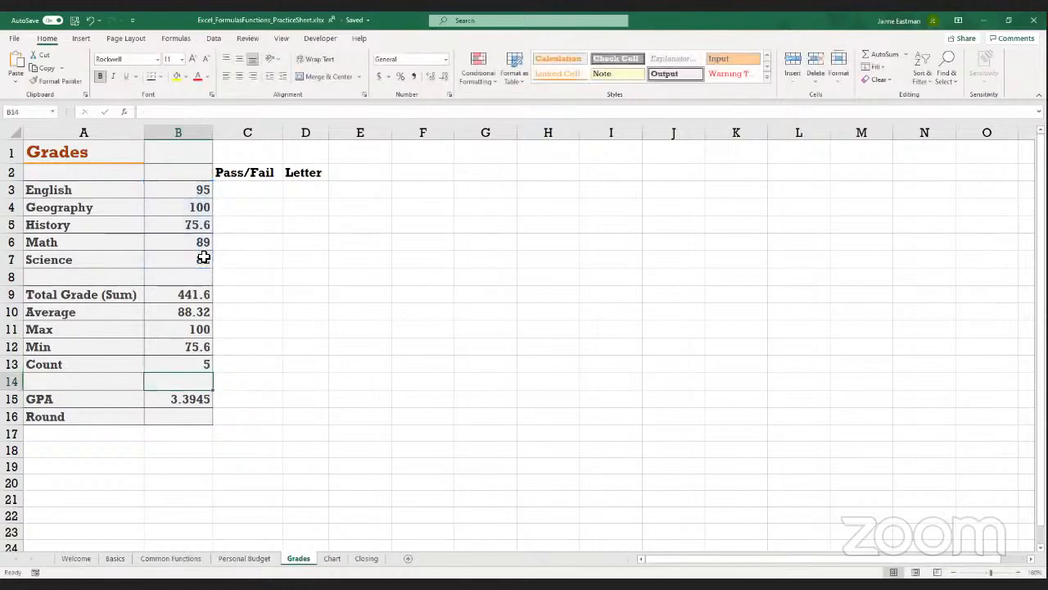
key(Up)
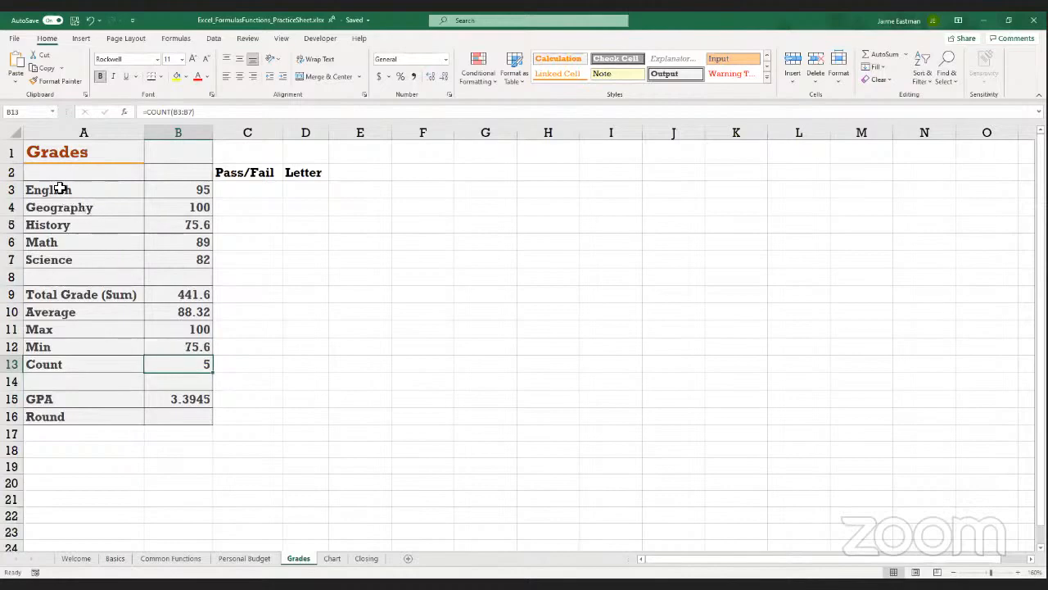
Try counting the subject names in cell B14 with the formula =COUNT(A3:A7)
click(164, 379)
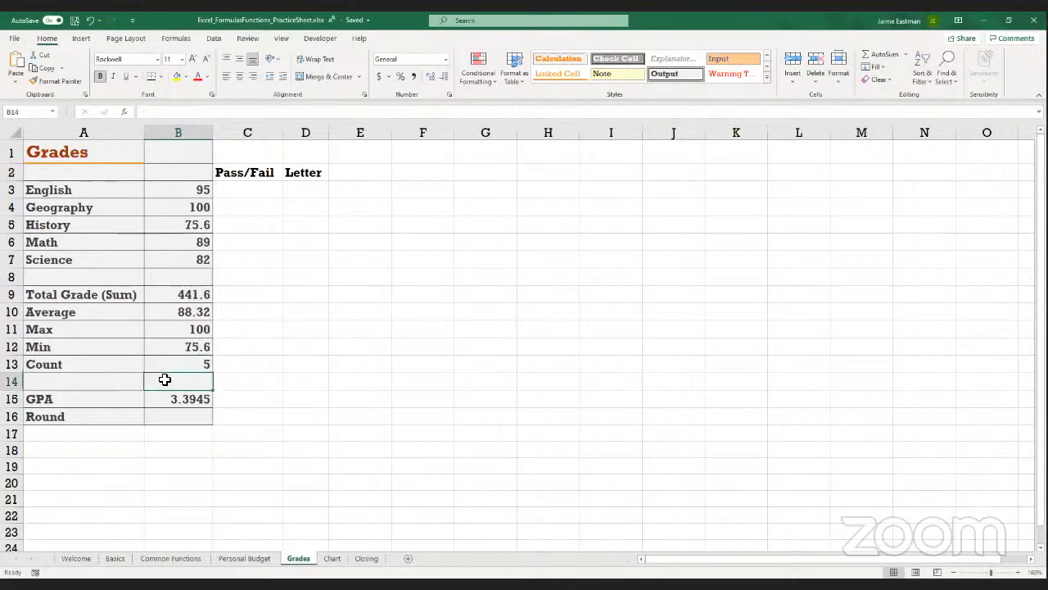
text(=)
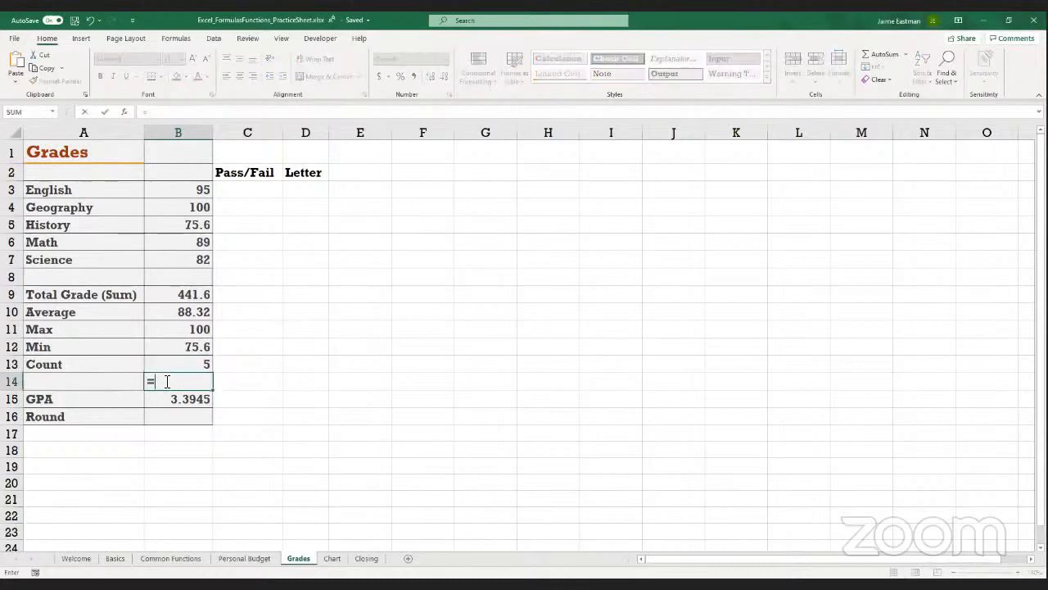
text(count()
click(49, 194)
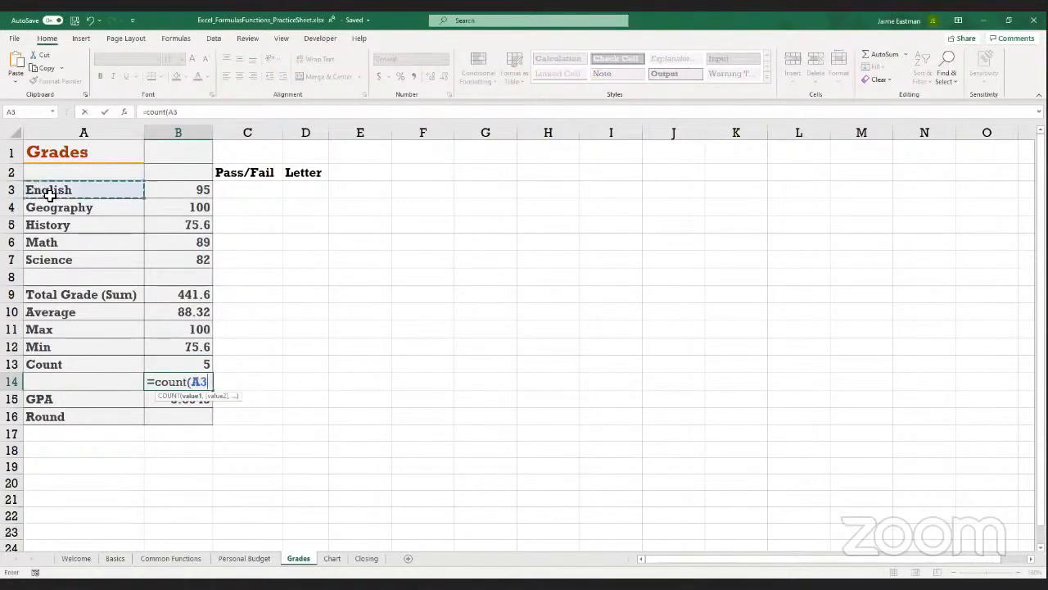
shift+click(63, 255)
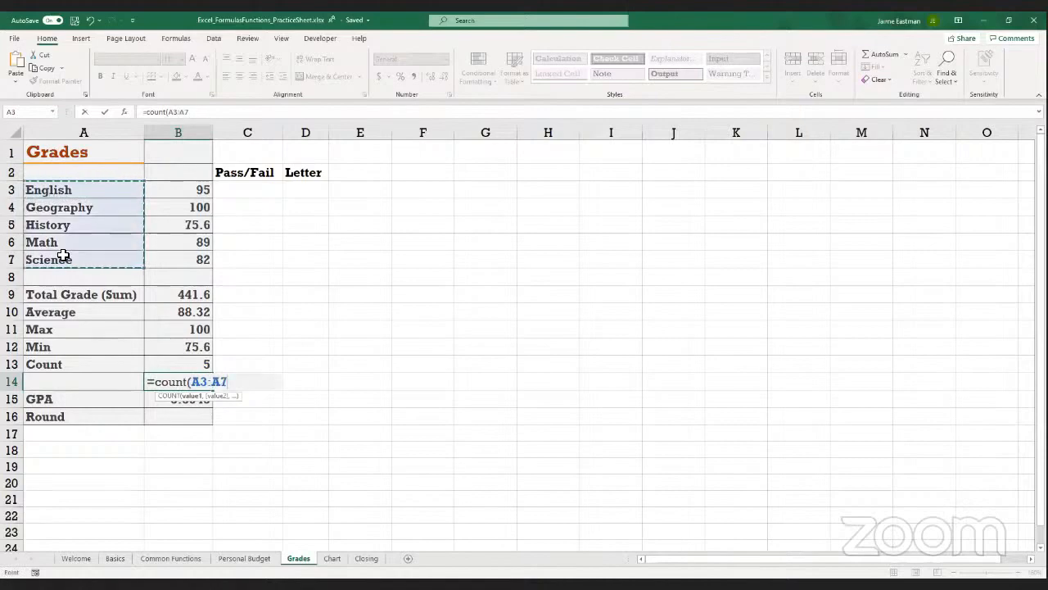
text())
key(Return)
key(Up)
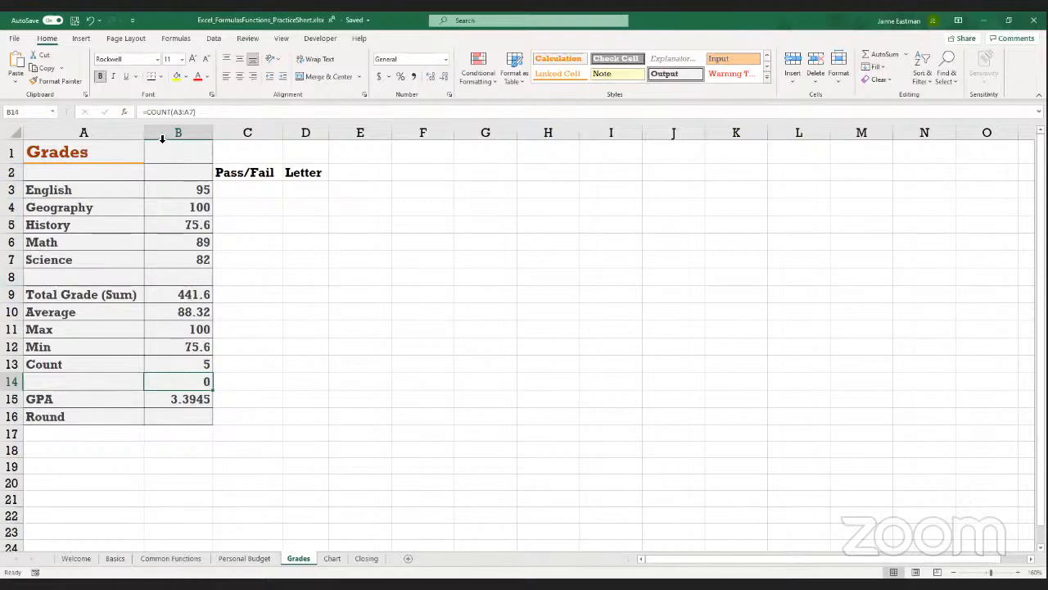
Change the function in cell B14 to COUNTA so the formula reads =COUNTA(A3:A7), and compare it with the Count formula in B13
click(172, 113)
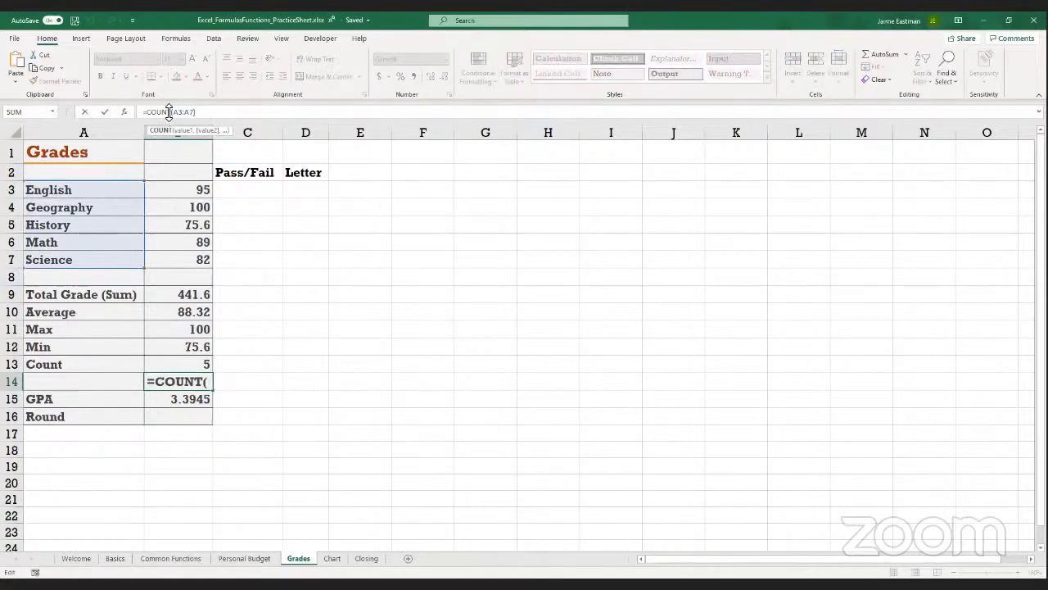
text(A)
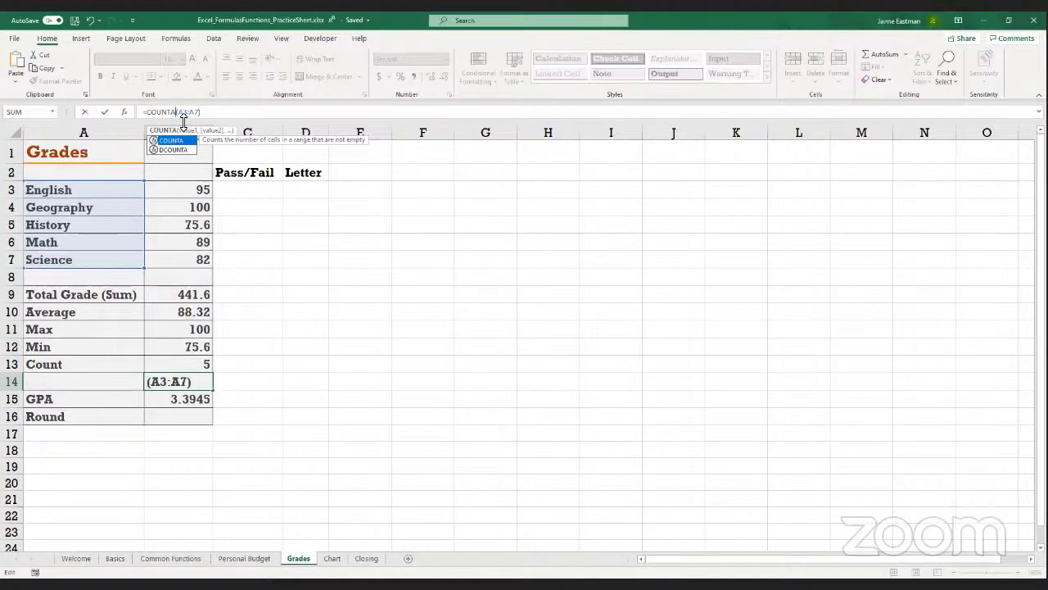
click(210, 115)
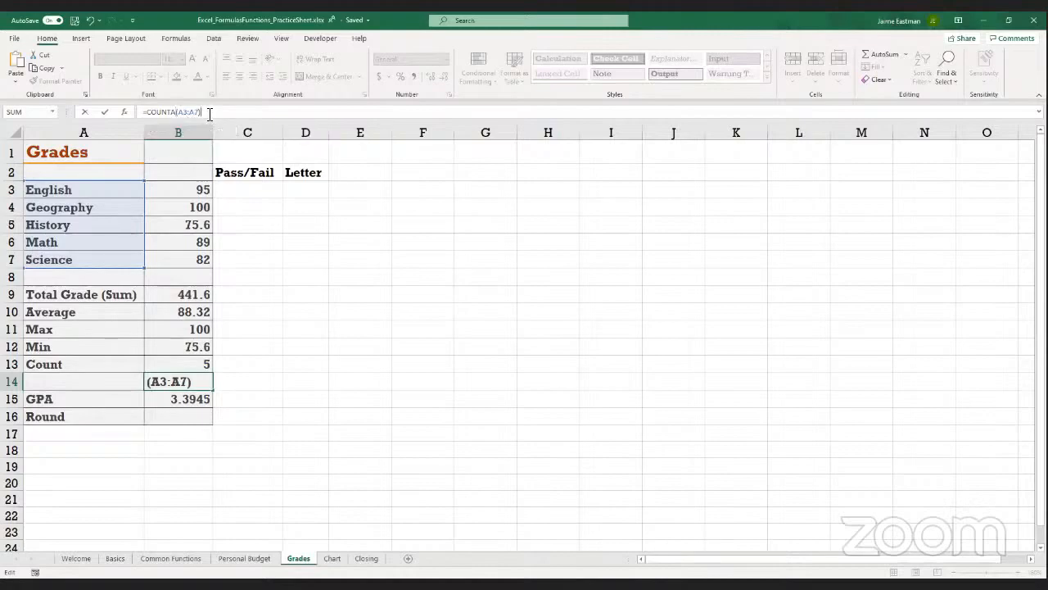
key(Return)
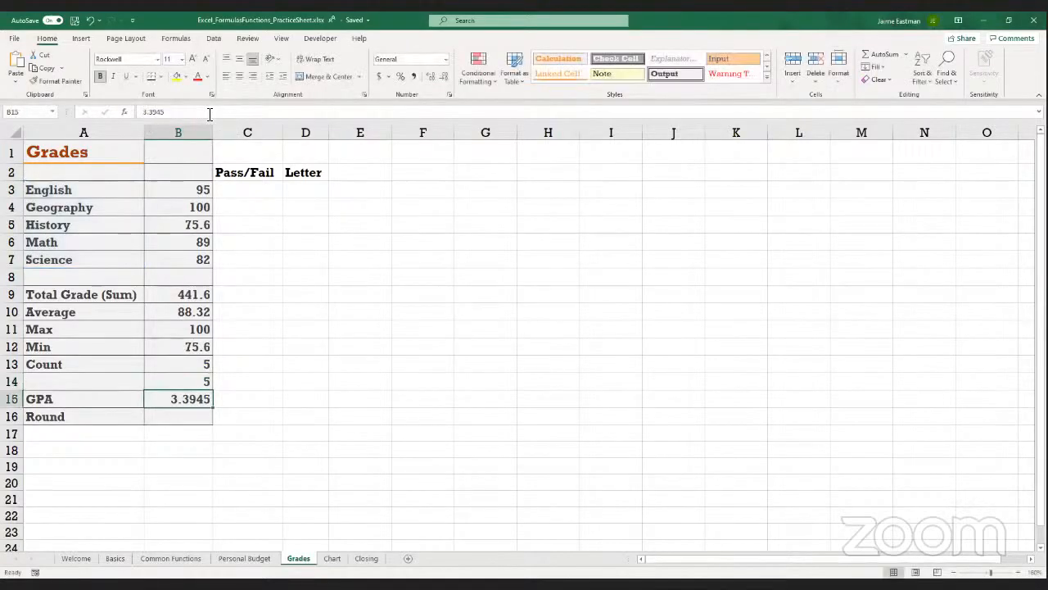
key(Up)
key(Up)
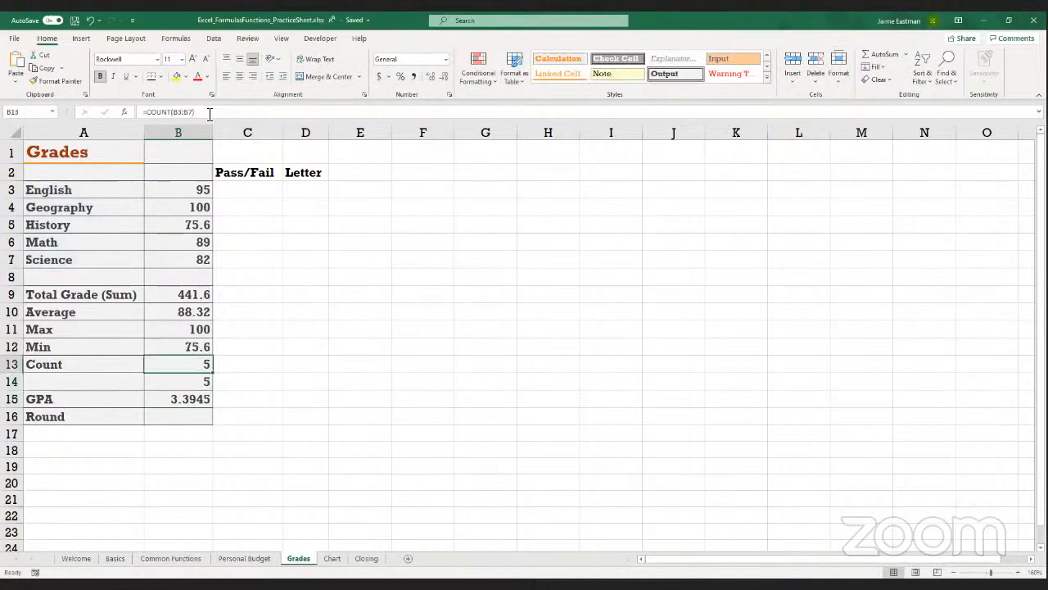
key(Down)
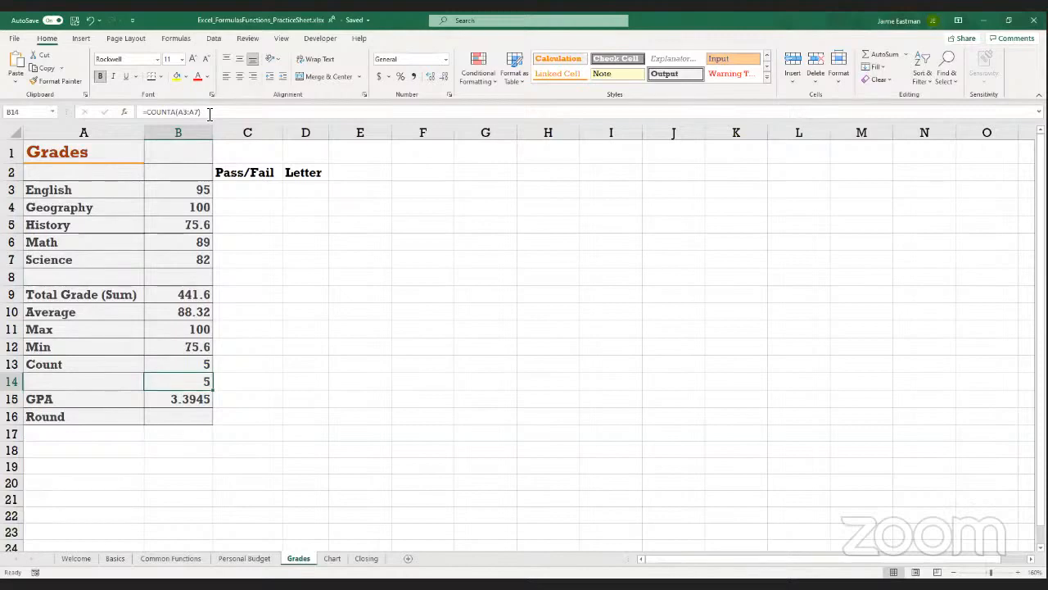
Round the GPA to one decimal place in Round cell B16 with the formula =ROUND(B15,1)
key(Down)
key(Down)
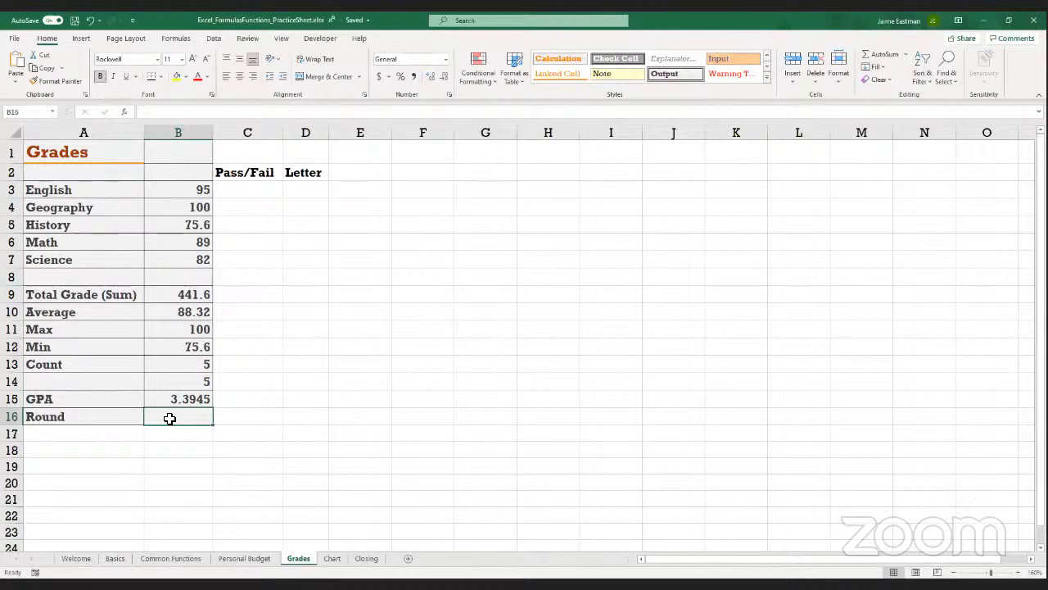
text(=round)
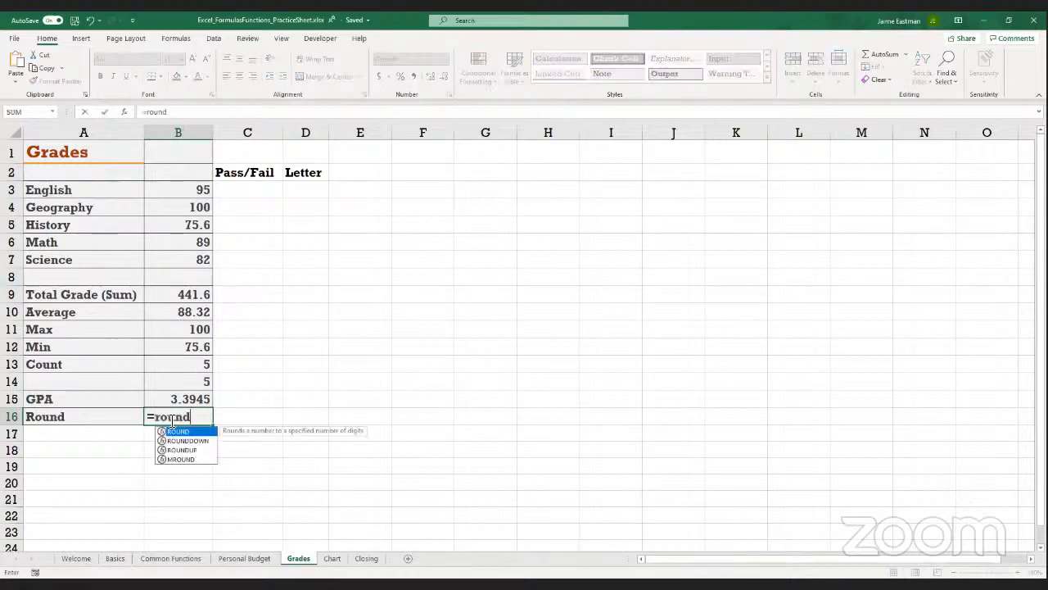
text(()
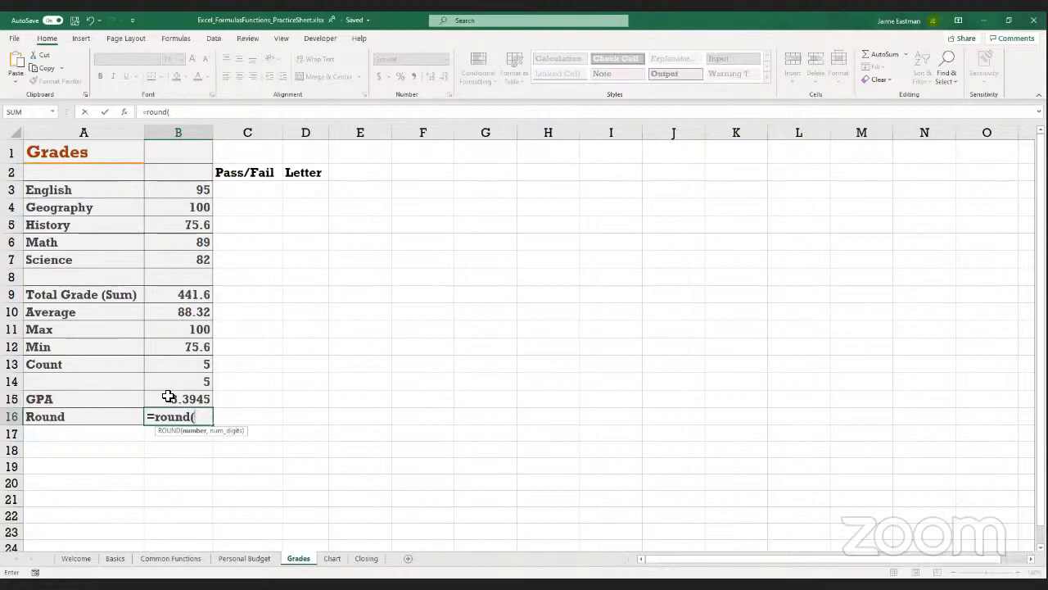
click(167, 396)
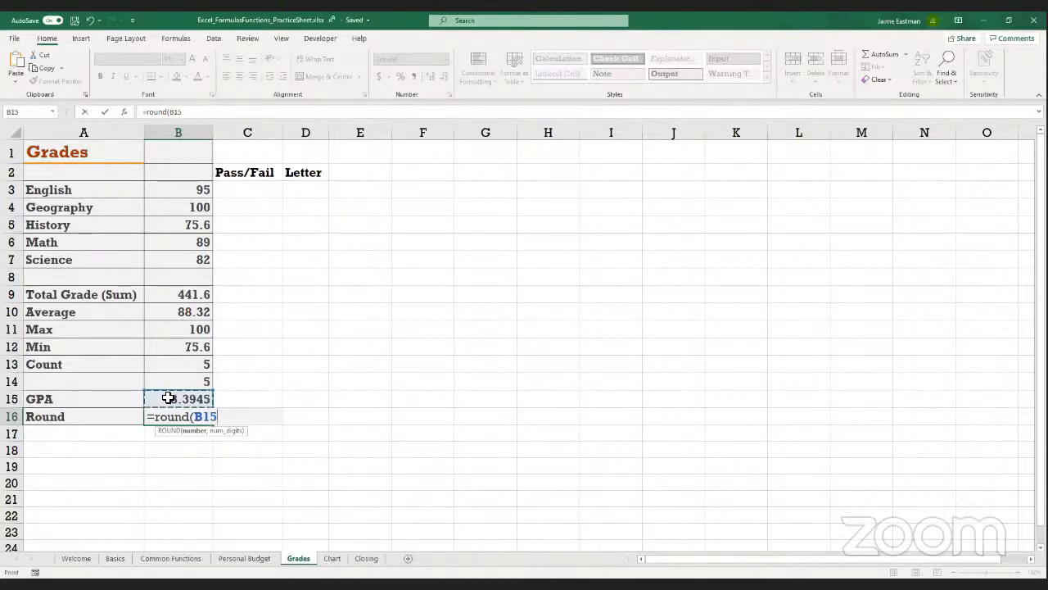
text(,)
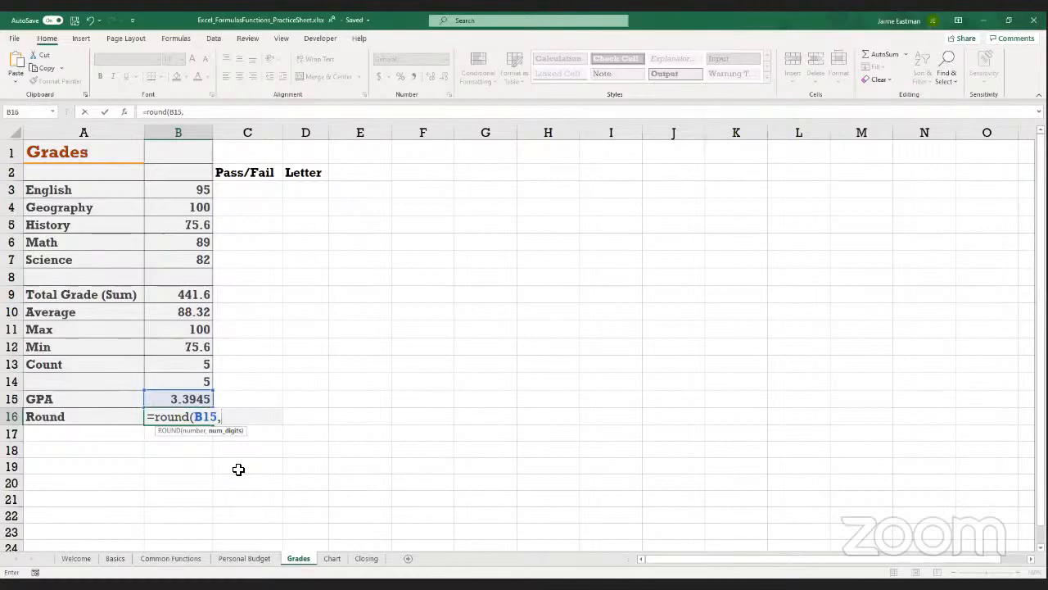
text(1))
key(Return)
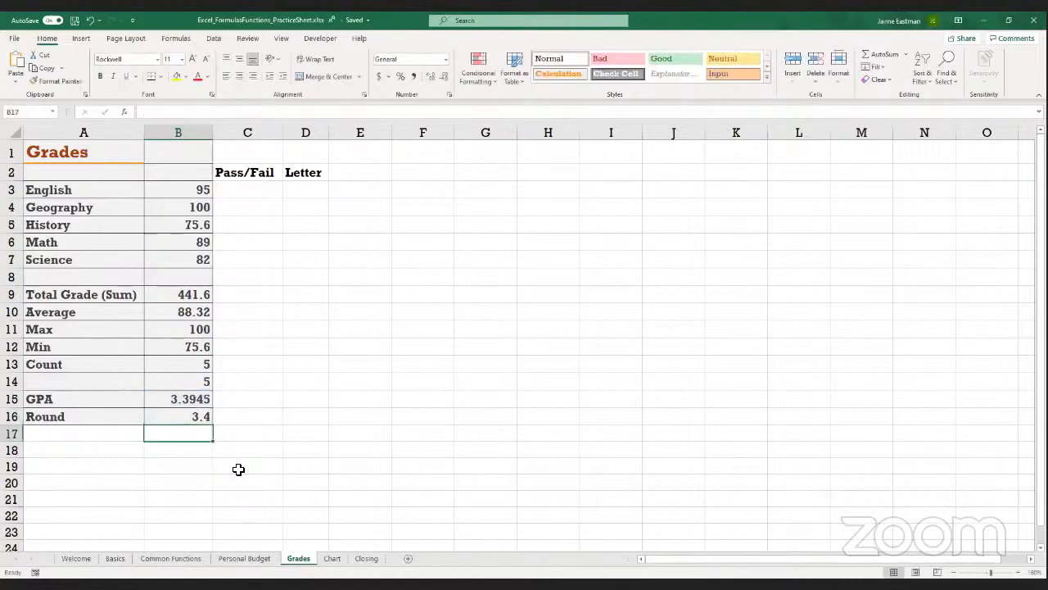
key(Up)
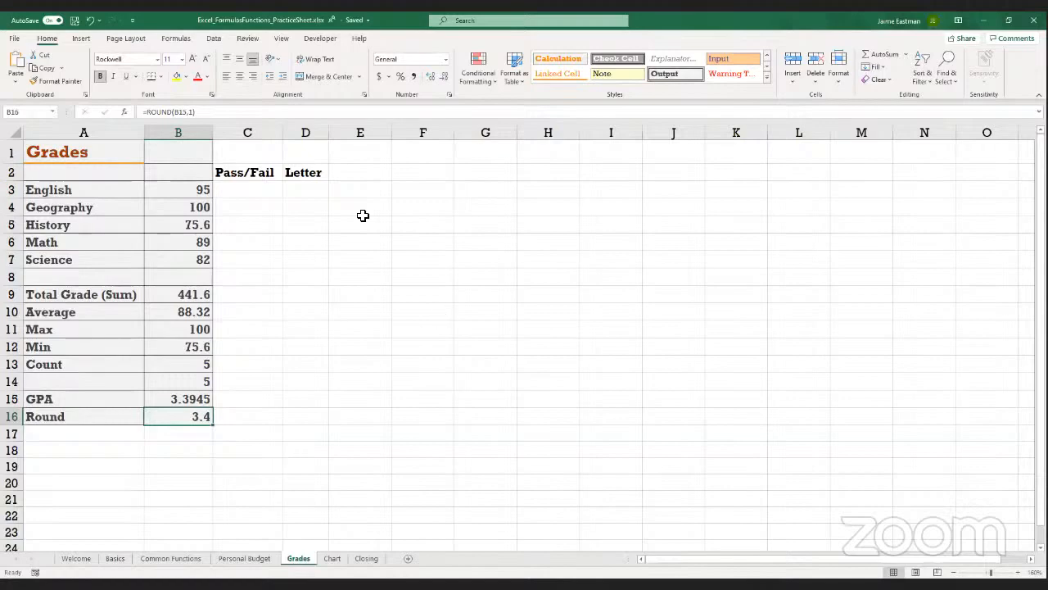
click(423, 163)
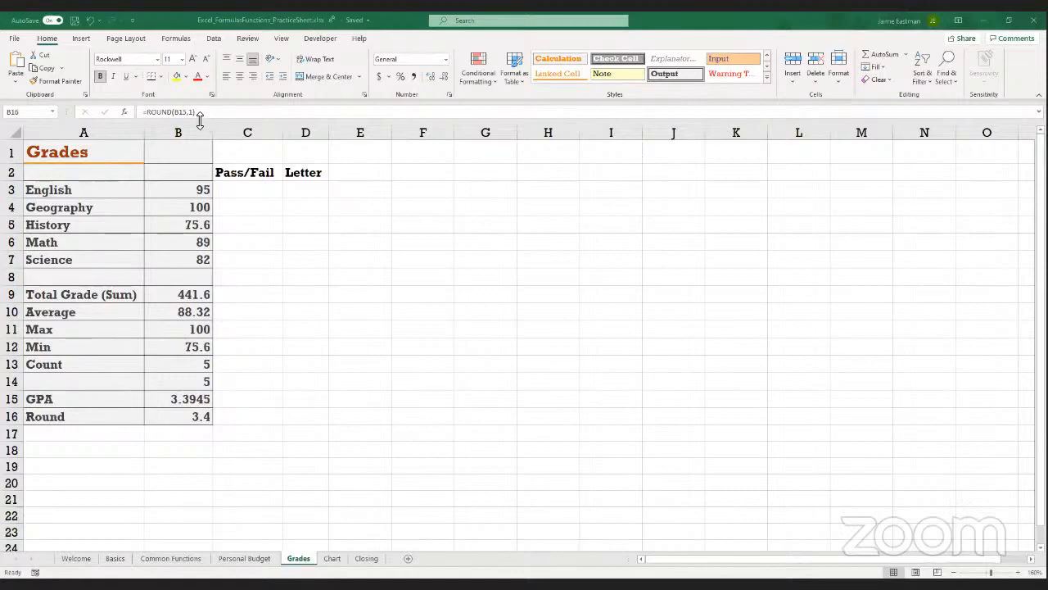
Set the number of digits in the B16 rounding formula to 2 so it reads =ROUND(B15,2)
click(183, 419)
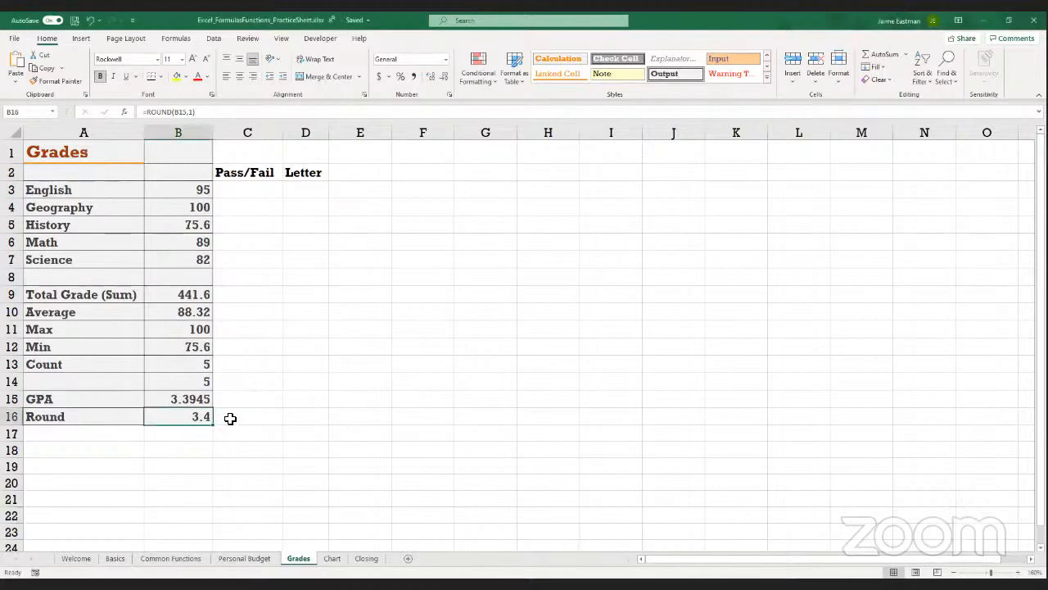
click(195, 111)
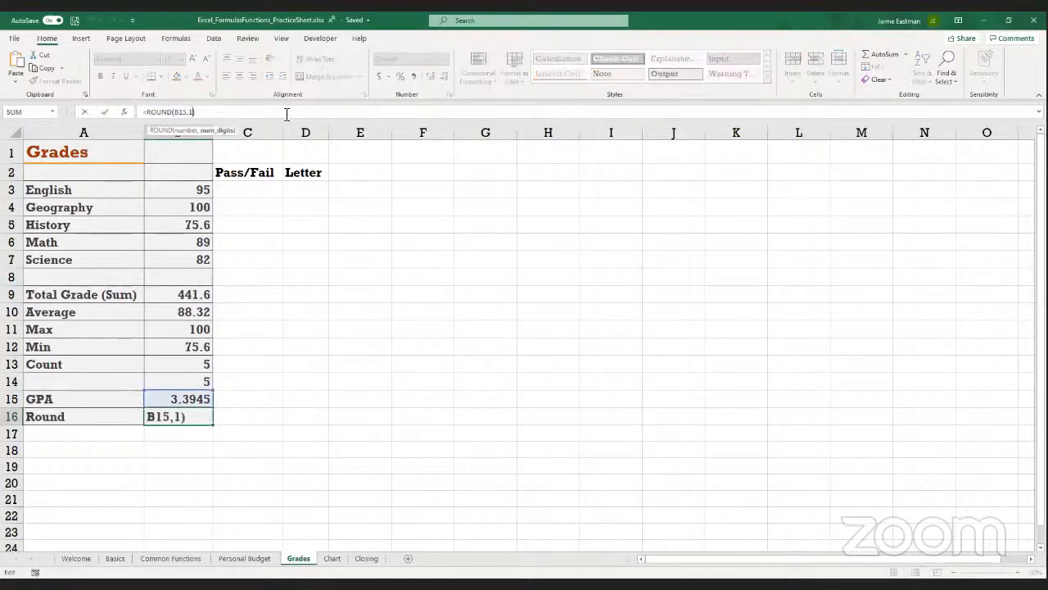
key(BackSpace)
text(2)
key(Return)
key(Up)
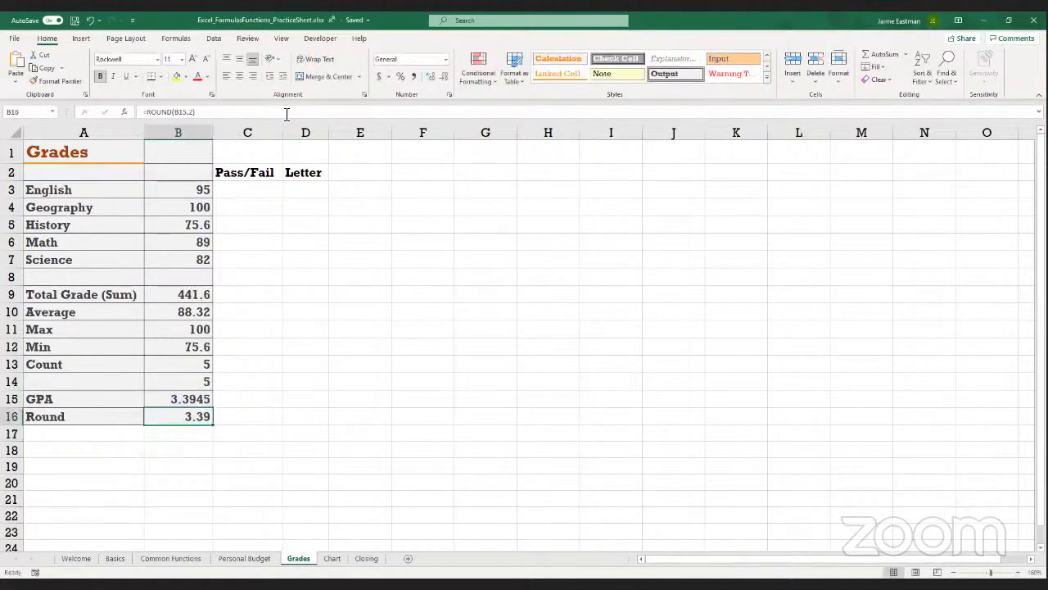
key(Return)
key(Up)
click(334, 58)
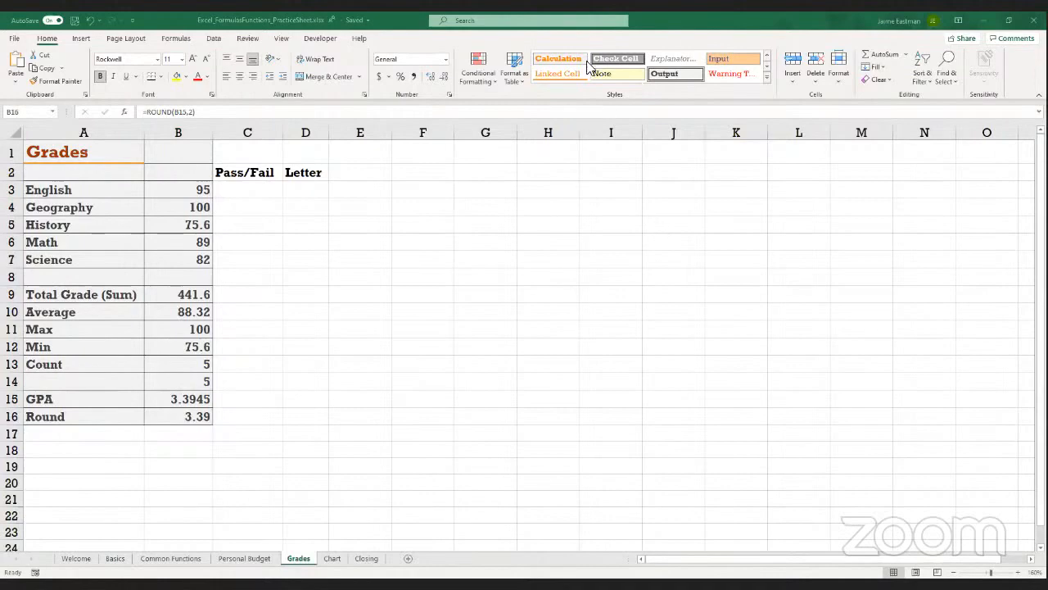
click(171, 400)
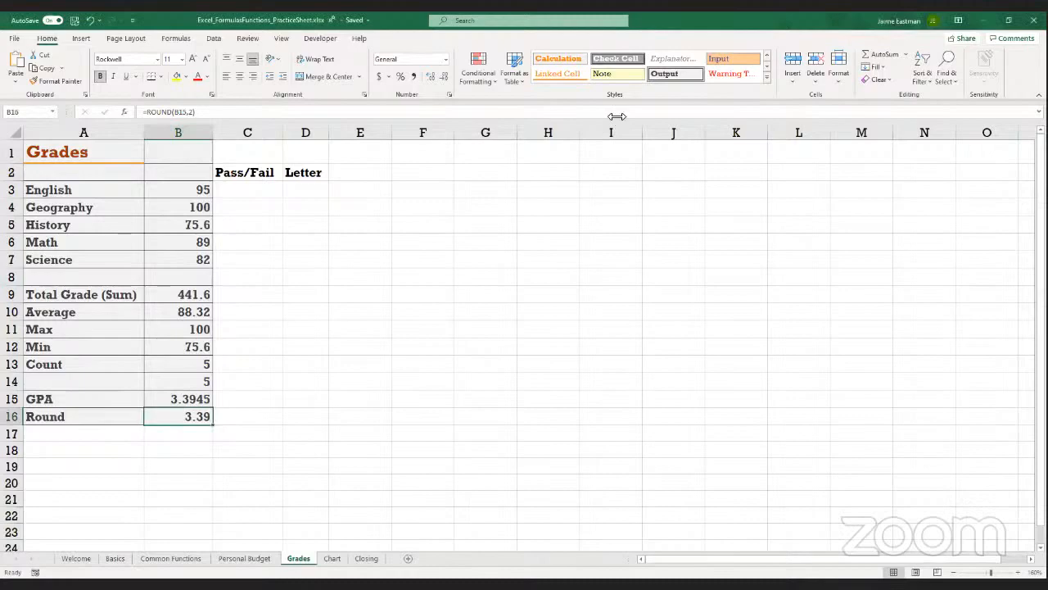
click(662, 133)
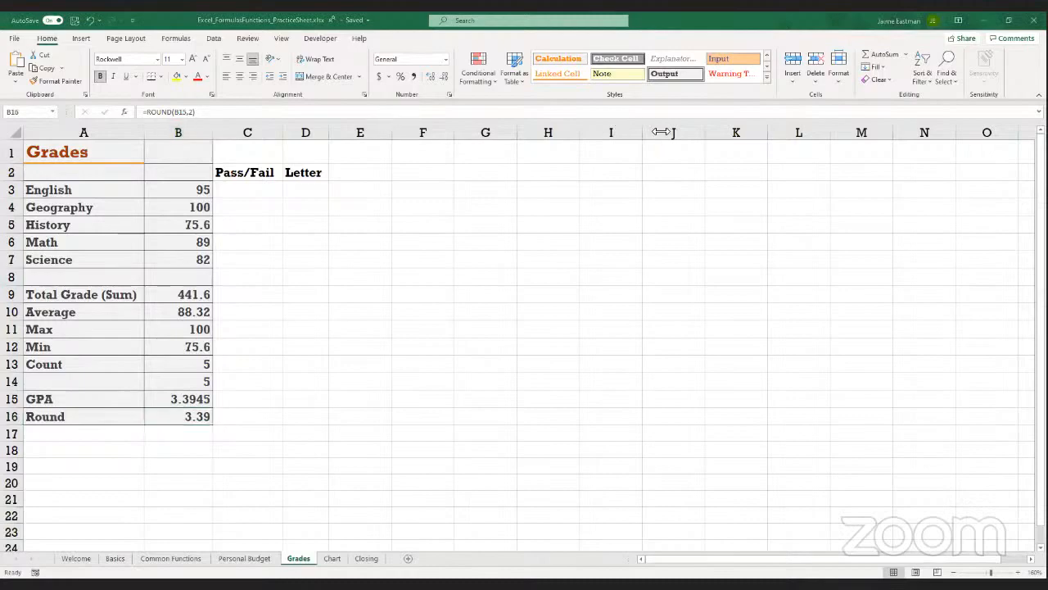
click(176, 401)
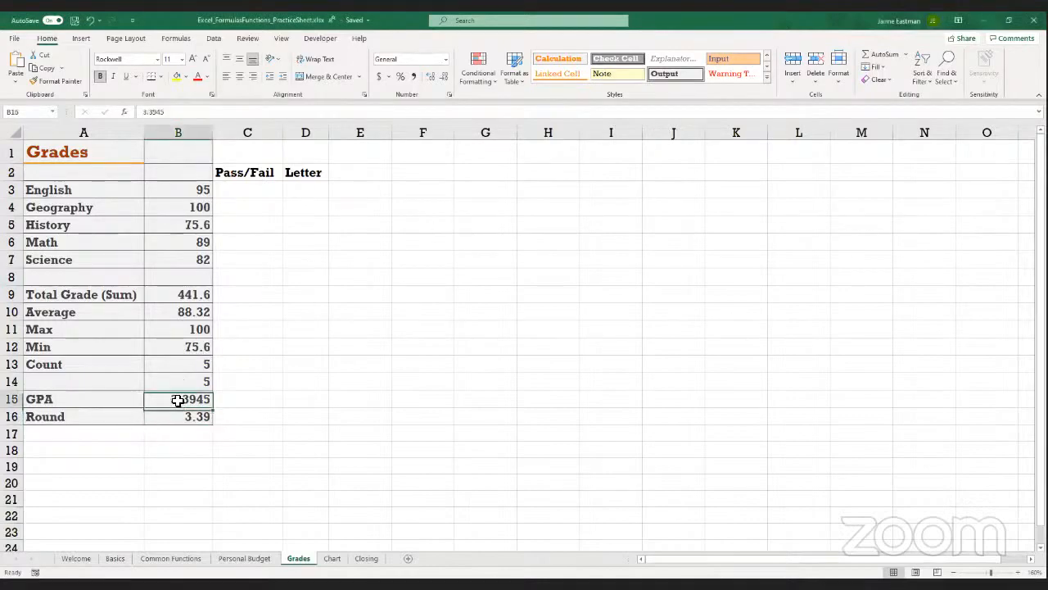
click(255, 398)
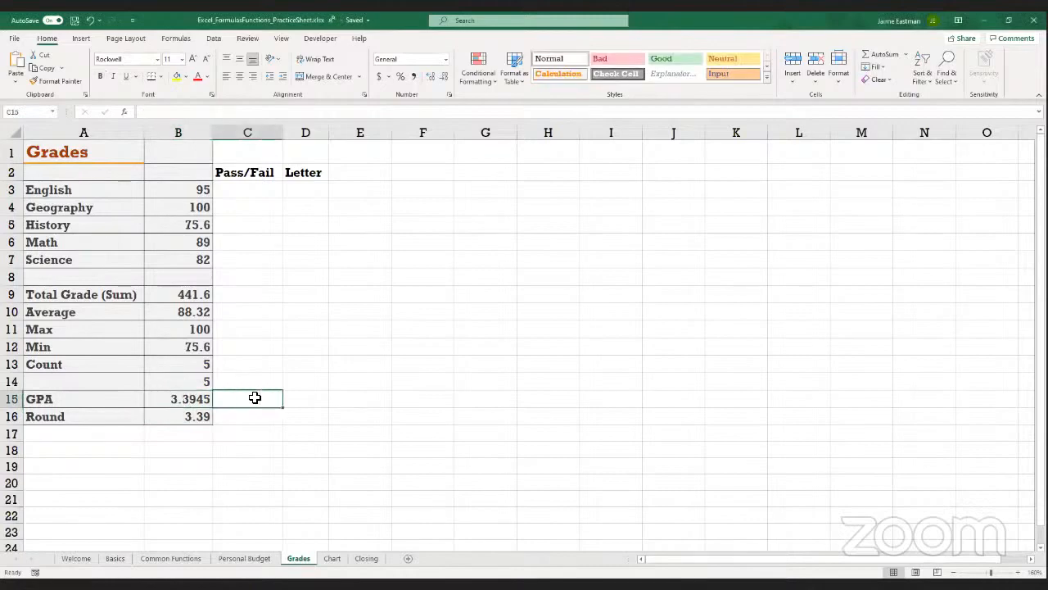
key(Left)
key(Right)
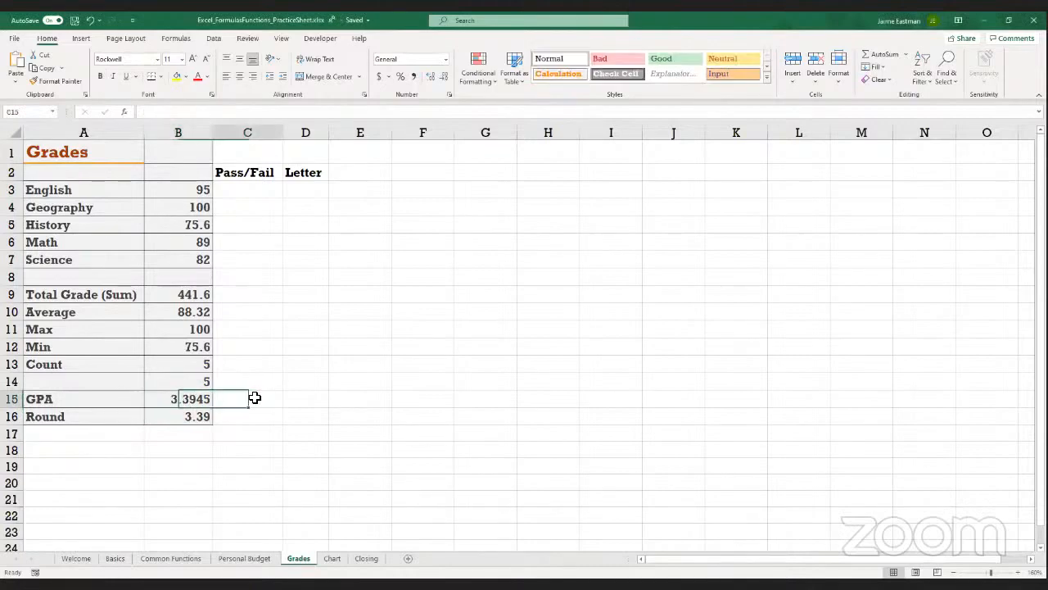
key(Left)
key(Right)
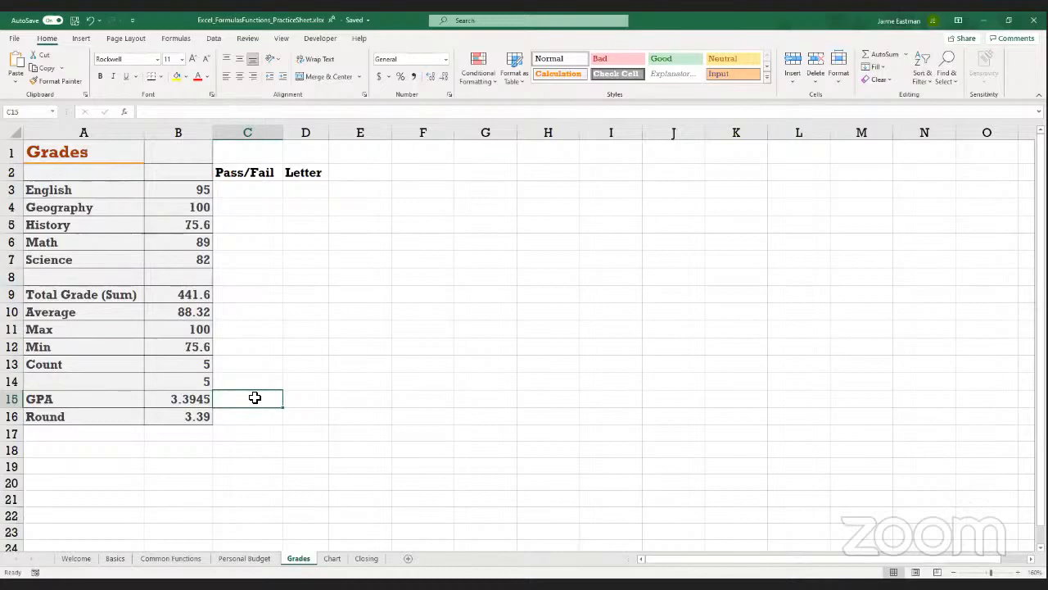
click(202, 397)
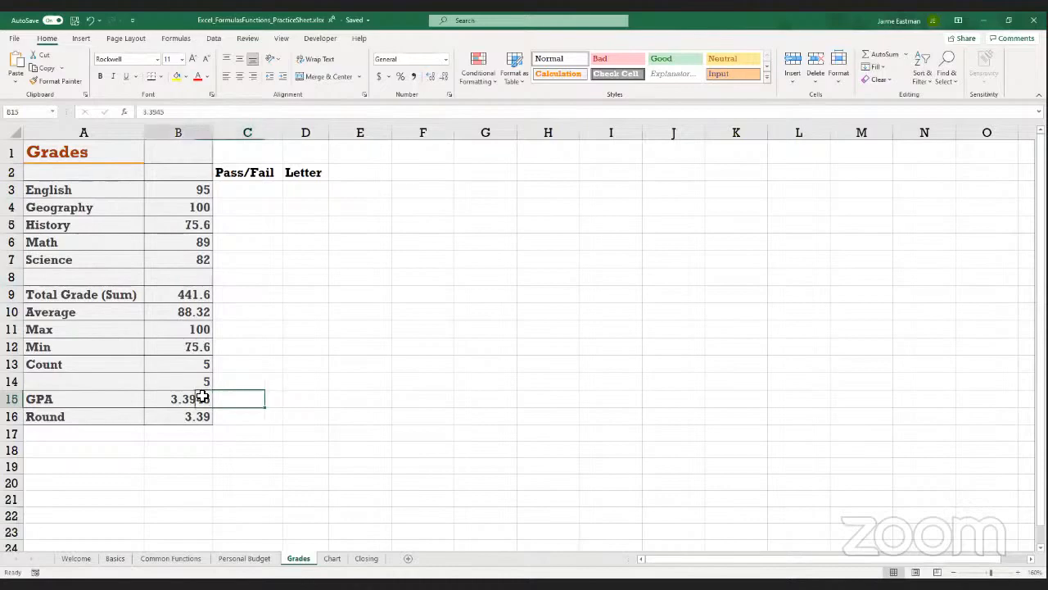
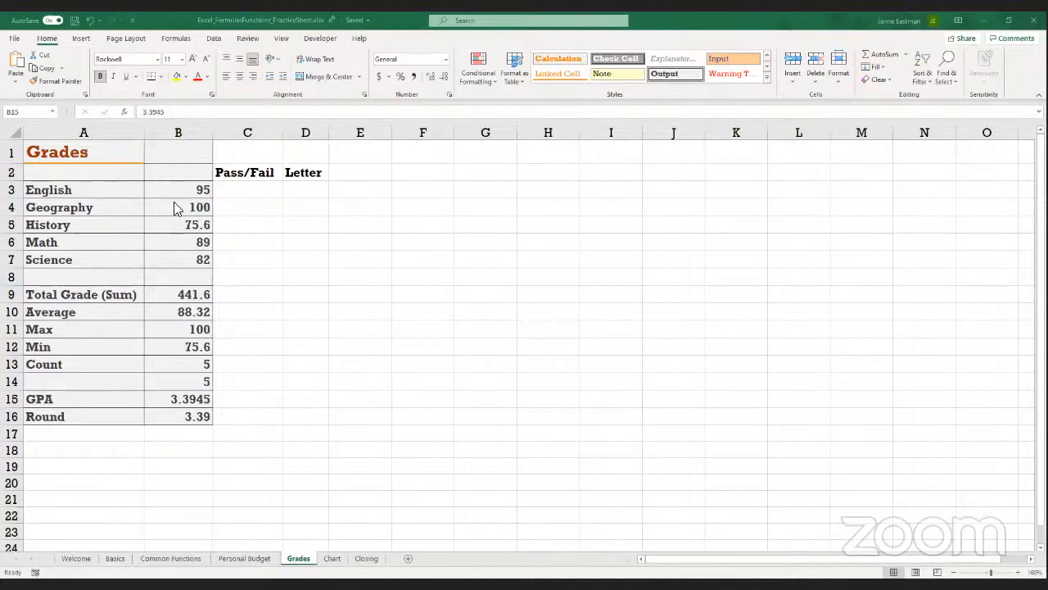
Begin an IF formula in Pass/Fail cell C3 that tests whether the English grade is above 69 (B3>69)
click(236, 189)
click(236, 190)
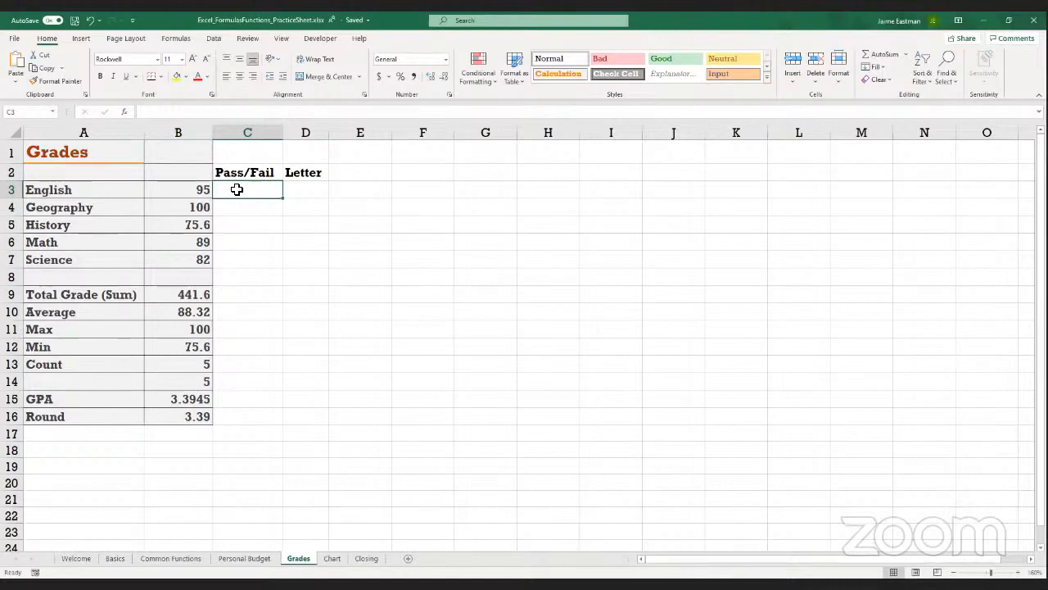
text(=)
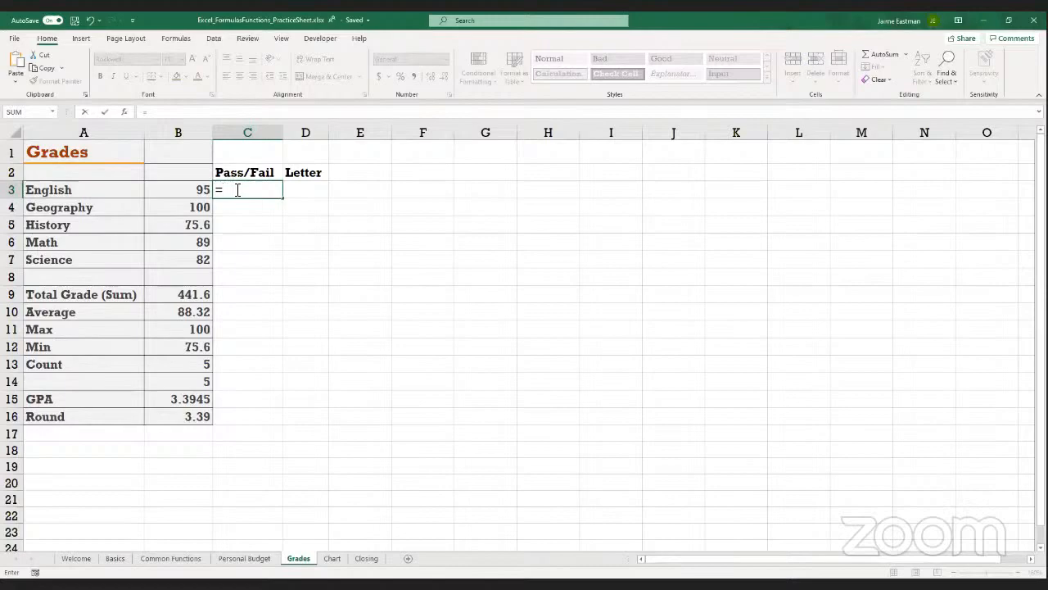
text(if()
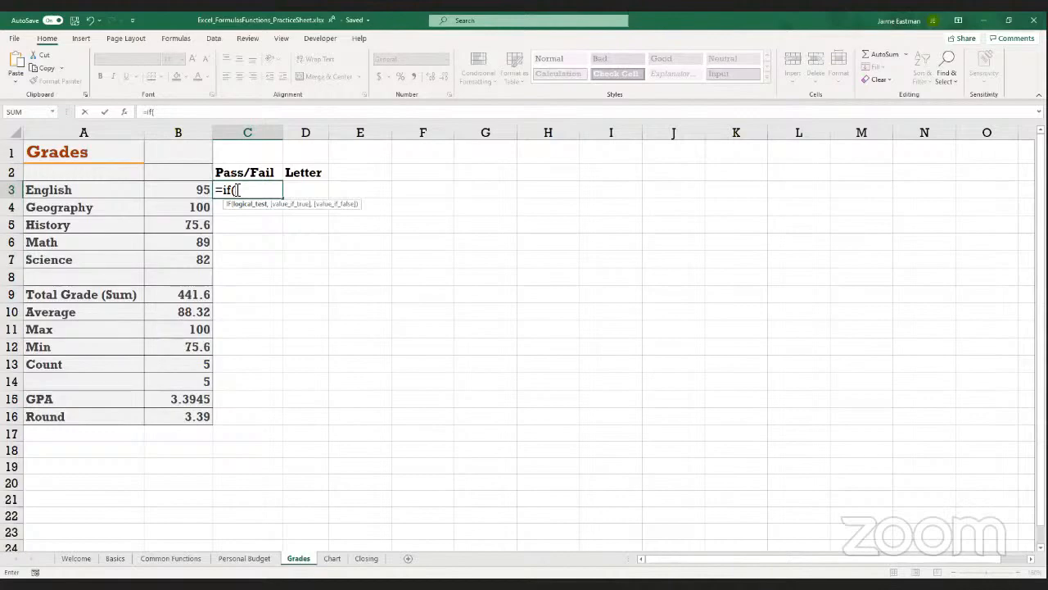
click(191, 190)
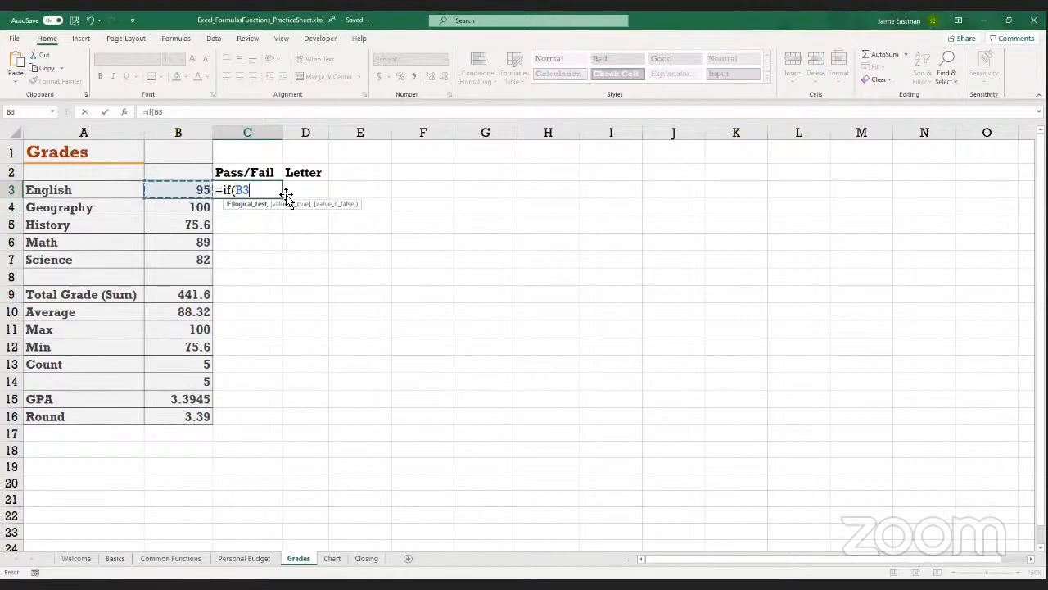
text(>69)
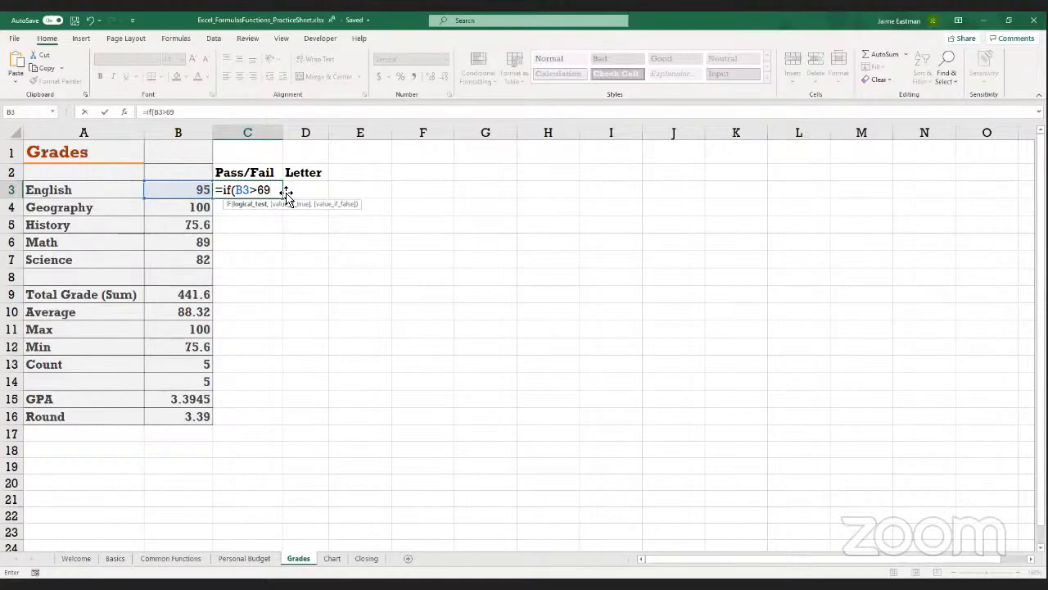
text(,)
Complete the C3 formula as =IF(B3>69,"Pass","Fail") and fill it down through C7
text(Pa)
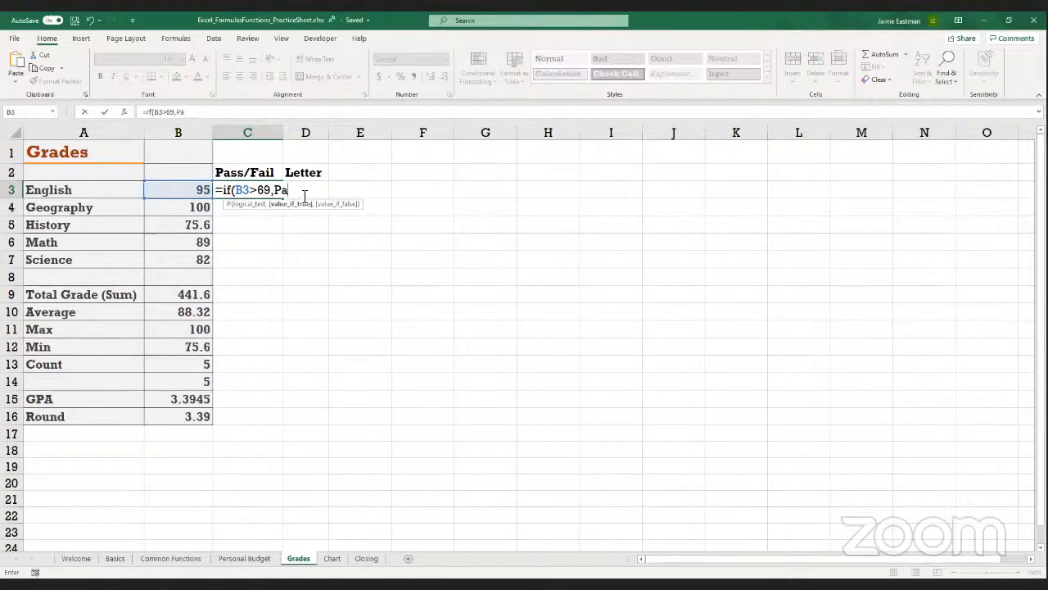
key(BackSpace)
key(BackSpace)
text("Pass")
text(,)
text(Fail)
key(BackSpace)
key(BackSpace)
text(il)
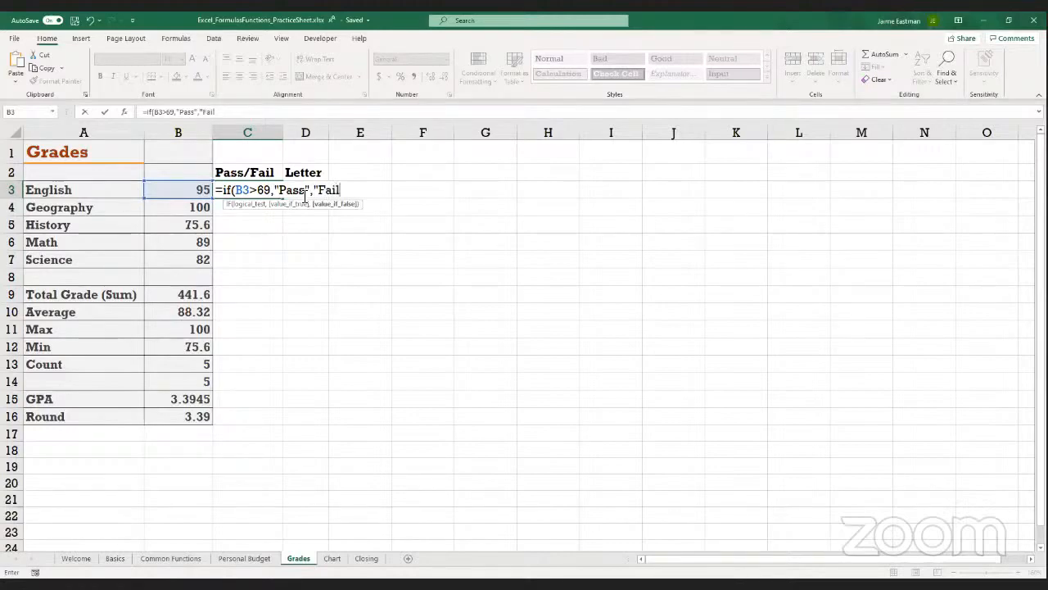
text("))
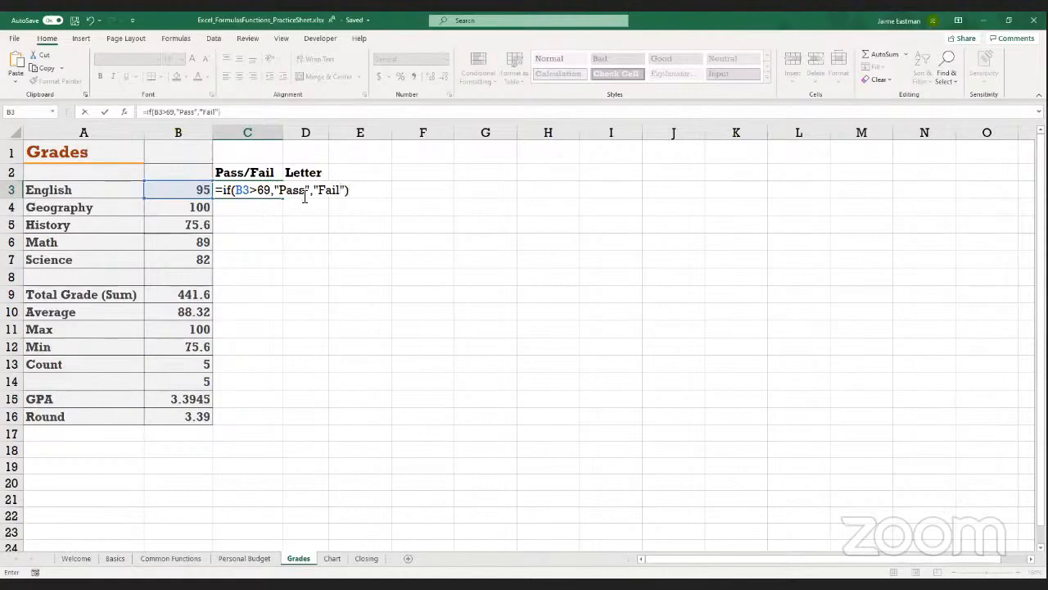
key(Return)
click(228, 193)
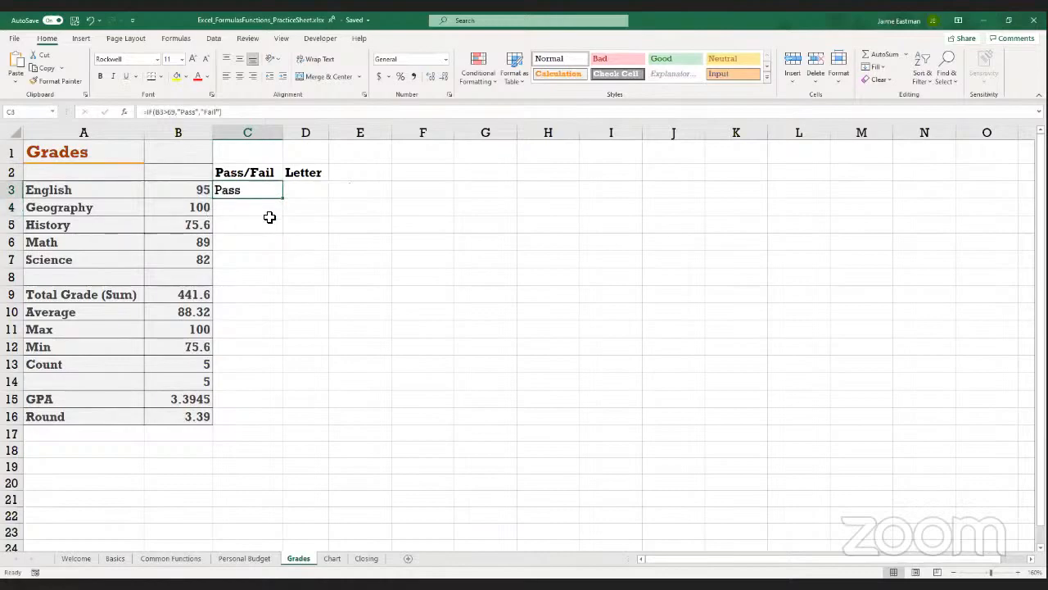
drag(282, 200, 280, 270)
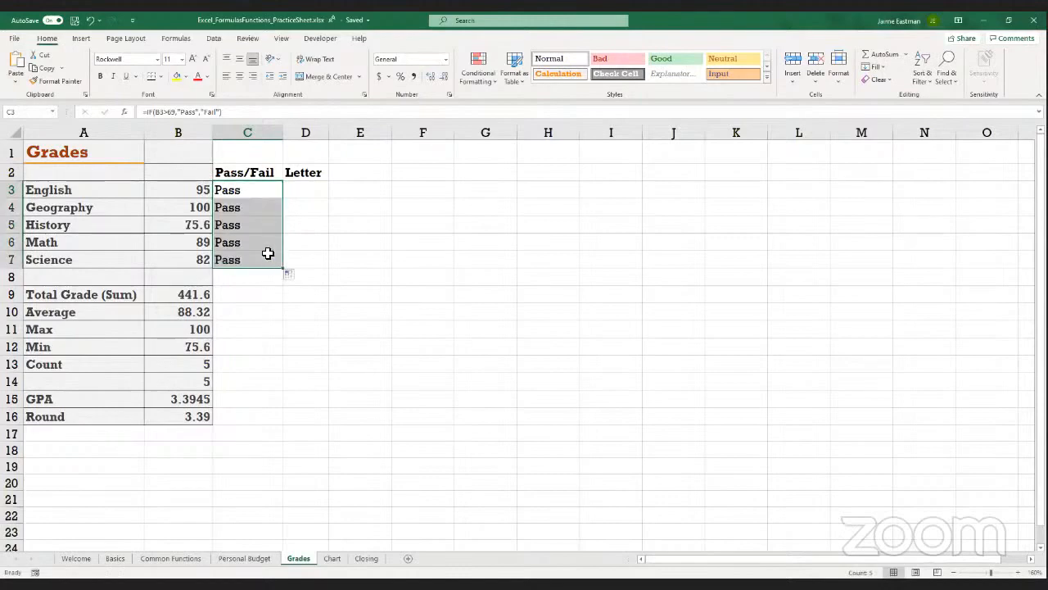
Set the History grade in cell B5 to 57.6
click(182, 229)
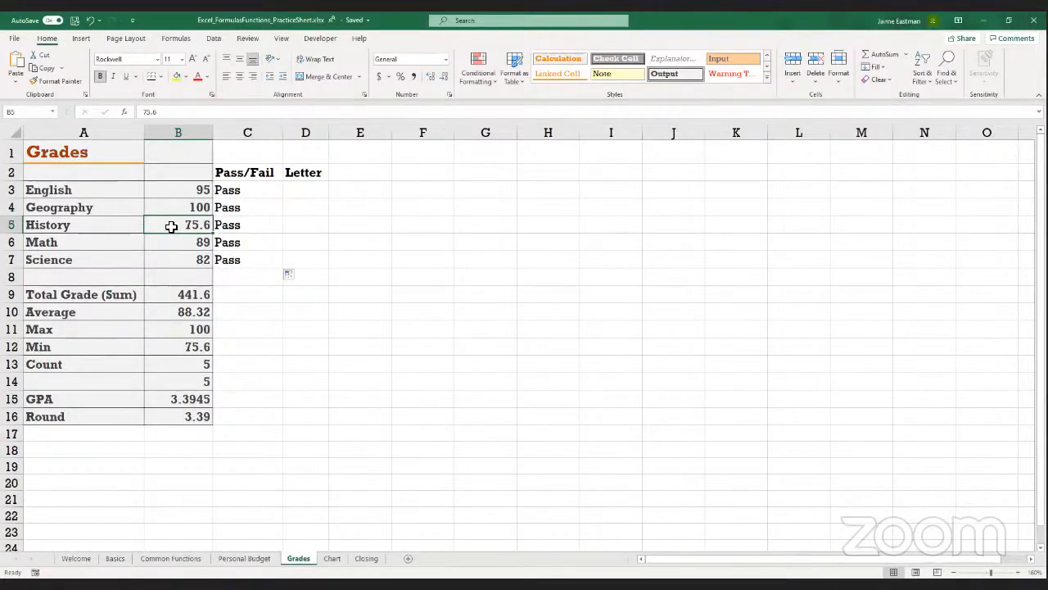
text(57.6)
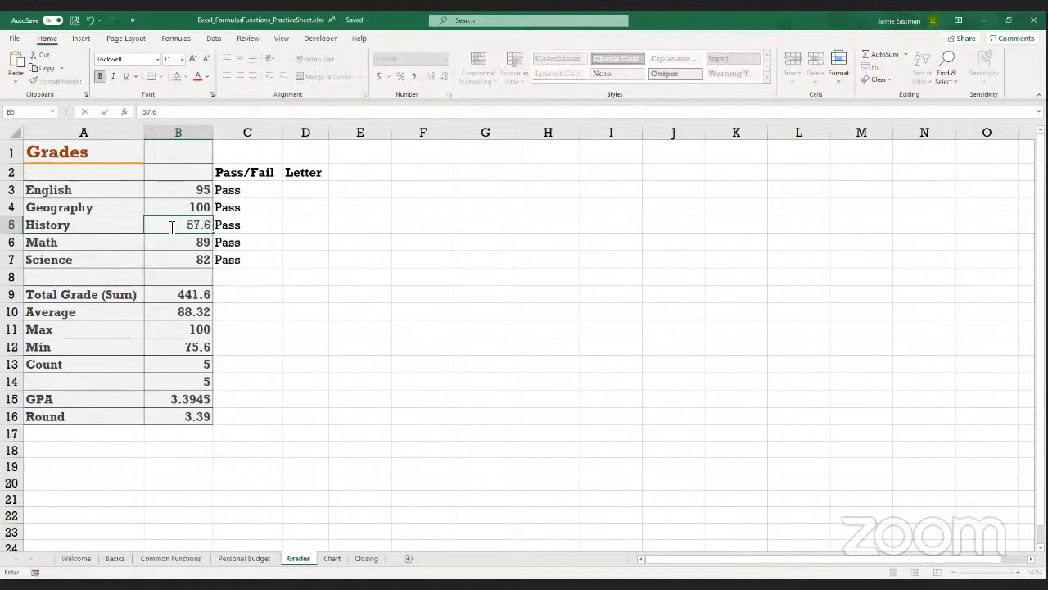
key(Return)
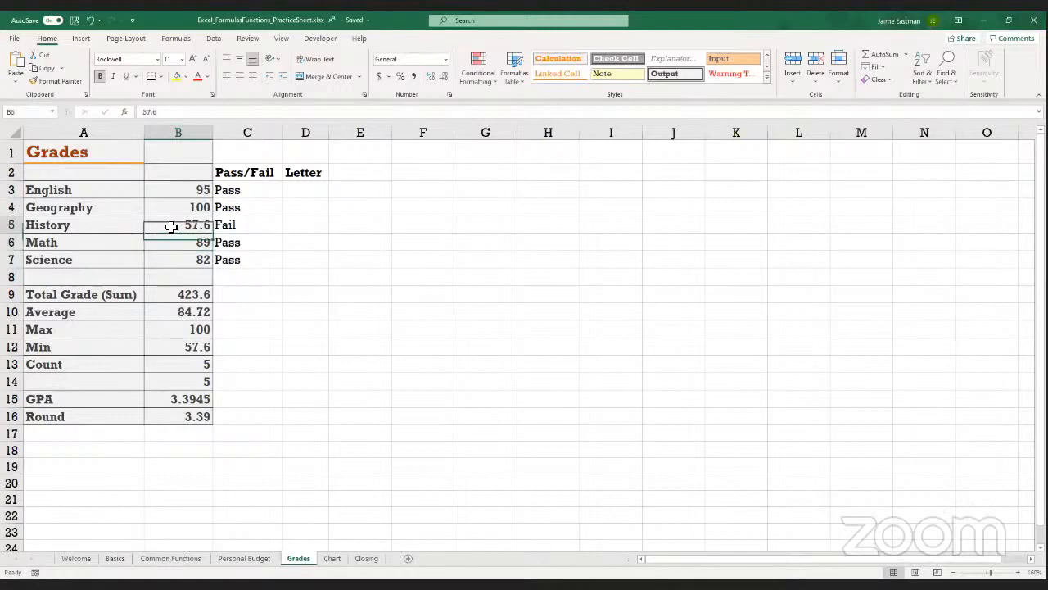
Highlight History's Pass/Fail cell C5 with a yellow fill
key(Up)
key(Right)
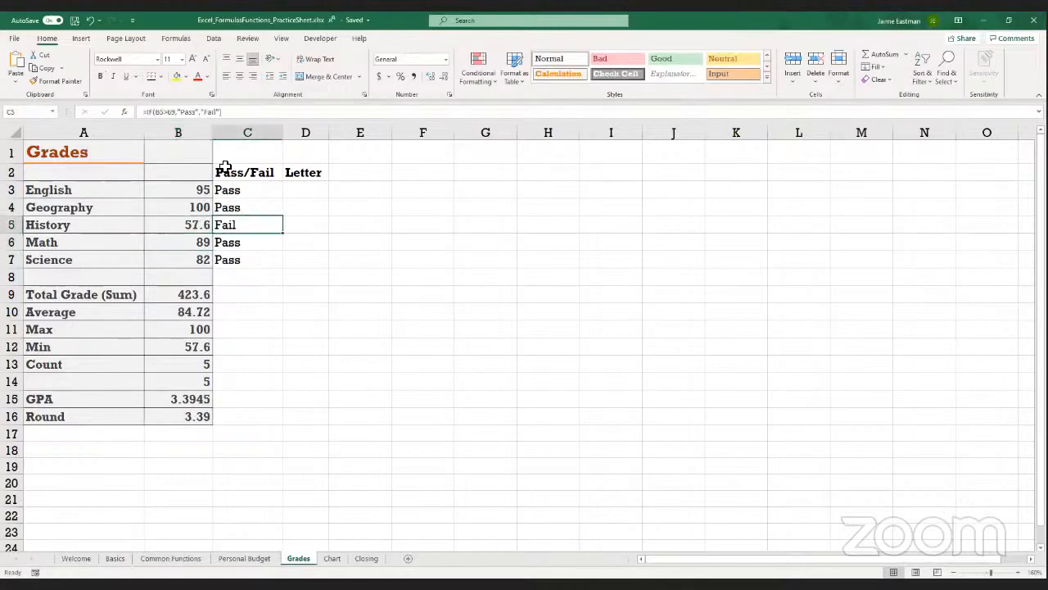
click(176, 76)
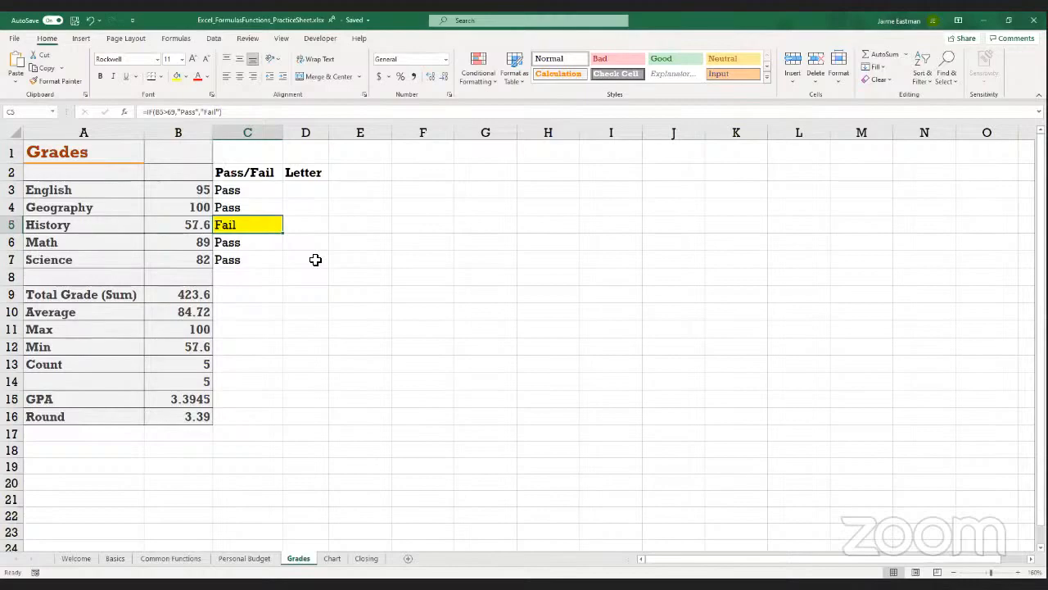
Begin an IFS formula in Letter cell D3 with the first condition B3>=90 returning "A"
click(300, 190)
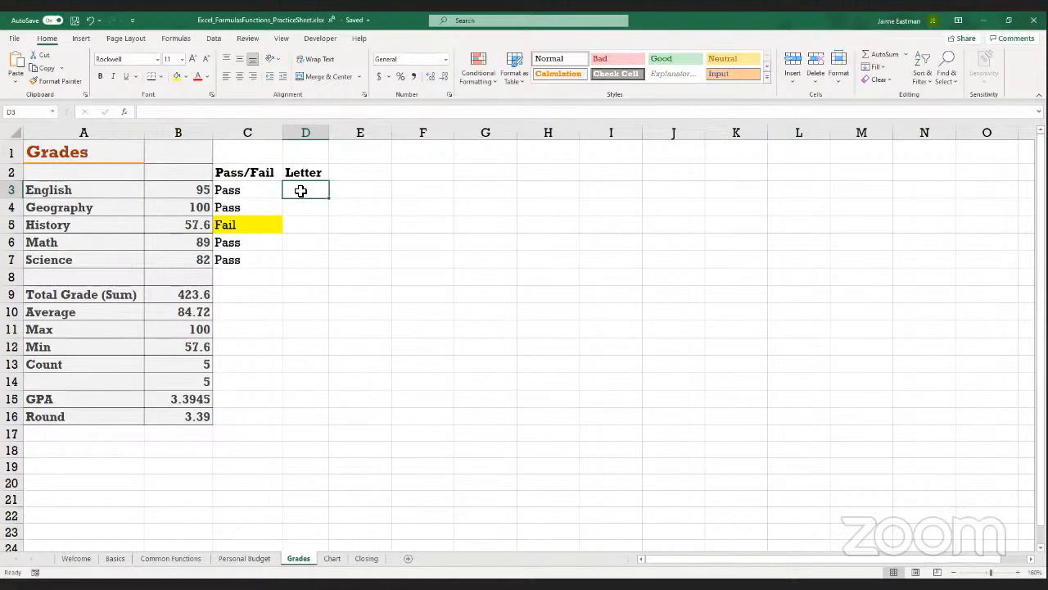
text(=)
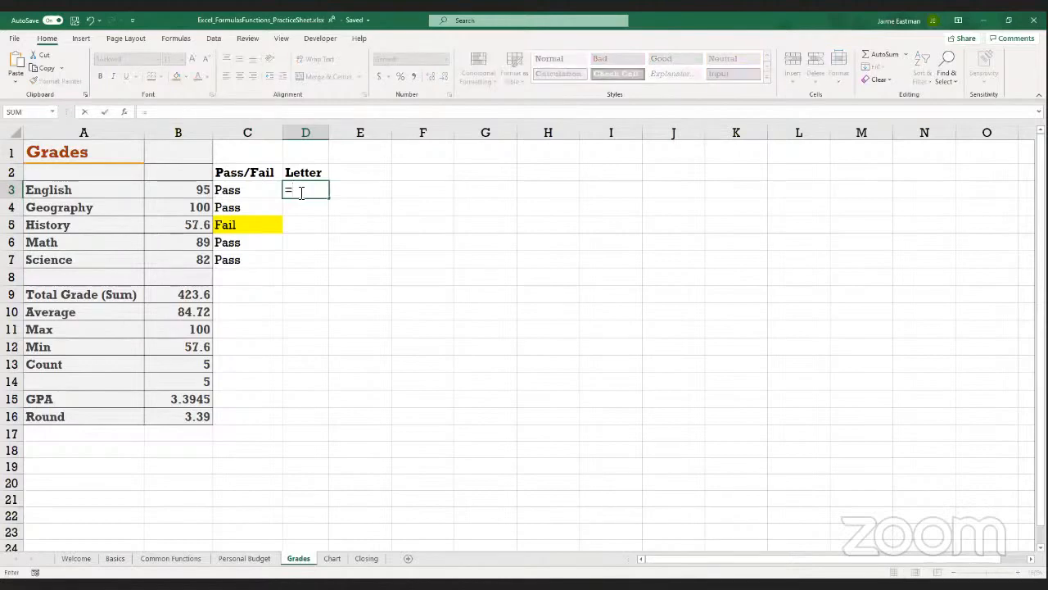
text(ifs()
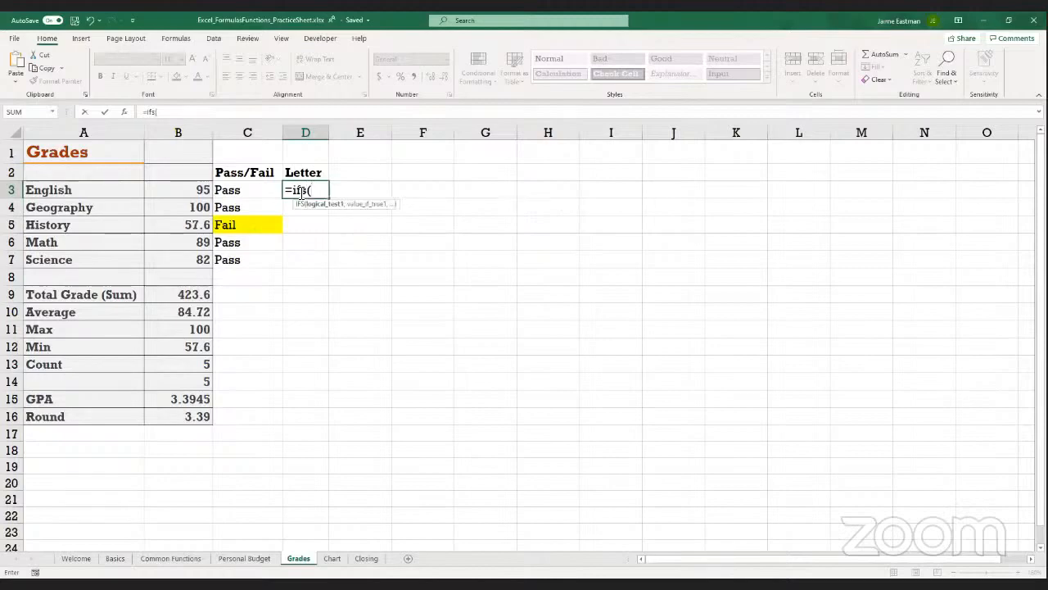
click(173, 191)
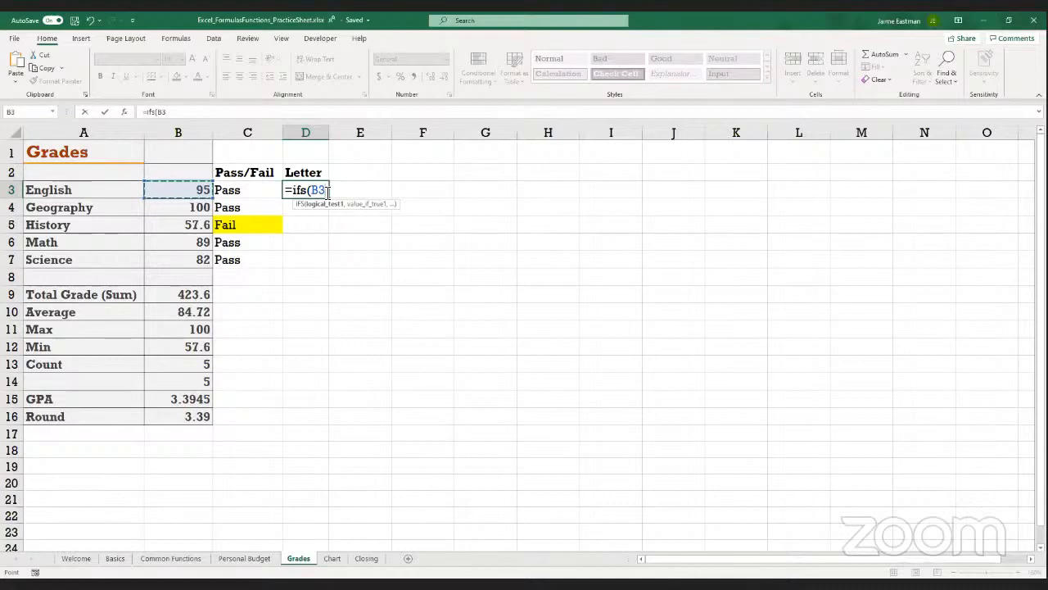
text(>=90,)
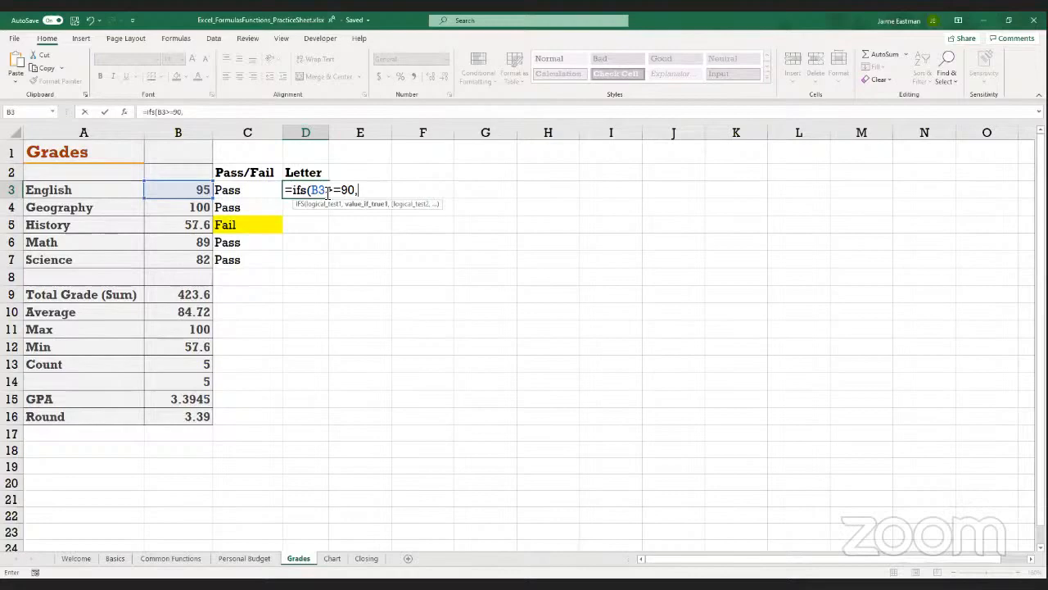
text("A",)
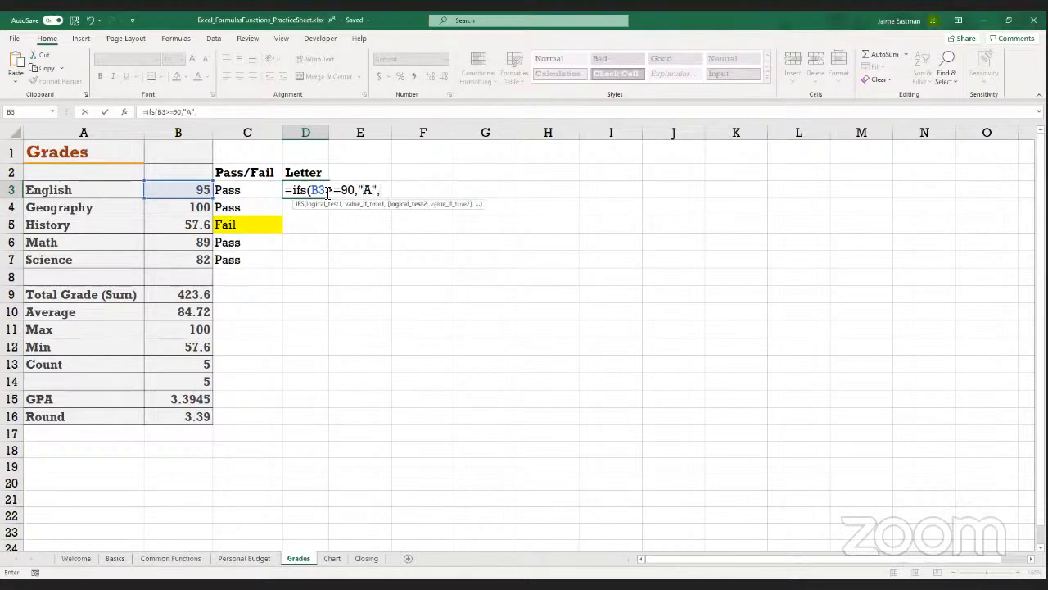
Add the conditions B3>=80 returning "B" and B3>=70 returning "C" to the D3 IFS formula
click(196, 189)
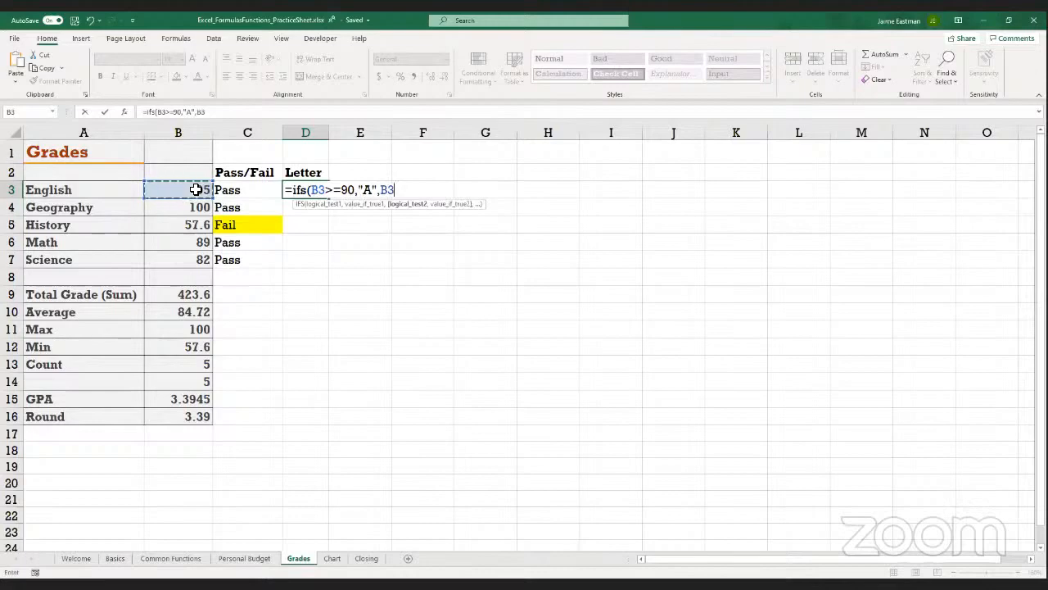
text(>=)
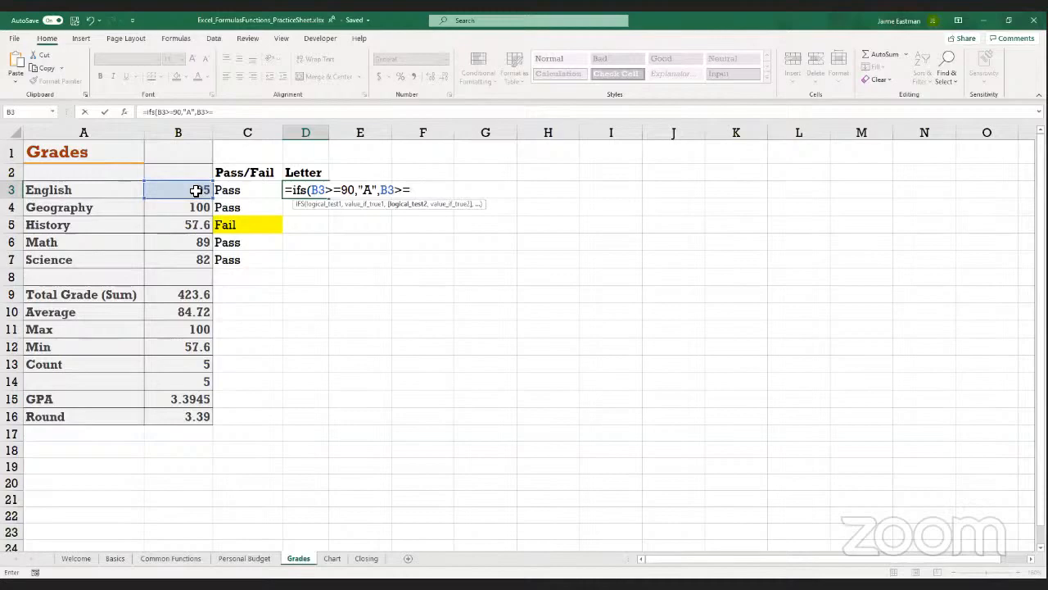
text(80,)
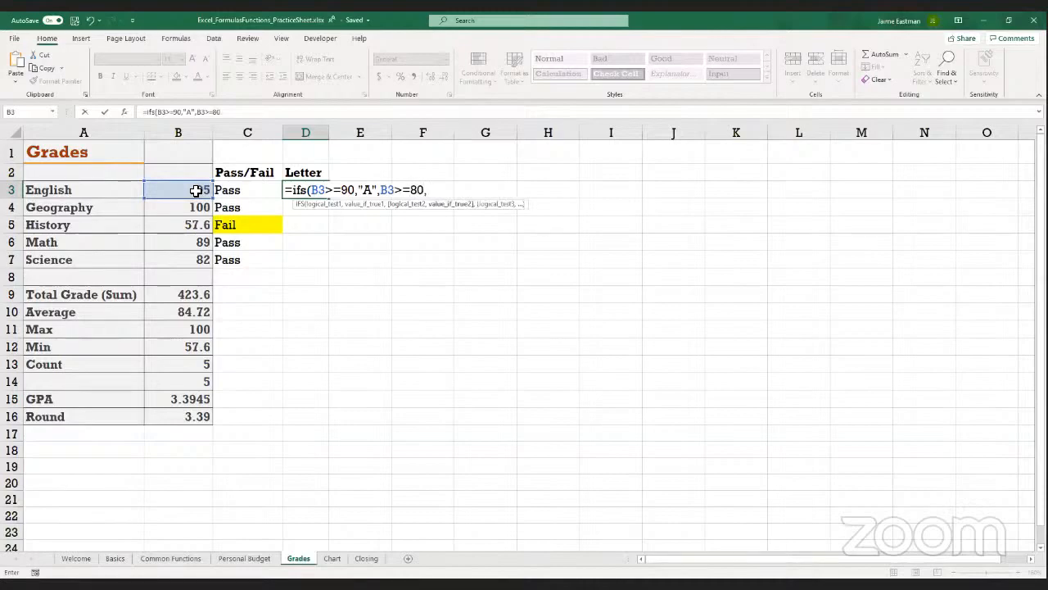
text("B",)
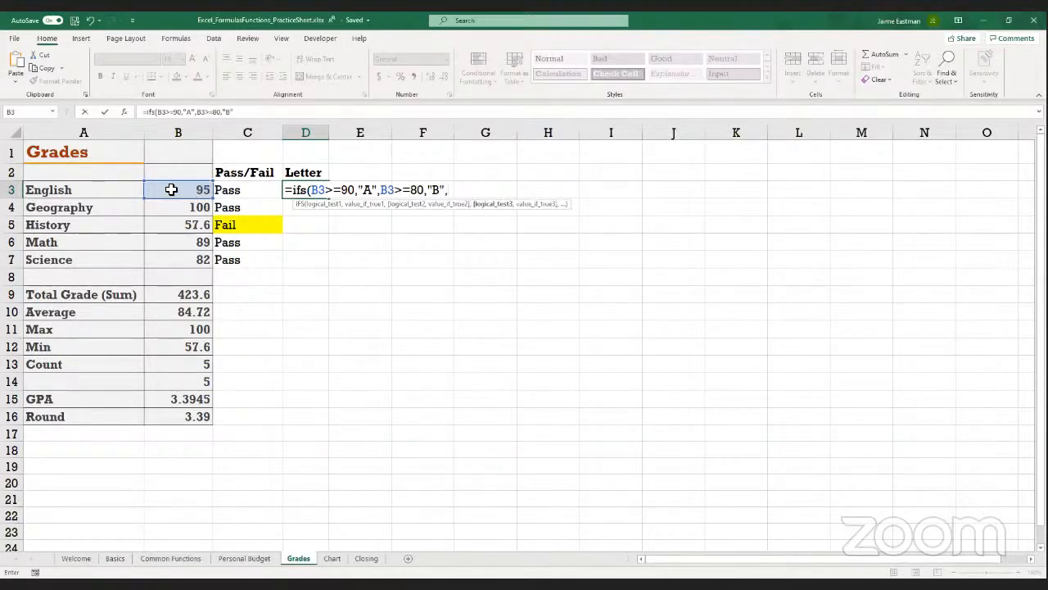
click(168, 192)
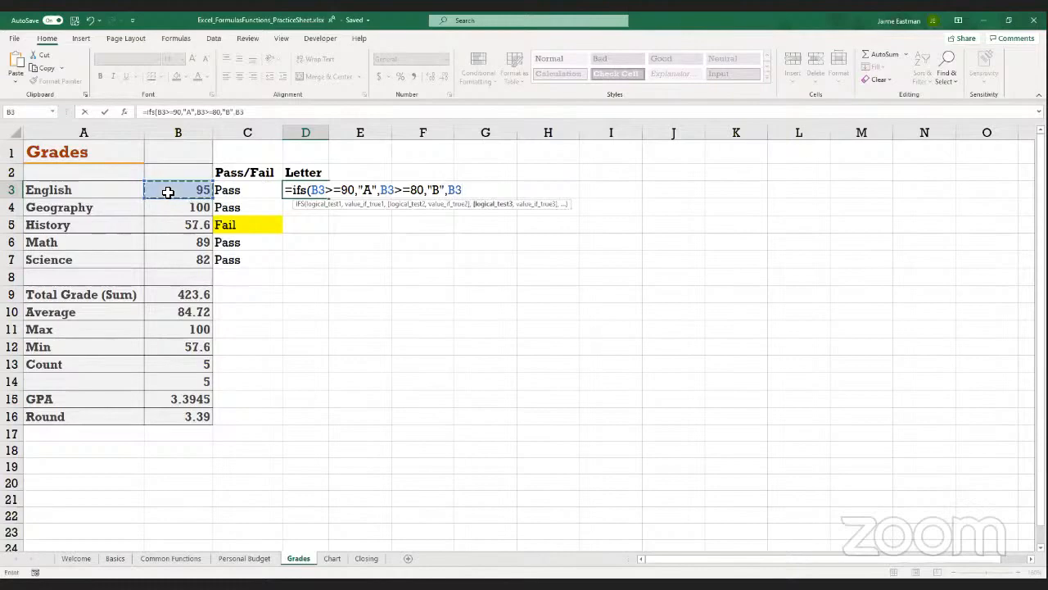
text(>=70)
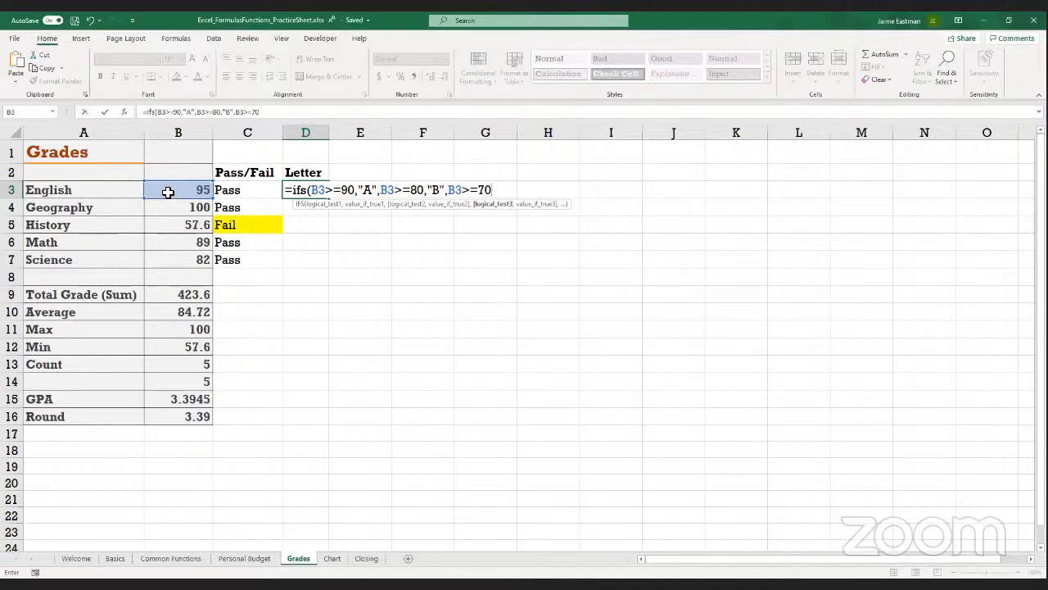
text(,"C)
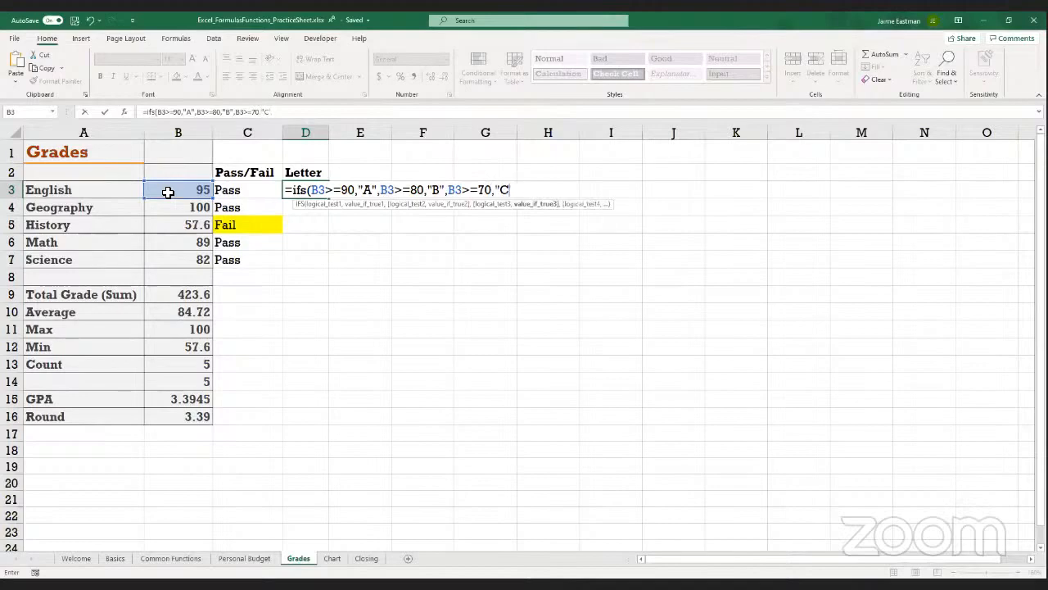
text(",)
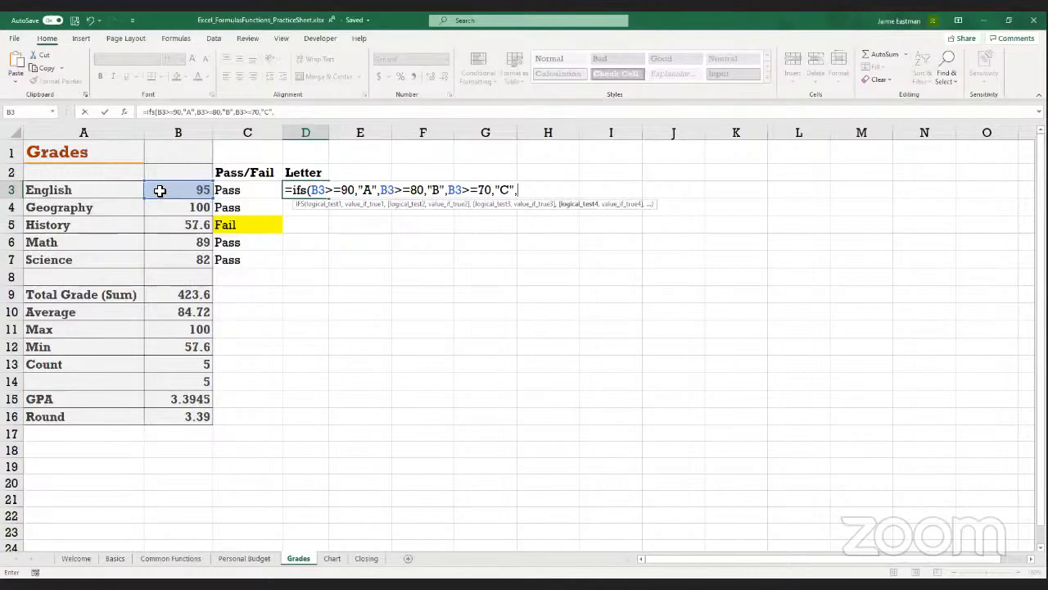
Add the condition B3>=60 returning "D" to the IFS formula in D3
click(160, 191)
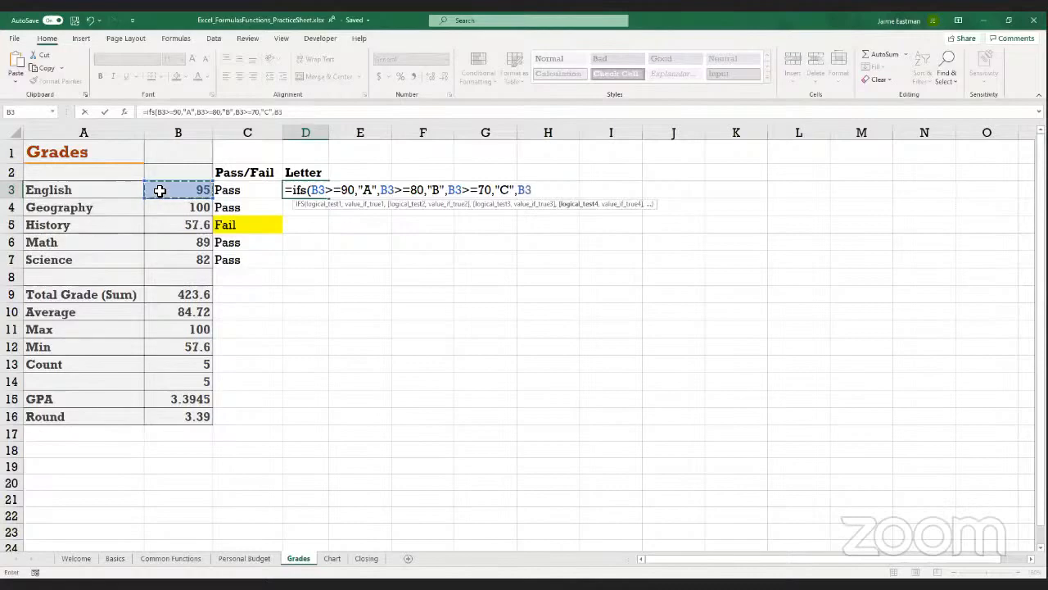
text(>=60)
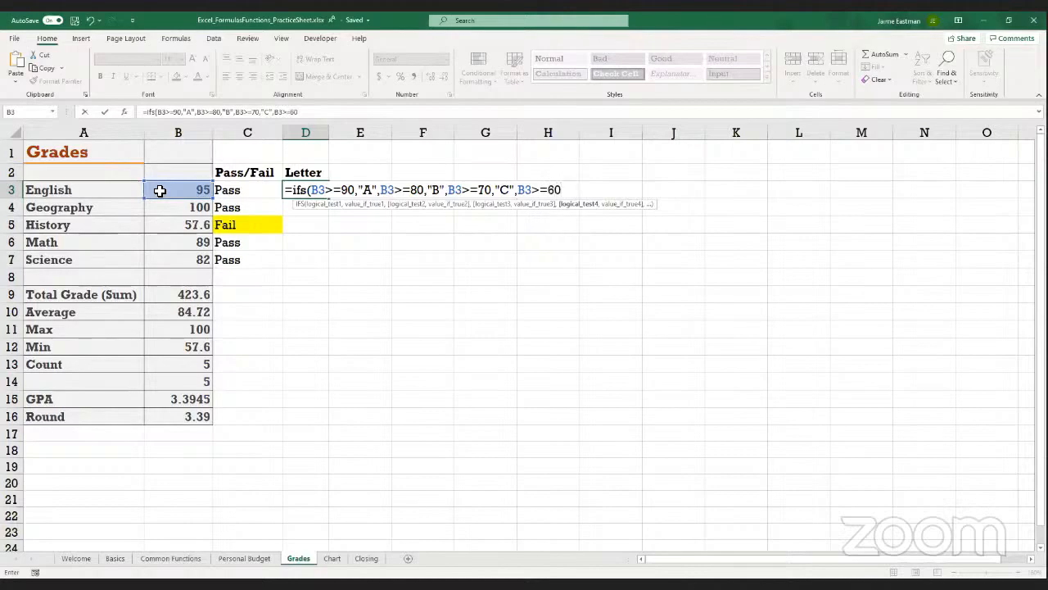
text(,"D",)
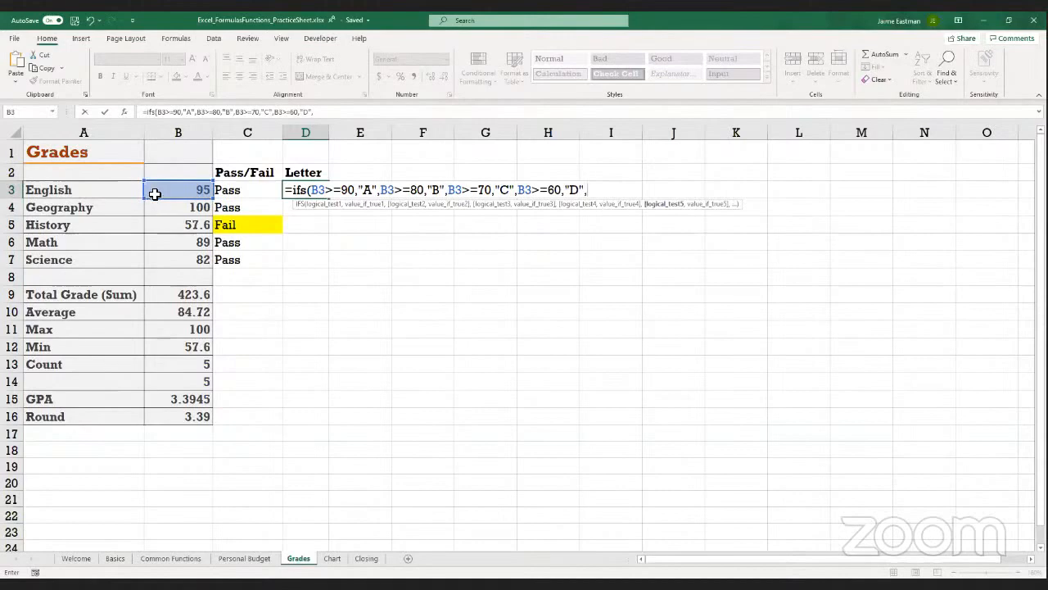
Complete the D3 IFS formula with B3<60 returning "F" and fill it down through D7
click(155, 193)
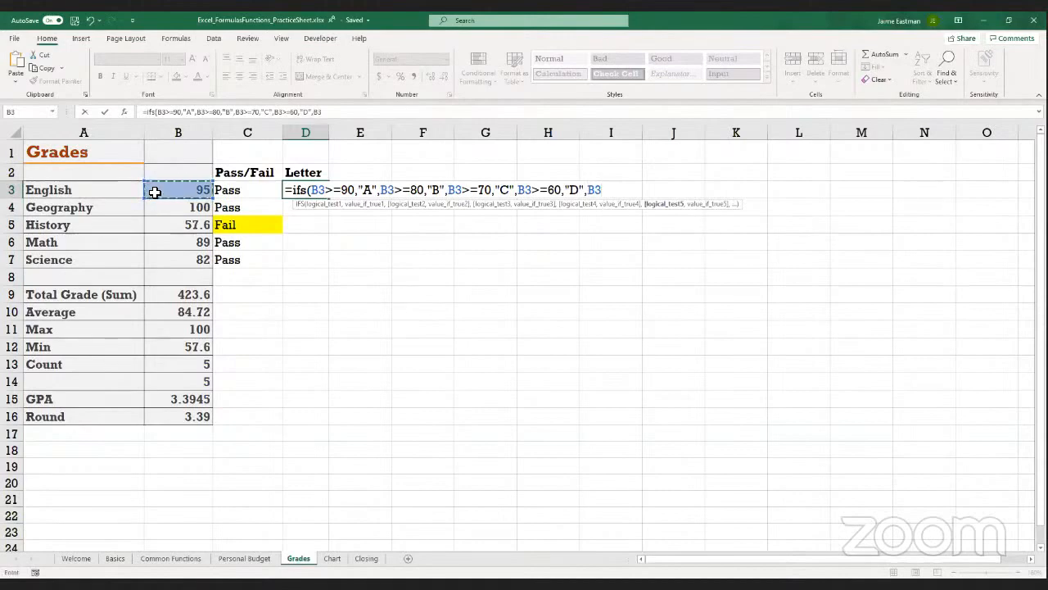
text(<60,"F")
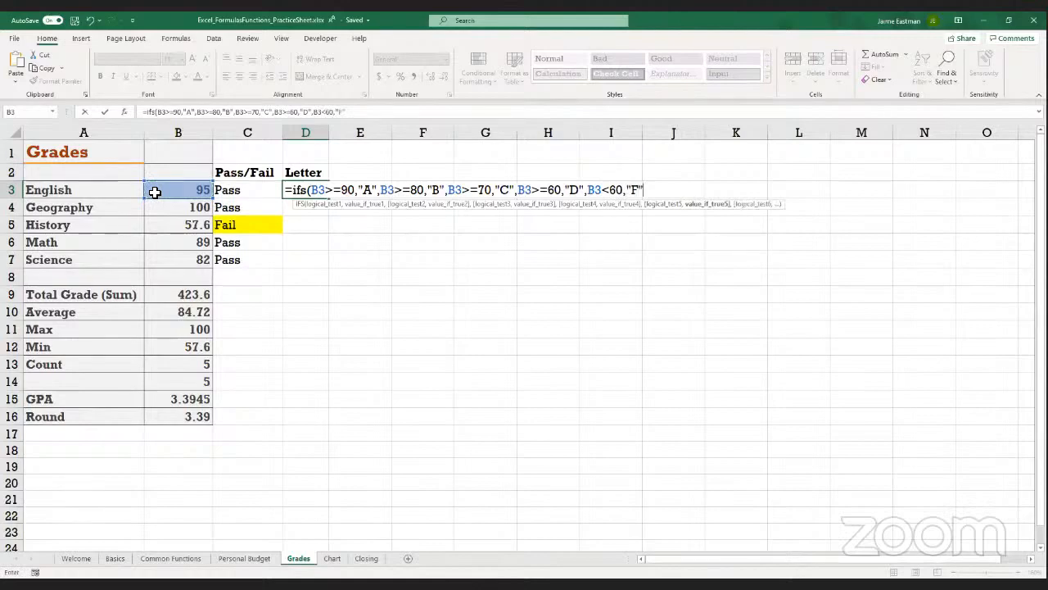
text())
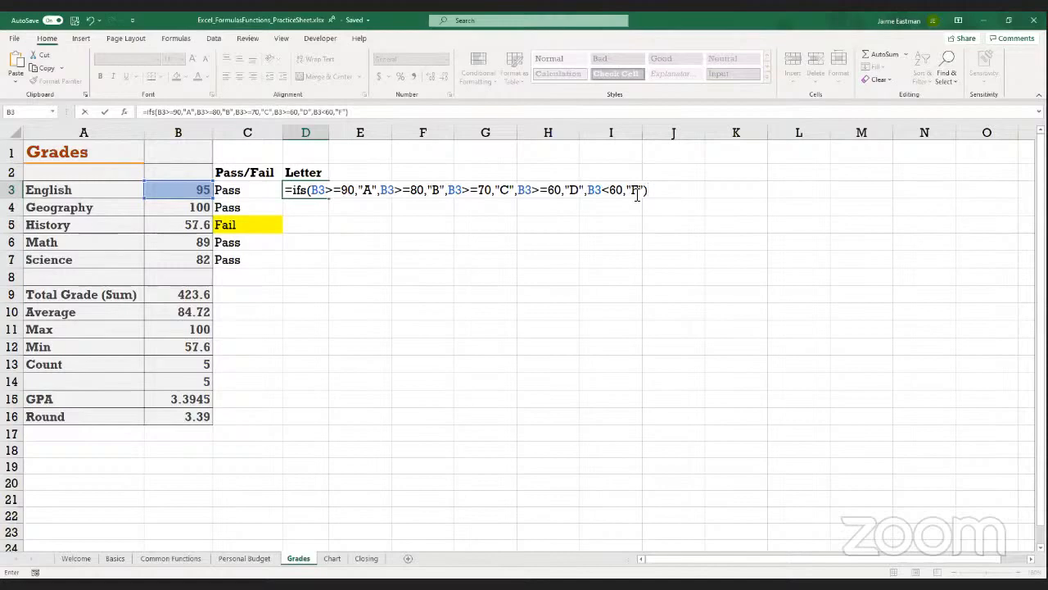
key(Return)
key(Up)
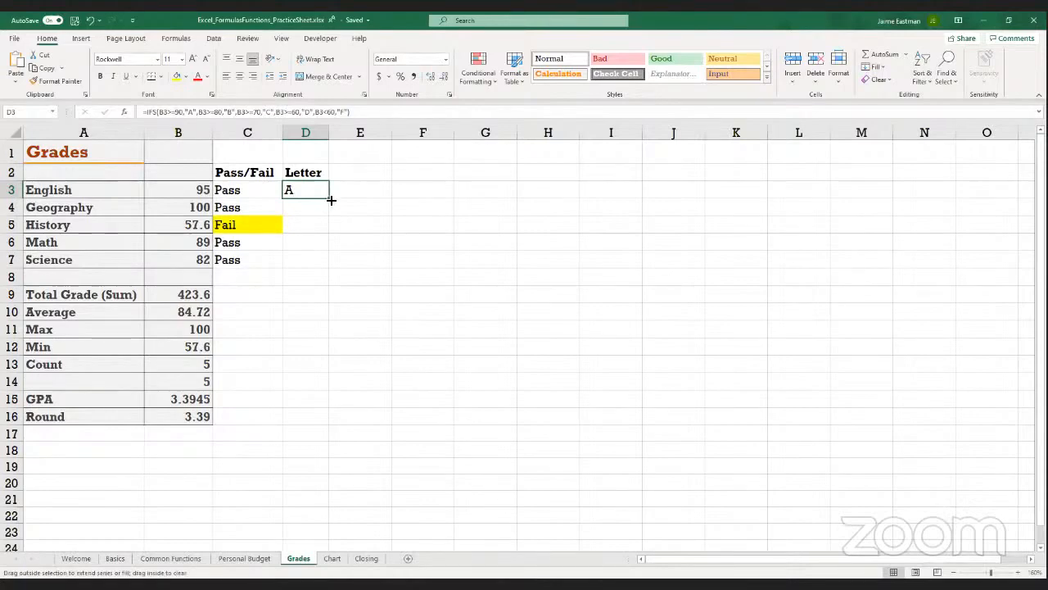
drag(330, 200, 328, 267)
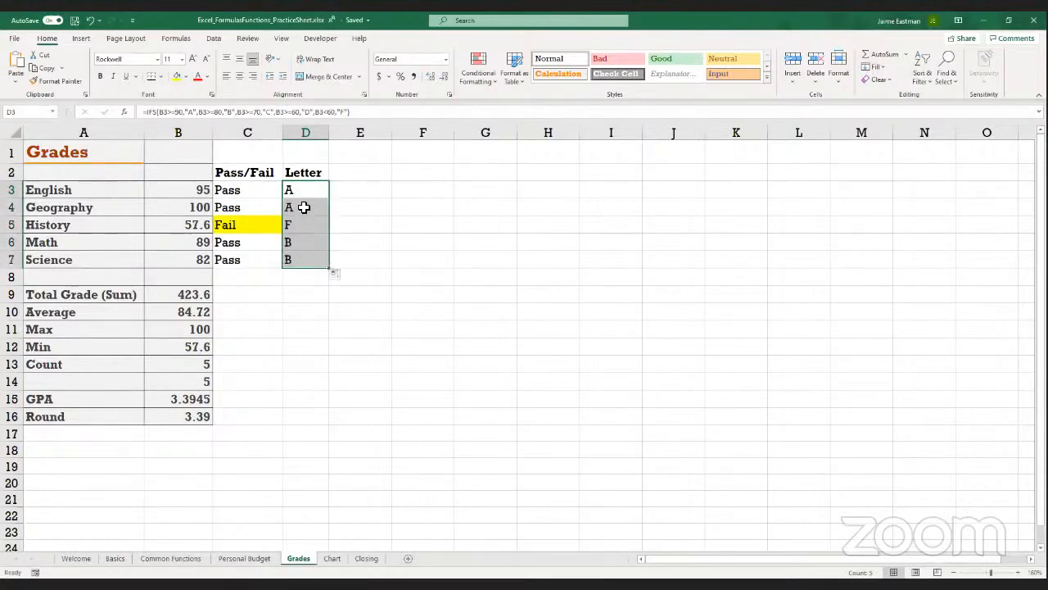
Compare the Letter results for Geography and History with their numeric grades
click(304, 207)
key(Left)
key(Down)
key(Right)
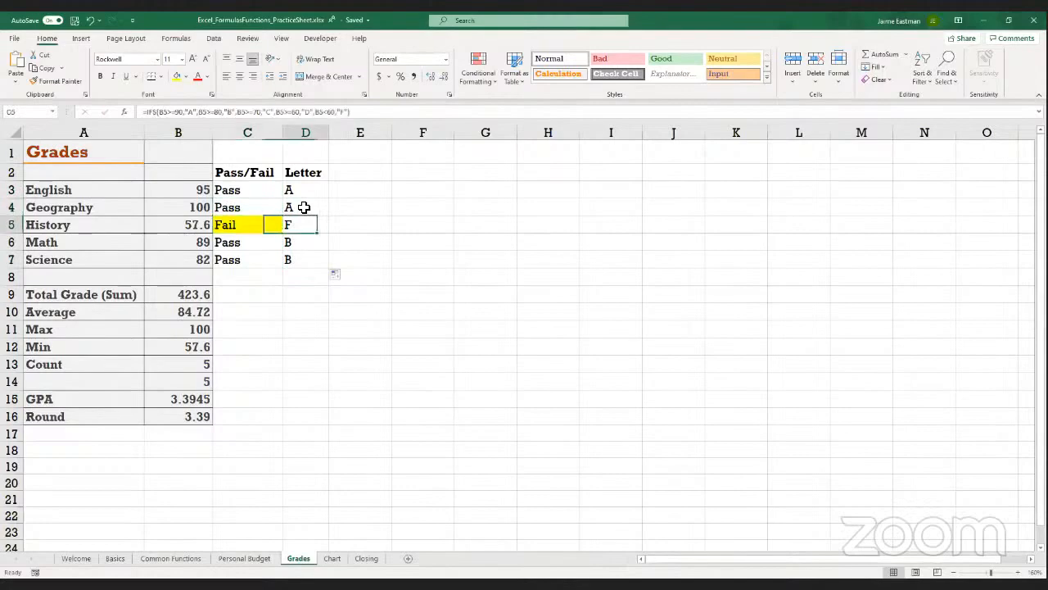
key(Left)
key(Left)
key(Right)
key(Right)
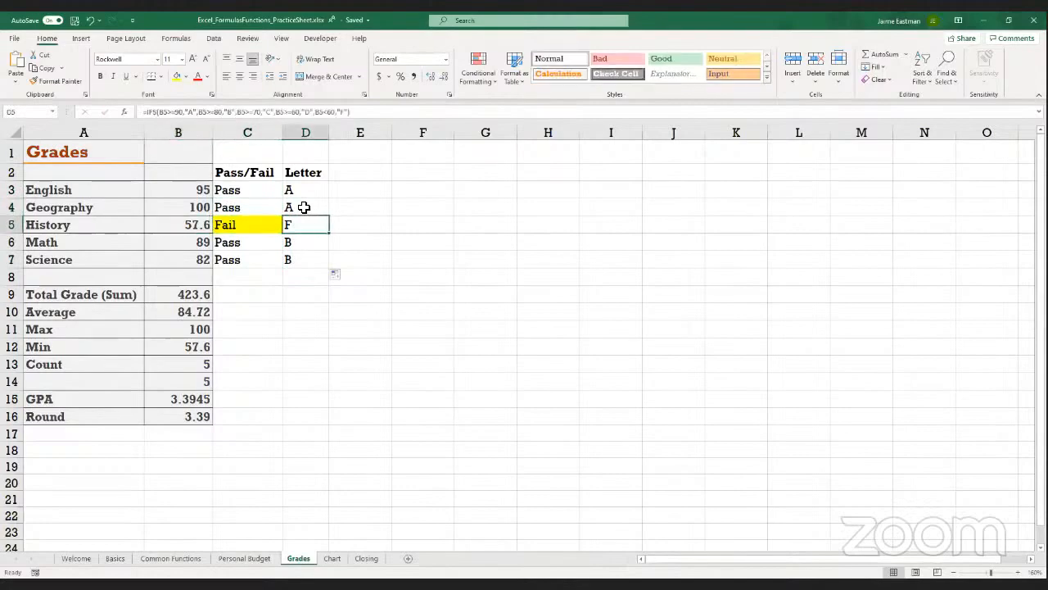
Set the Math grade in B6 to 79 and check its letter grade in D6
key(Down)
key(Left)
key(Left)
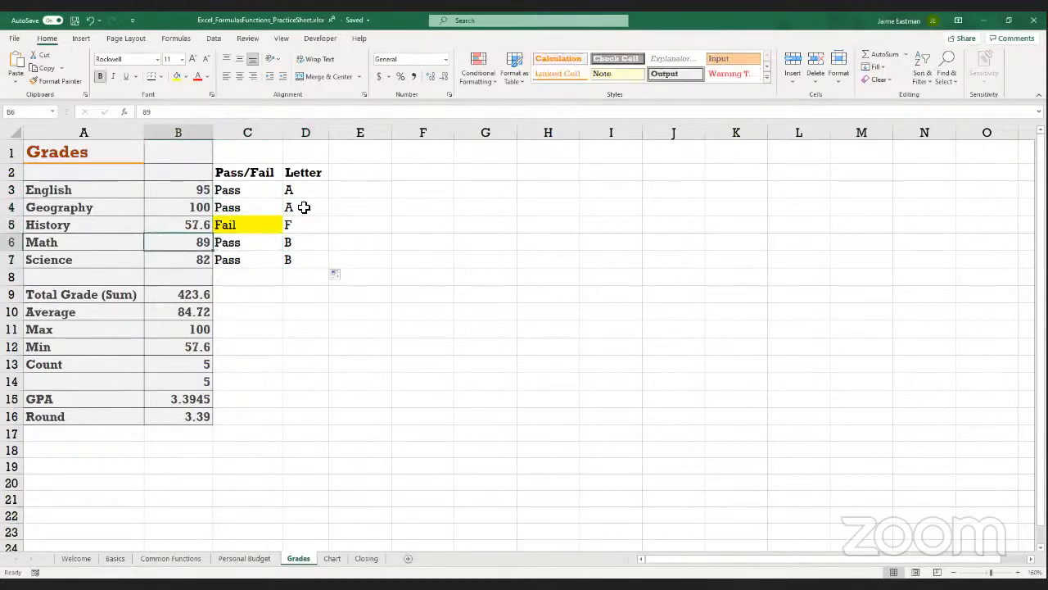
text(79)
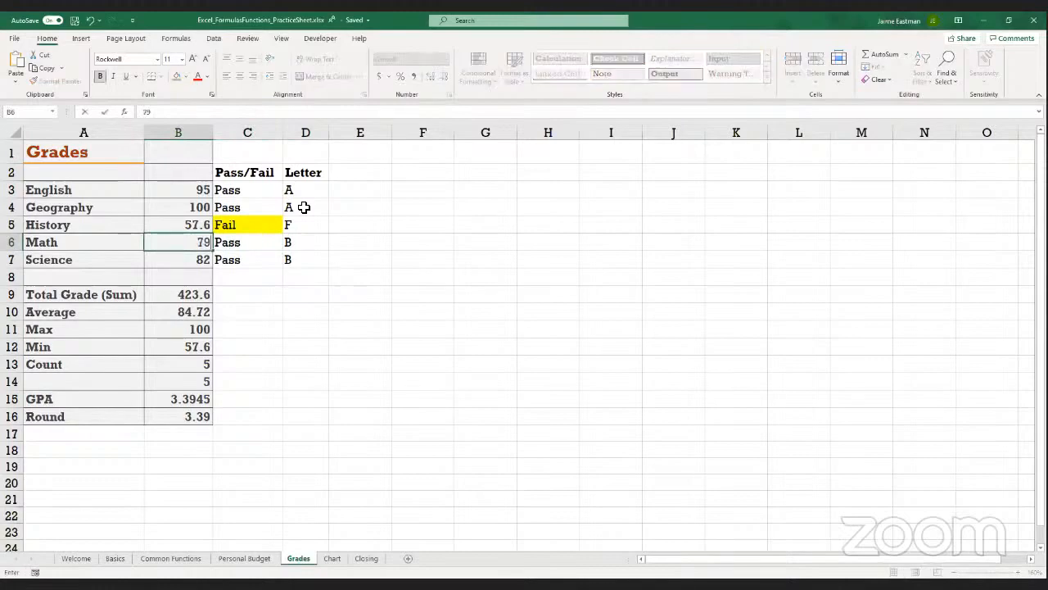
key(Return)
key(Up)
key(Right)
key(Right)
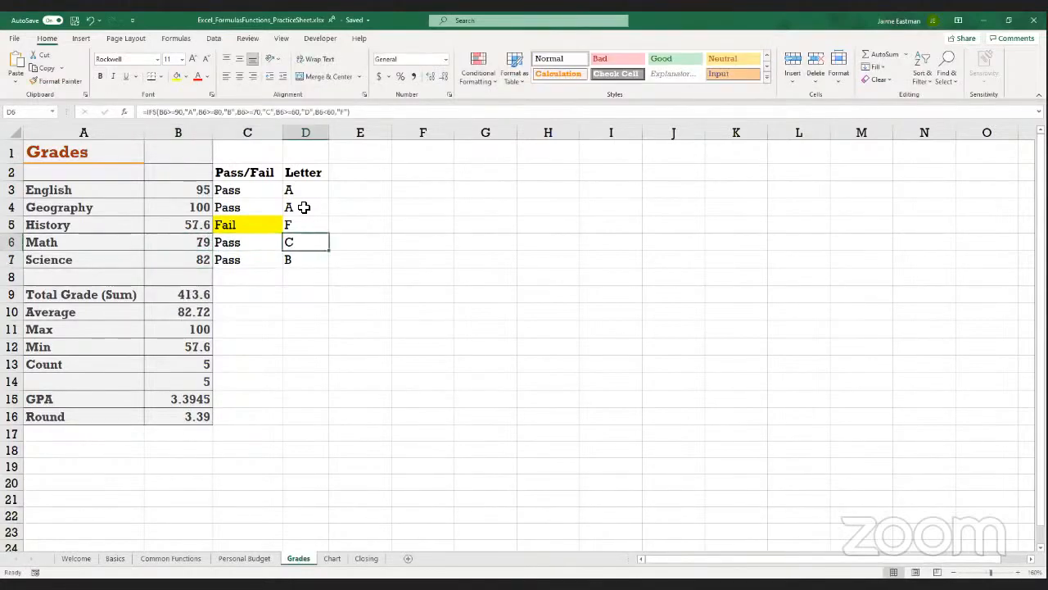
key(Down)
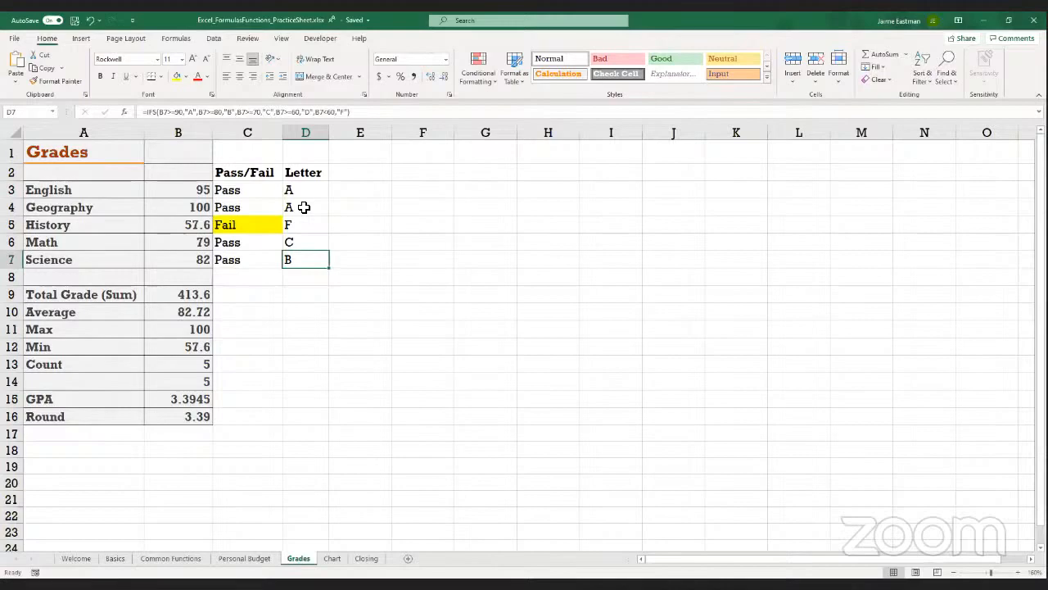
click(423, 18)
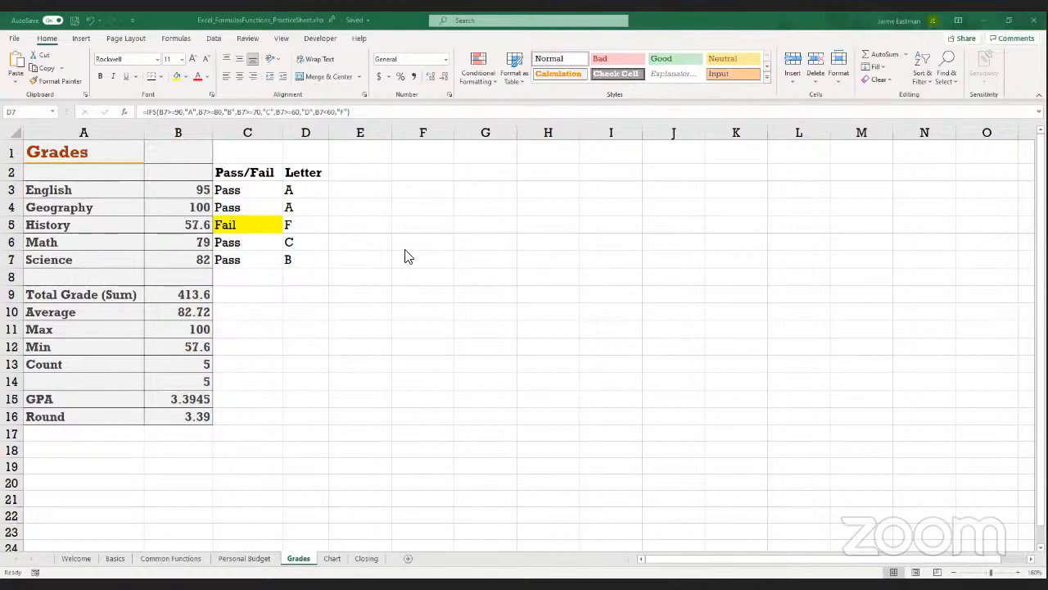
click(306, 307)
click(383, 187)
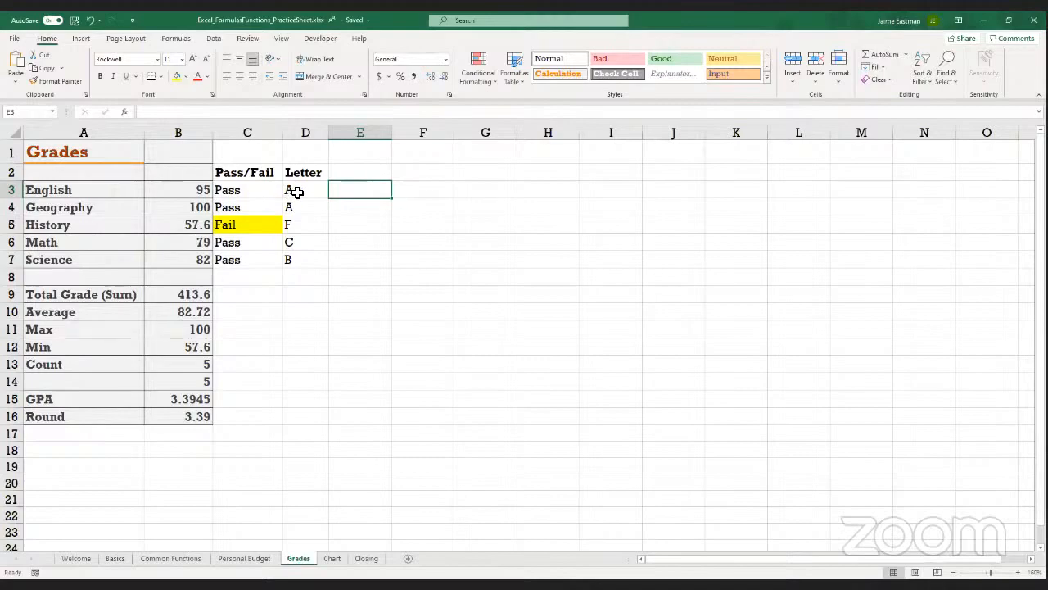
click(301, 191)
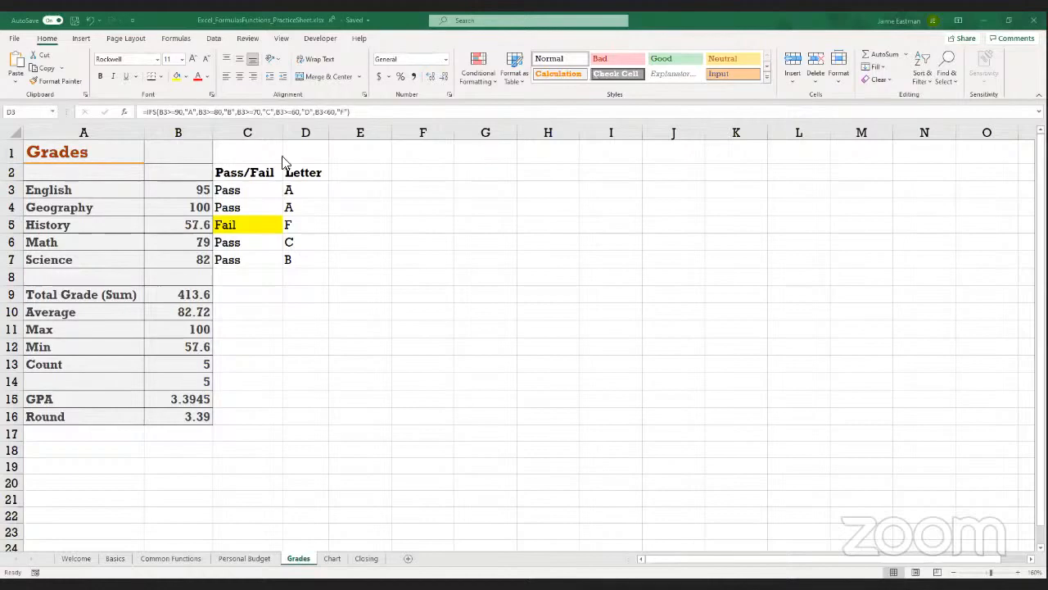
Copy the text of the D3 IFS formula without its leading equals sign
click(303, 196)
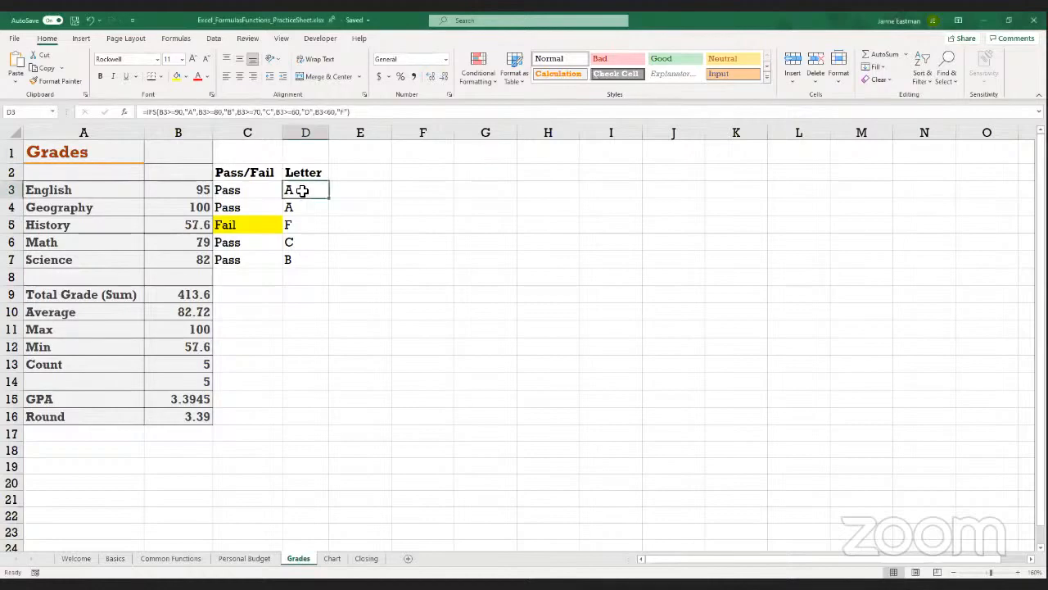
click(363, 113)
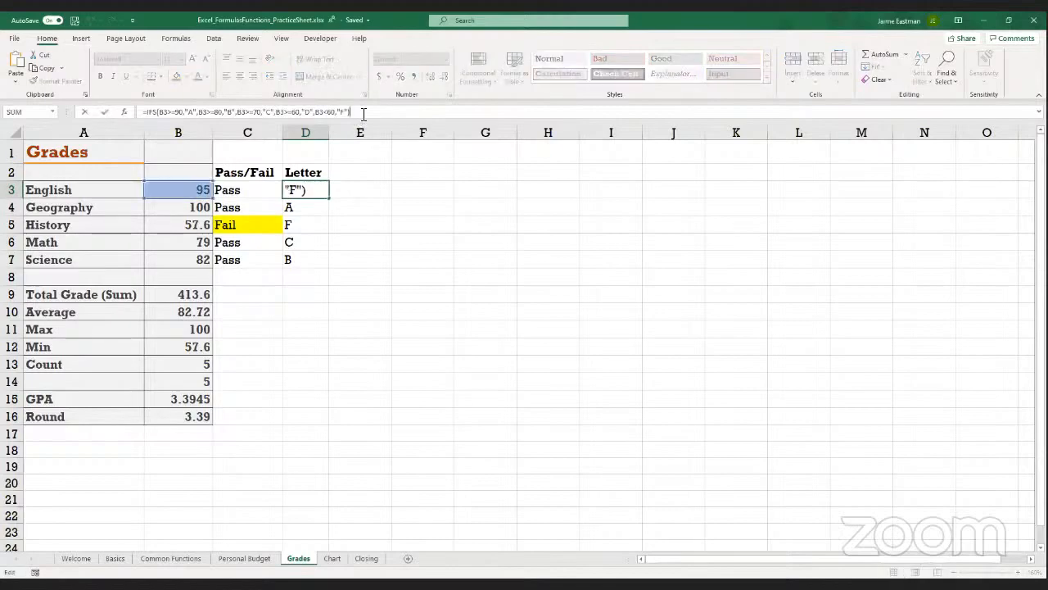
drag(363, 114, 145, 114)
key(ctrl+c)
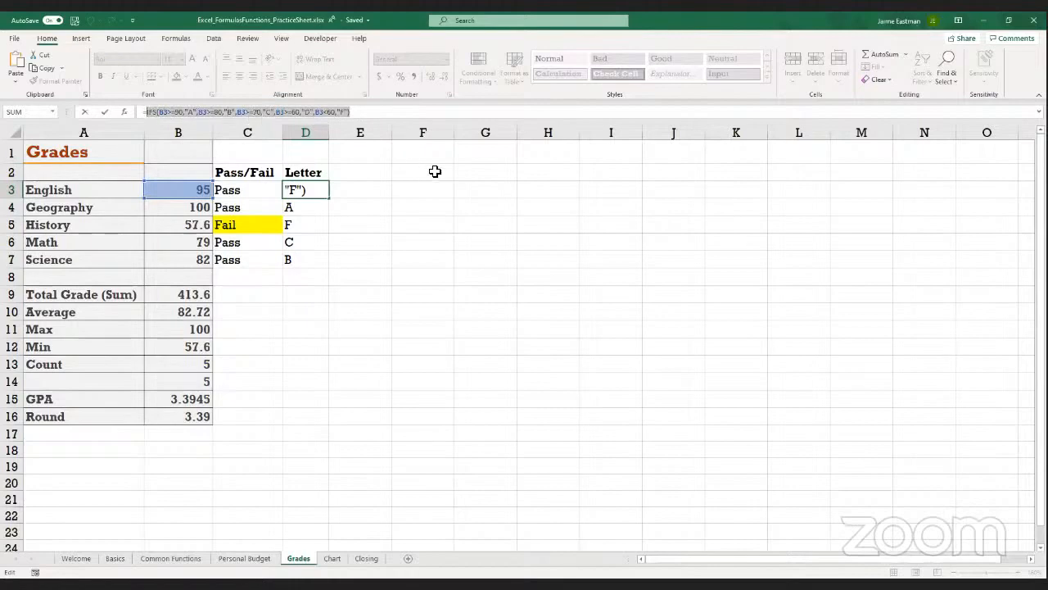
click(414, 189)
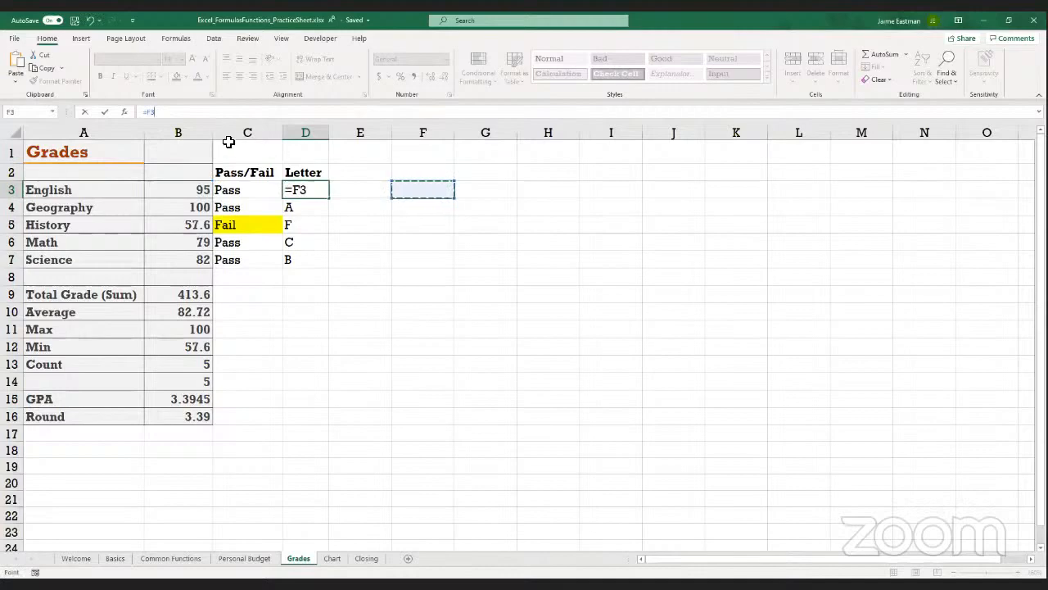
drag(160, 113, 144, 113)
key(Escape)
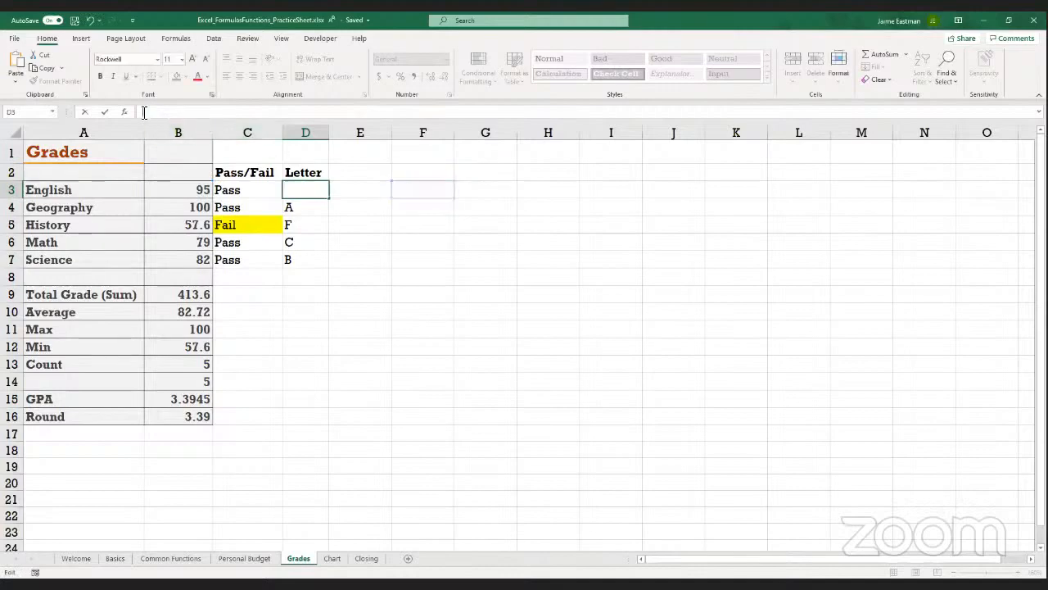
key(Down)
key(Up)
key(ctrl+z)
Paste the copied IFS formula into F3 as plain reference text
key(Right)
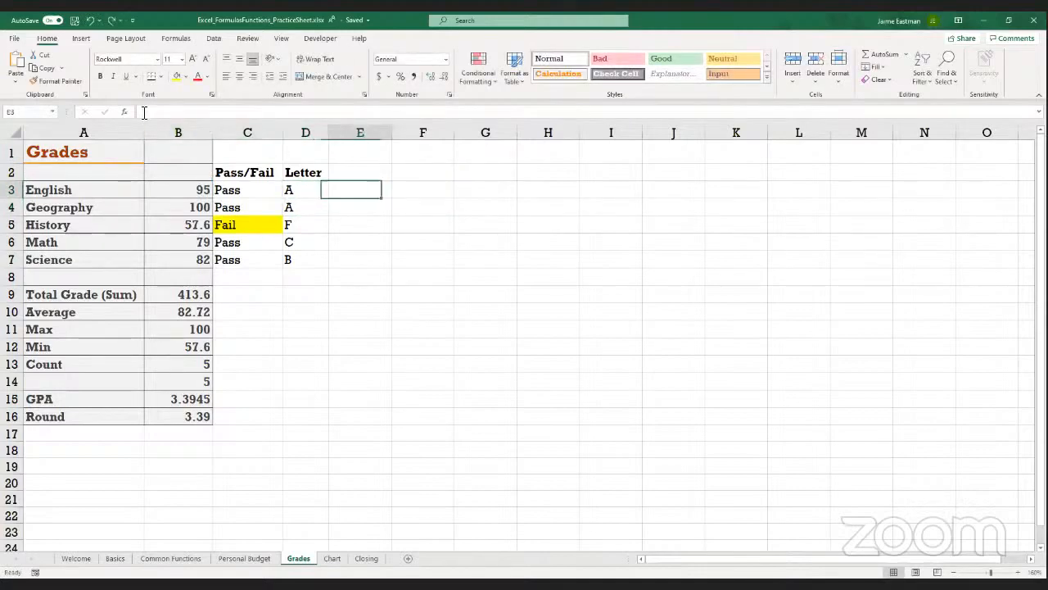
key(Right)
key(ctrl+v)
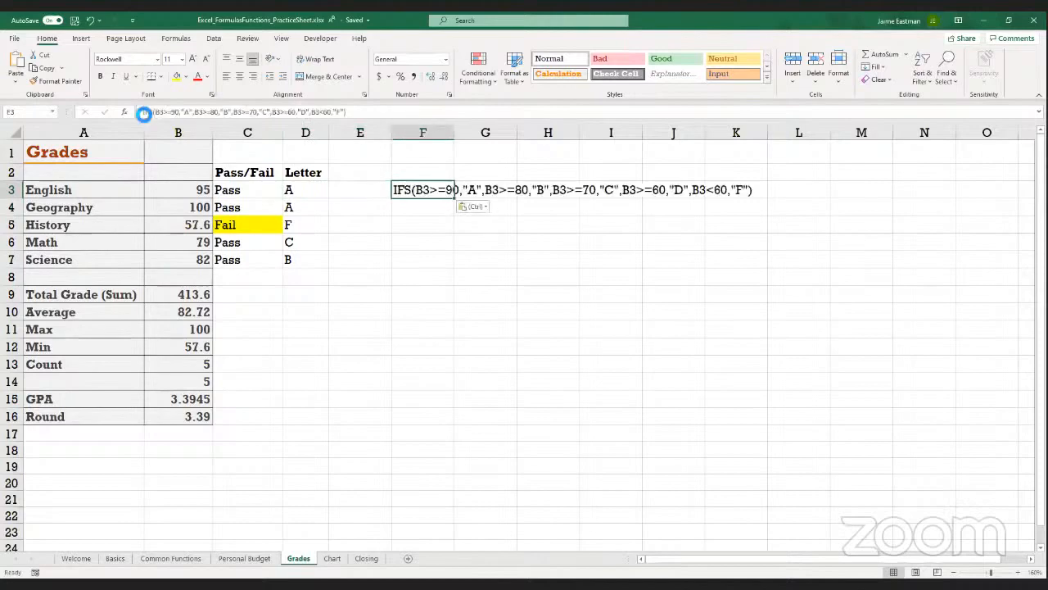
key(Return)
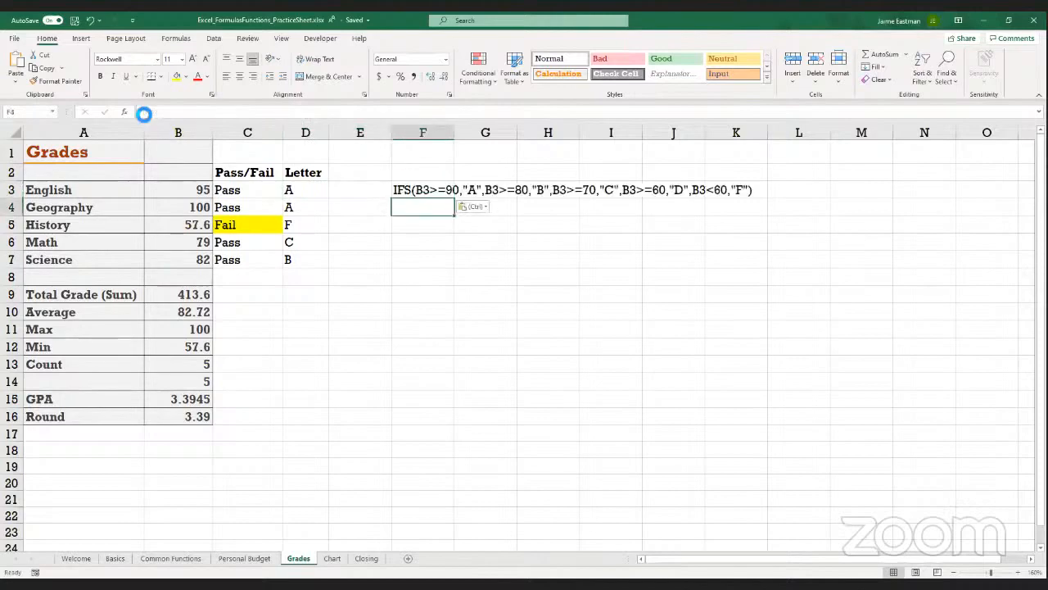
click(411, 189)
click(425, 294)
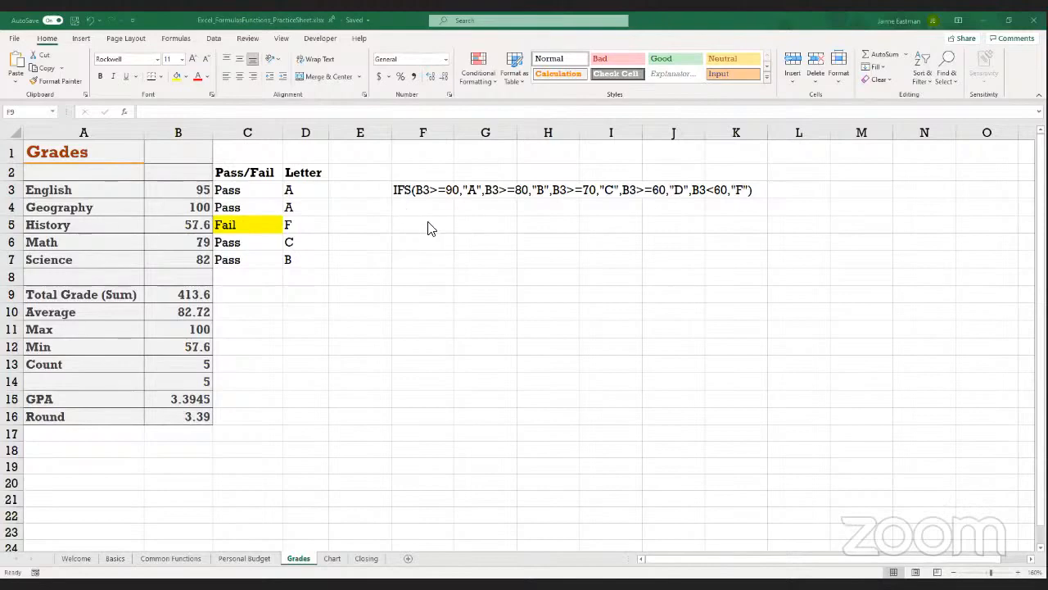
Enter the reordered formula =IFS(B3>=80,"B",B3>=90,"A") in cell F4
click(422, 208)
text(=)
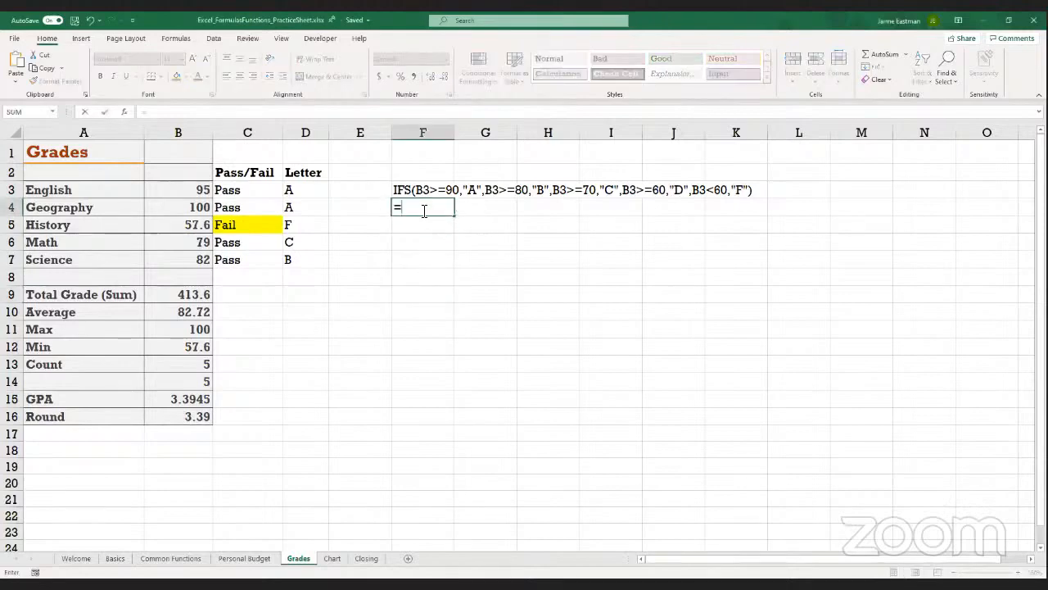
text(ifs(B3)
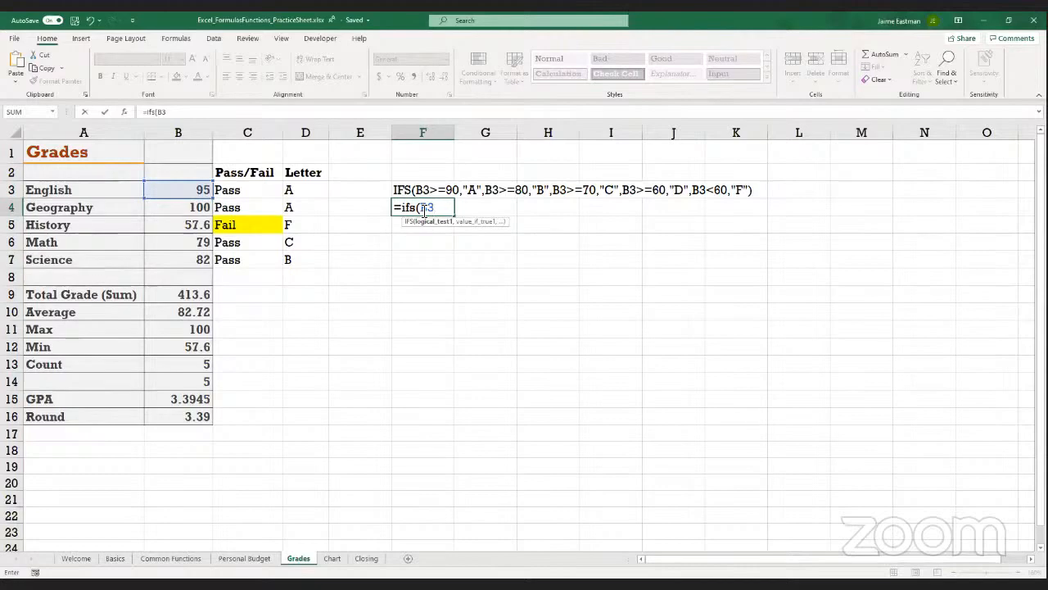
text(>=80,"B",)
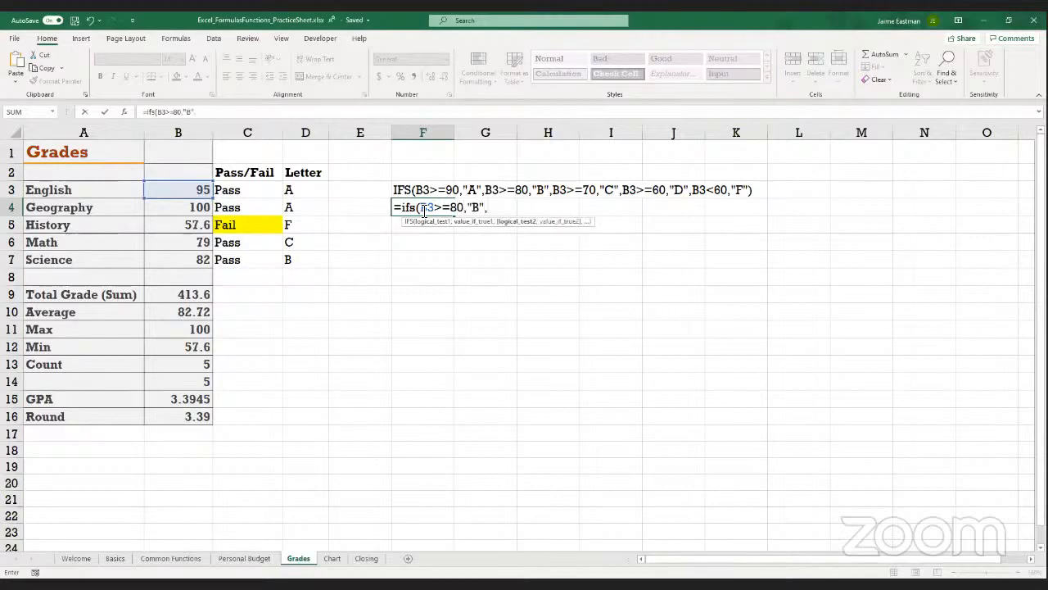
text(B3)
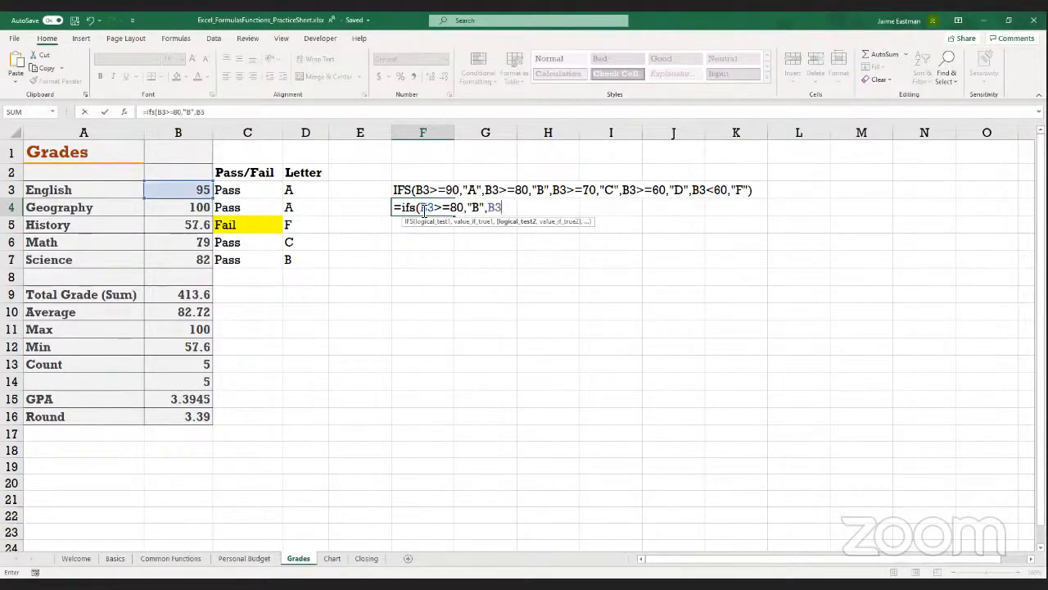
text(>=90,"A"))
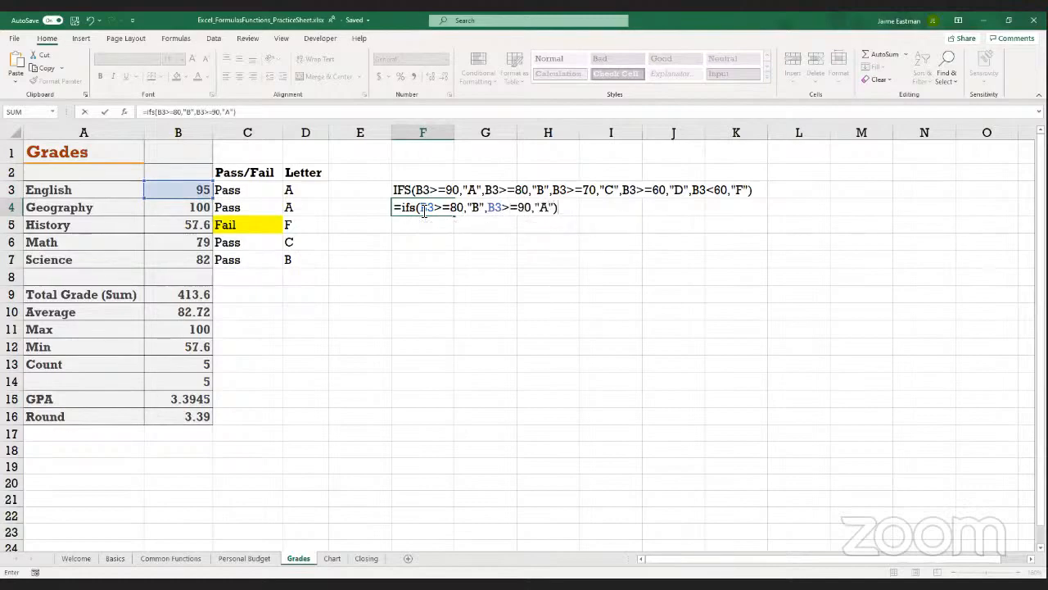
key(Return)
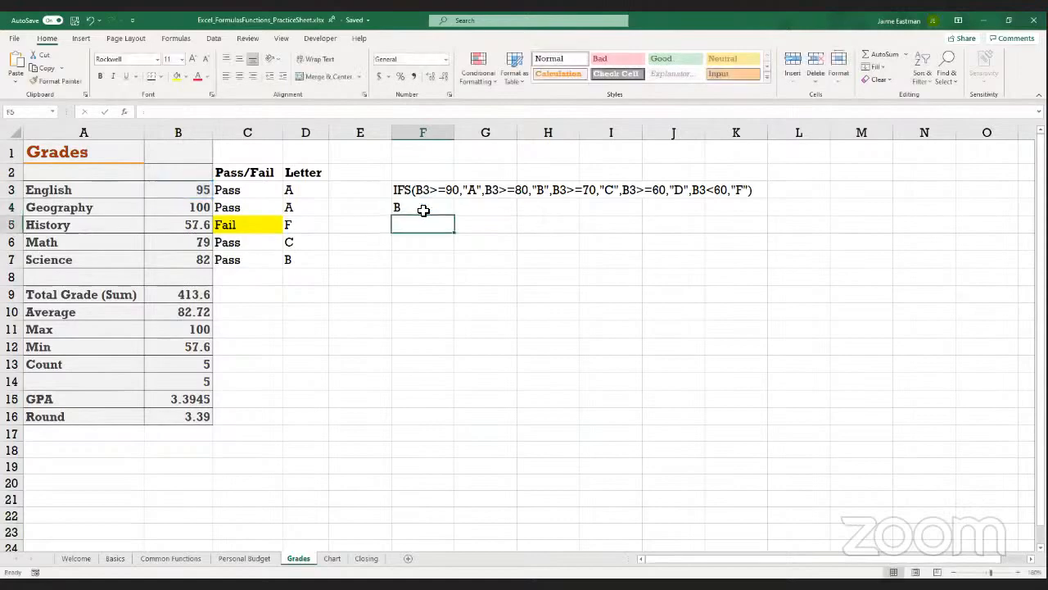
Examine the order of the conditions in the F4 IFS formula
click(423, 211)
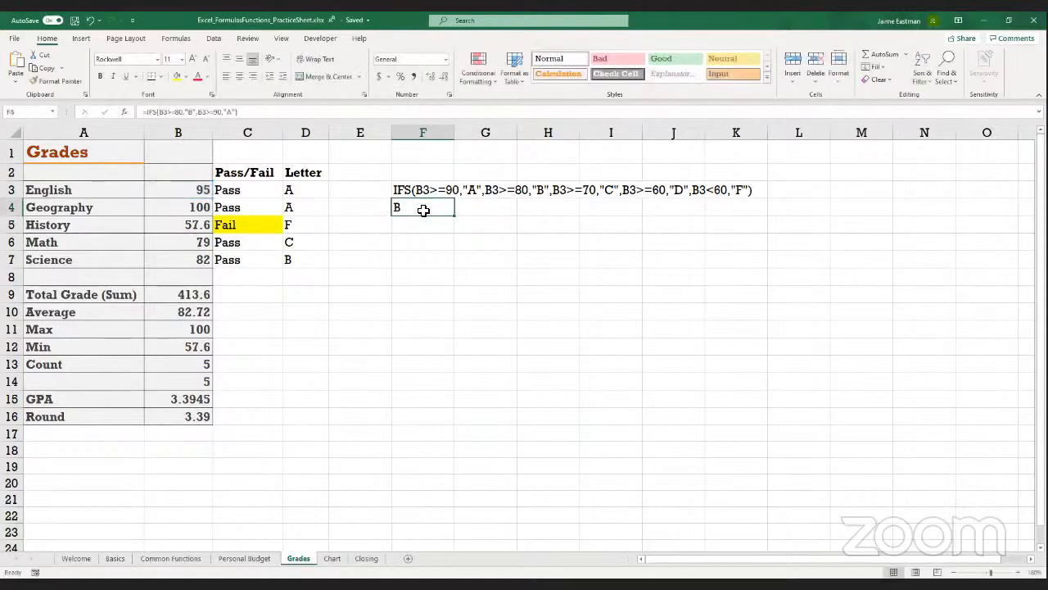
click(286, 114)
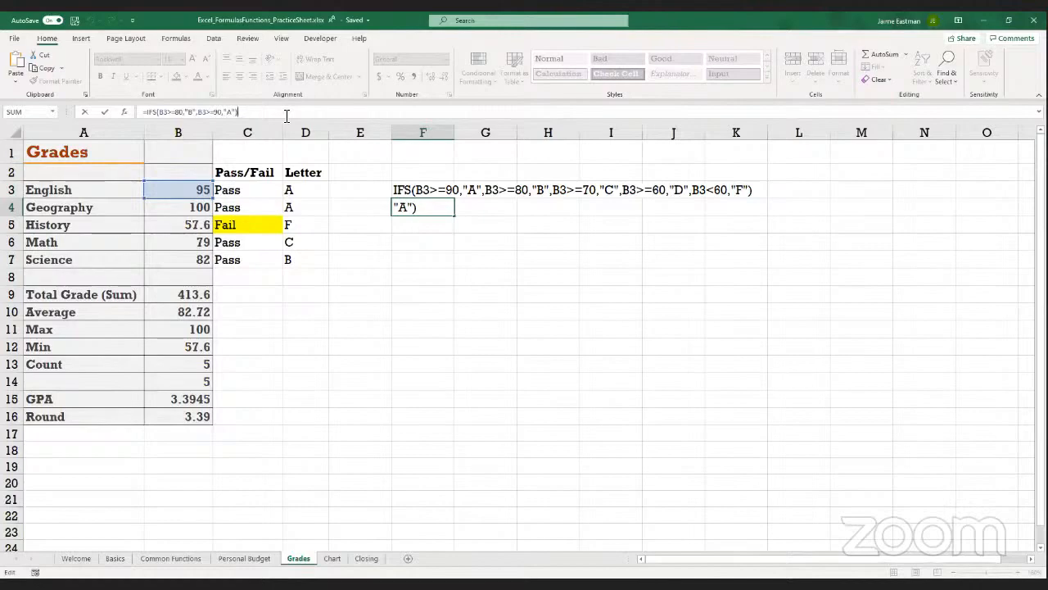
key(Return)
key(Up)
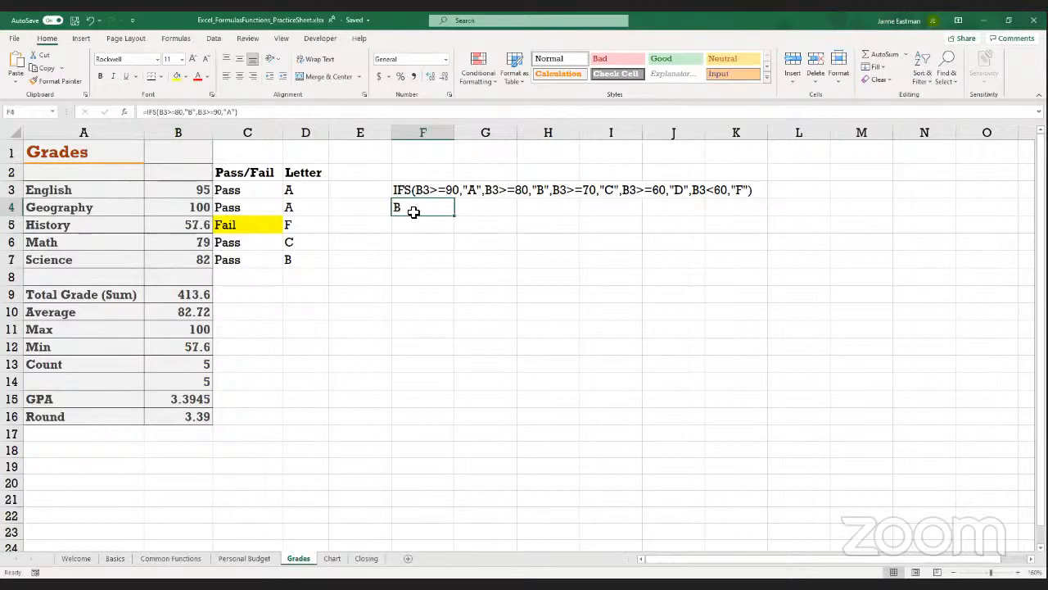
Copy the F4 IFS formula's text without its leading equals sign into cell F5 as plain reference text
drag(244, 111, 107, 111)
key(ctrl+c)
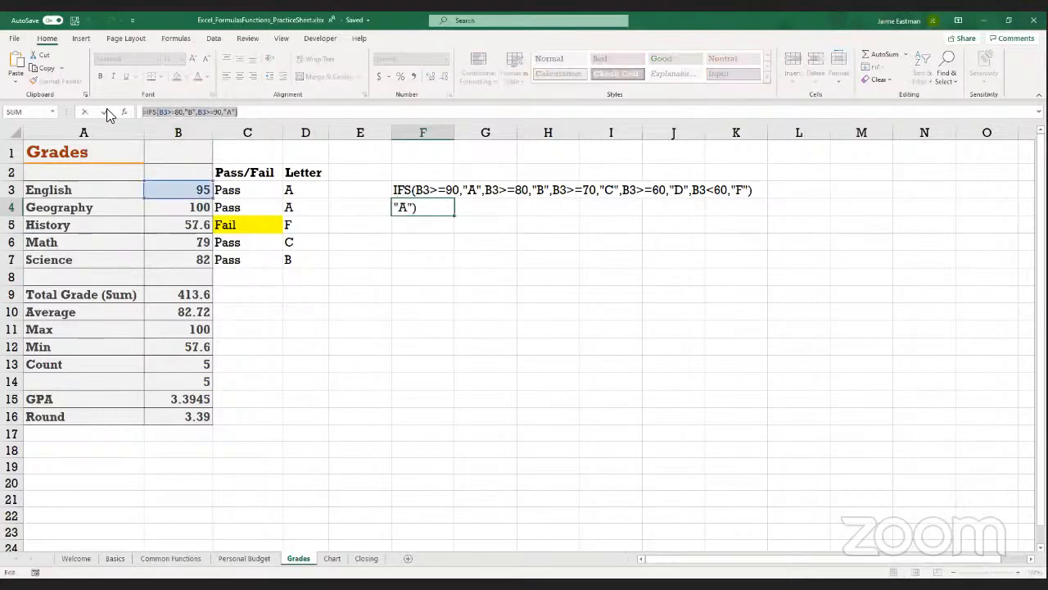
drag(241, 111, 154, 117)
click(410, 228)
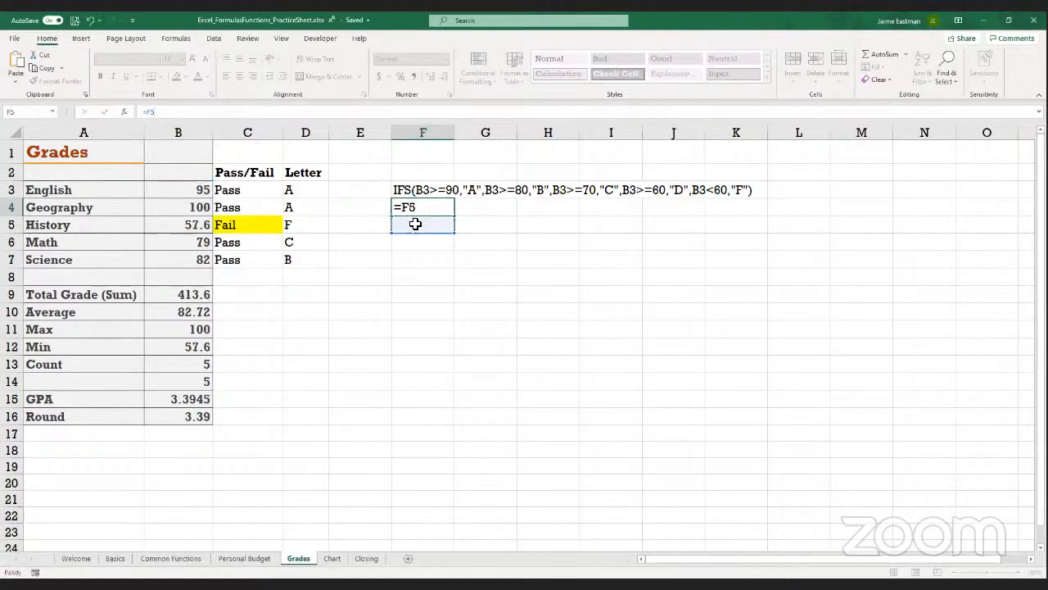
key(Return)
key(ctrl+z)
click(417, 226)
key(ctrl+v)
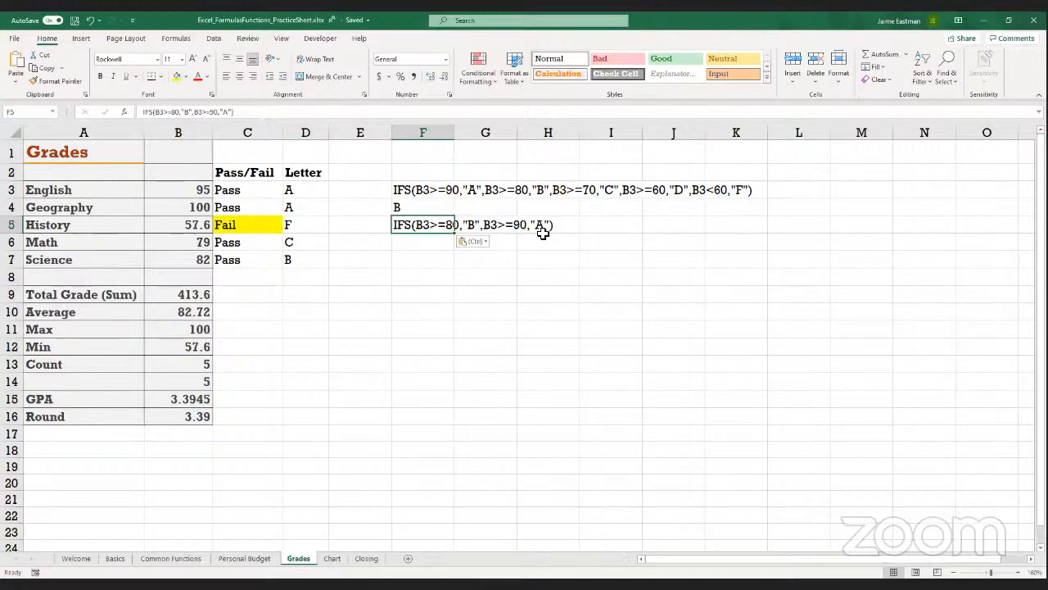
click(416, 241)
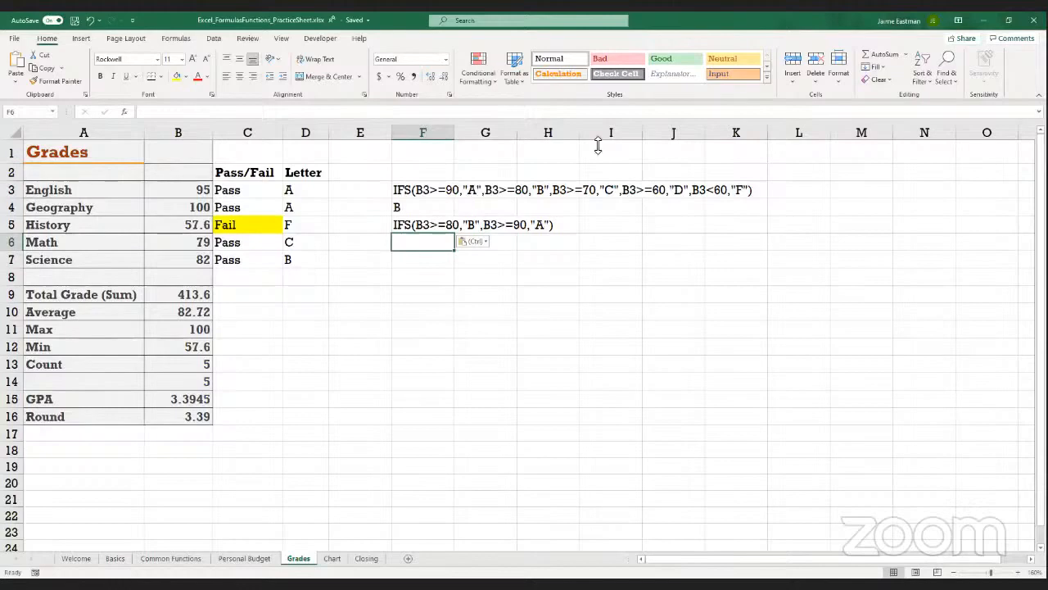
drag(597, 145, 656, 120)
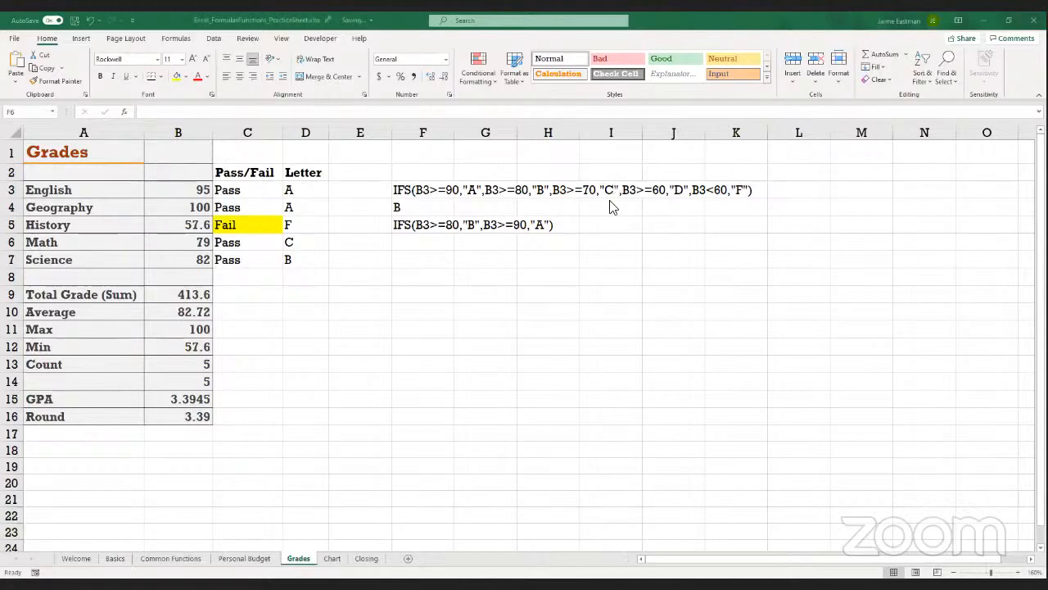
Enter the formula =IF(B3>90<95,"A-") in cell F6 to try a range condition
click(408, 248)
text(=)
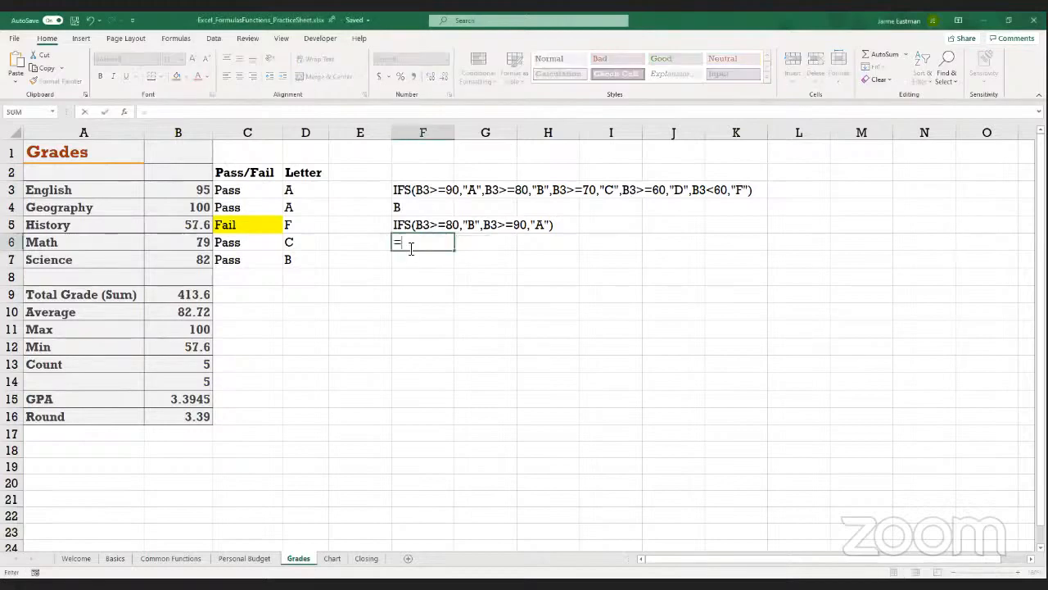
click(191, 192)
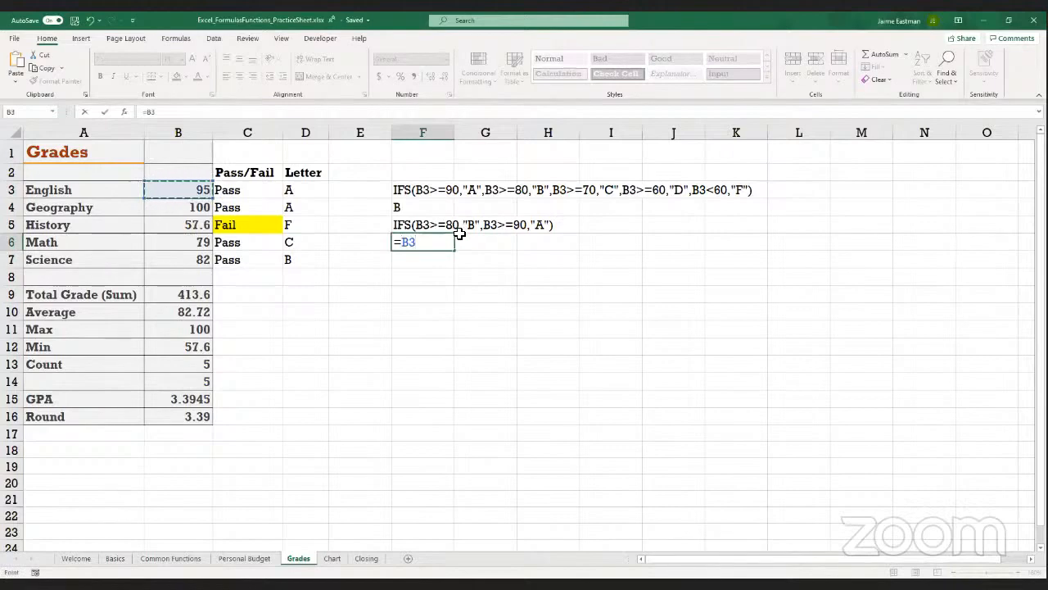
key(BackSpace)
key(BackSpace)
text(if()
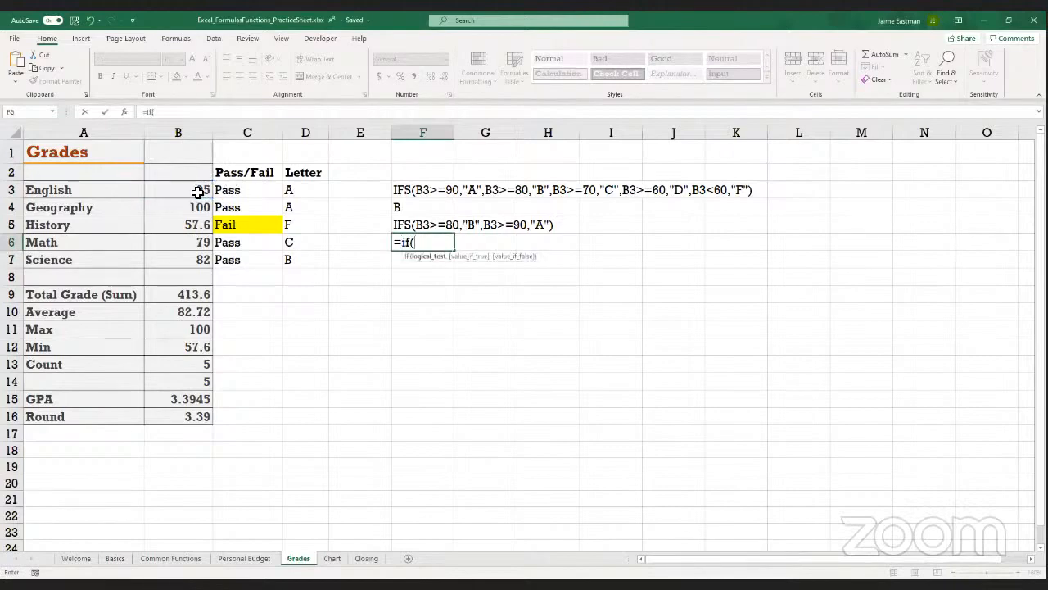
click(198, 192)
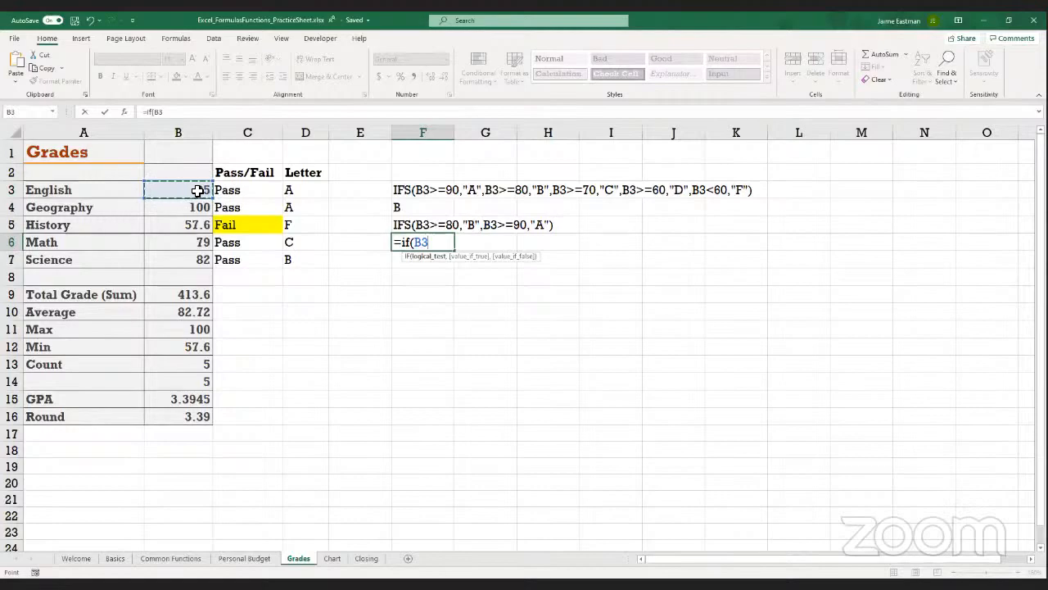
text(>90<)
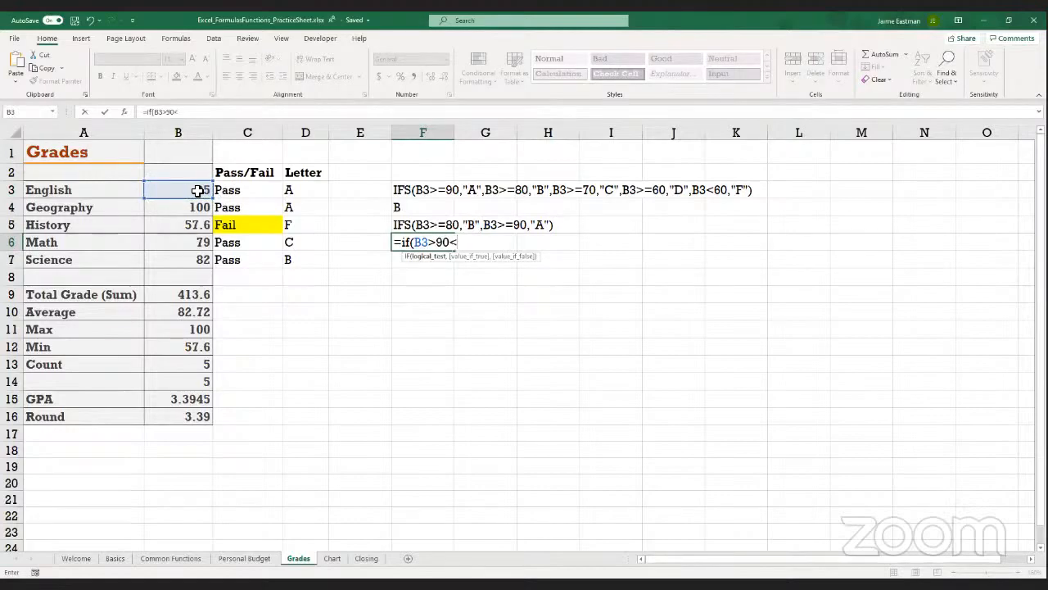
text(95,"A-"))
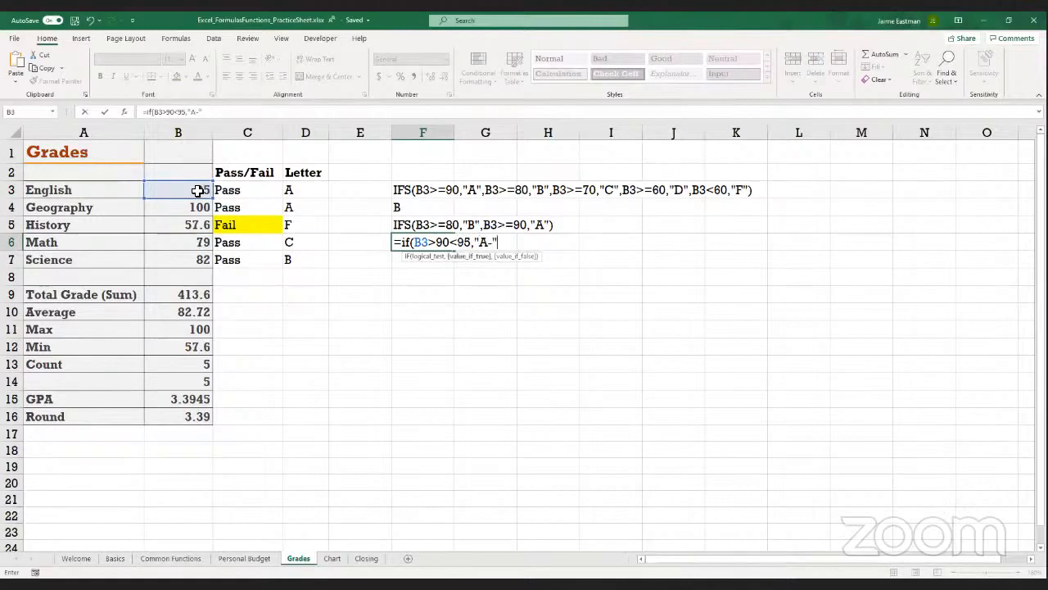
key(Return)
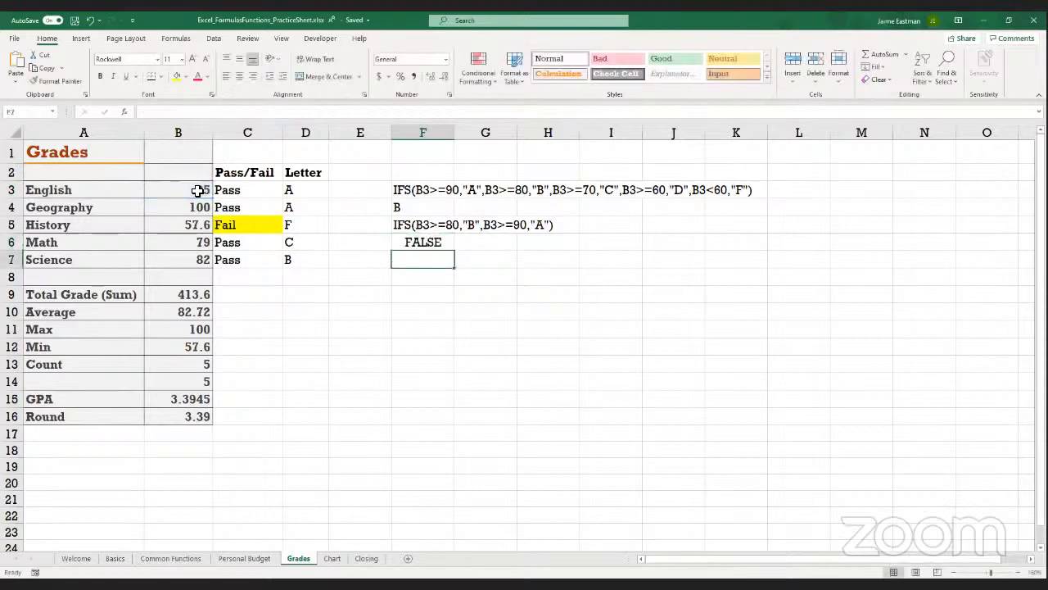
Compare the IF formula in F6 with the Pass/Fail formula in C3
key(Up)
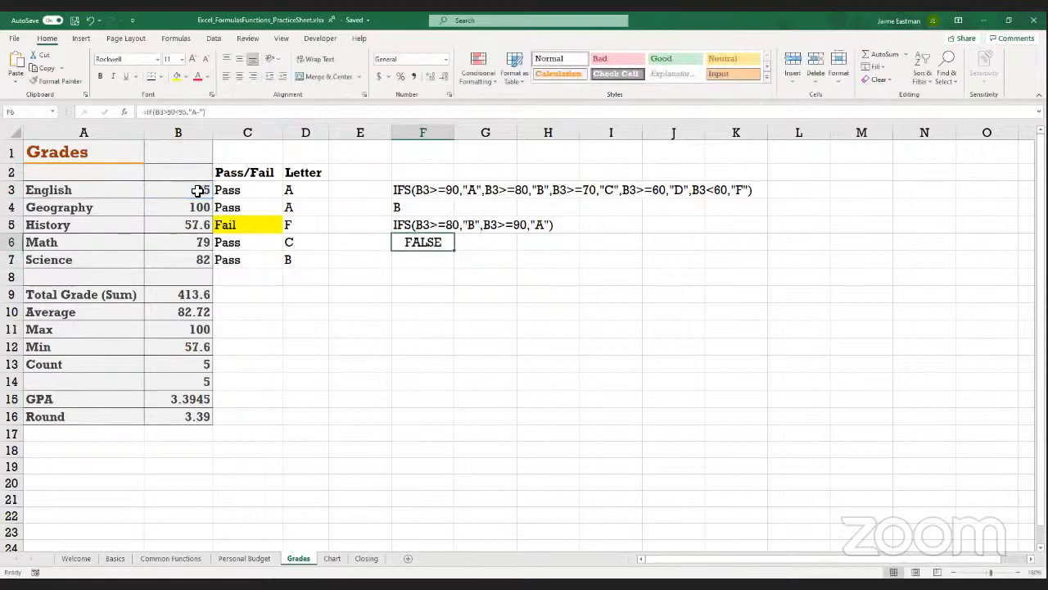
click(263, 191)
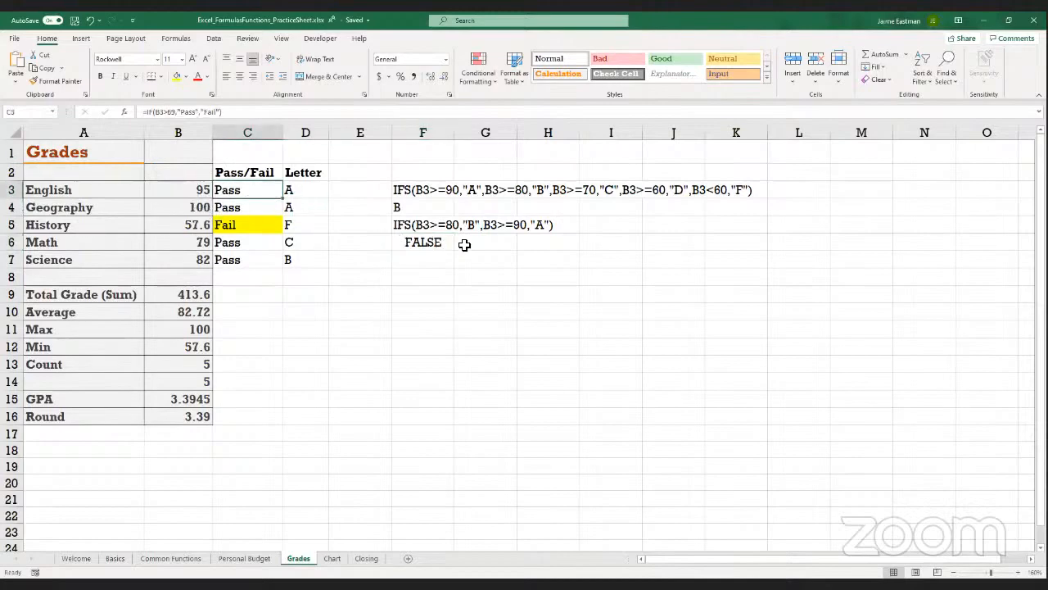
click(440, 241)
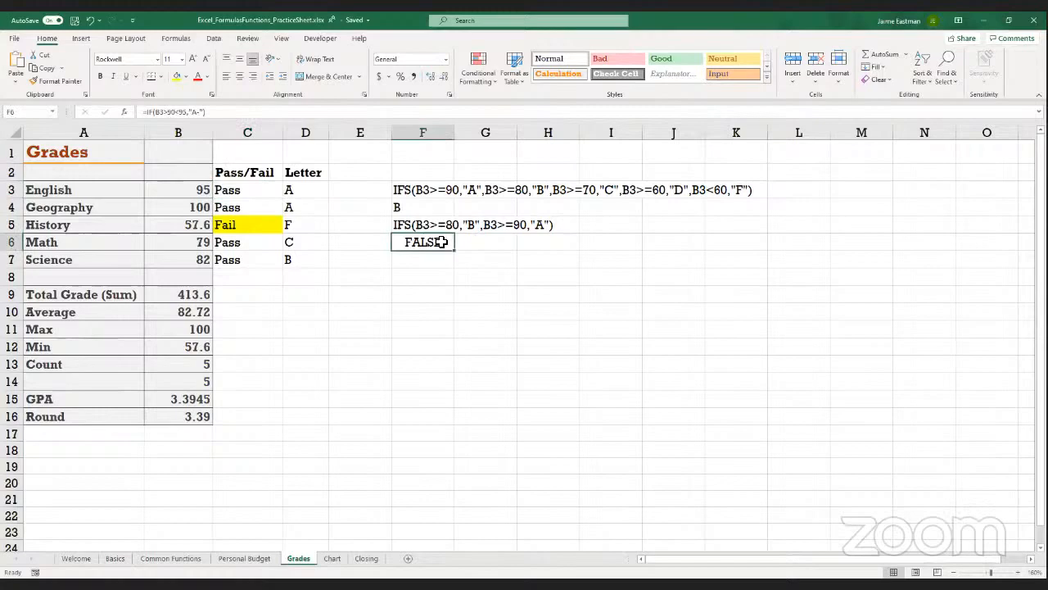
Retype the condition B3>90<95 in the F6 IF formula
click(187, 112)
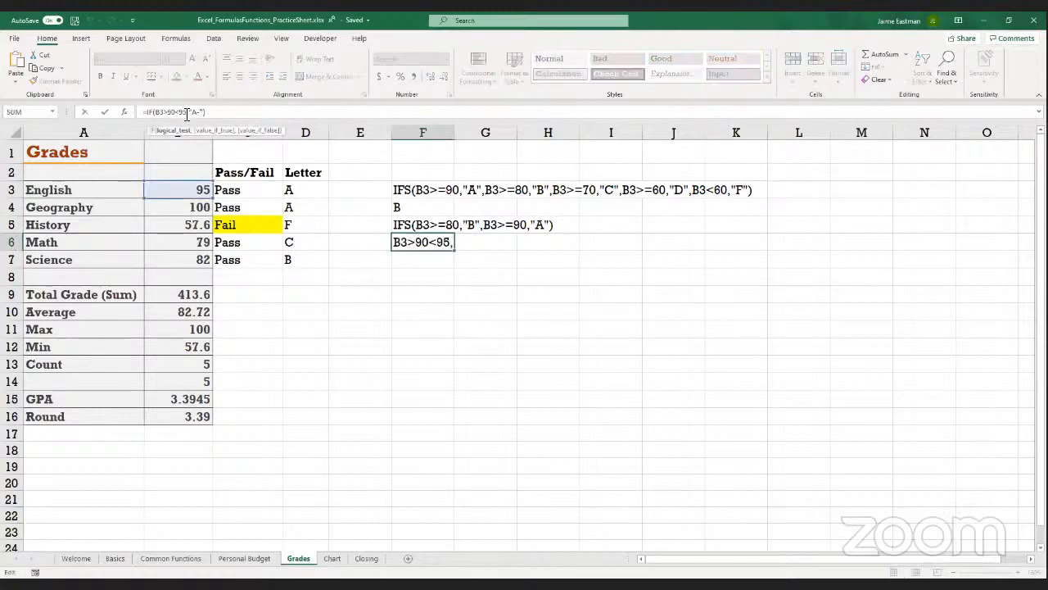
key(BackSpace)
key(BackSpace)
key(BackSpace)
key(BackSpace)
key(BackSpace)
key(BackSpace)
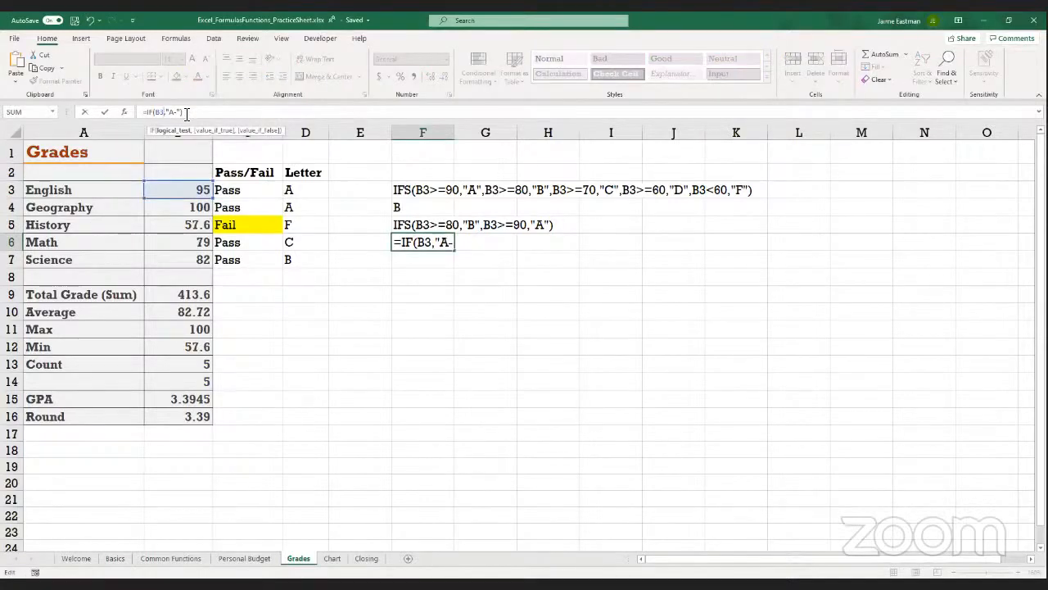
text(>90)
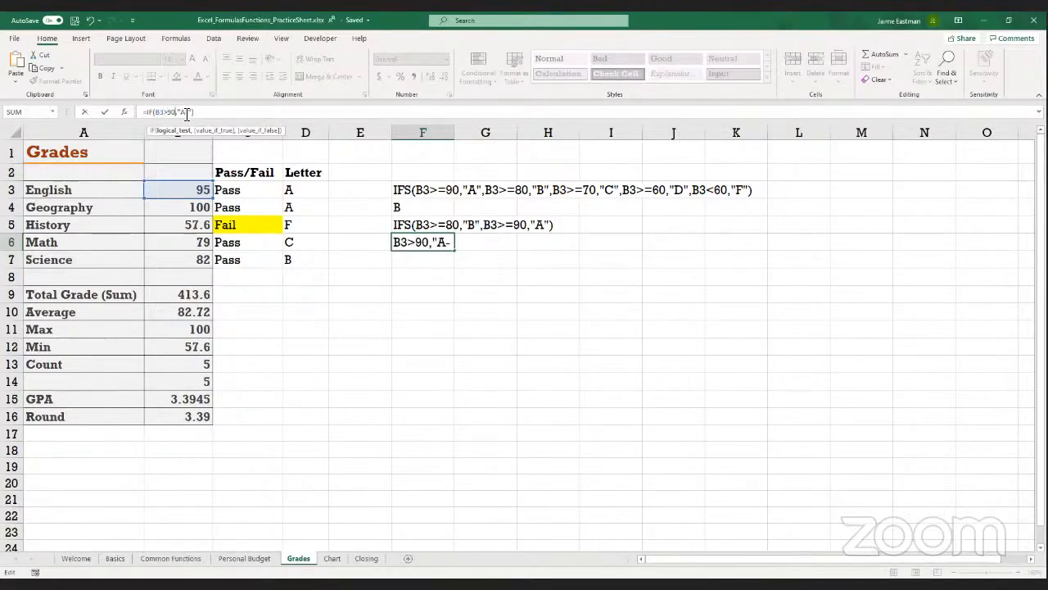
text(<95)
key(Return)
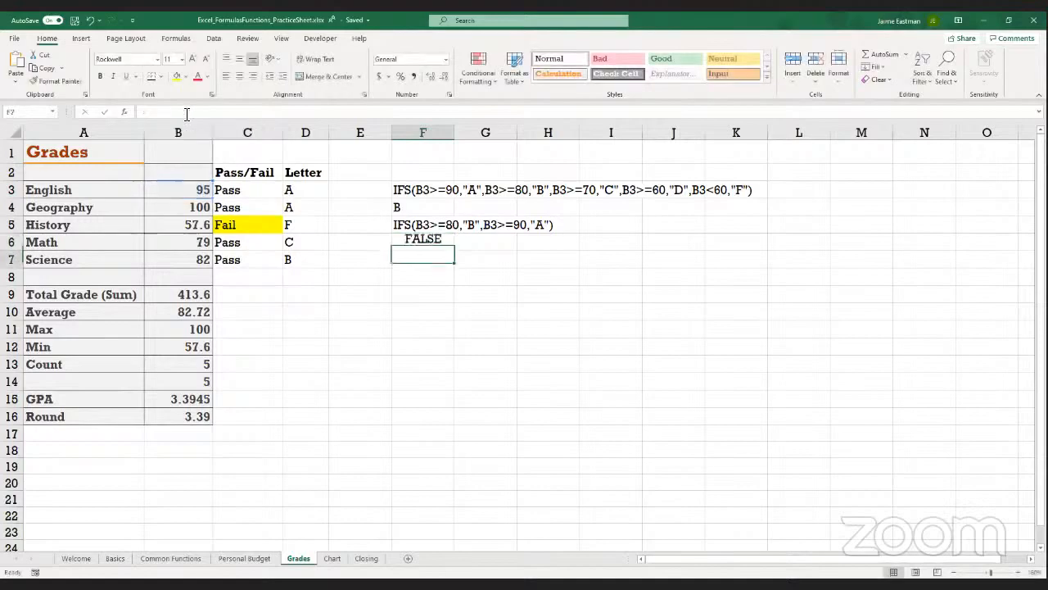
key(Up)
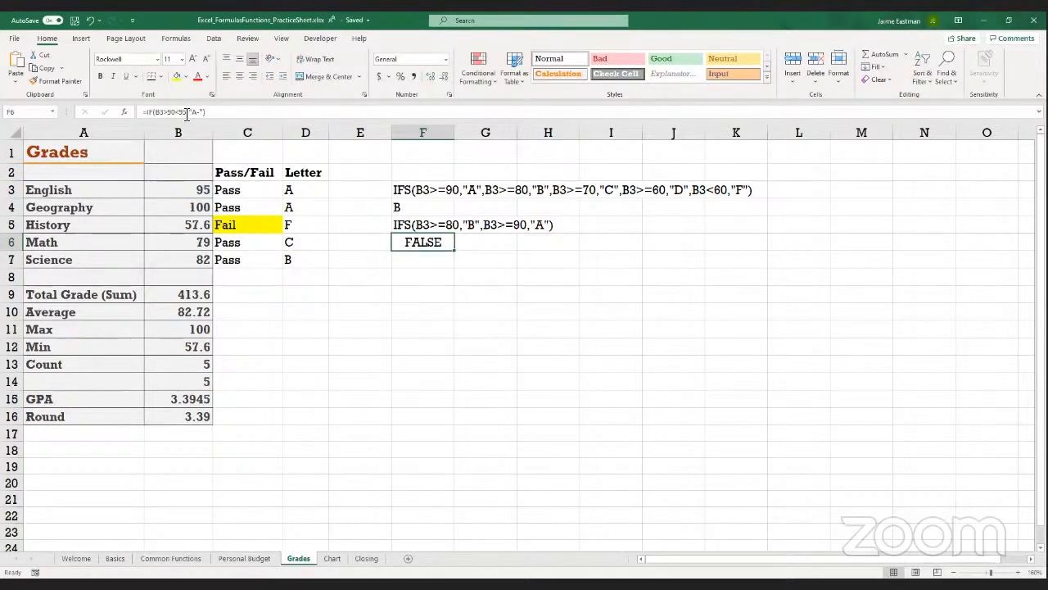
key(Down)
key(Up)
click(362, 23)
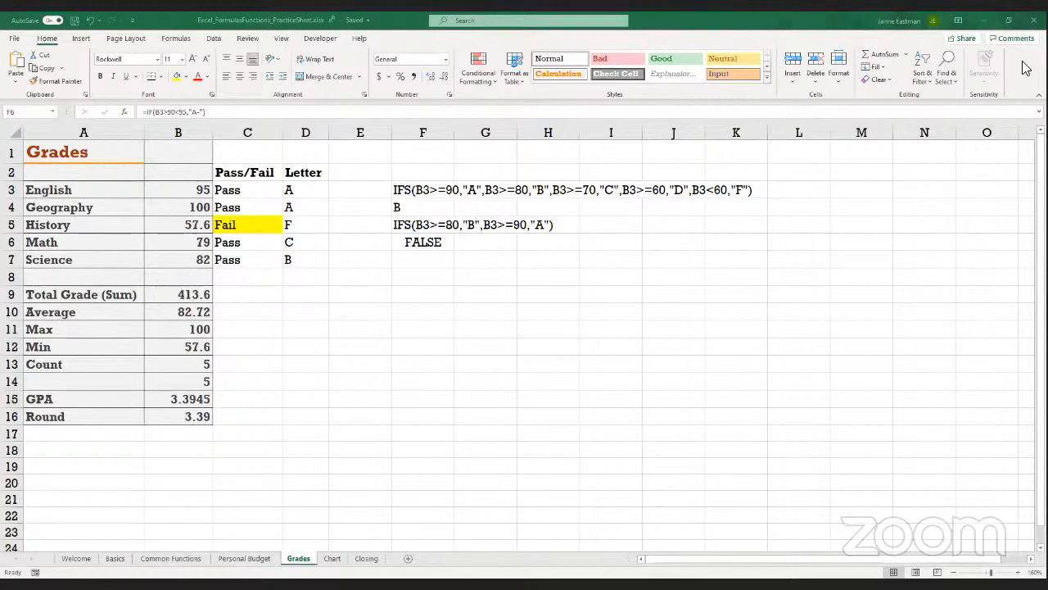
click(840, 226)
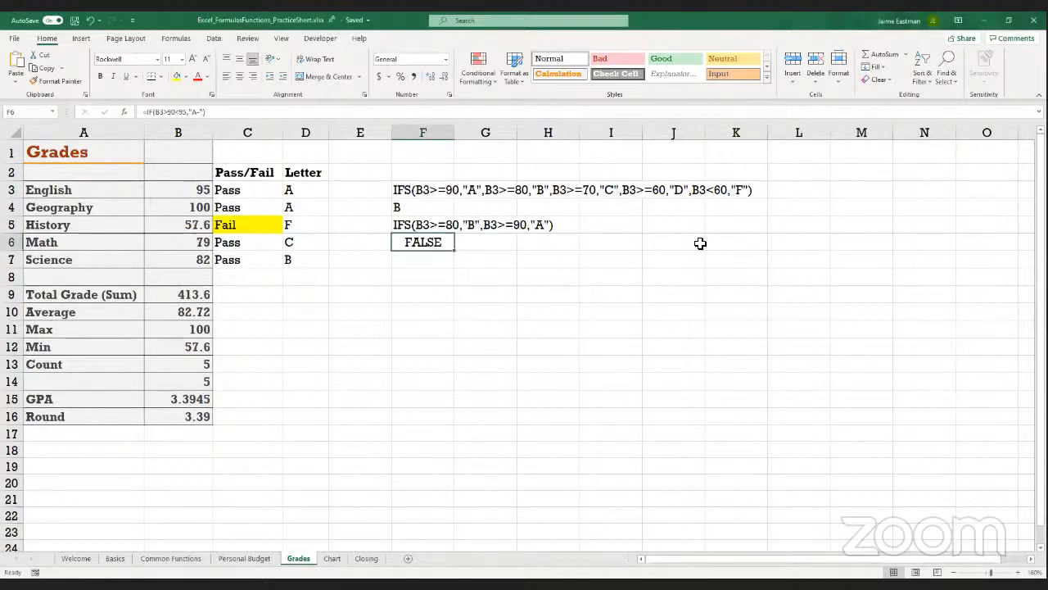
click(440, 296)
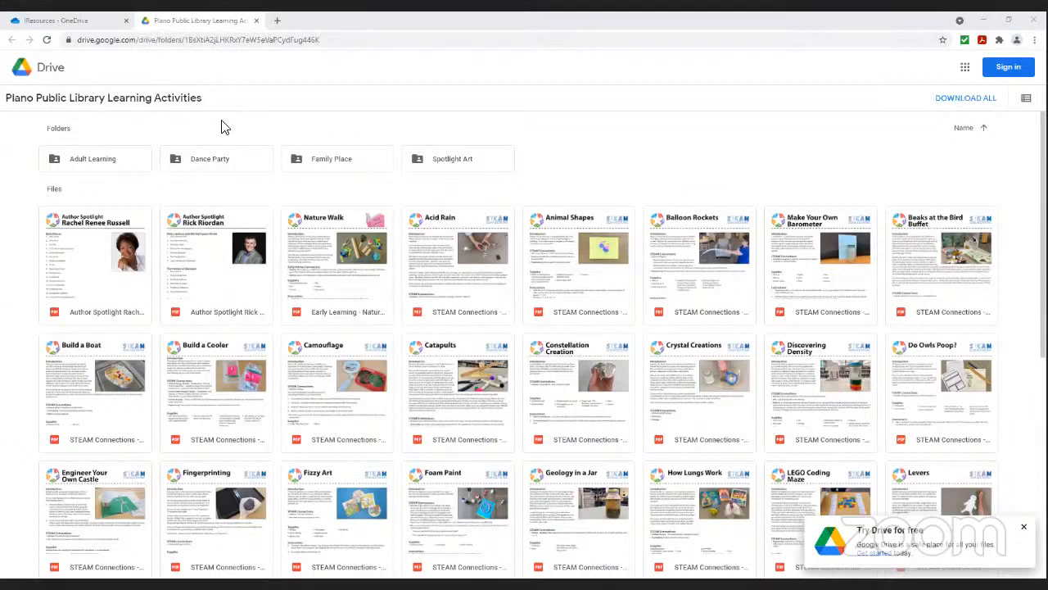
In Google Drive, open the Excel practice sheet under Adult Learning, Digital Skills (Microsoft and Google Classes), Microsoft Excel: Formulas and Functions
double_click(92, 165)
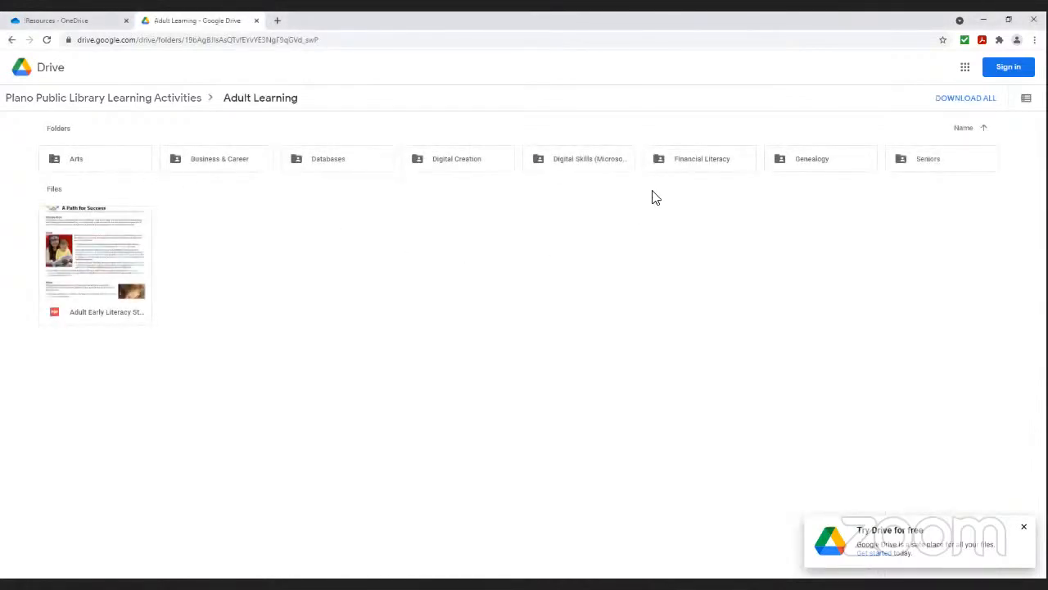
double_click(577, 168)
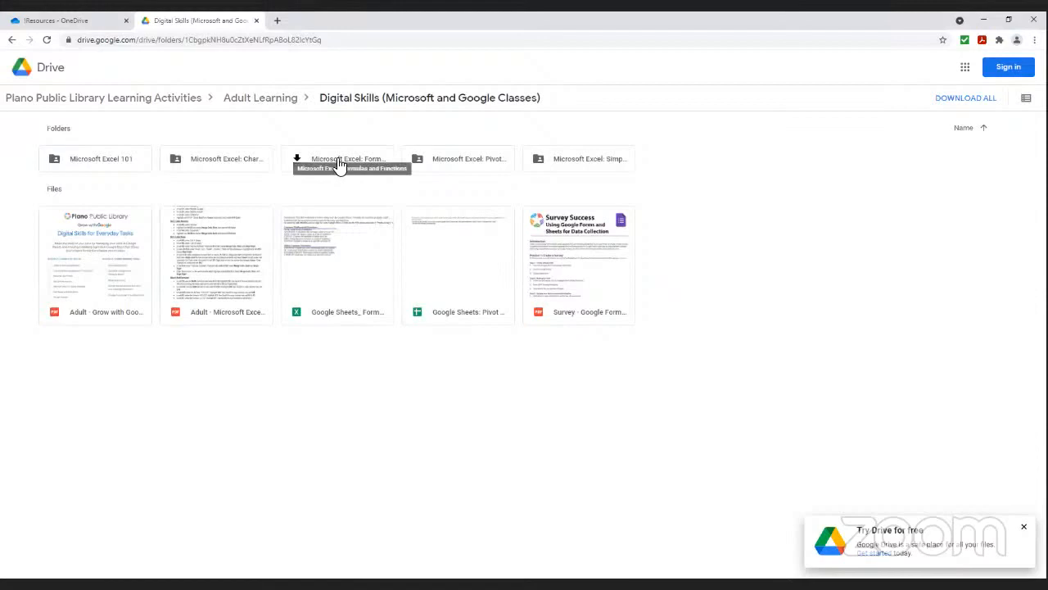
double_click(338, 163)
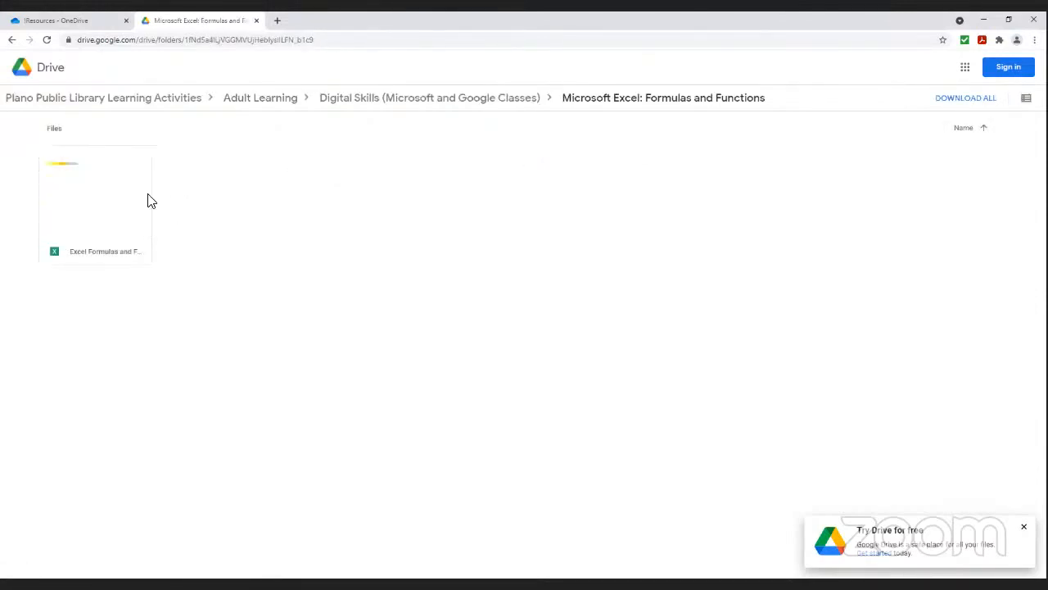
double_click(78, 194)
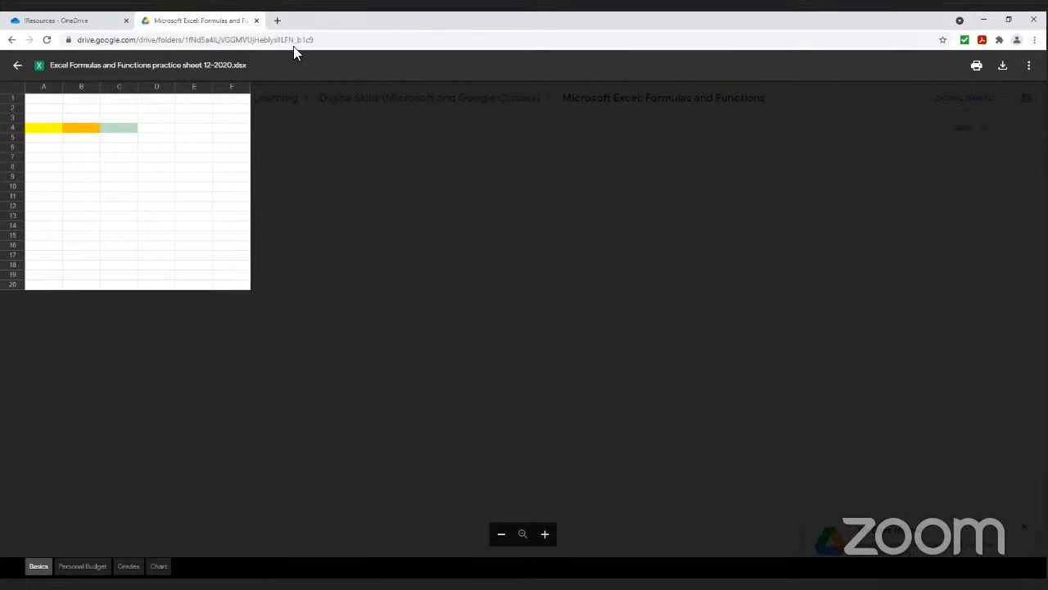
Return to the Digital Skills (Microsoft and Google Classes) folder, closing the file preview, and select the folder's web address
click(333, 40)
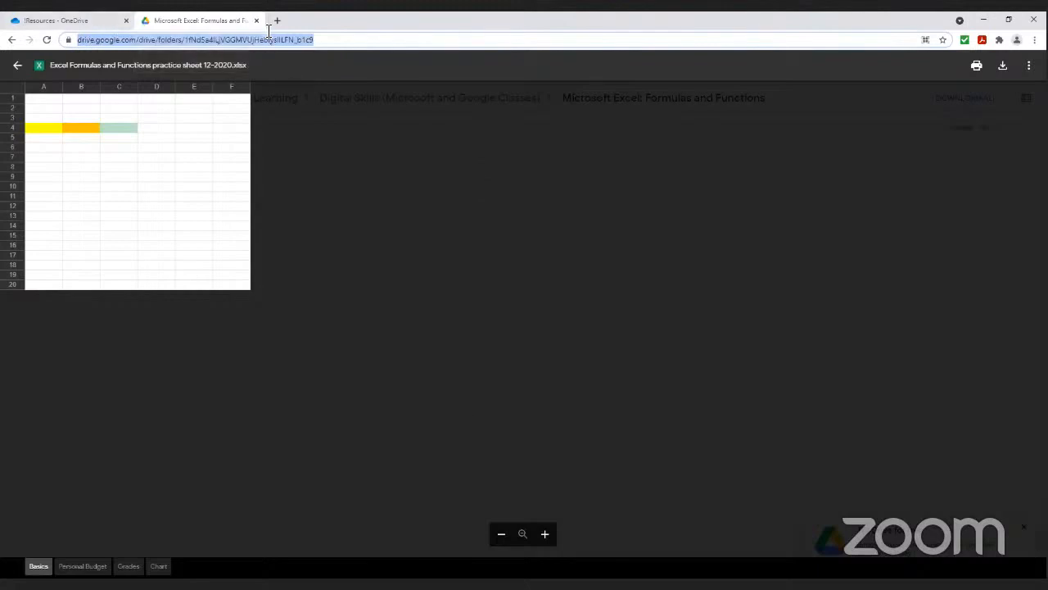
click(11, 40)
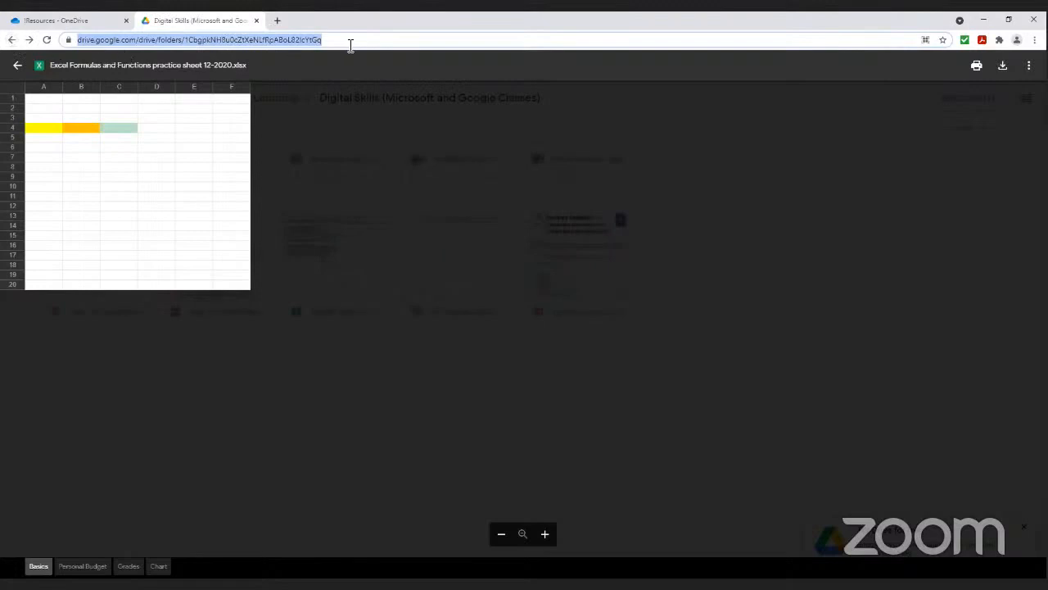
click(25, 67)
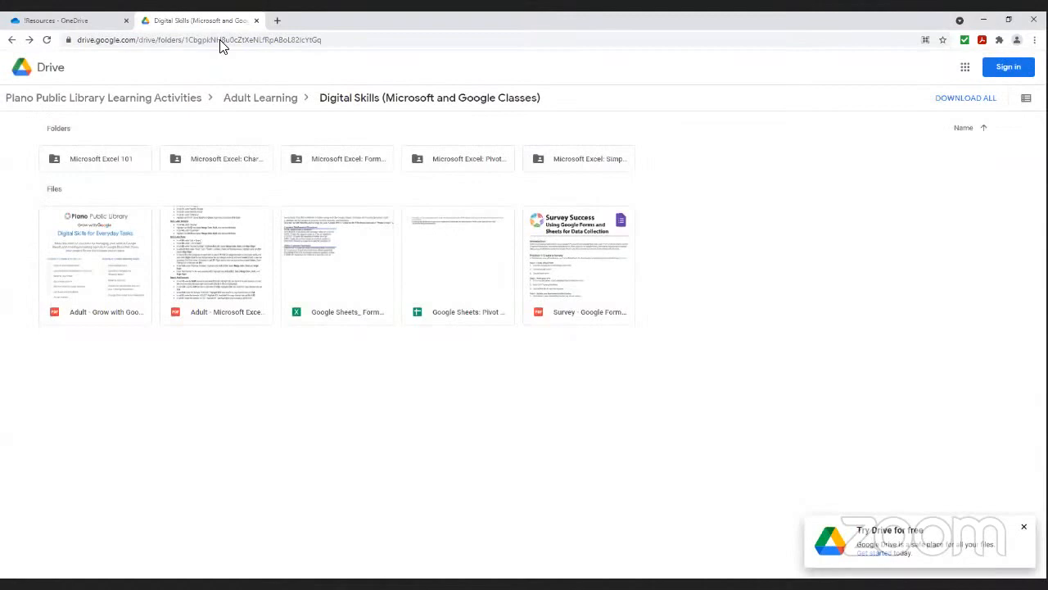
click(219, 40)
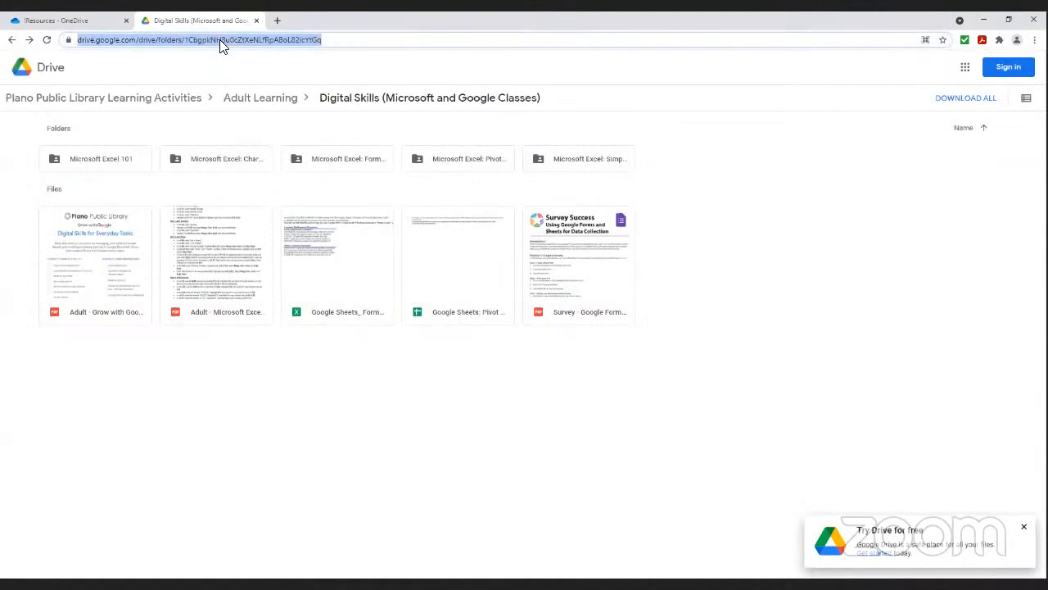
click(304, 101)
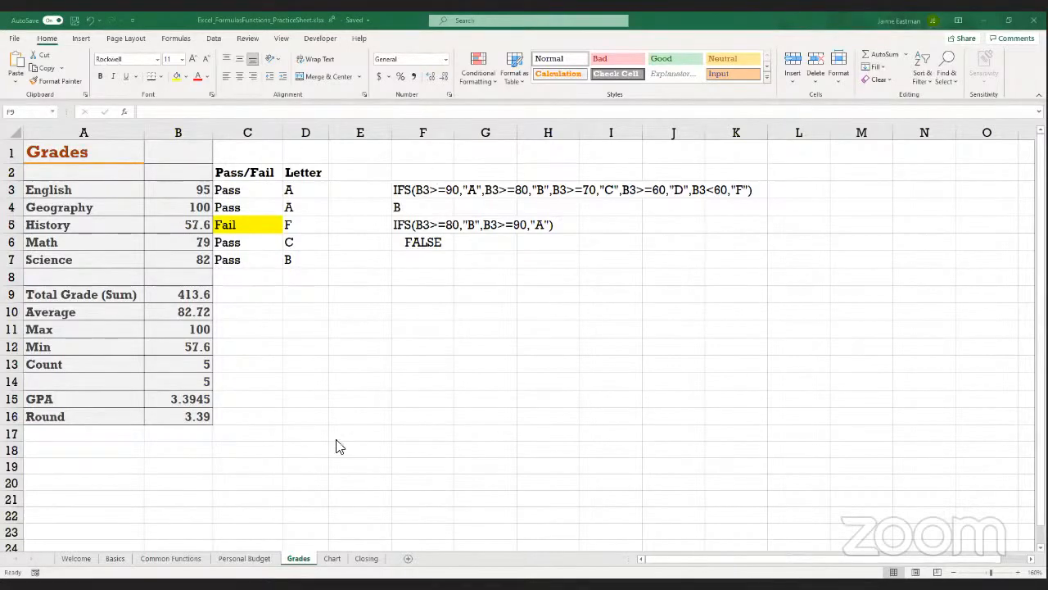
On the Chart sheet, insert a new sheet column before column A
click(334, 561)
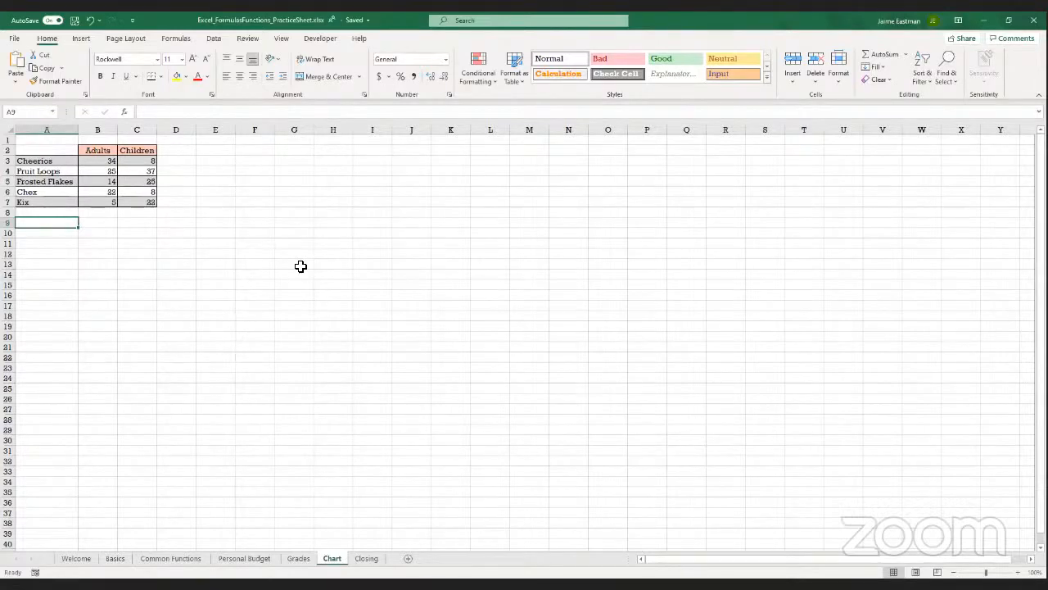
click(45, 129)
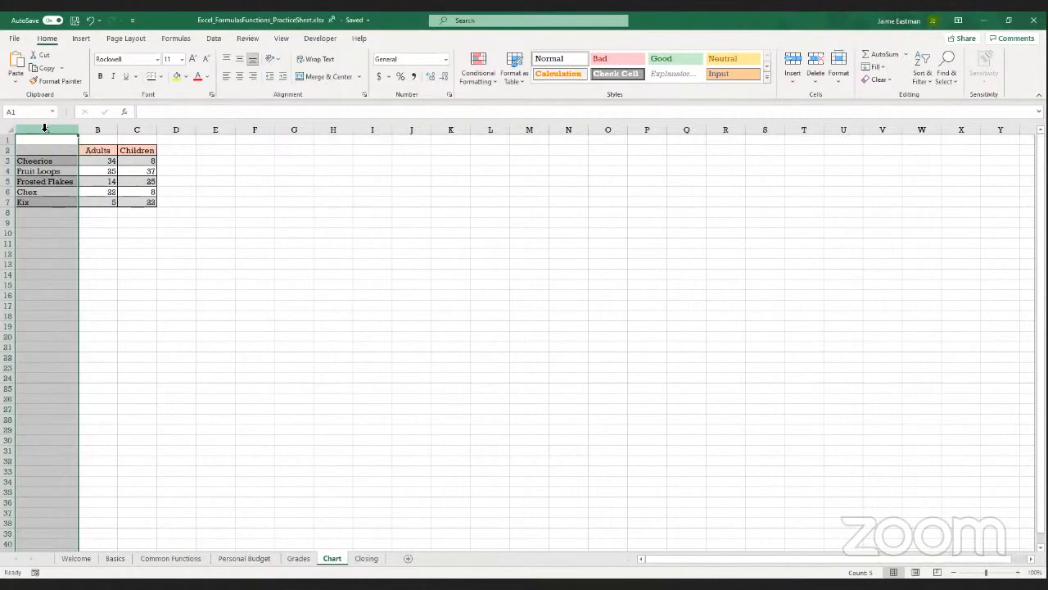
click(798, 85)
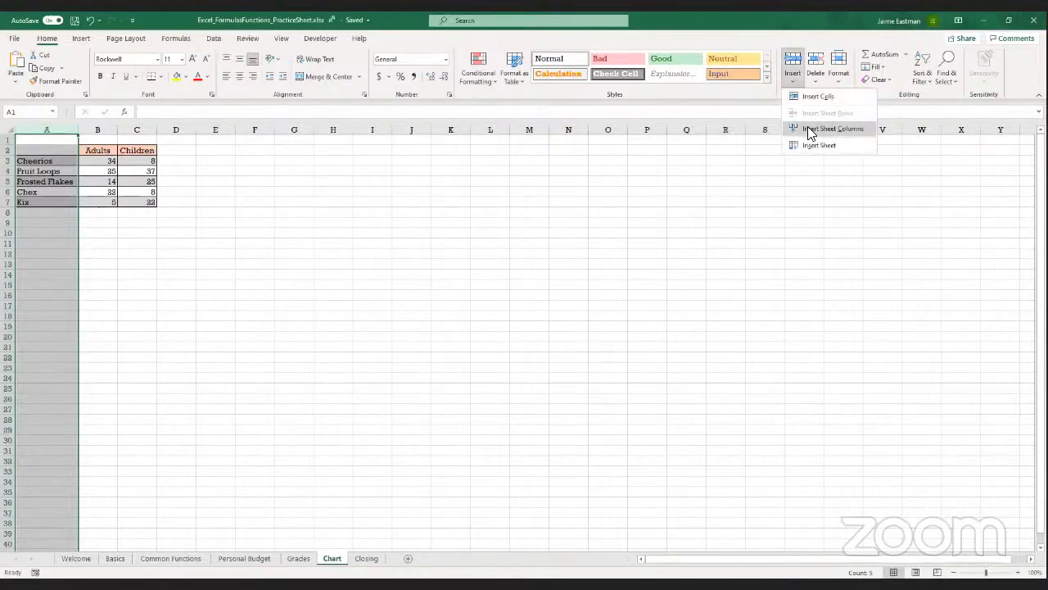
click(811, 131)
Number the cereal rows 1 through 5 in cells A3 to A7
click(36, 160)
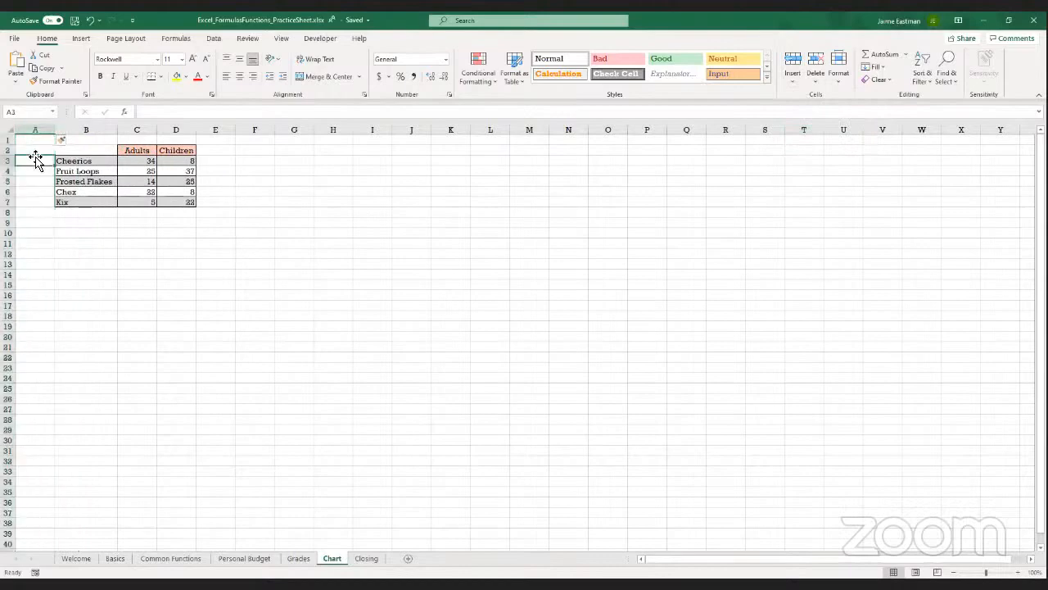
key(ctrl+Home)
click(36, 159)
text(1)
key(Return)
text(2)
key(Return)
text(3)
key(Return)
text(4)
key(Return)
text(5)
key(Return)
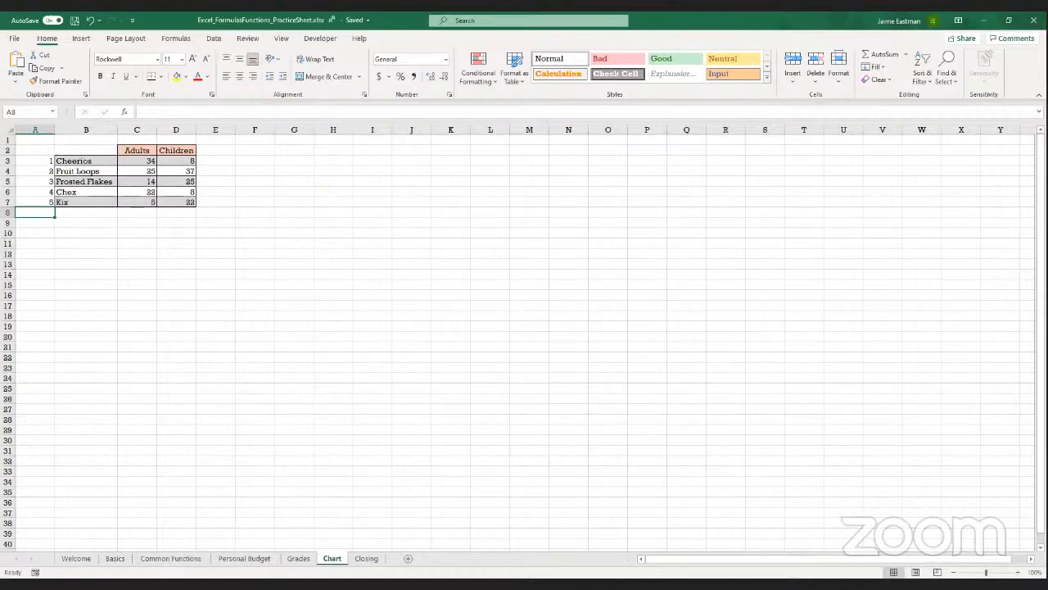
Examine the row numbers in column A beside the cereal names
click(1018, 572)
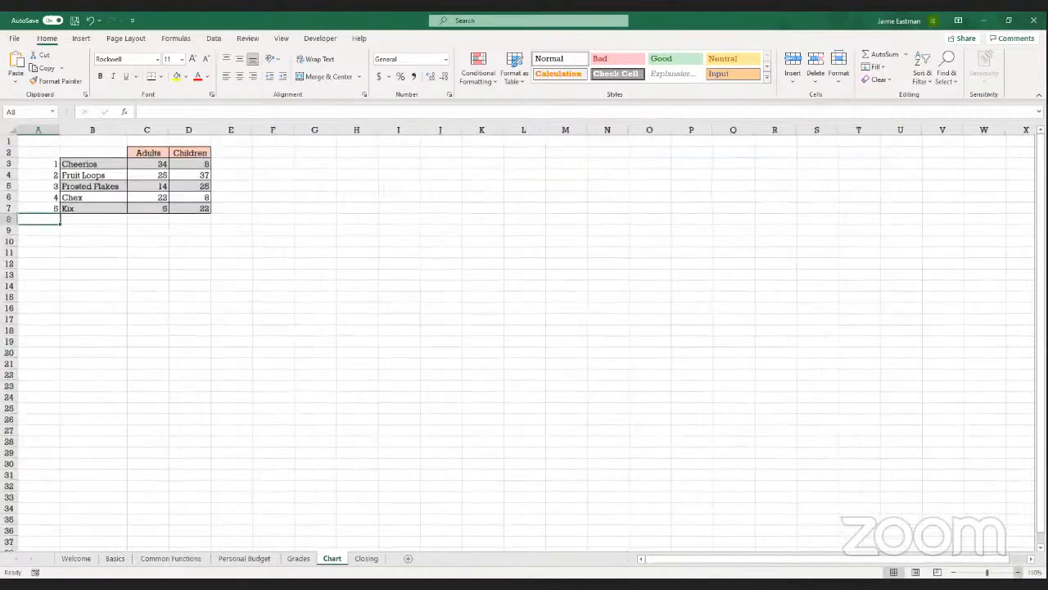
click(1018, 572)
click(1018, 573)
click(1018, 572)
click(1018, 573)
click(1018, 572)
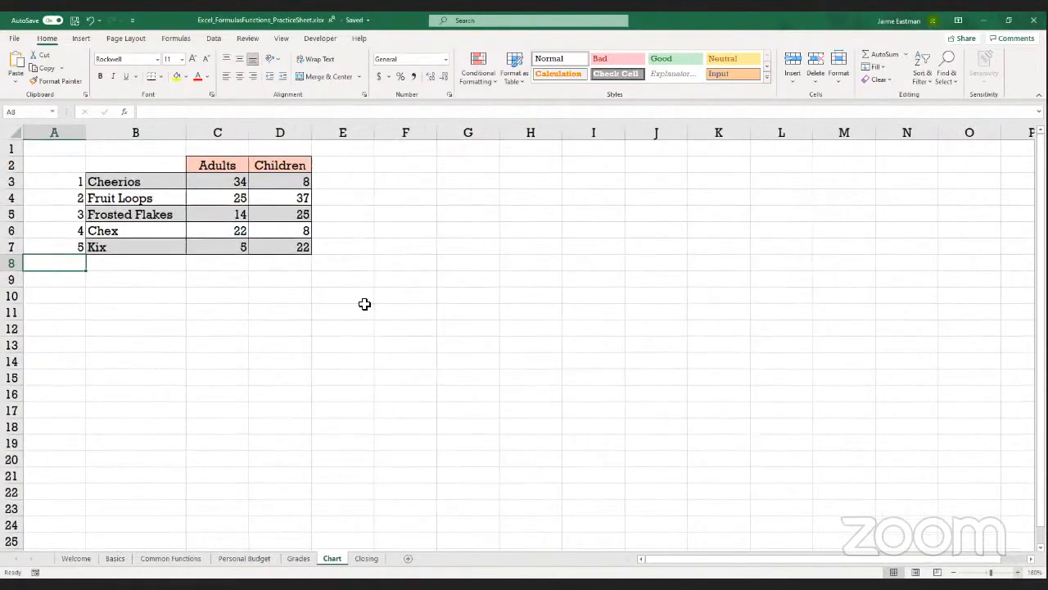
click(55, 133)
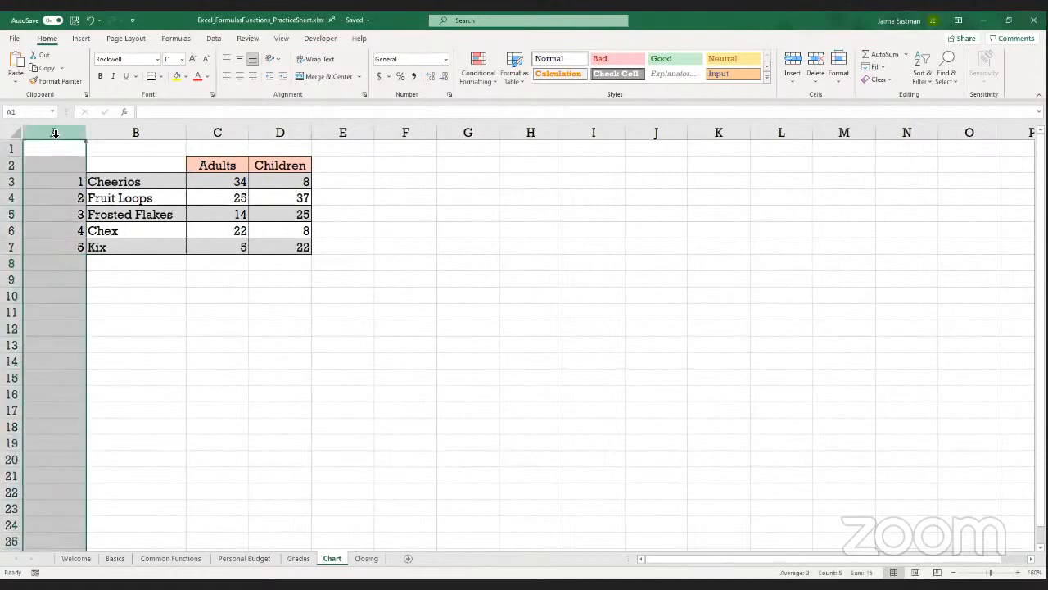
click(62, 180)
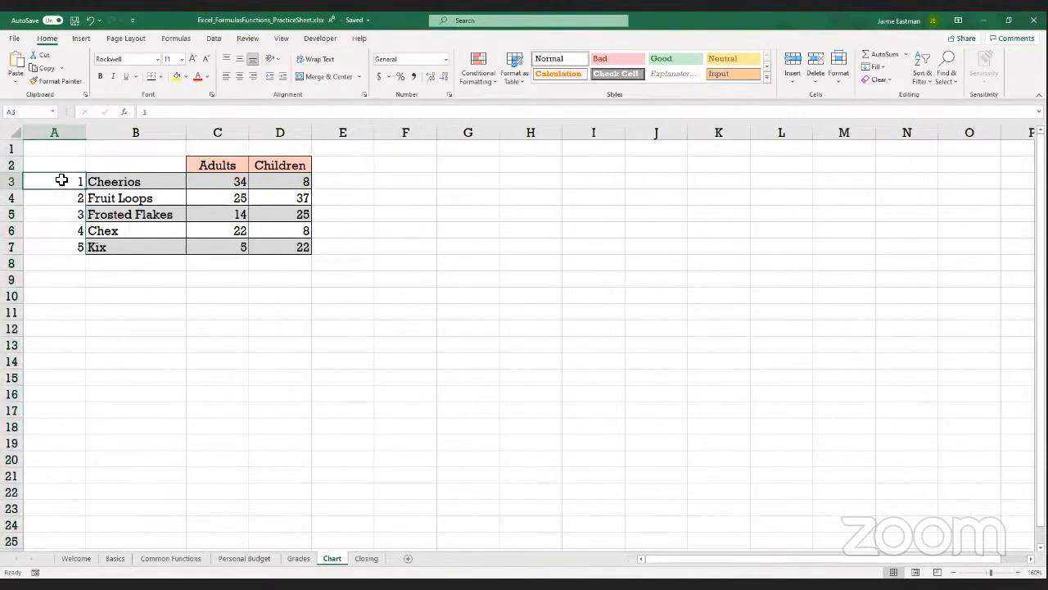
key(Down)
key(Down)
key(Down)
key(Down)
key(Down)
key(Up)
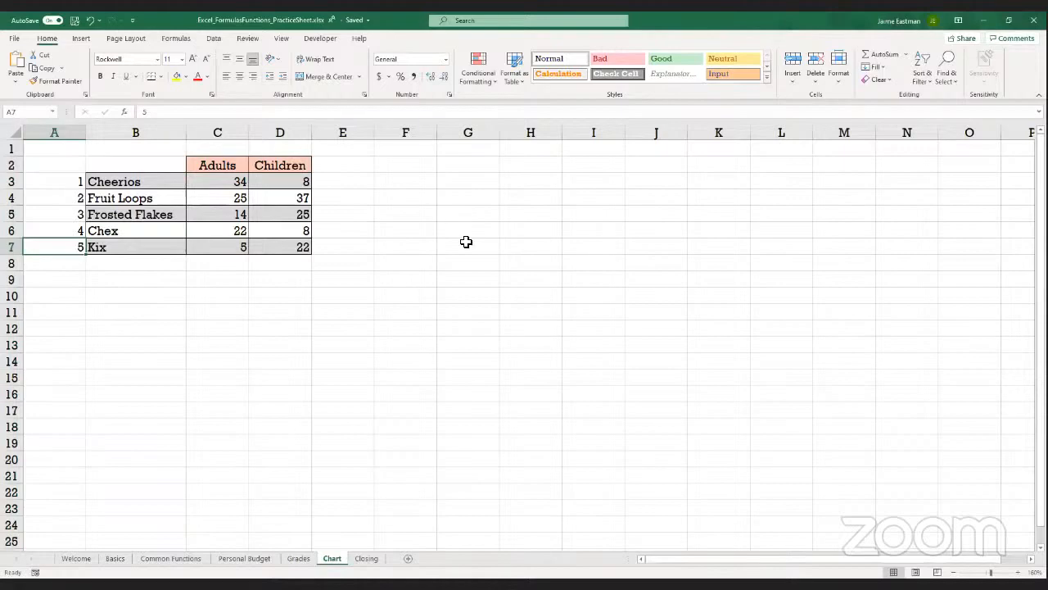
Fill cell F2 with yellow and enter the formula =RANDBETWEEN(1,5) in it
click(402, 168)
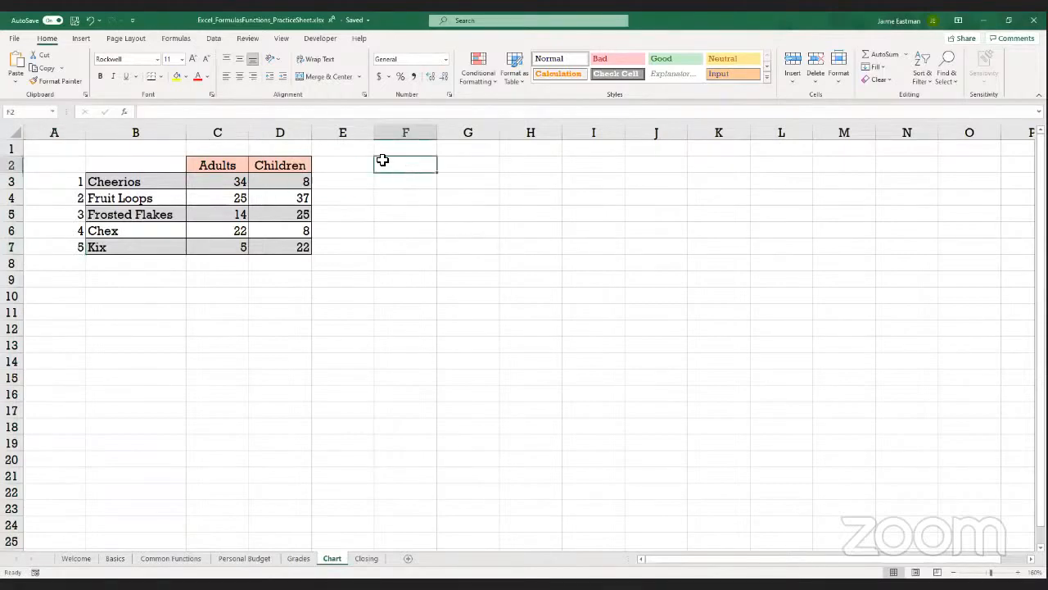
click(175, 76)
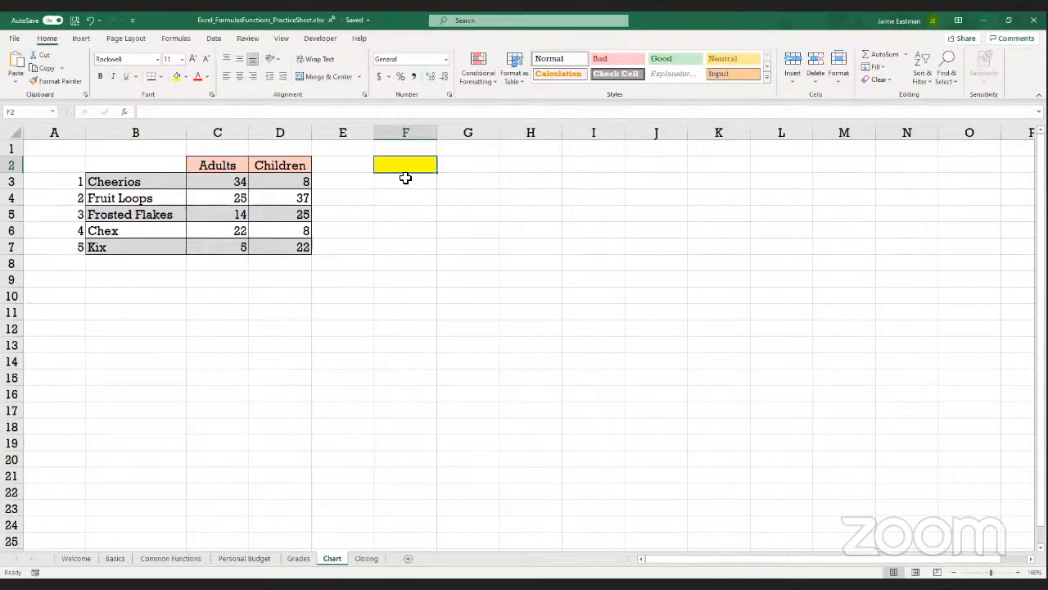
text(=)
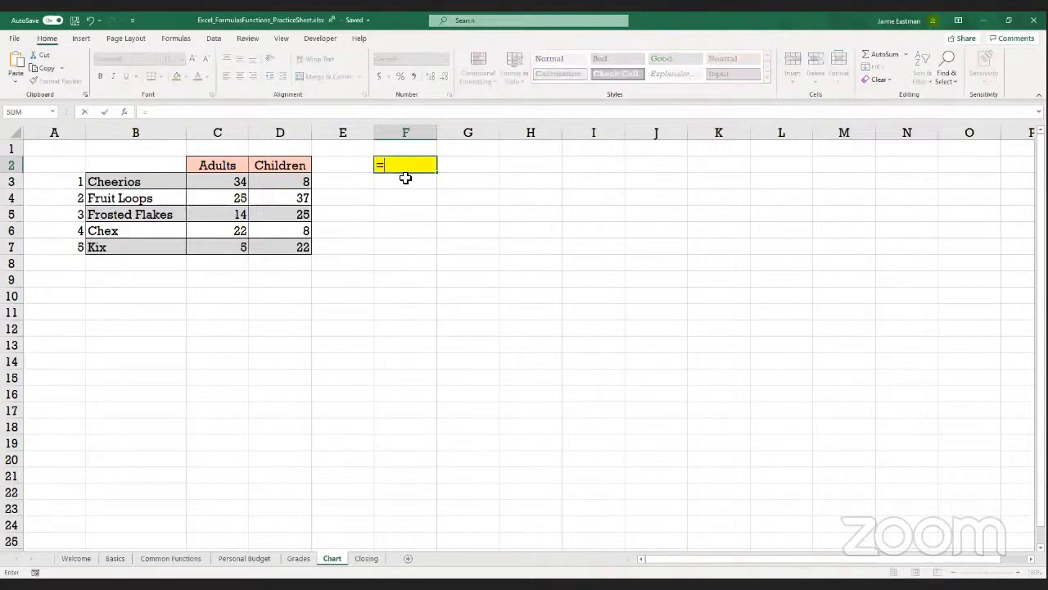
text(randbetween)
key(BackSpace)
key(BackSpace)
key(BackSpace)
key(BackSpace)
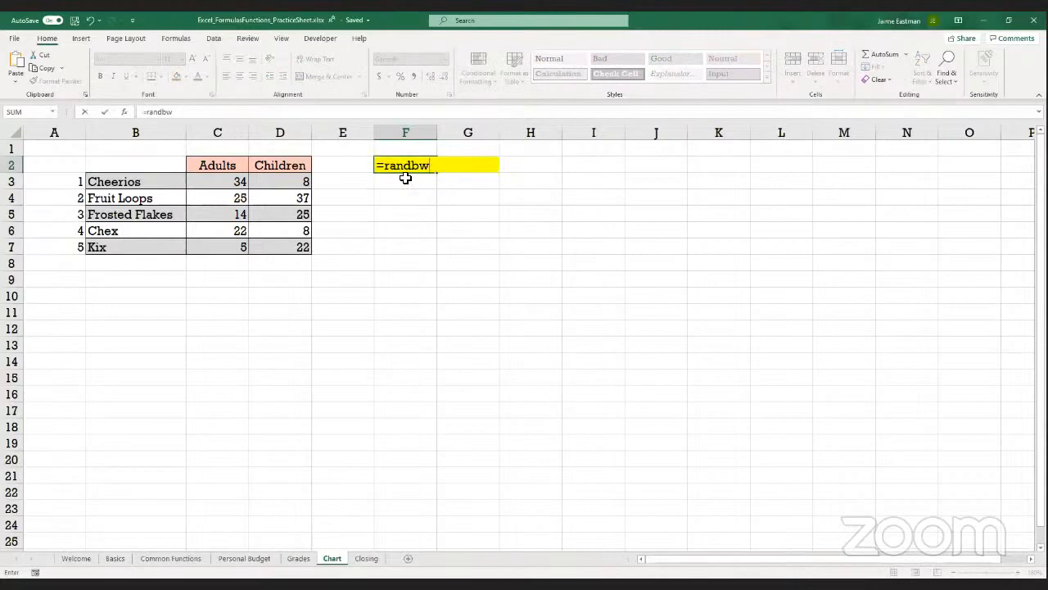
text(etween()
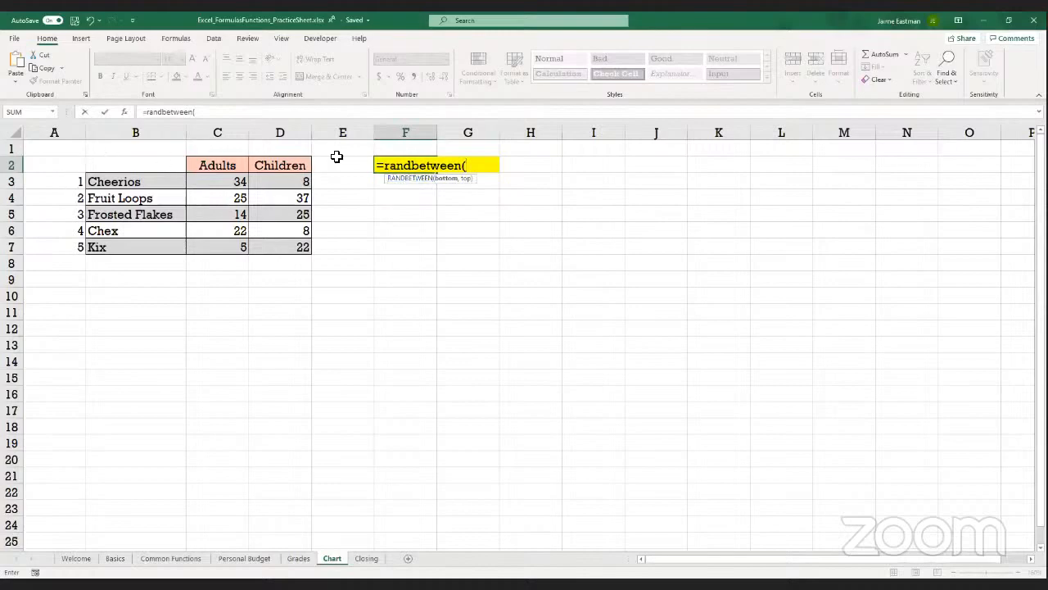
text(1,5)
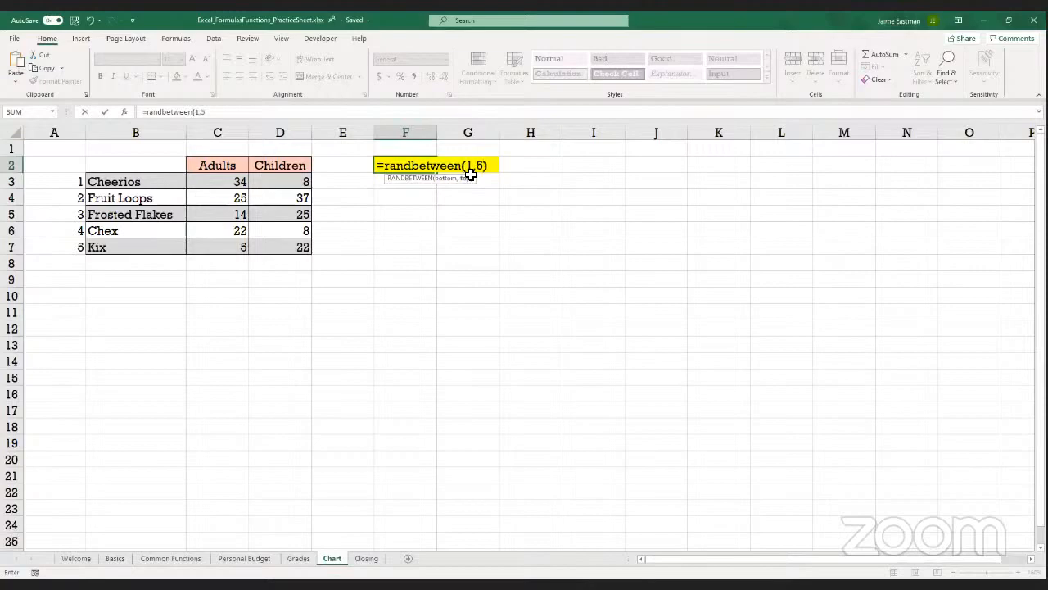
text())
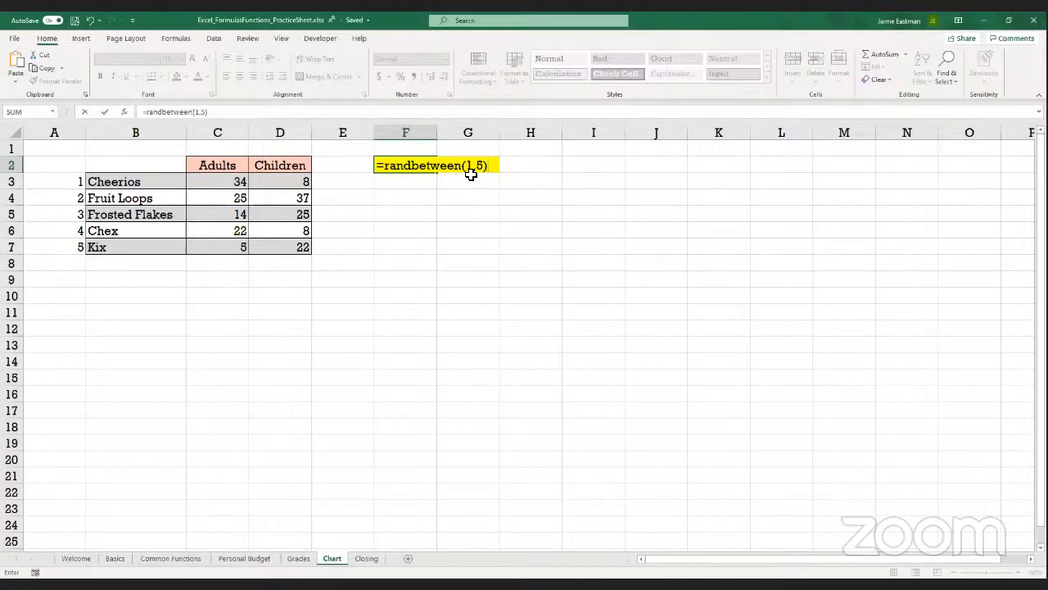
key(Return)
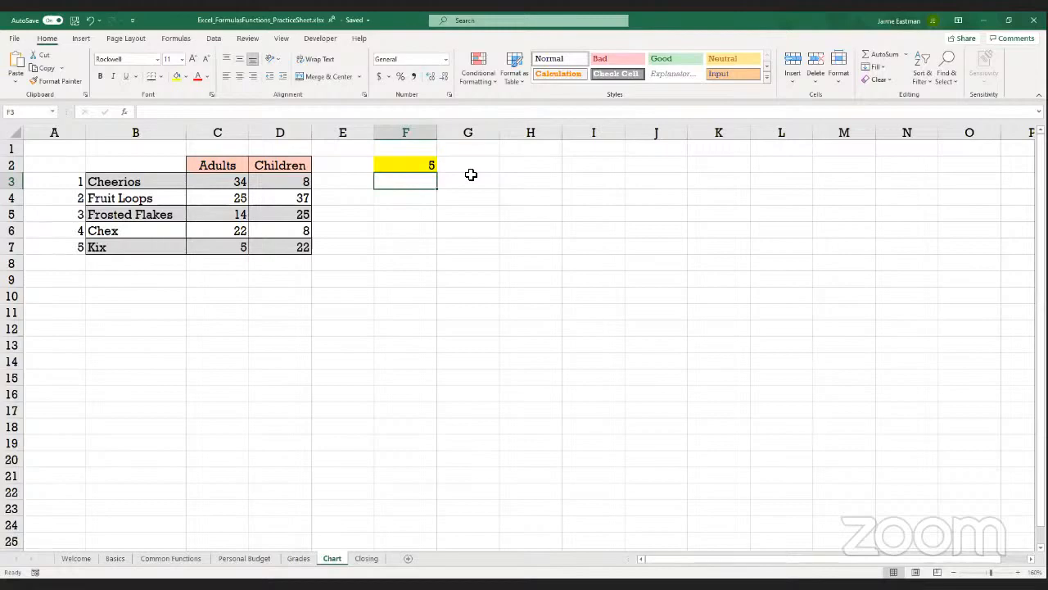
Change the Children value for Cheerios in D3 to 10
click(308, 183)
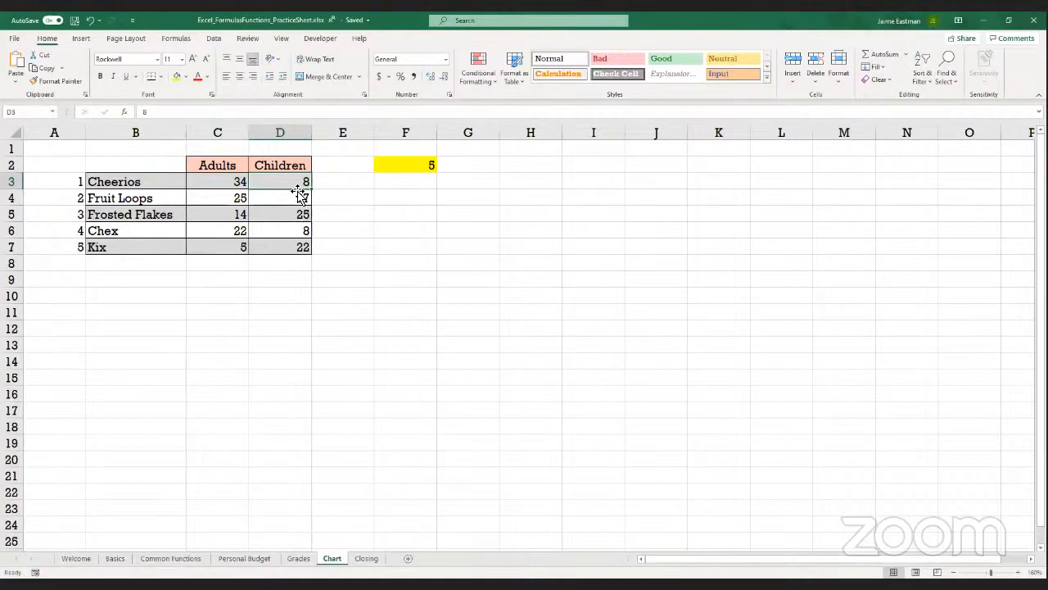
text(10)
key(Return)
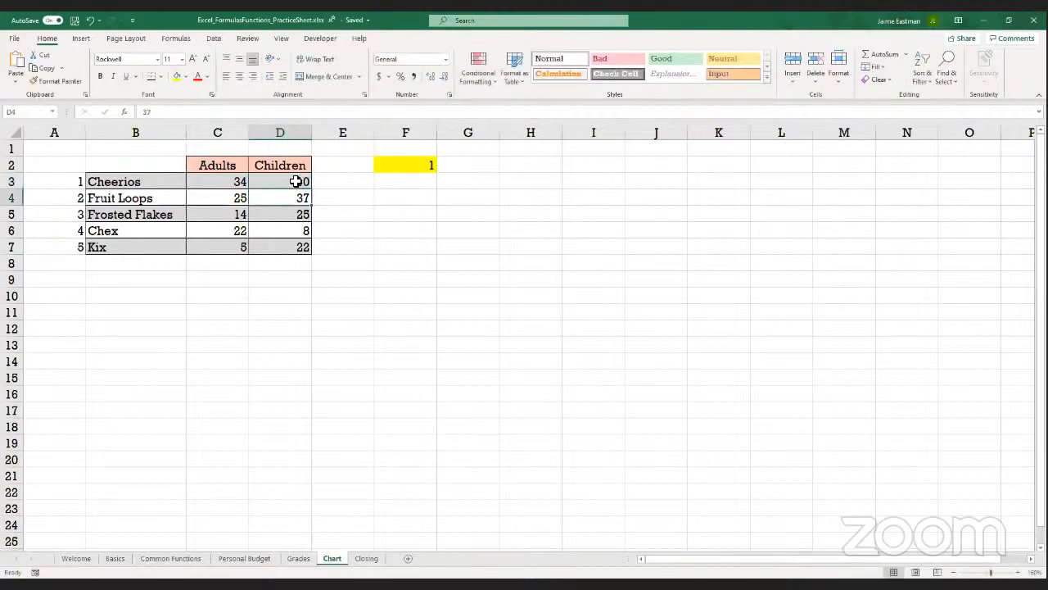
Copy the random number formula cell F2 and paste only its value into G2
key(Right)
key(Right)
key(Up)
key(Up)
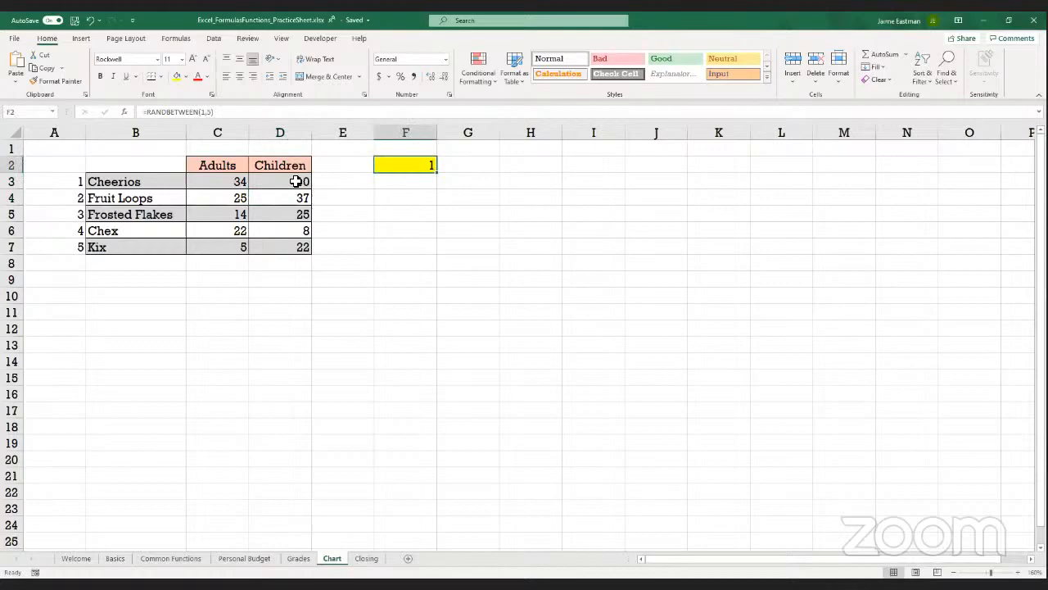
right_click(399, 166)
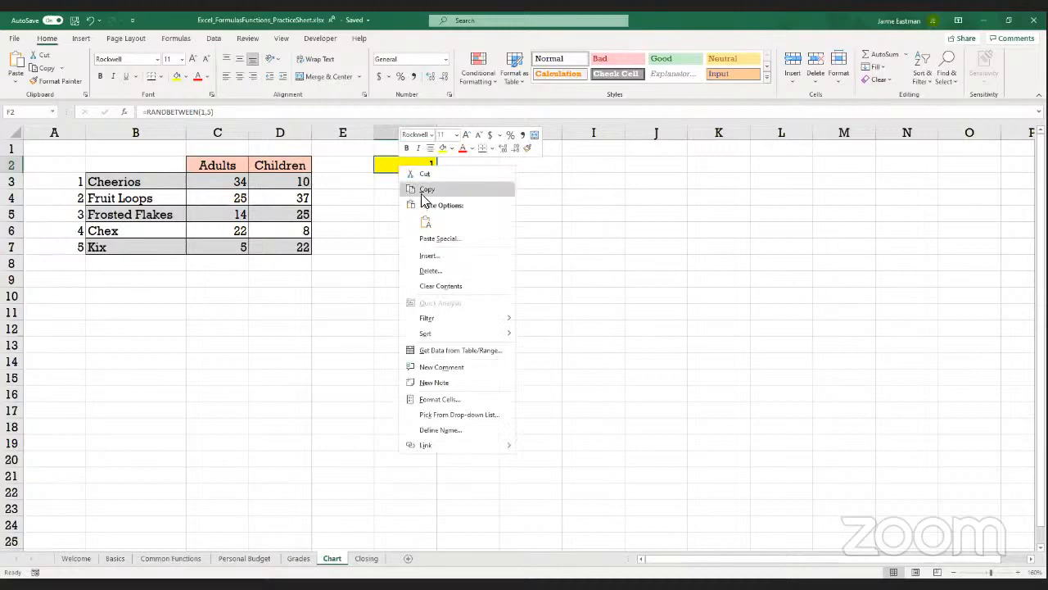
click(427, 190)
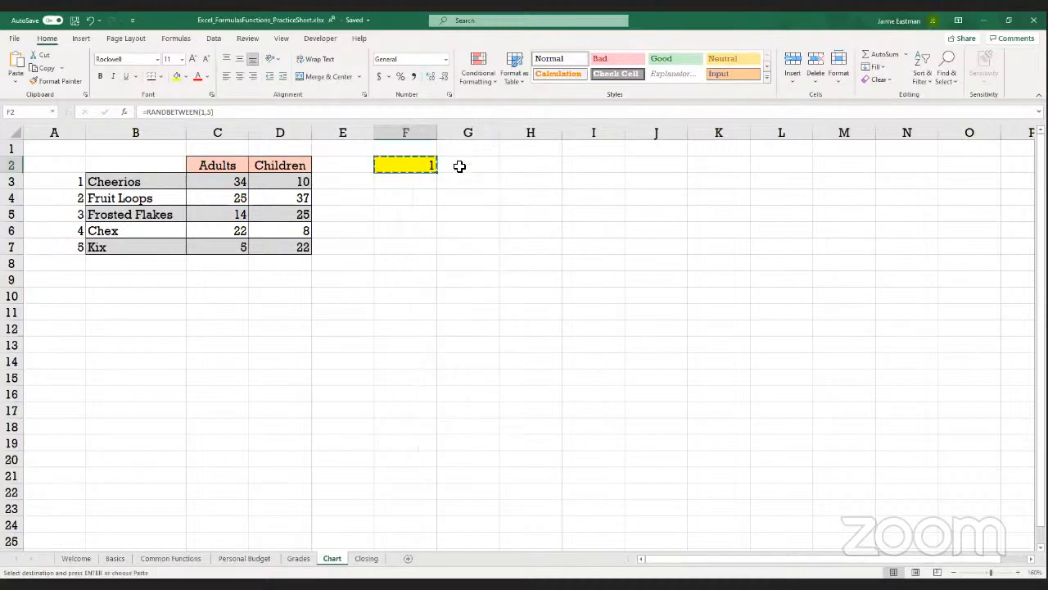
right_click(458, 171)
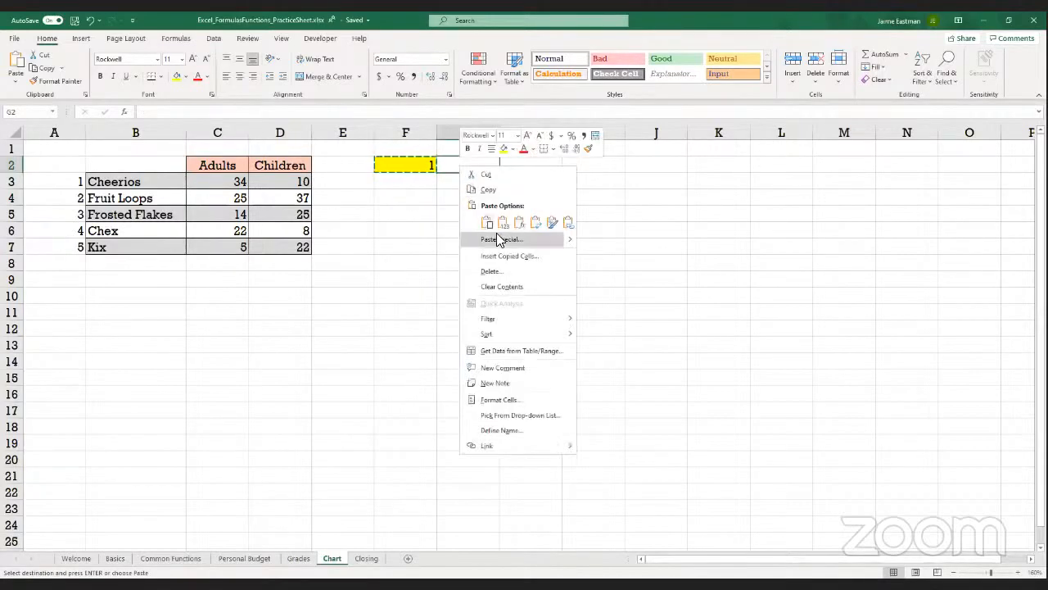
click(502, 224)
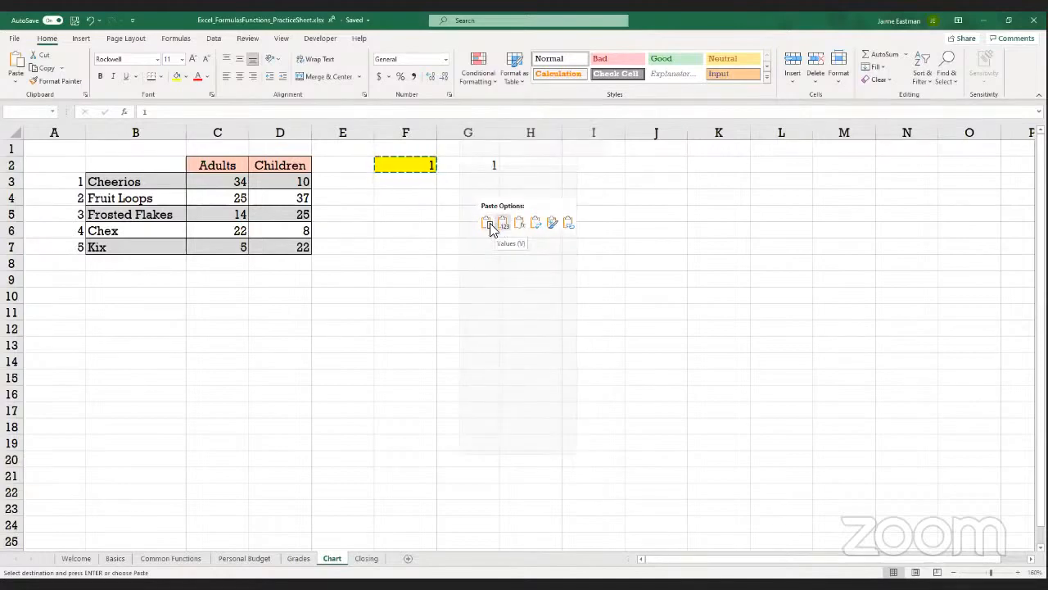
click(504, 228)
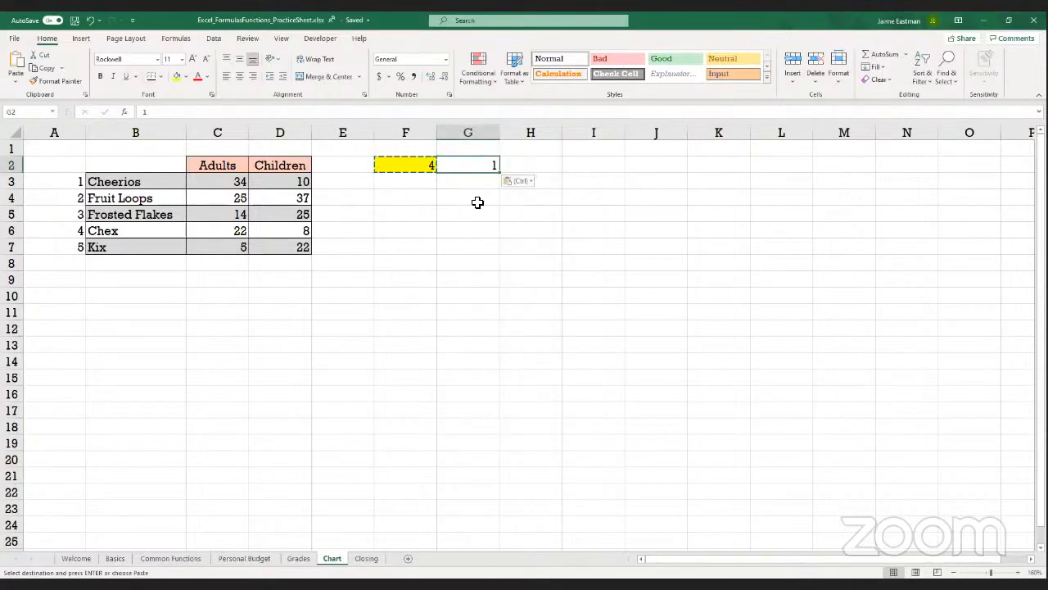
click(504, 215)
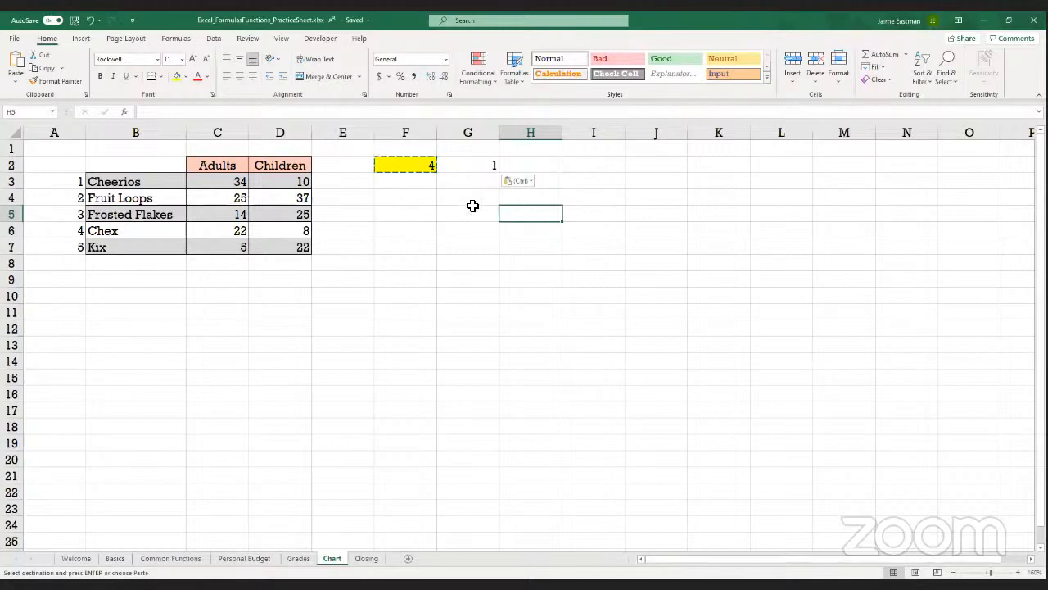
Clear the contents of G2 and fill the cell with yellow
click(488, 165)
key(Delete)
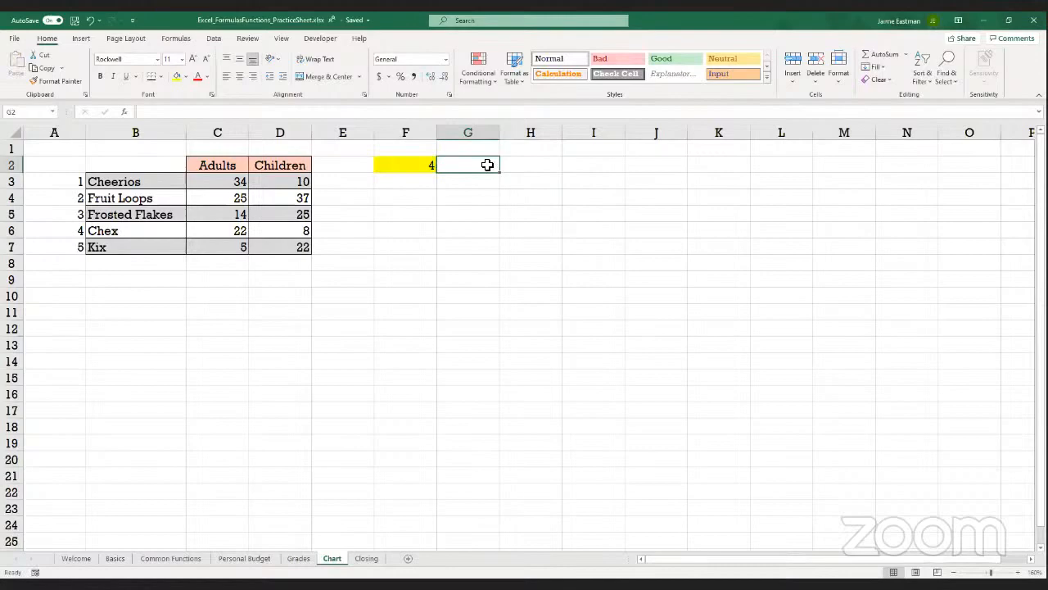
click(176, 76)
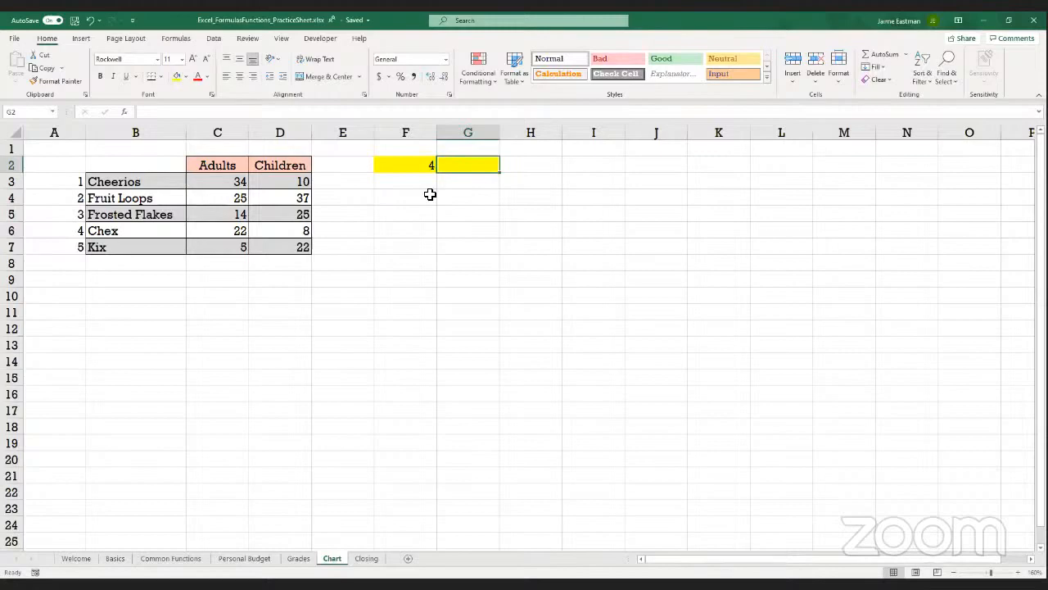
Enter the formula =LOOKUP(F2,A3:A7,B3:B7) in G2 to return the cereal name matching the random number
text(=)
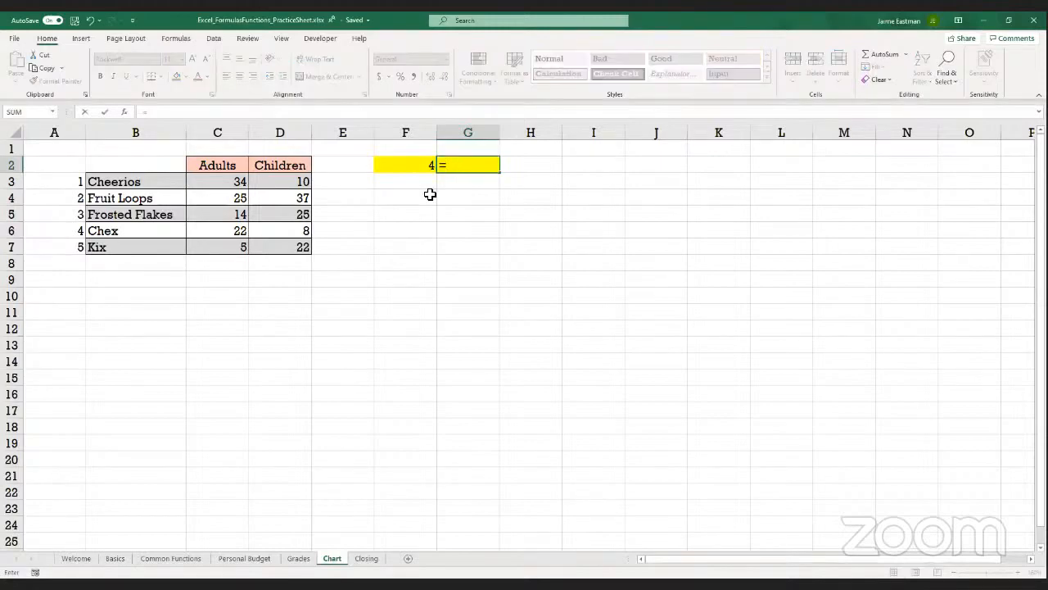
text(lookup()
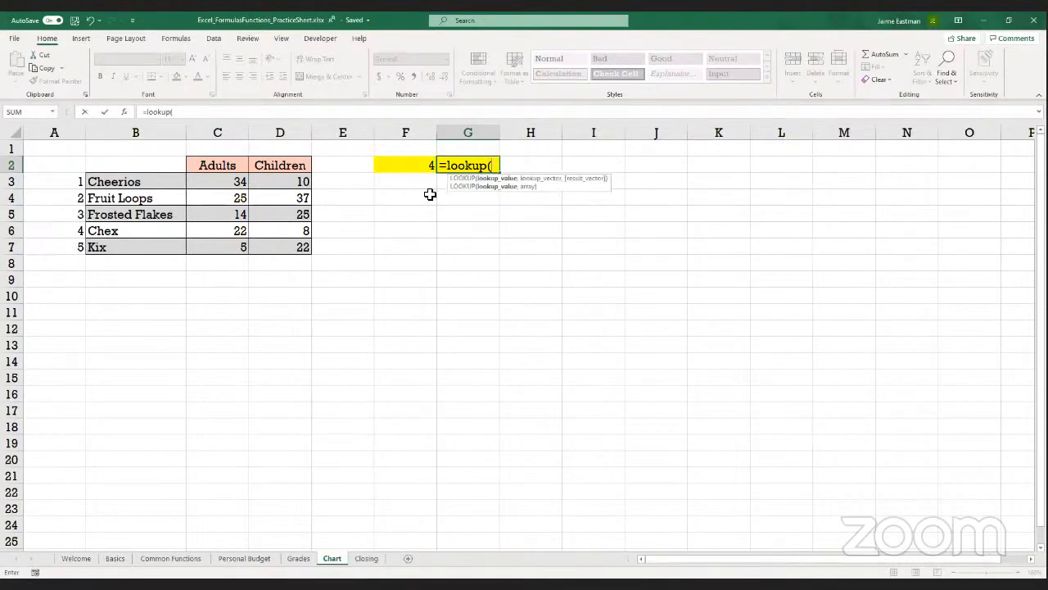
click(404, 163)
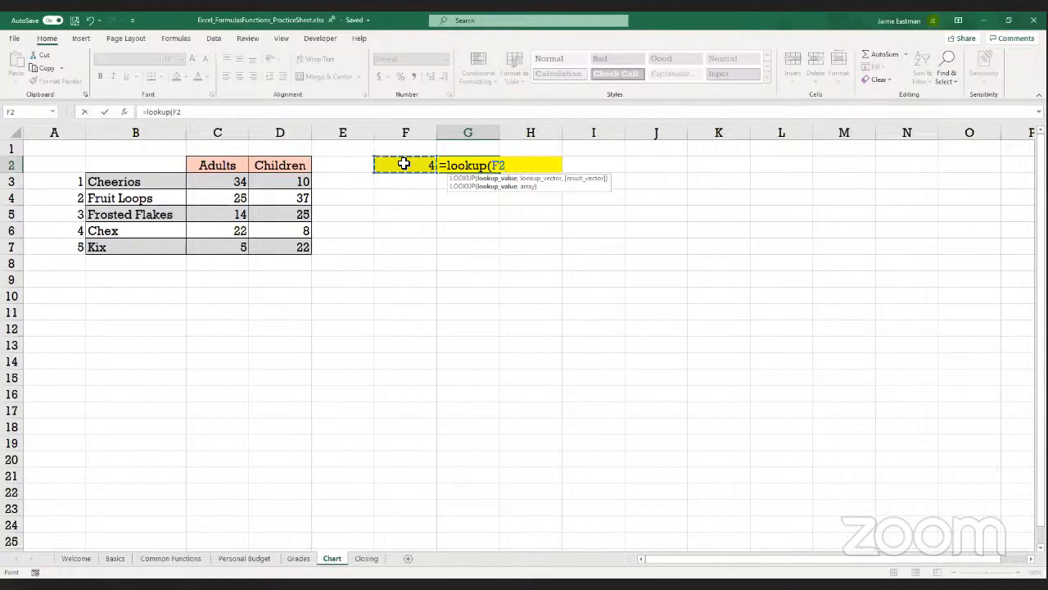
text(,A)
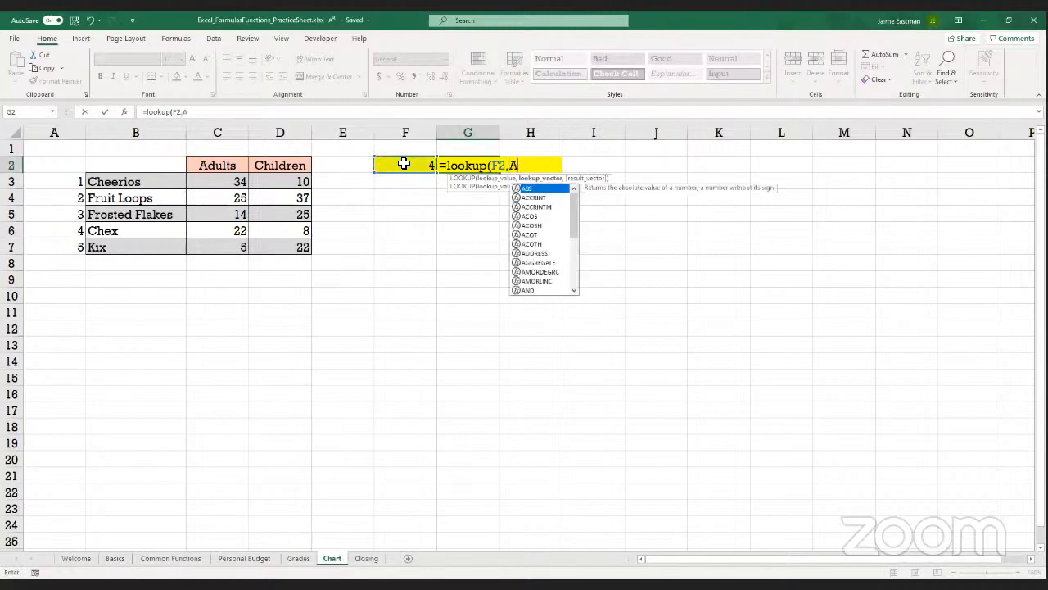
text(3A)
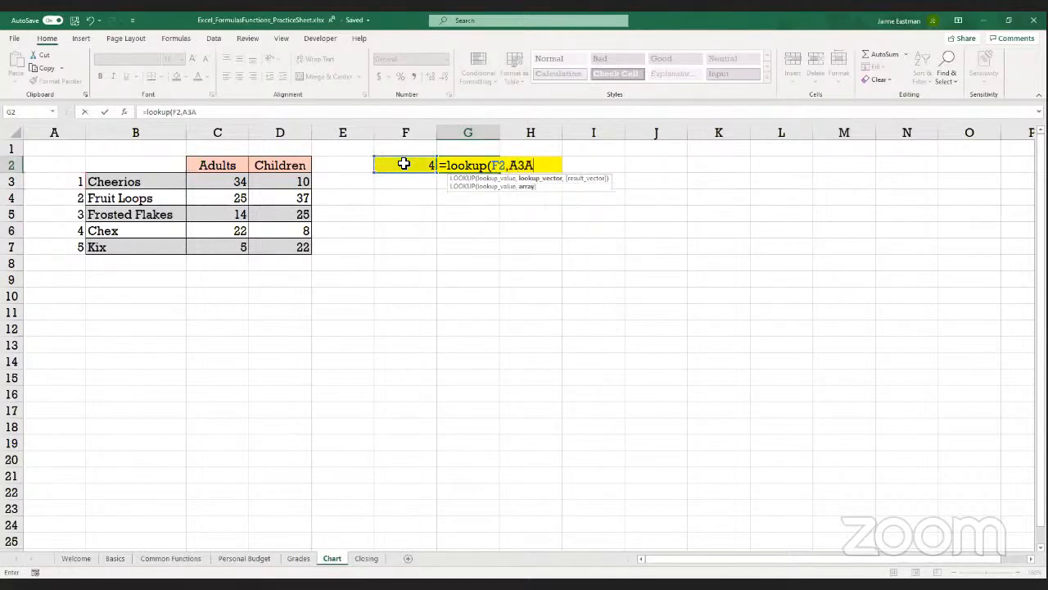
key(BackSpace)
text(:)
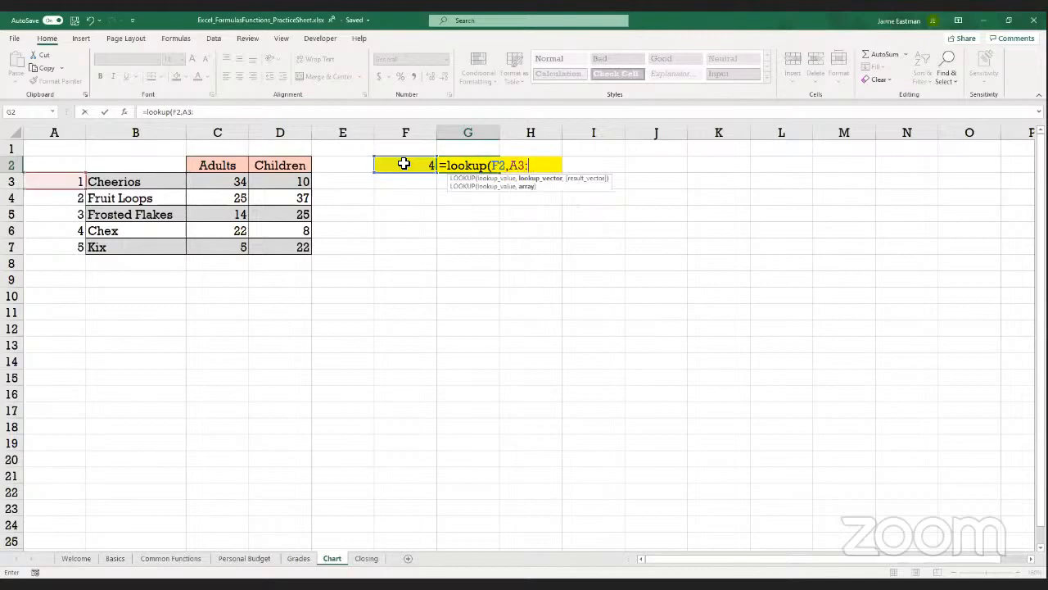
text(A7)
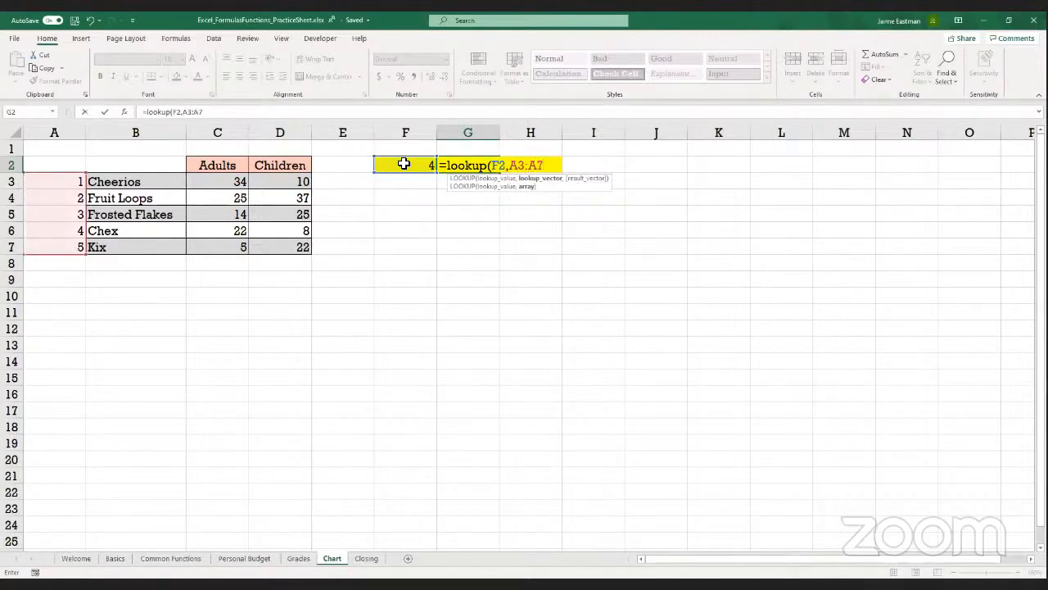
text(,B3:)
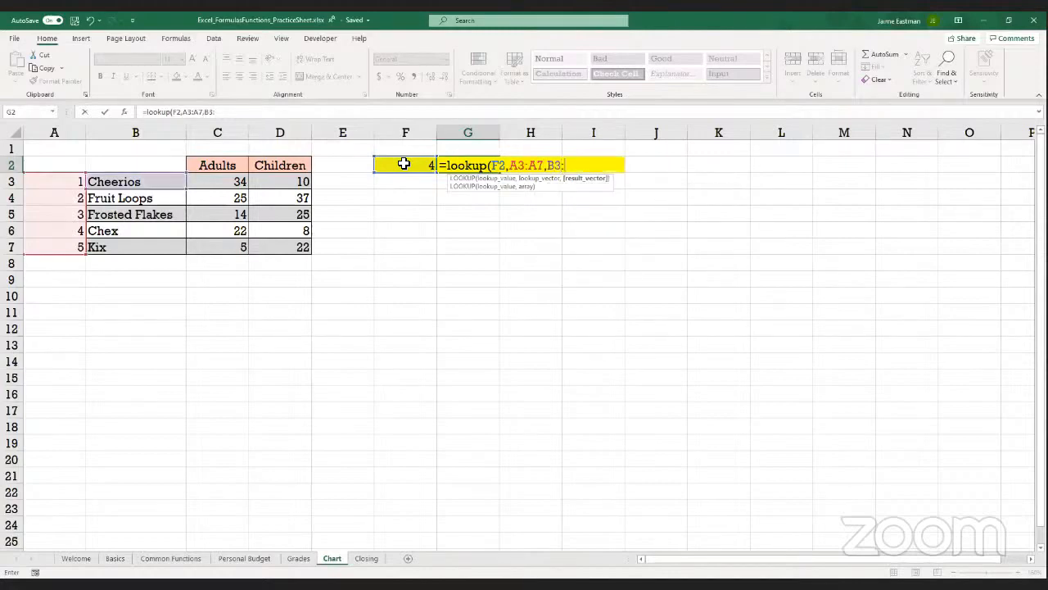
text(B7))
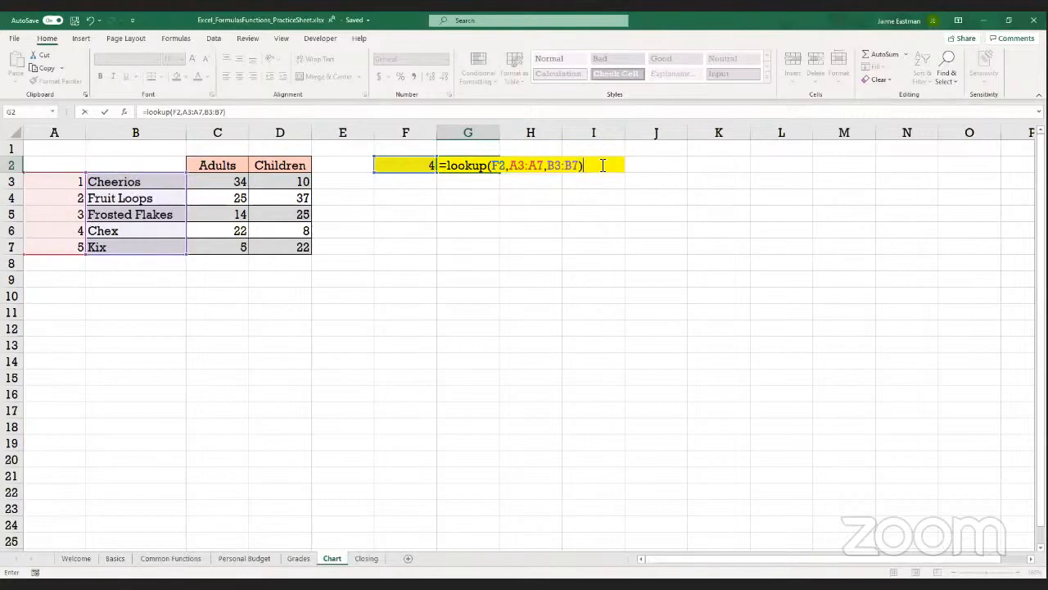
key(Return)
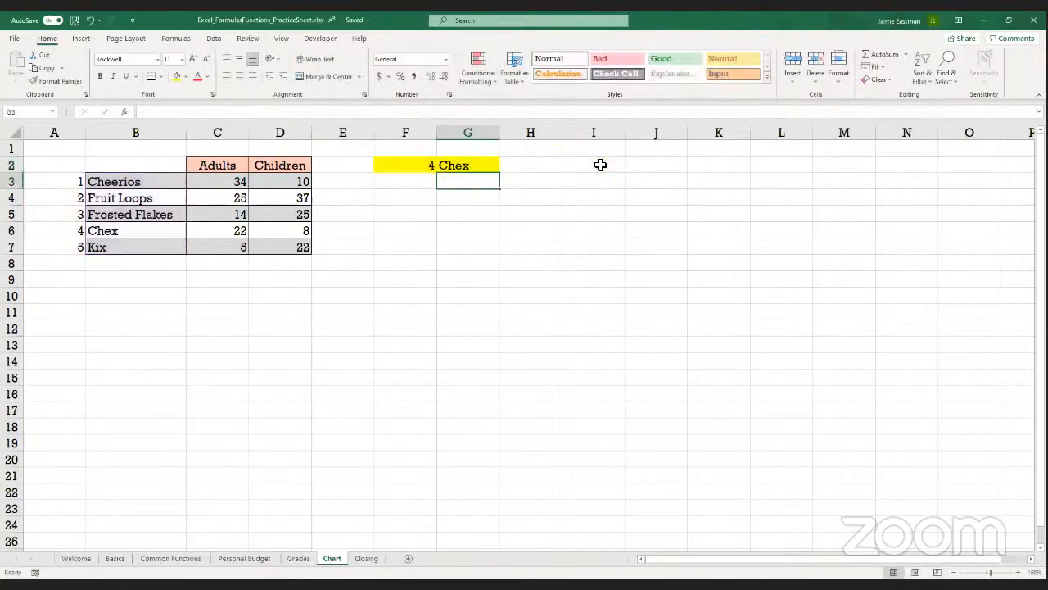
key(Up)
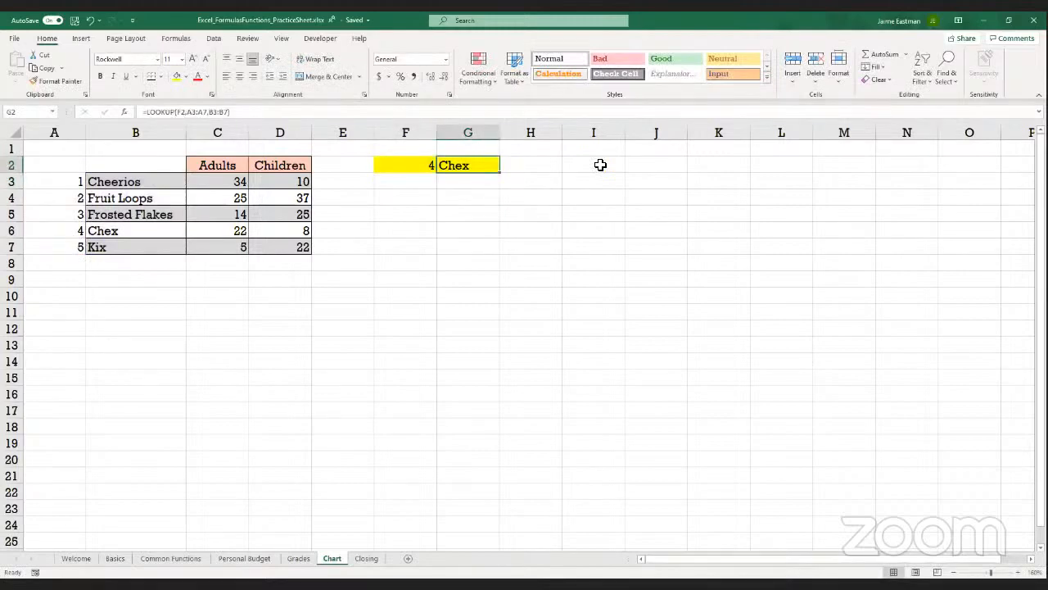
Change the Children value for Frosted Flakes in D5 to 26 and check the formulas in F2 and G2
click(289, 217)
text(26)
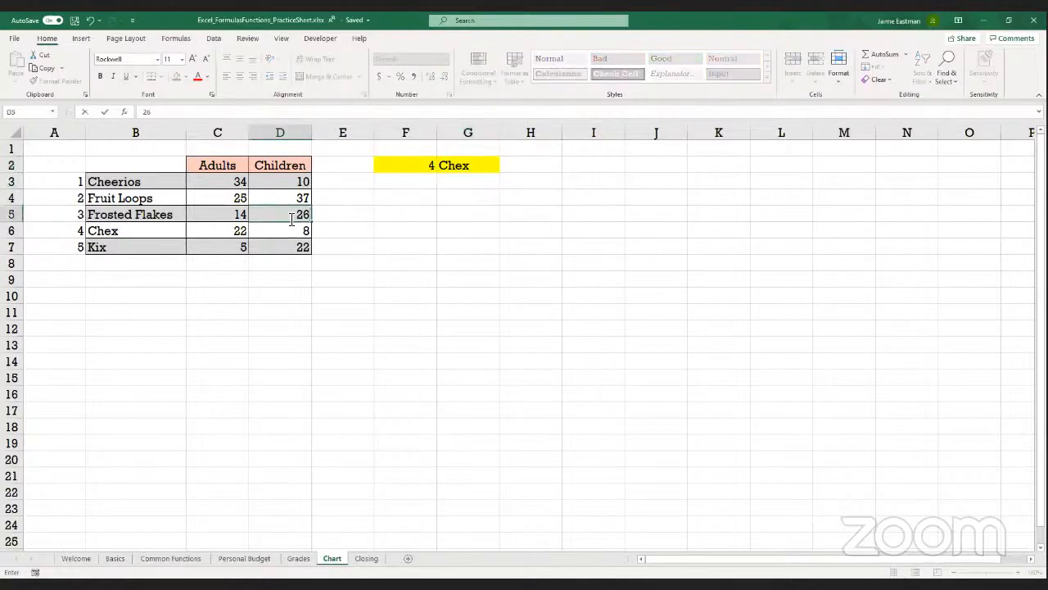
key(Return)
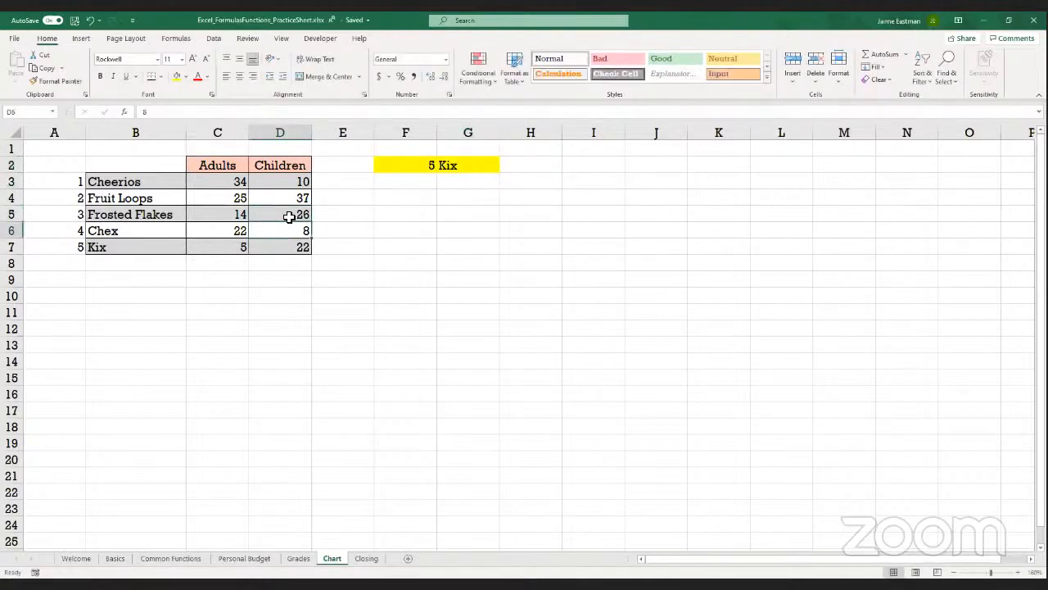
click(417, 166)
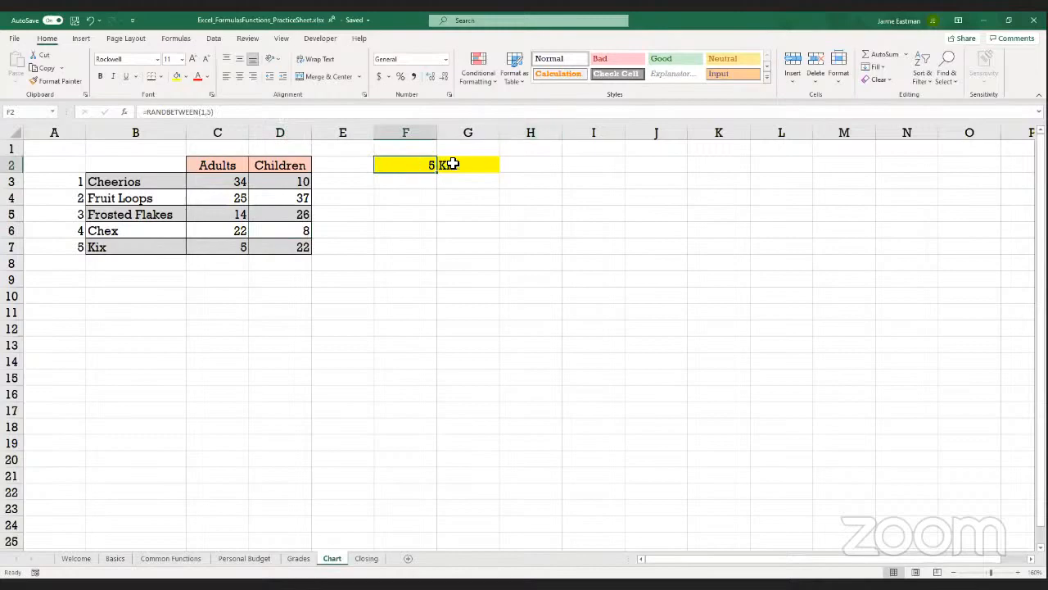
click(464, 165)
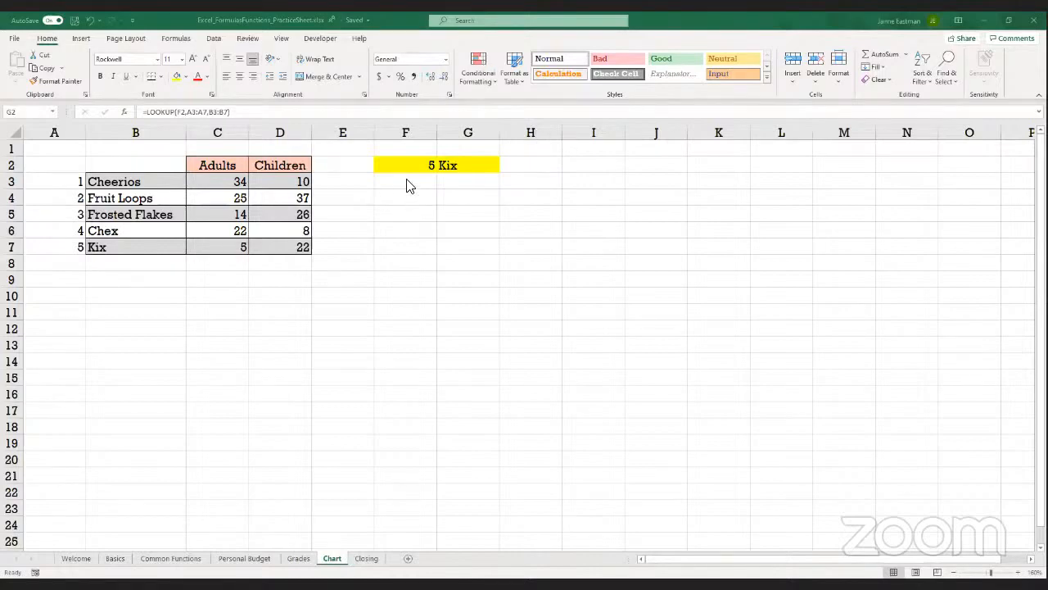
Build the formula =LOOKUP(F2,A3:A7,B3:B7) again in G3, below the highlighted cells
key(ctrl+z)
key(Return)
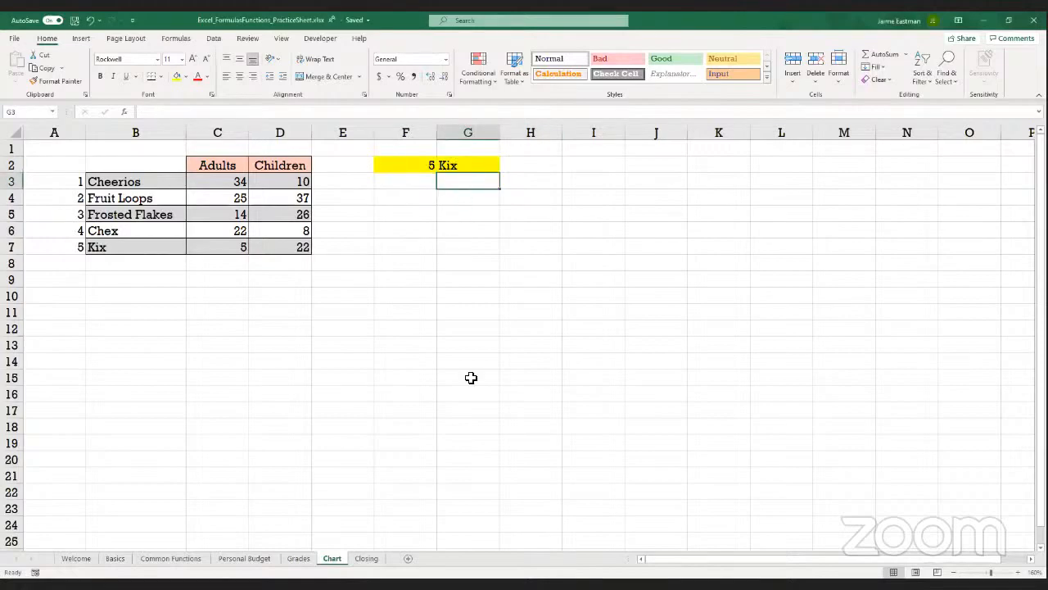
click(453, 164)
click(456, 177)
text(=)
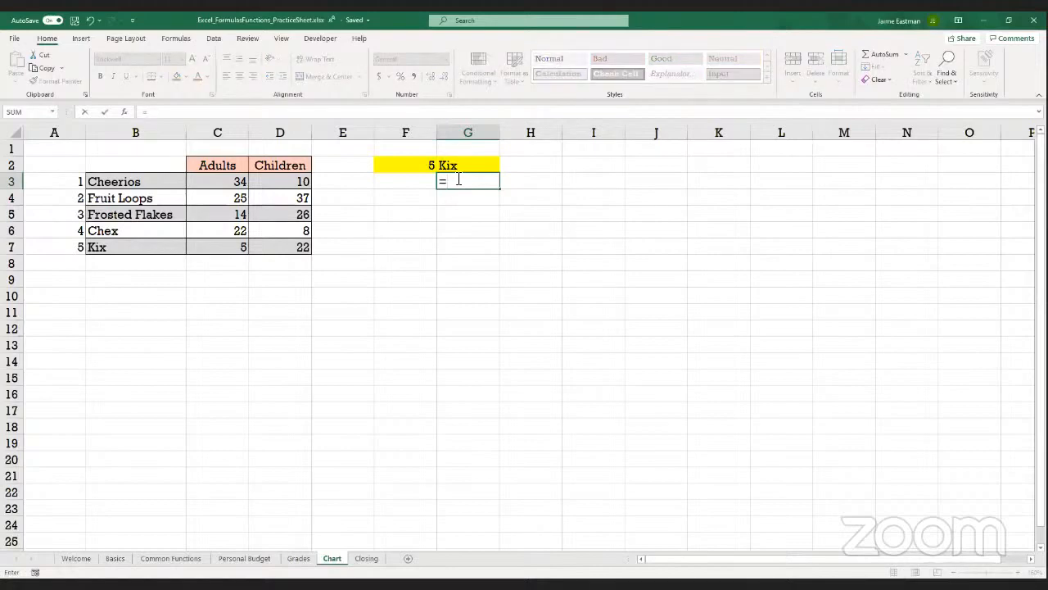
text(lookup()
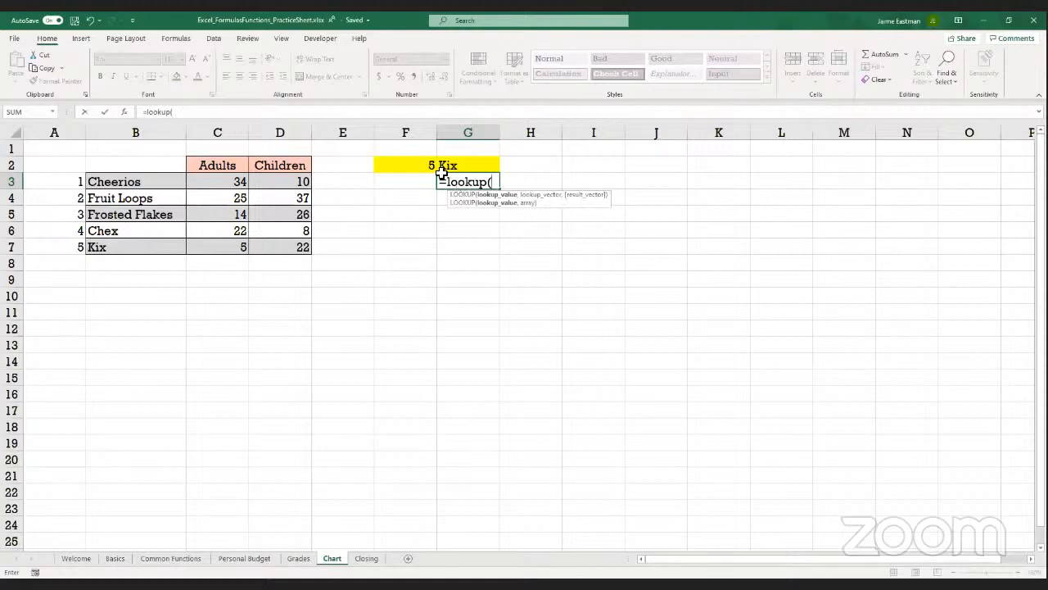
click(395, 163)
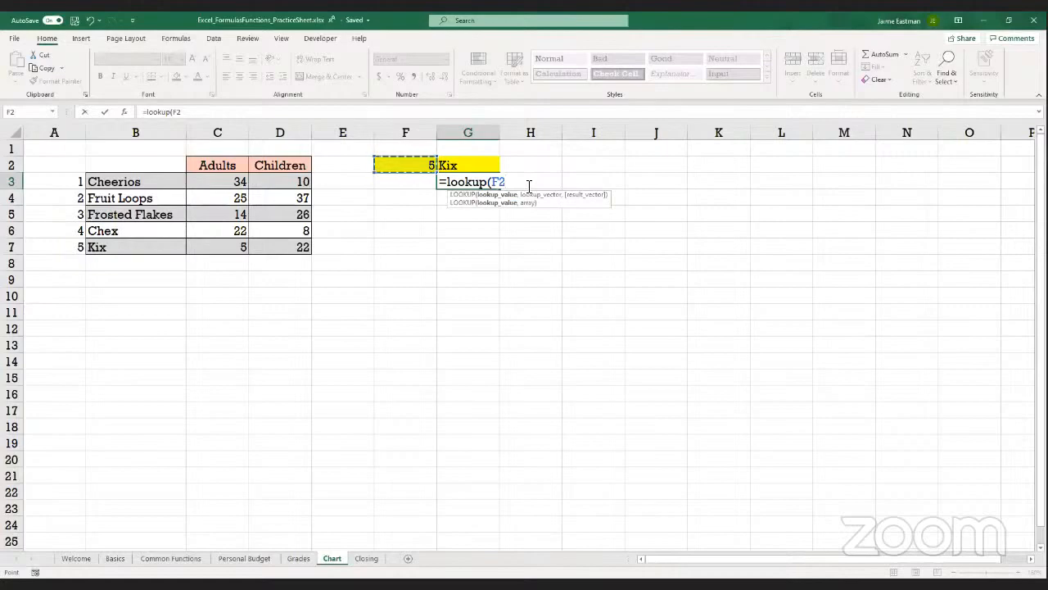
text(,)
click(38, 180)
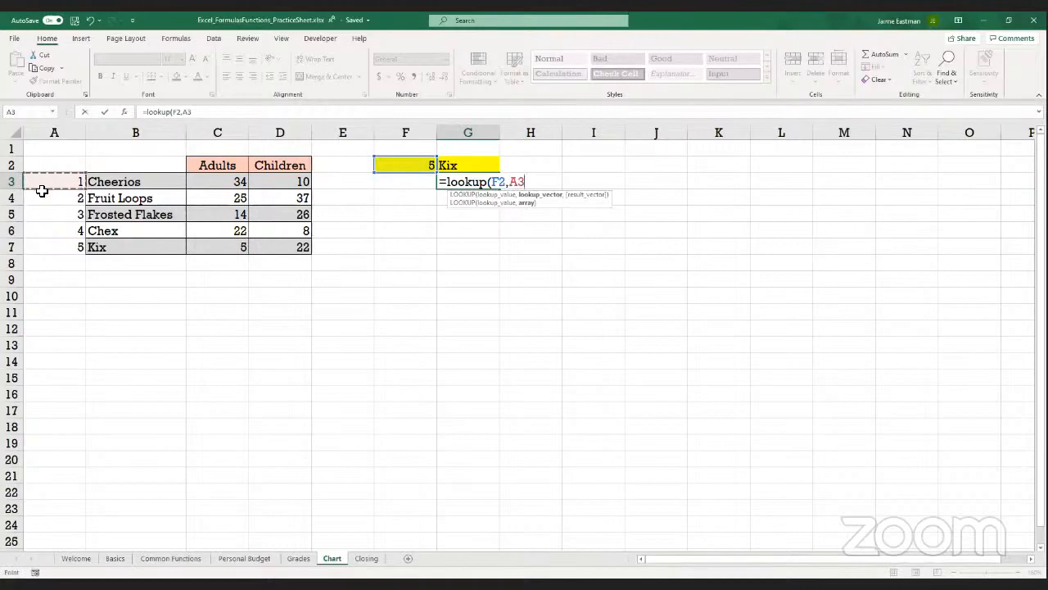
drag(42, 191, 50, 241)
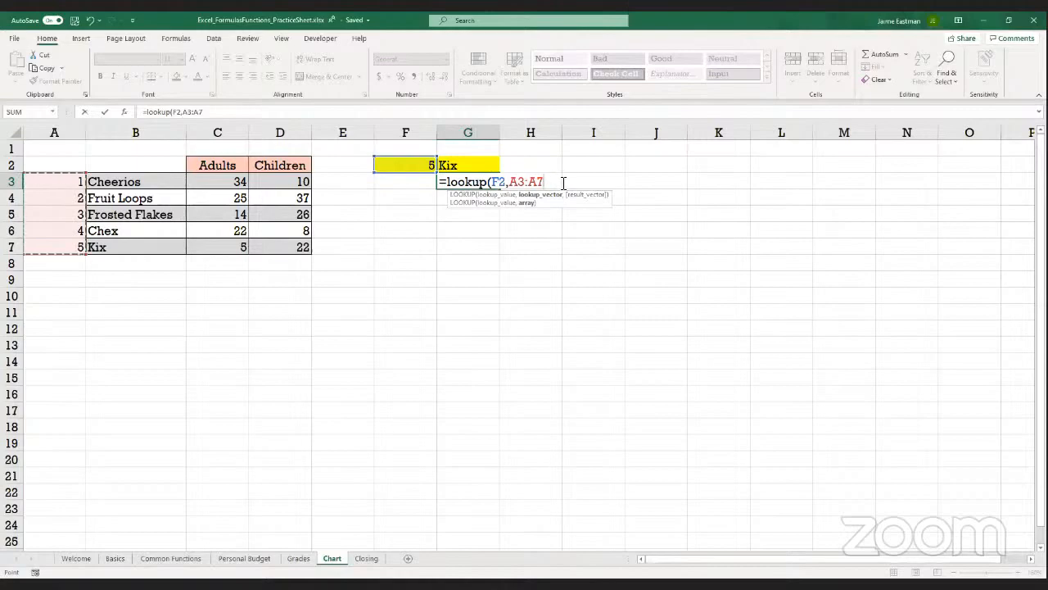
text(,)
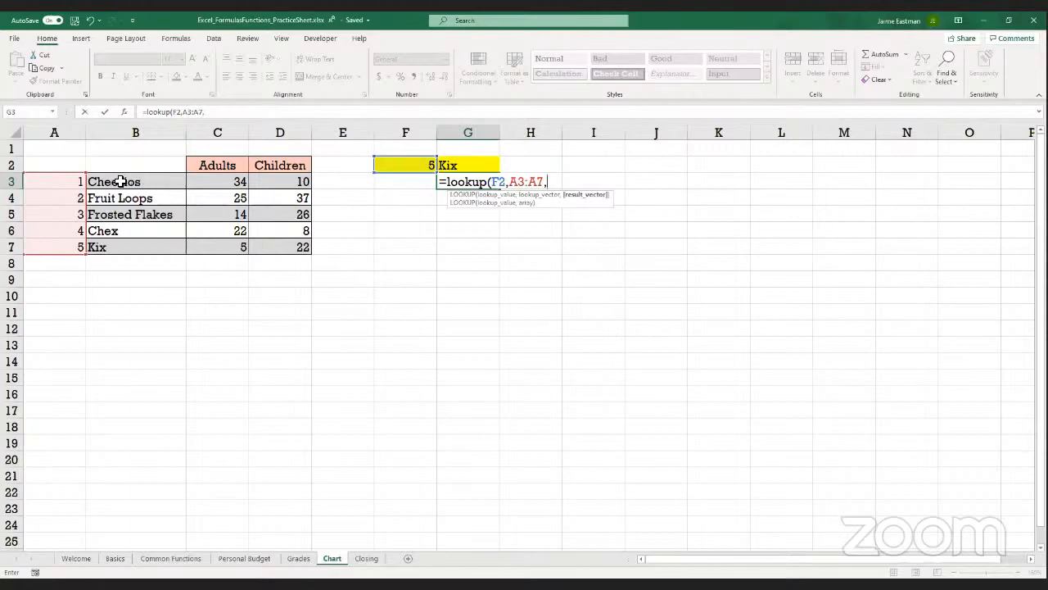
drag(120, 181, 136, 242)
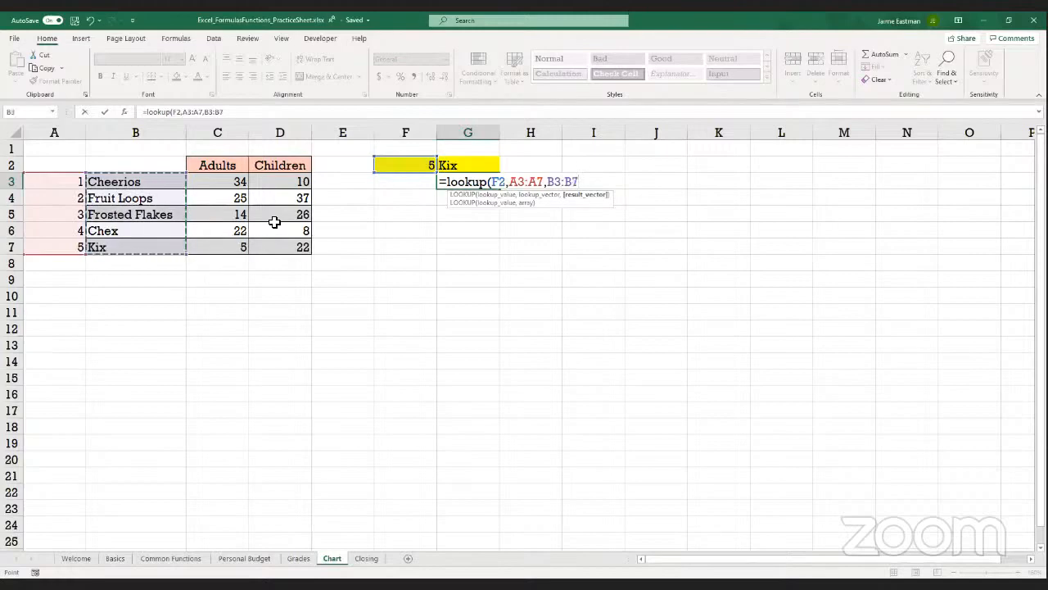
text())
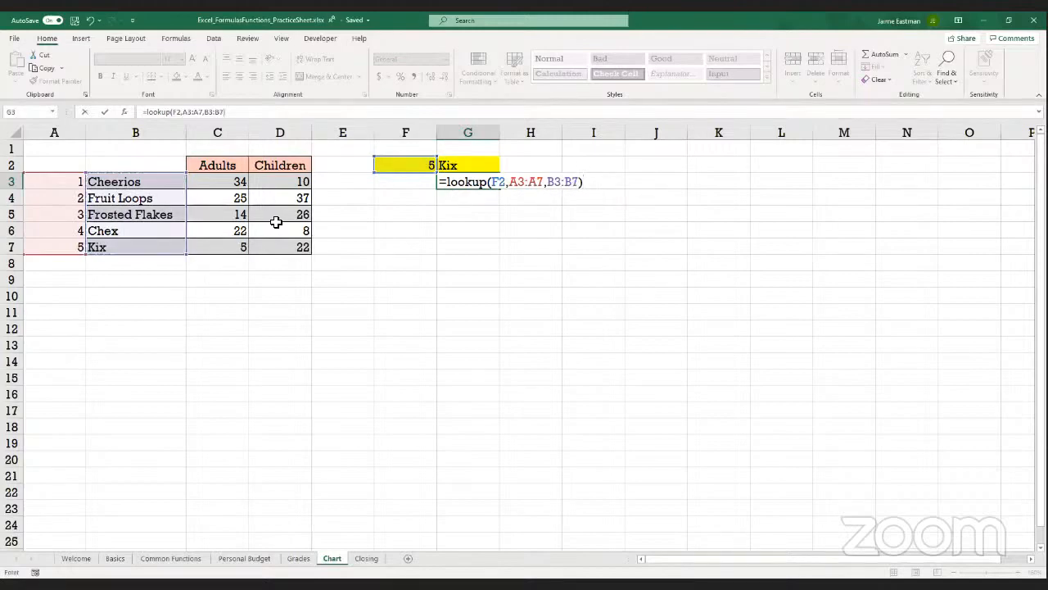
key(Return)
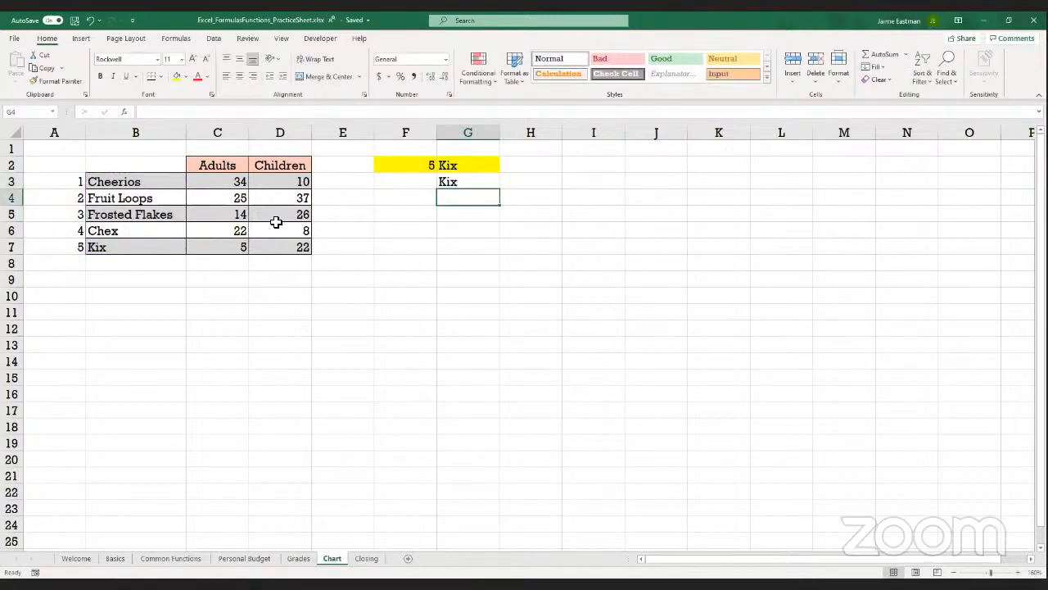
key(Up)
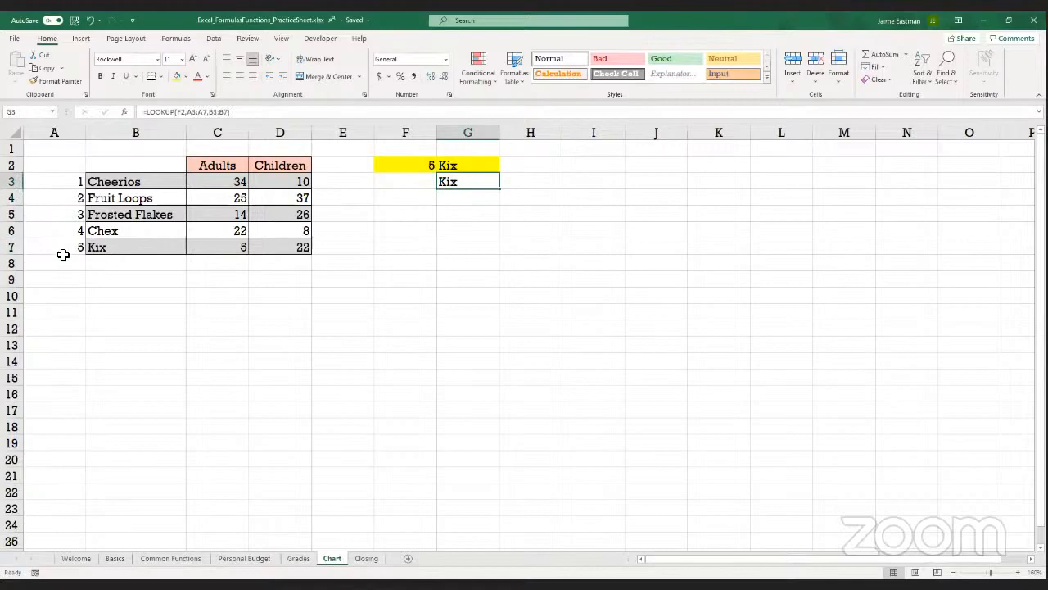
Replace the random number formula in F2 with the fixed value 2
click(62, 246)
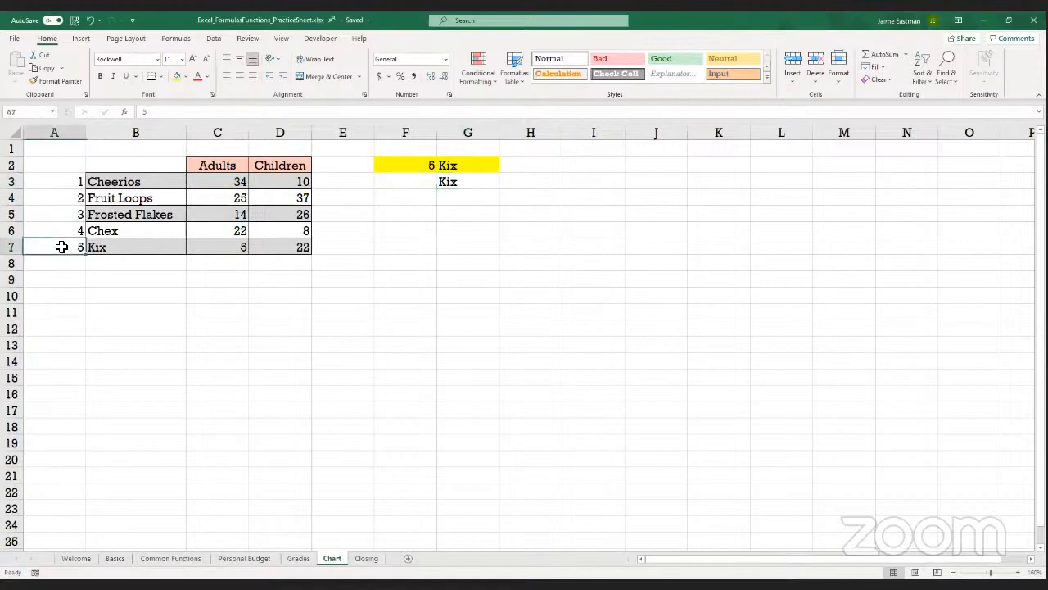
click(168, 247)
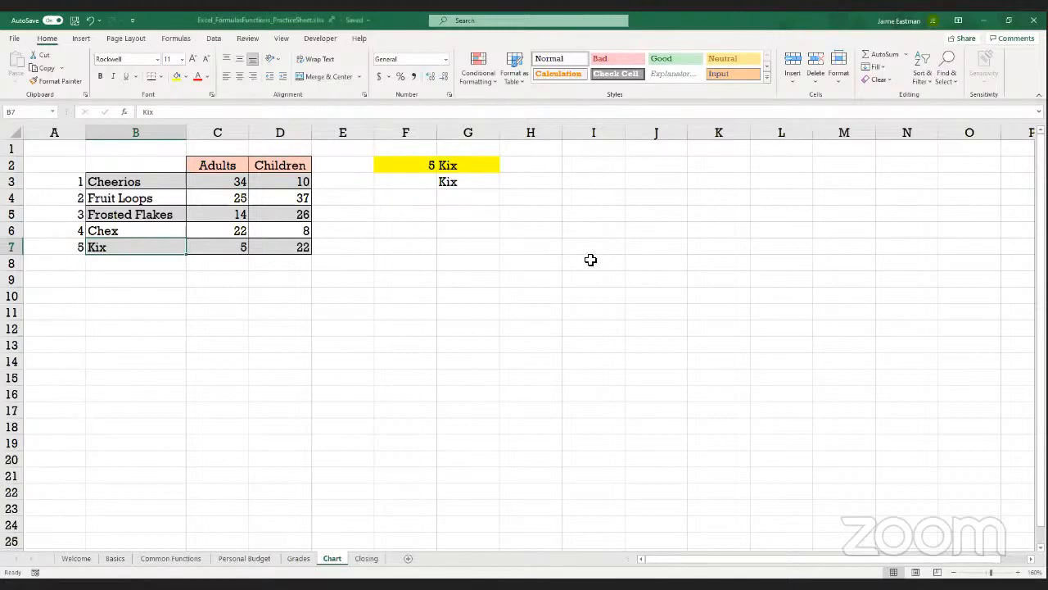
click(389, 164)
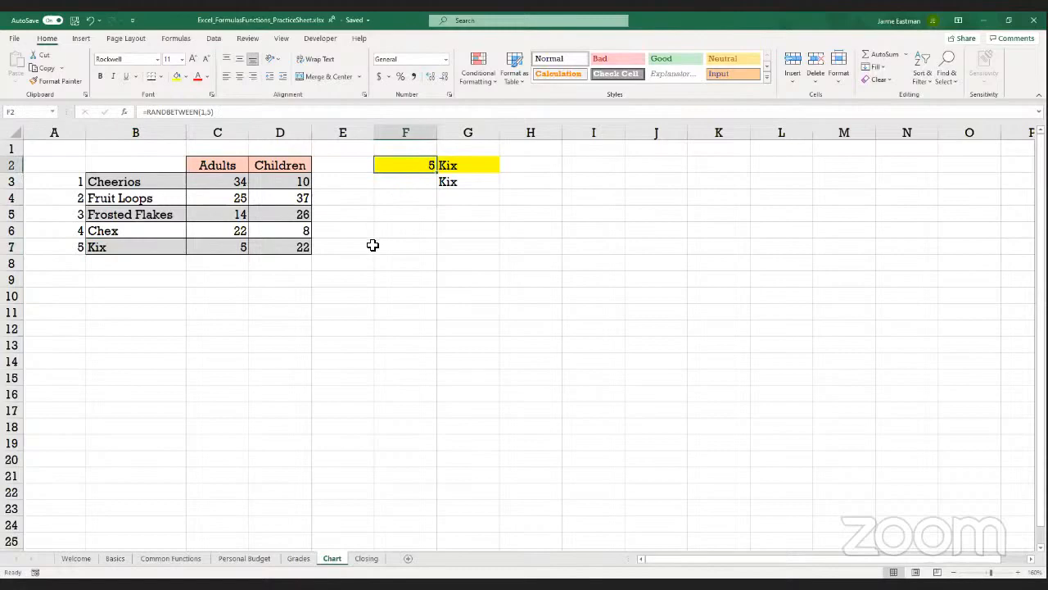
key(F2)
key(Return)
key(Right)
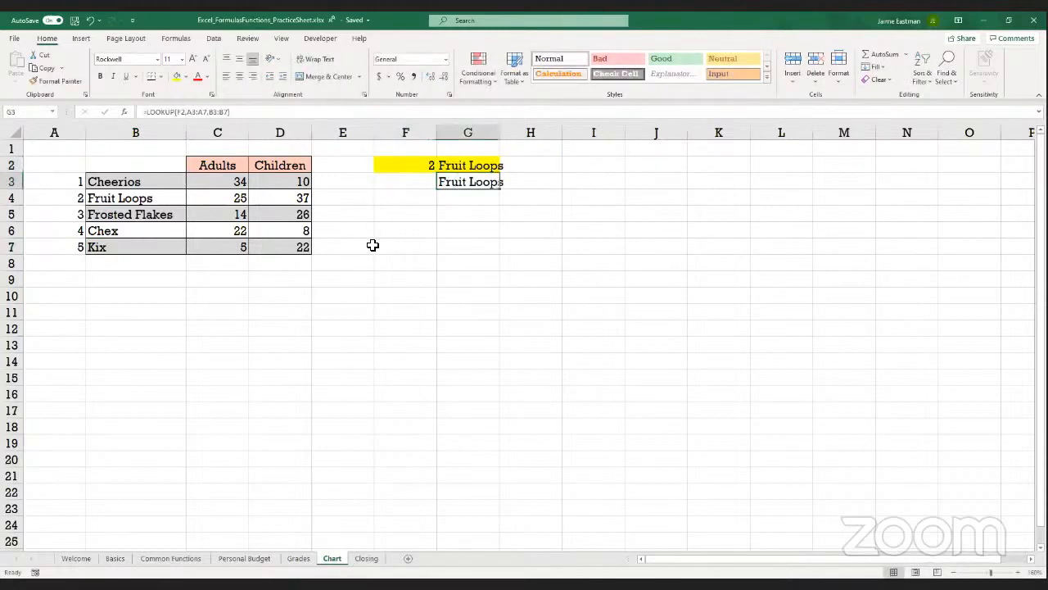
Clear the duplicate lookup formula from G2 and set the lookup value in F2 to 3
key(Up)
key(Delete)
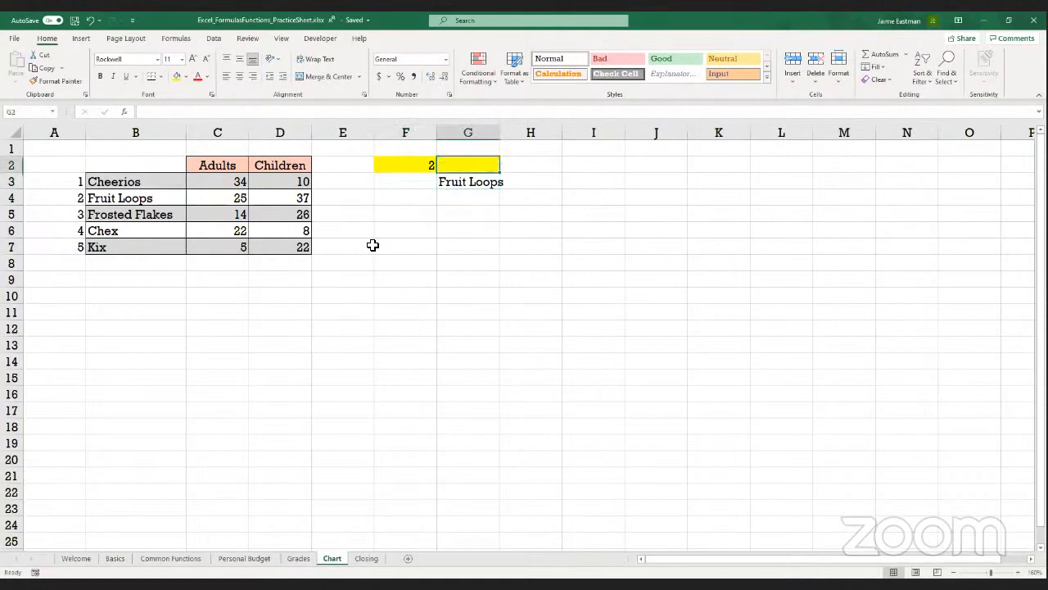
key(Down)
key(Left)
key(Up)
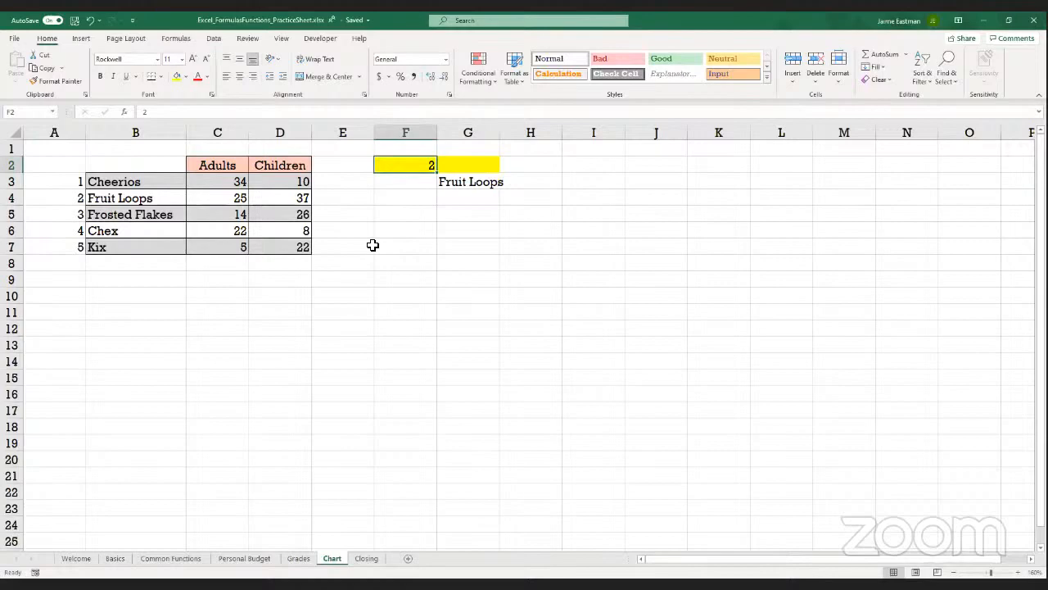
text(3)
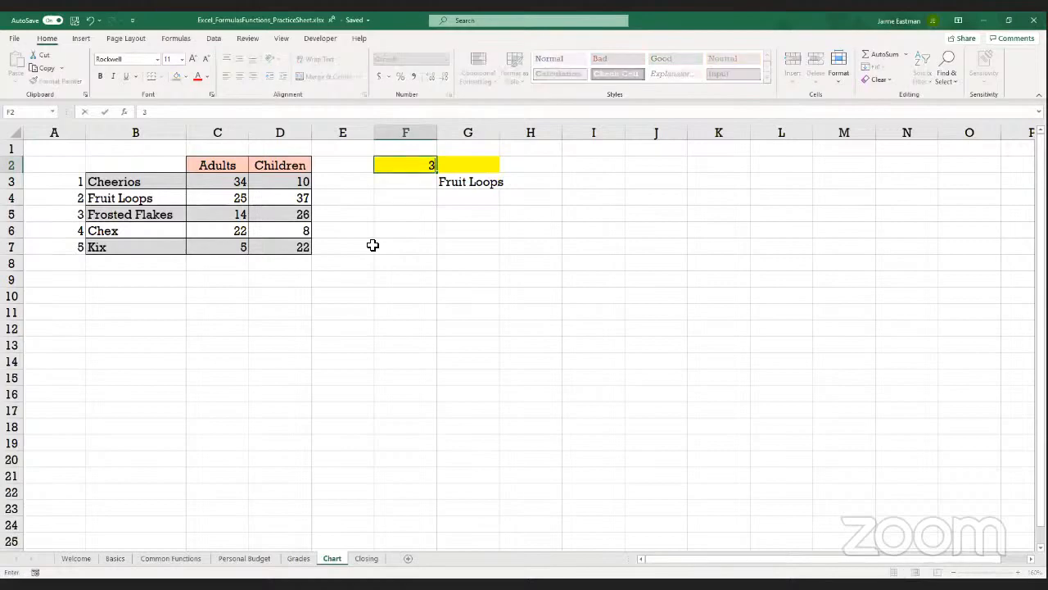
key(Return)
key(Right)
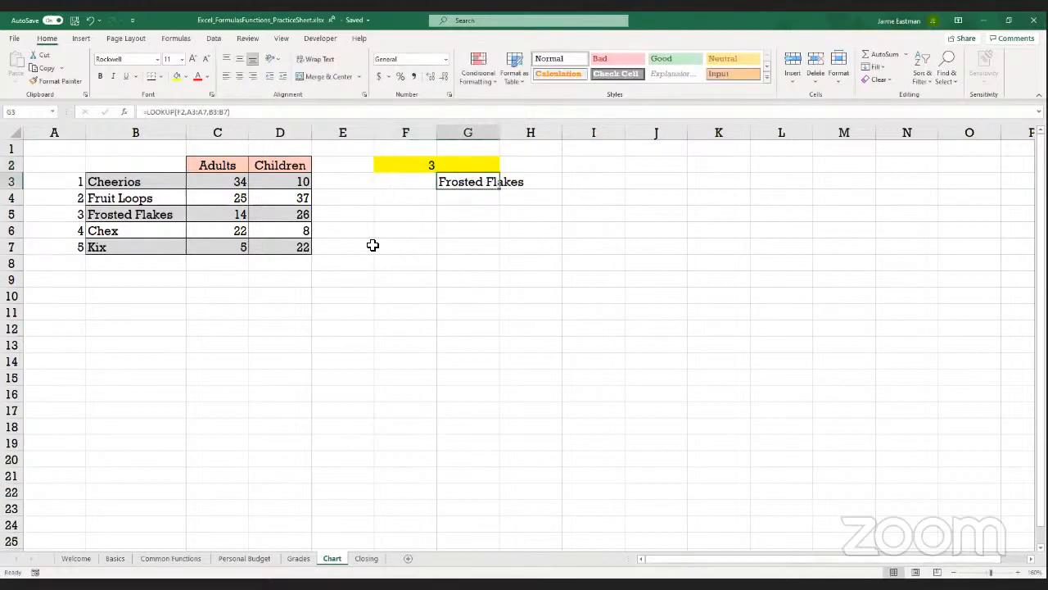
key(Left)
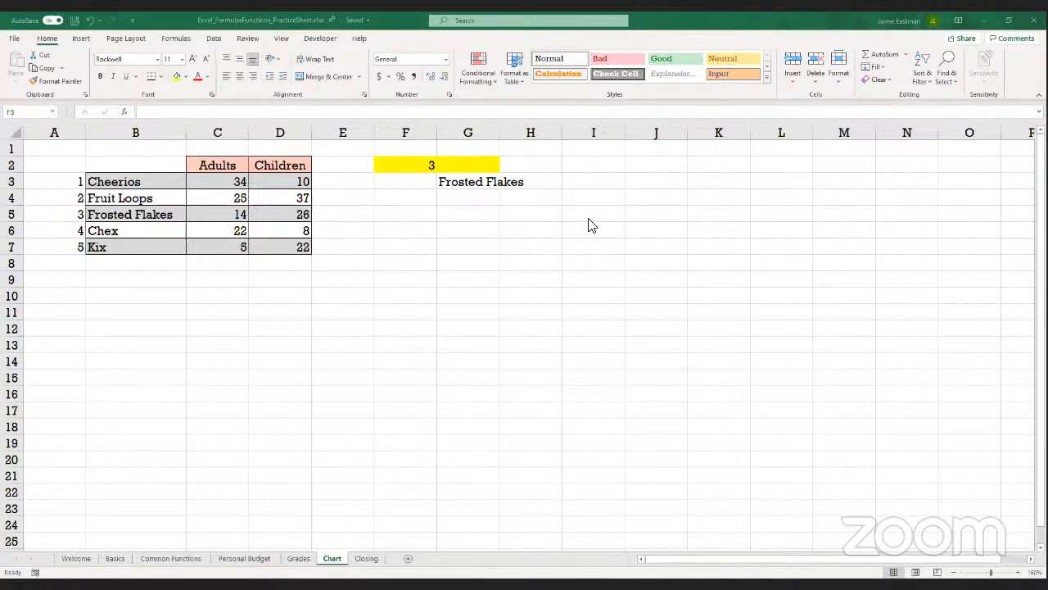
click(620, 186)
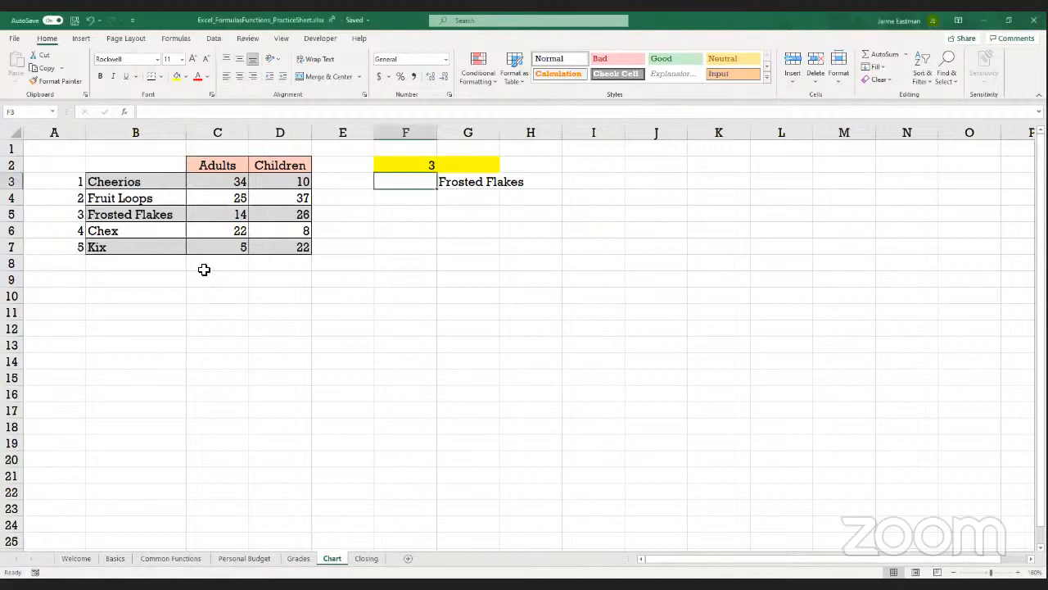
Insert a blank sheet column before column A, ahead of the cereal numbers
click(34, 132)
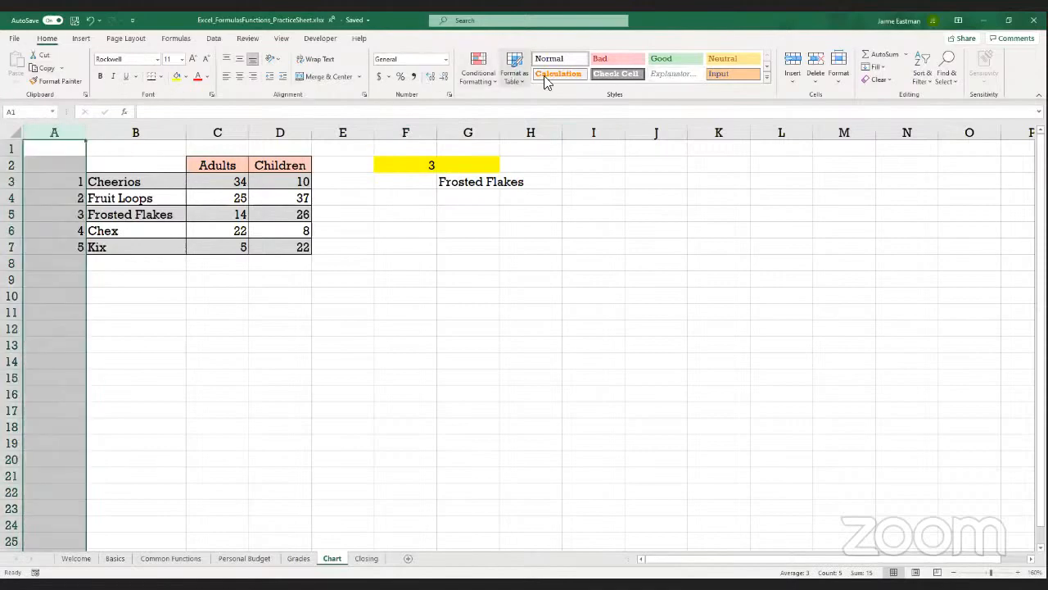
click(792, 76)
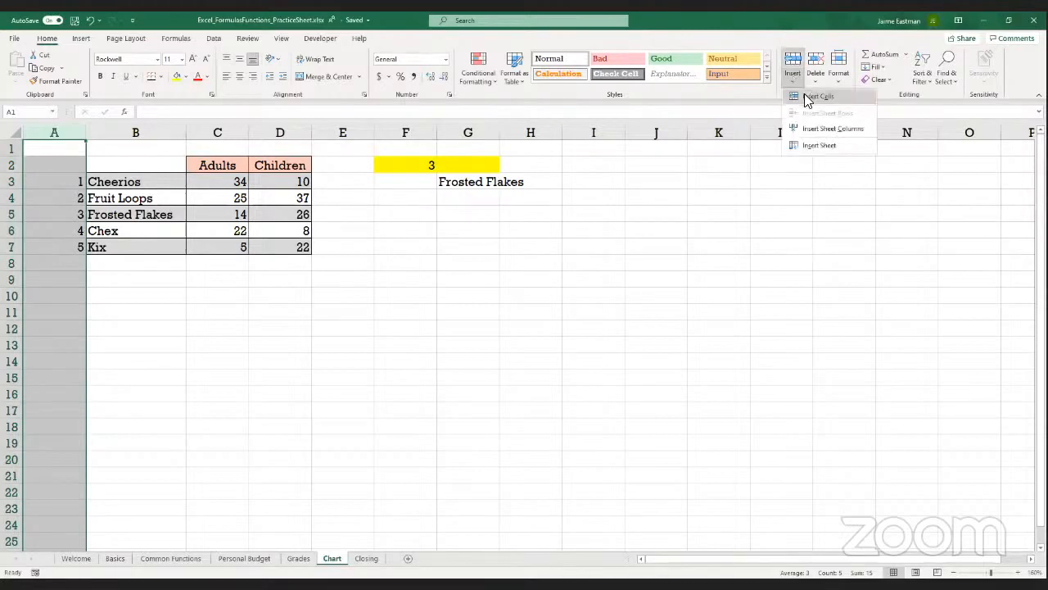
click(815, 135)
click(25, 184)
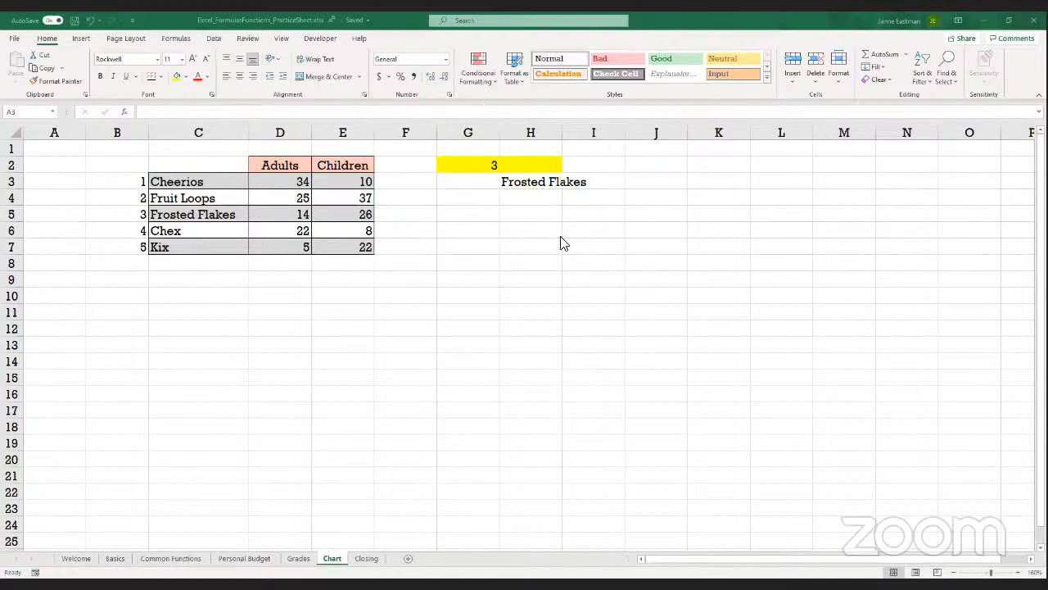
Build the reverse lookup formula =LOOKUP(G3,C3:C7,B3:B7) in H4, using the cereal names as lookup vector and their numbers as results
click(504, 183)
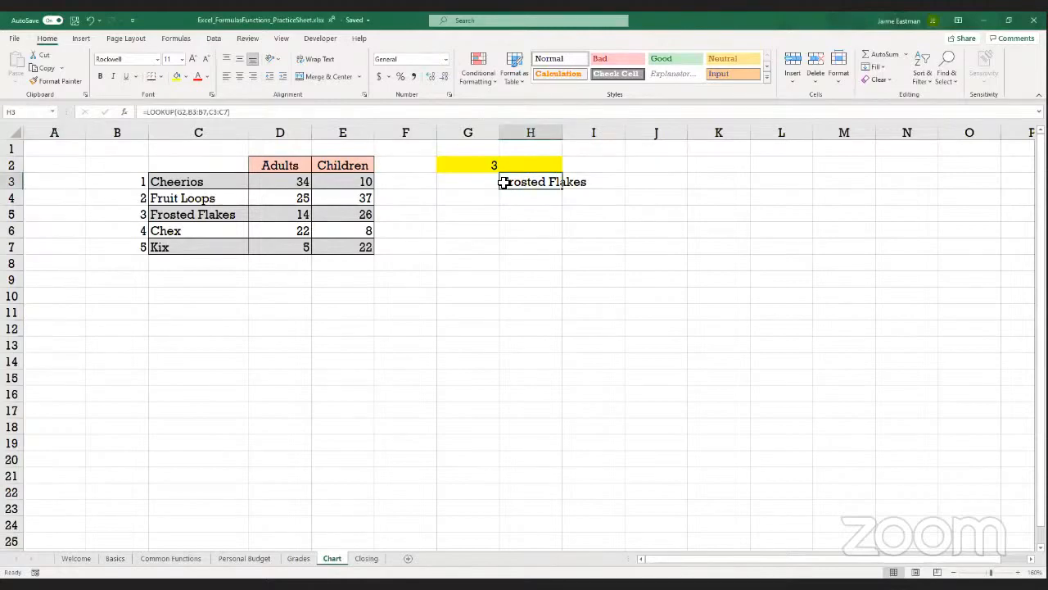
key(Down)
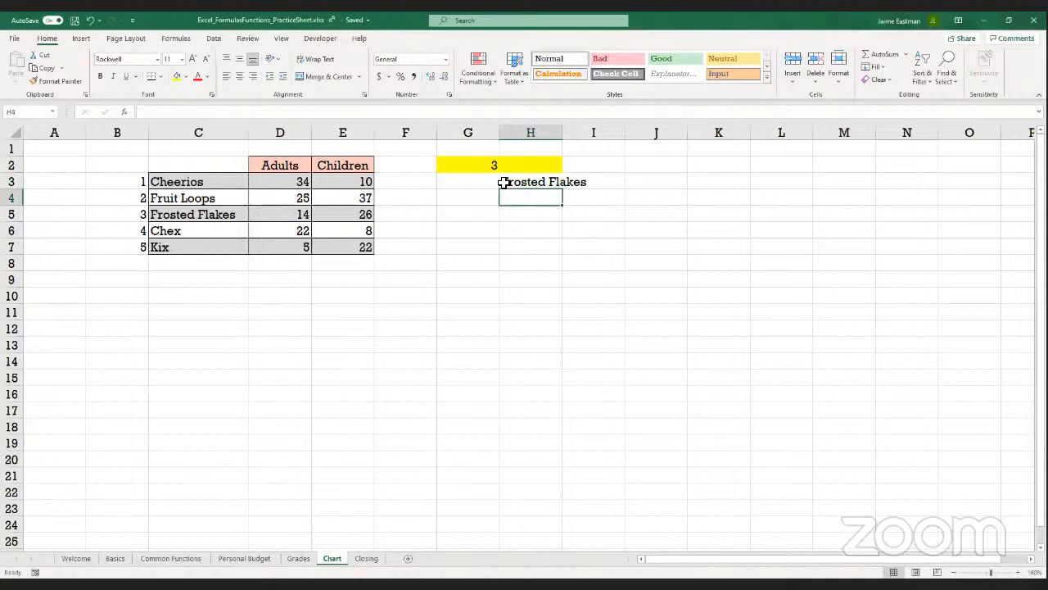
key(Up)
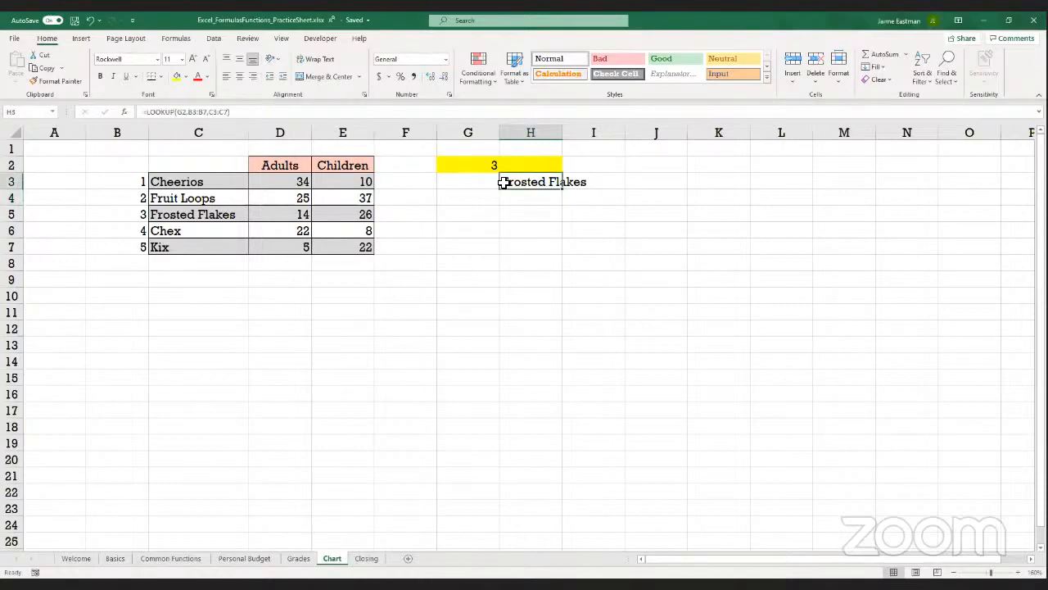
key(Down)
text(=)
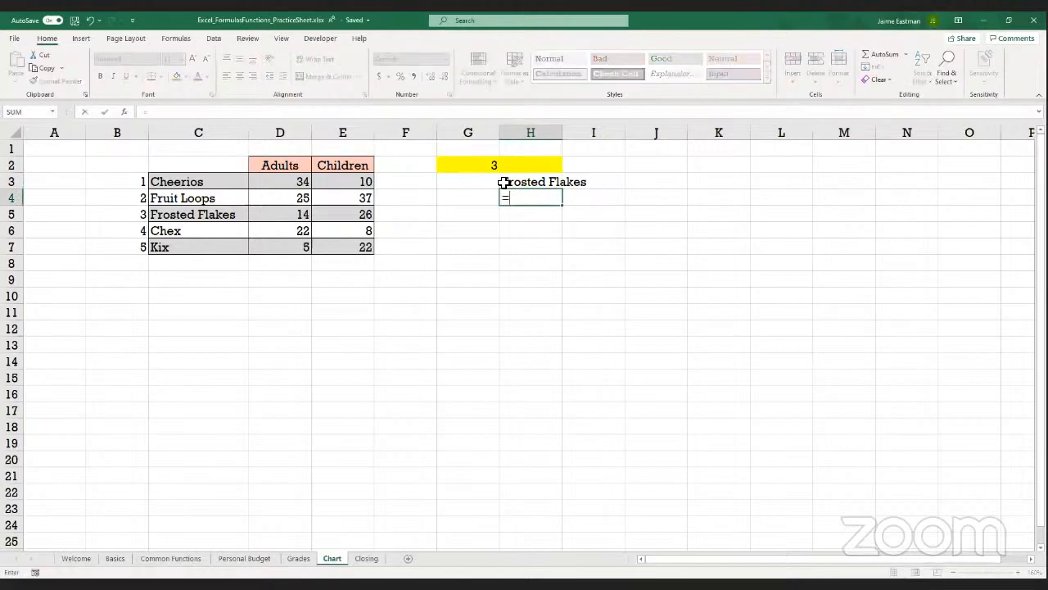
text(lookup()
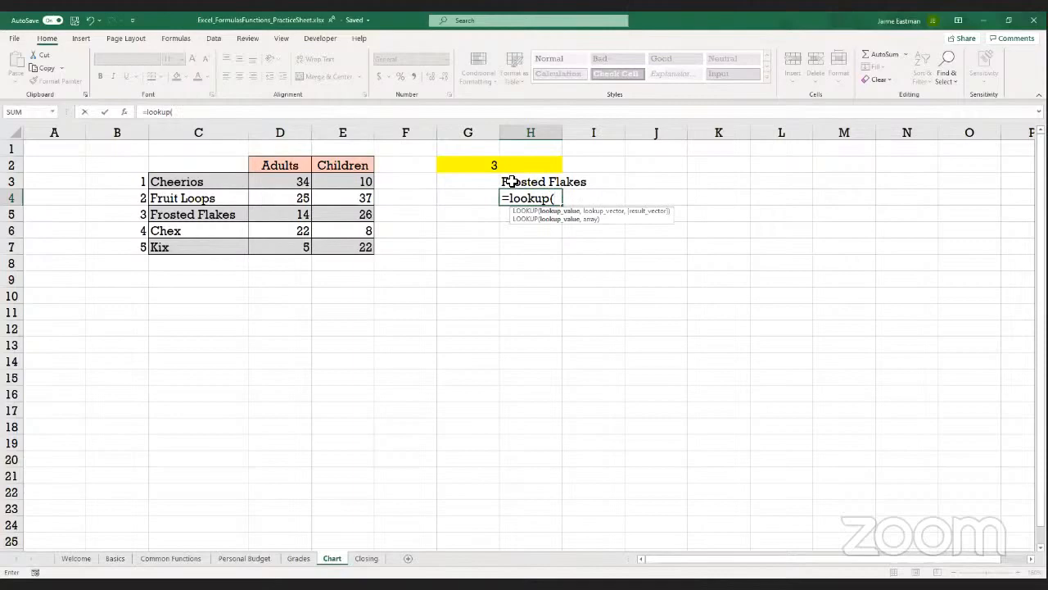
click(466, 181)
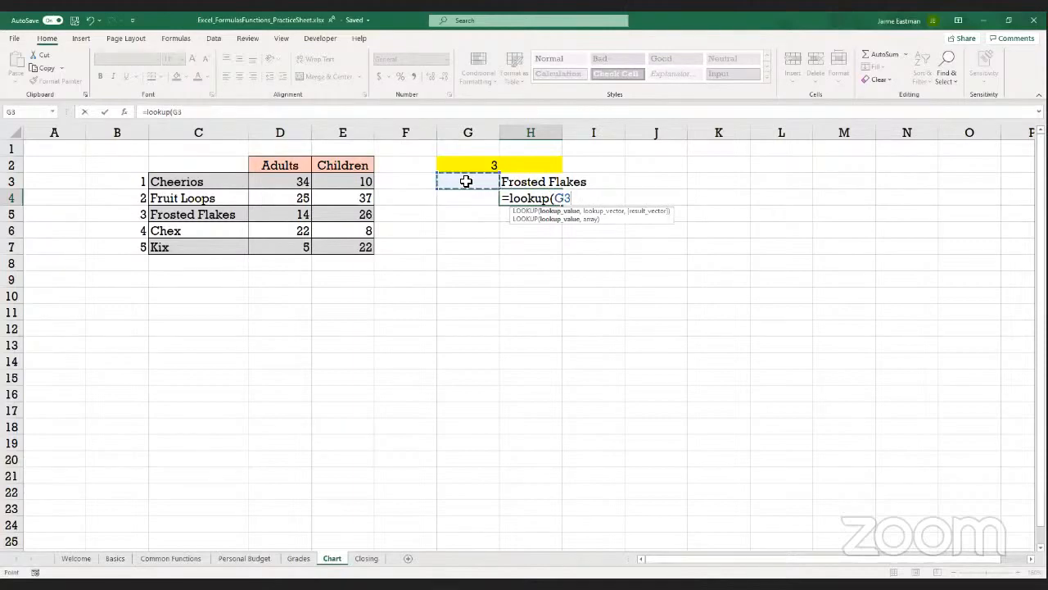
text(,)
click(176, 182)
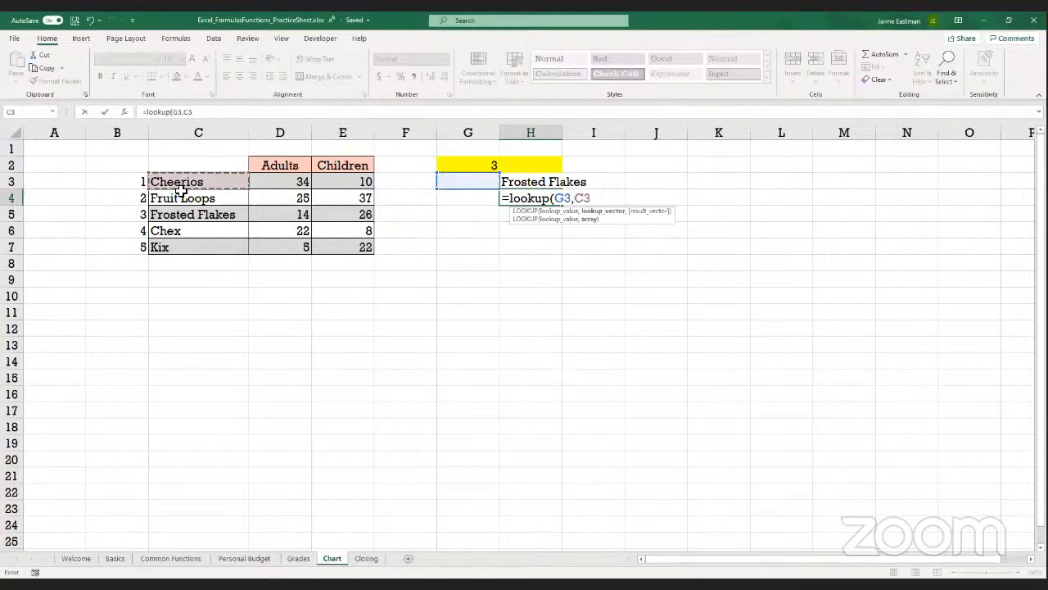
drag(191, 247, 190, 247)
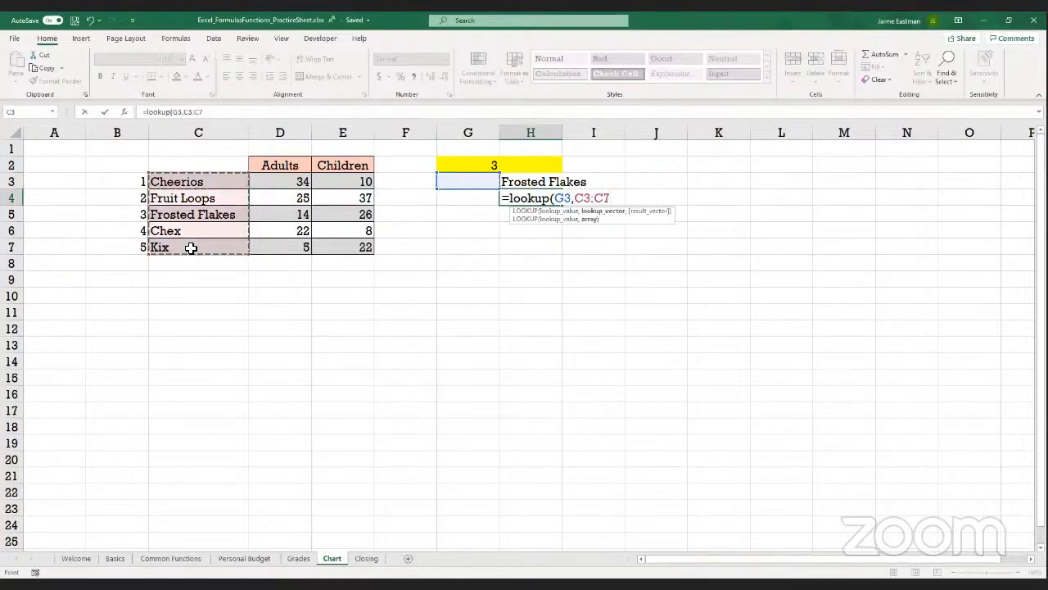
text(,)
click(130, 189)
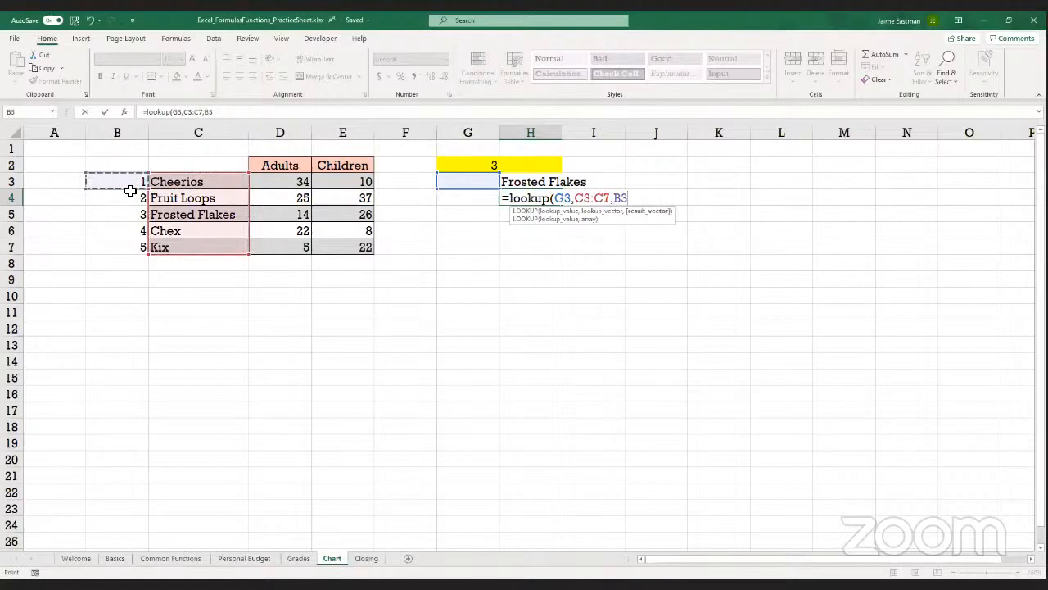
shift+click(139, 246)
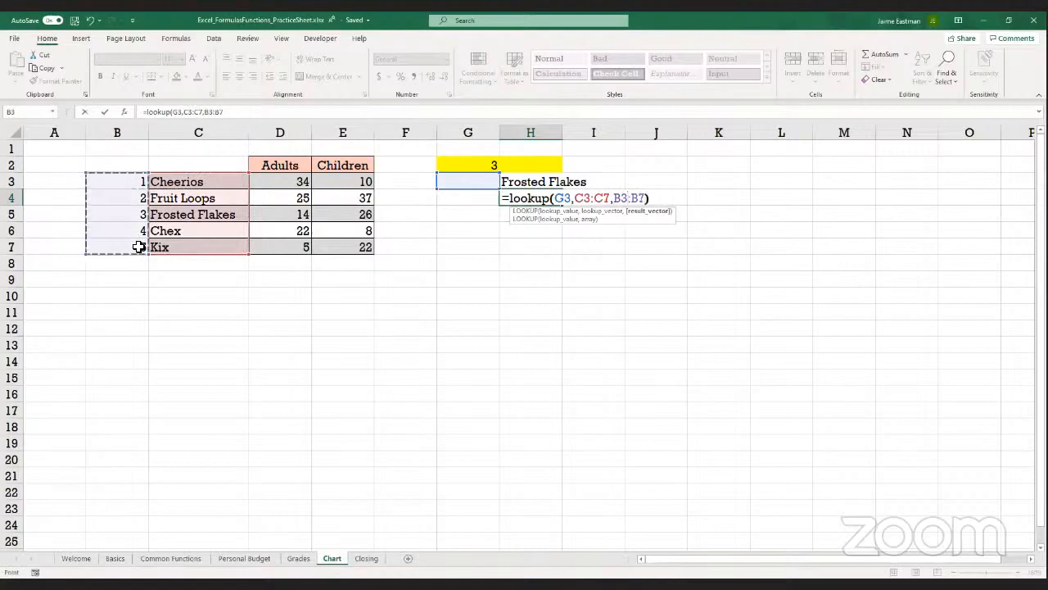
key(Return)
Enter Frosted Flakes as the lookup value in G3 and autofit the width of column G
key(Left)
key(Up)
key(Up)
text(F)
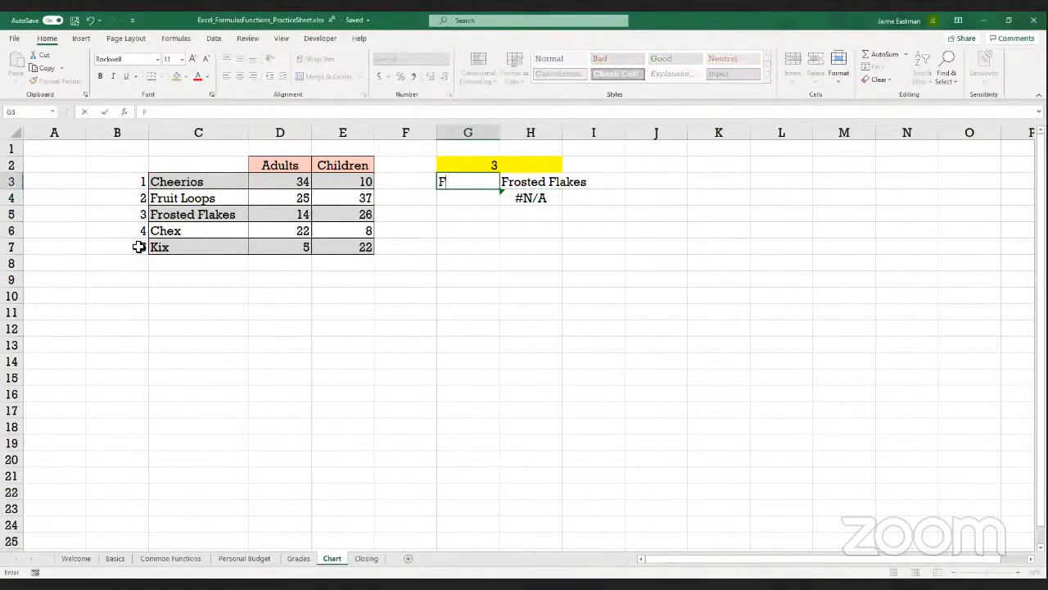
text(rosted Flakes)
key(Return)
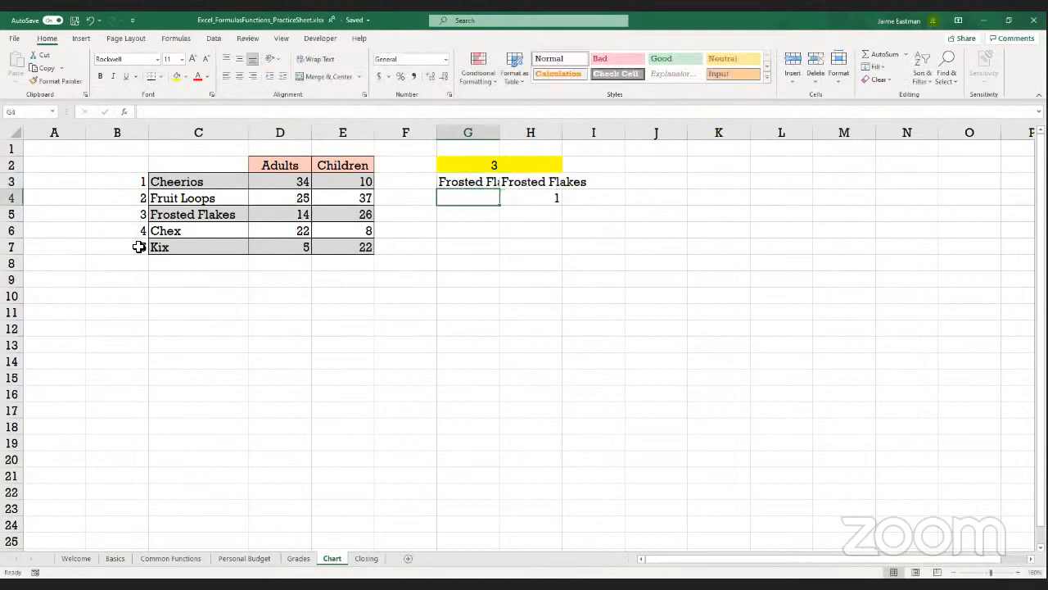
double_click(500, 134)
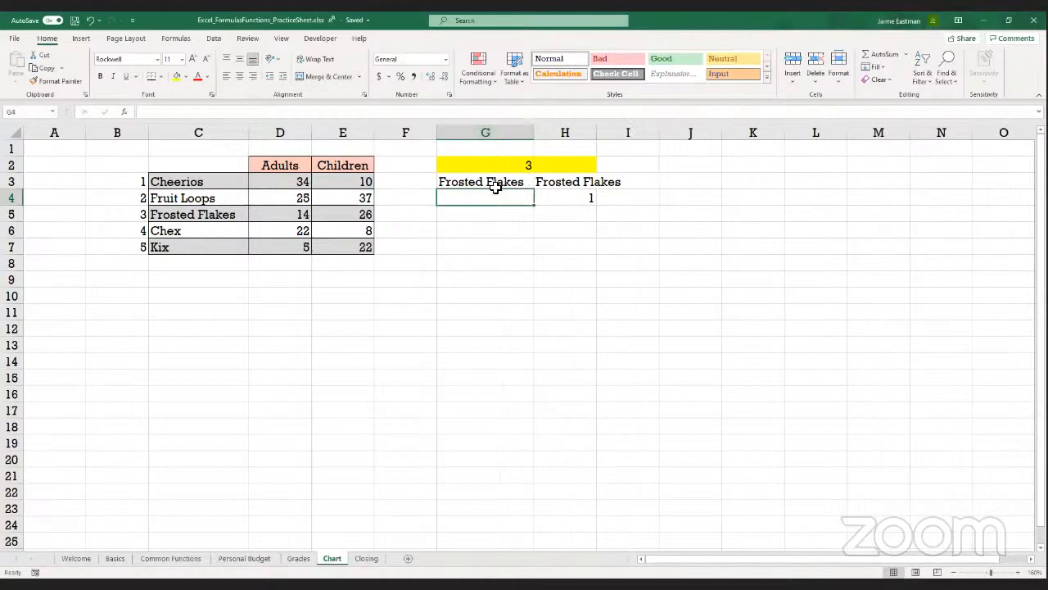
Check the lookup value in G3 against the formula in H4 and switch to the Closing sheet
click(495, 187)
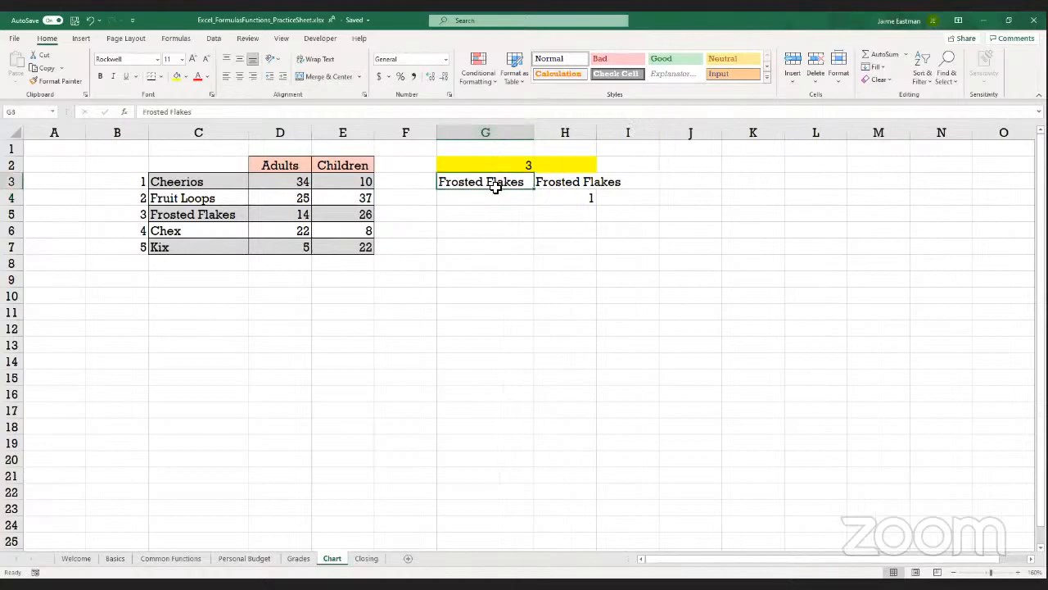
click(552, 200)
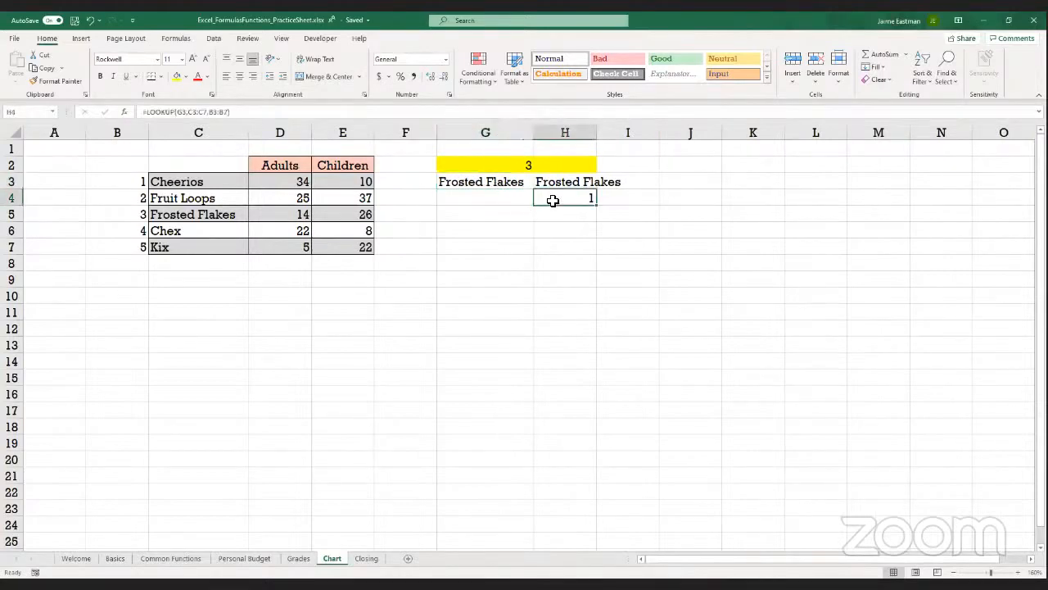
key(Left)
key(Up)
click(552, 201)
click(577, 97)
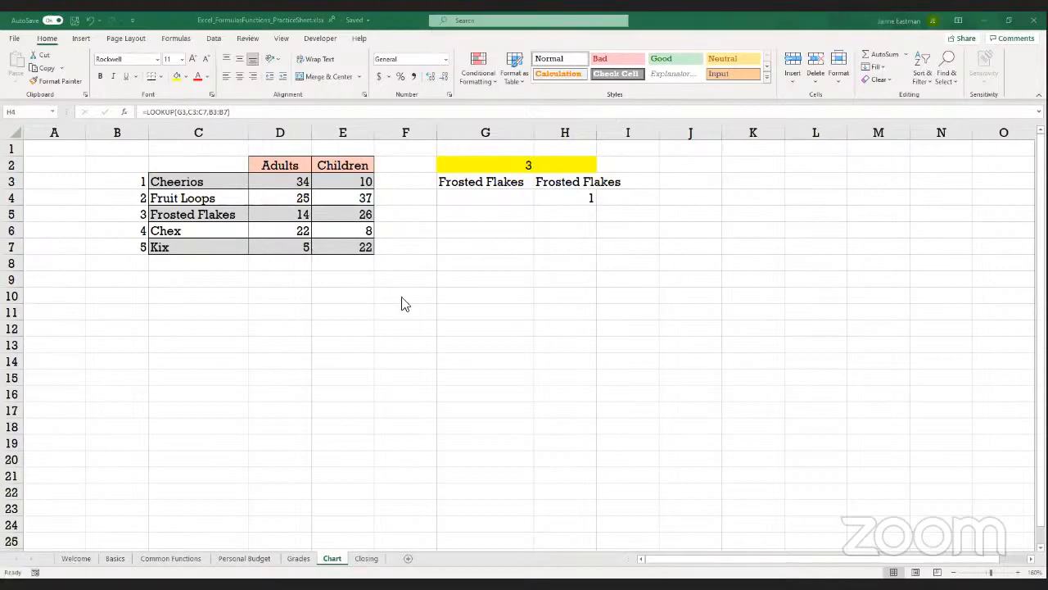
click(365, 558)
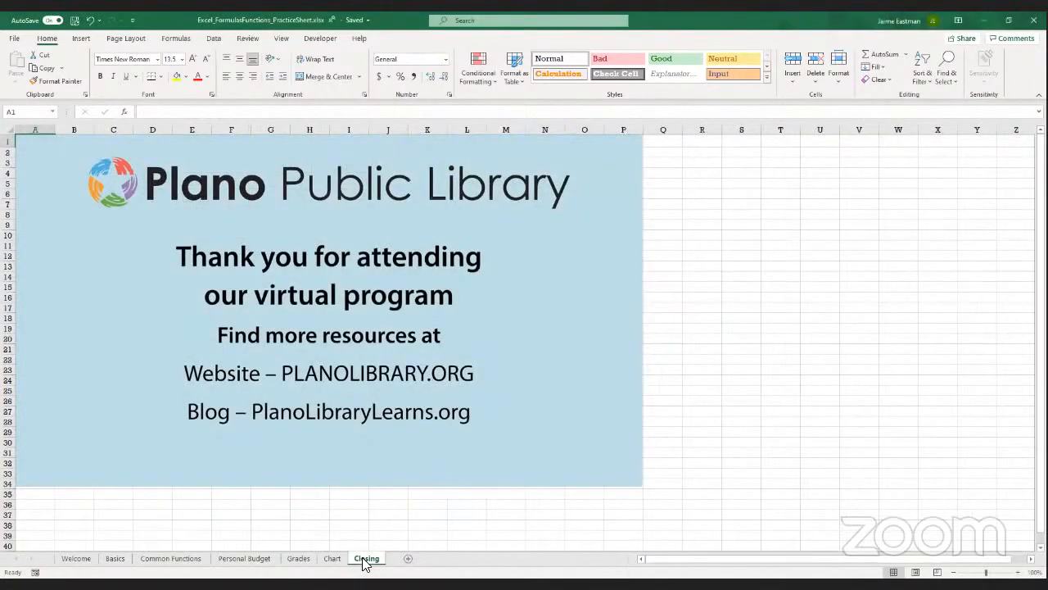
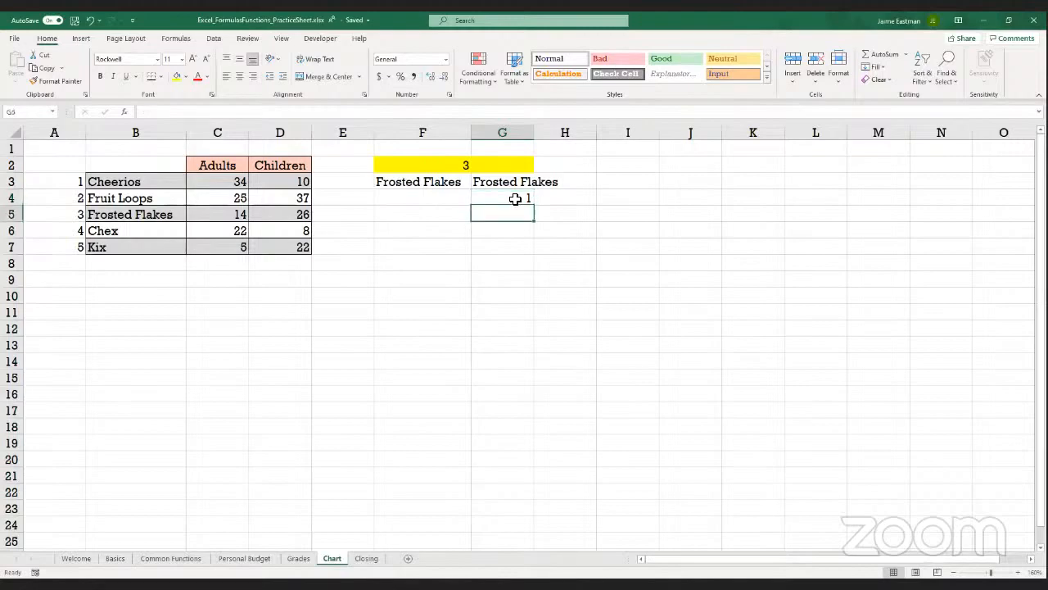
Fill cell F6 with green to mark it as the input cell for another lookup
key(Down)
key(Left)
key(Left)
key(Down)
key(Right)
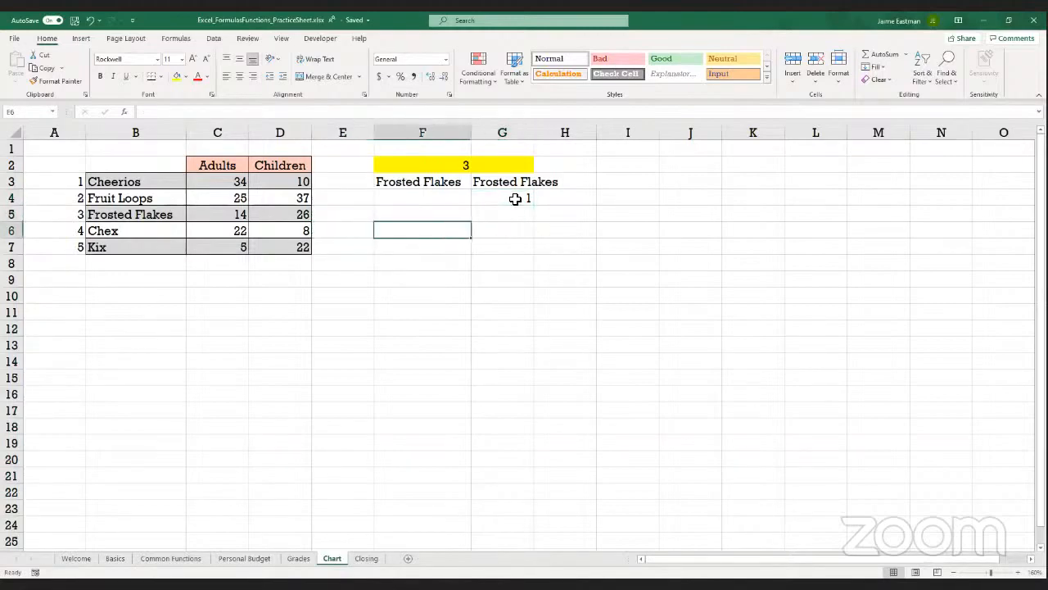
click(187, 77)
click(231, 101)
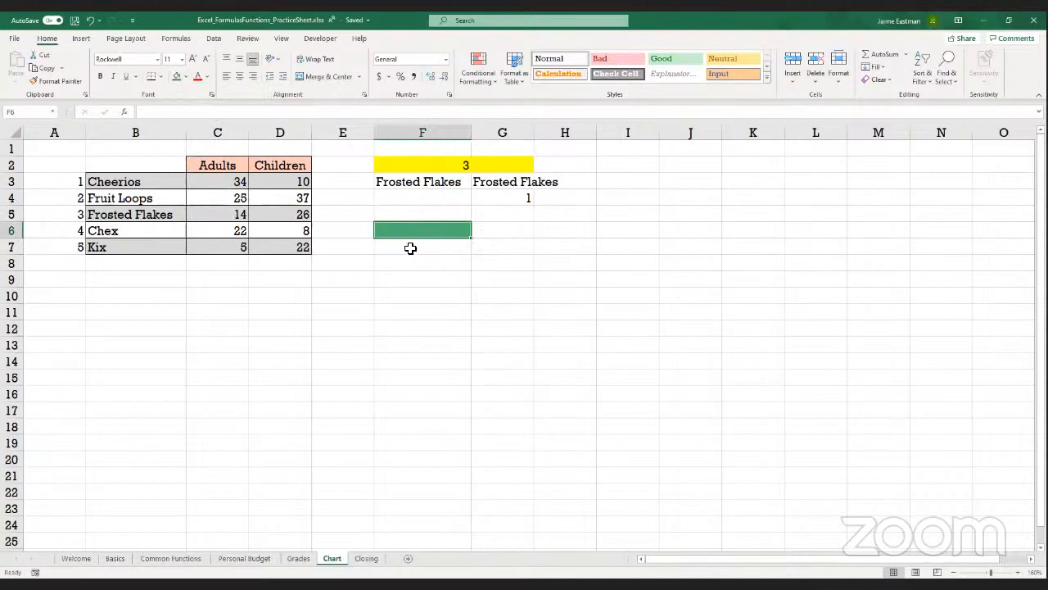
Build the formula =LOOKUP(F6,B3:B7,A3:A7) in F7, with the cereal names as lookup vector and the numbers in column A as results
click(410, 248)
text(=)
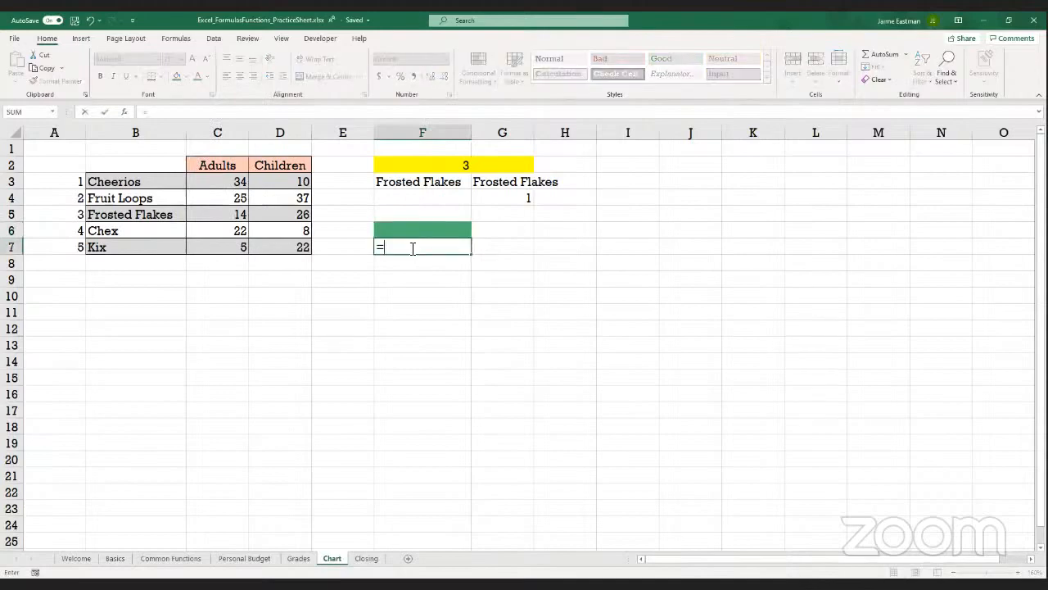
text(lookup()
click(399, 227)
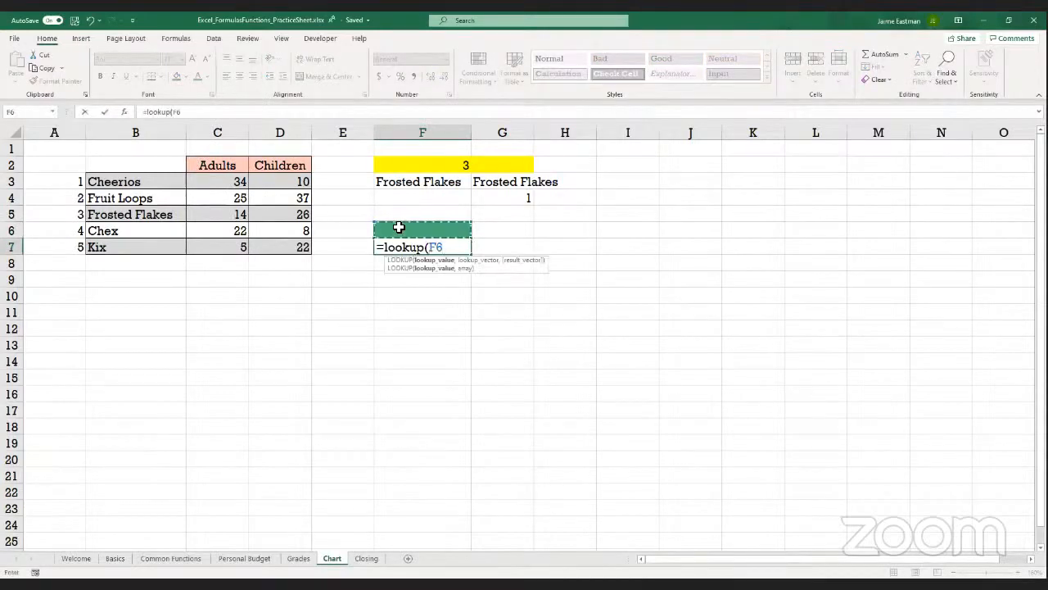
text(,)
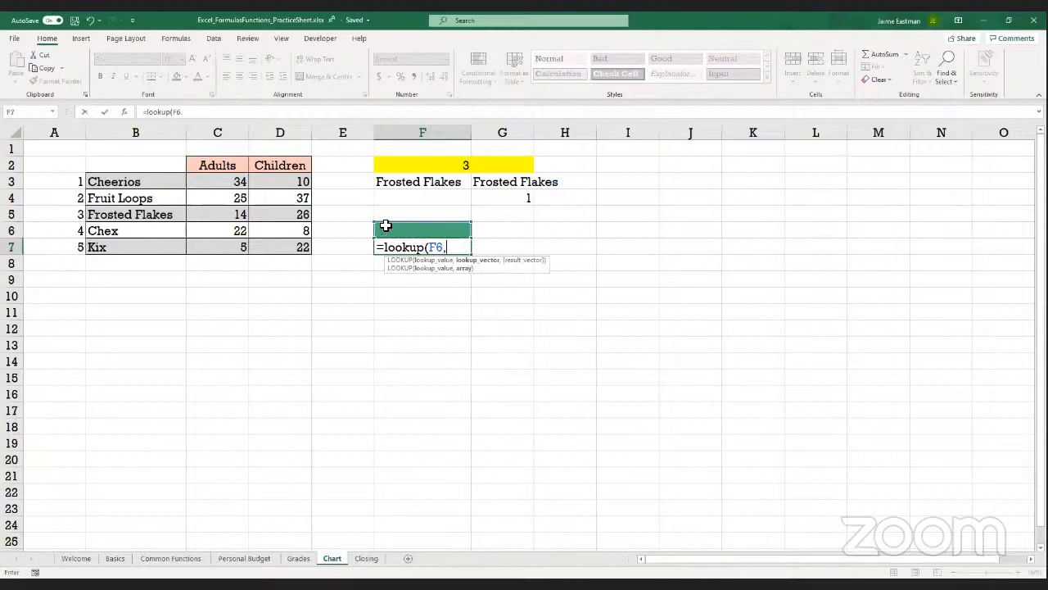
drag(131, 181, 109, 198)
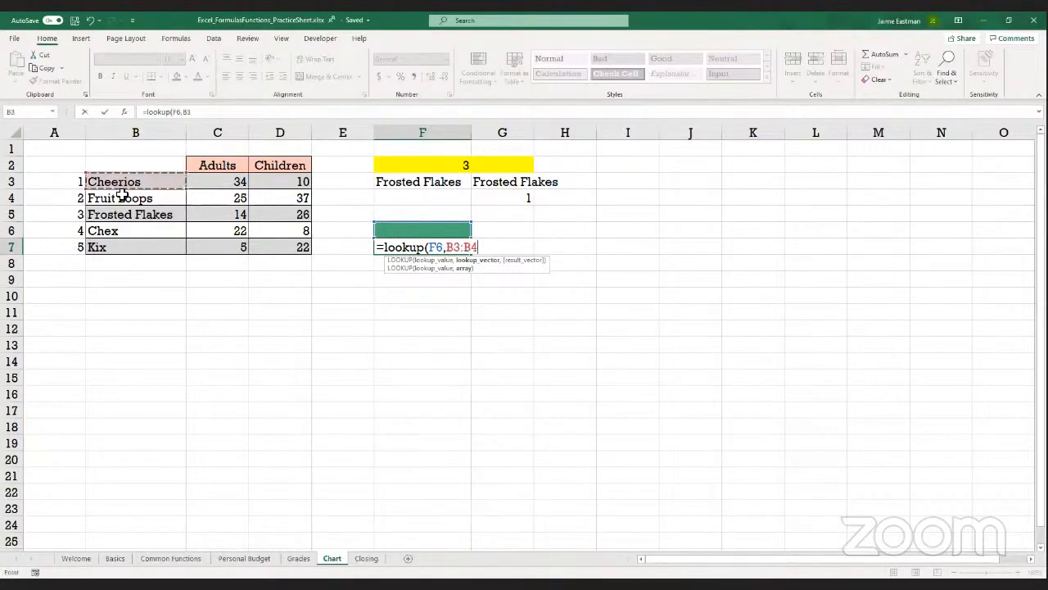
drag(133, 246, 134, 246)
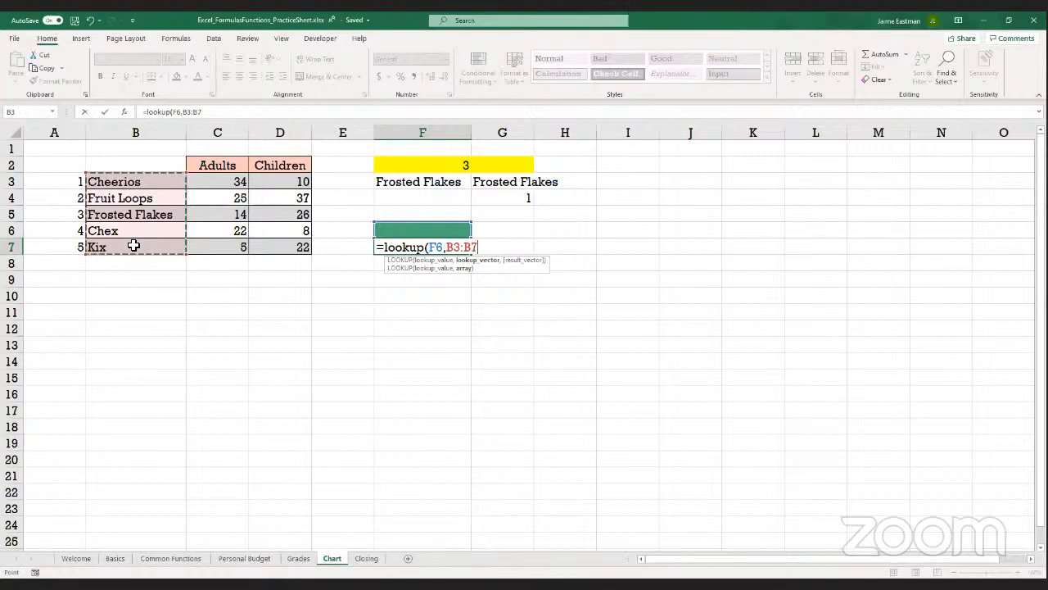
text(,)
click(42, 181)
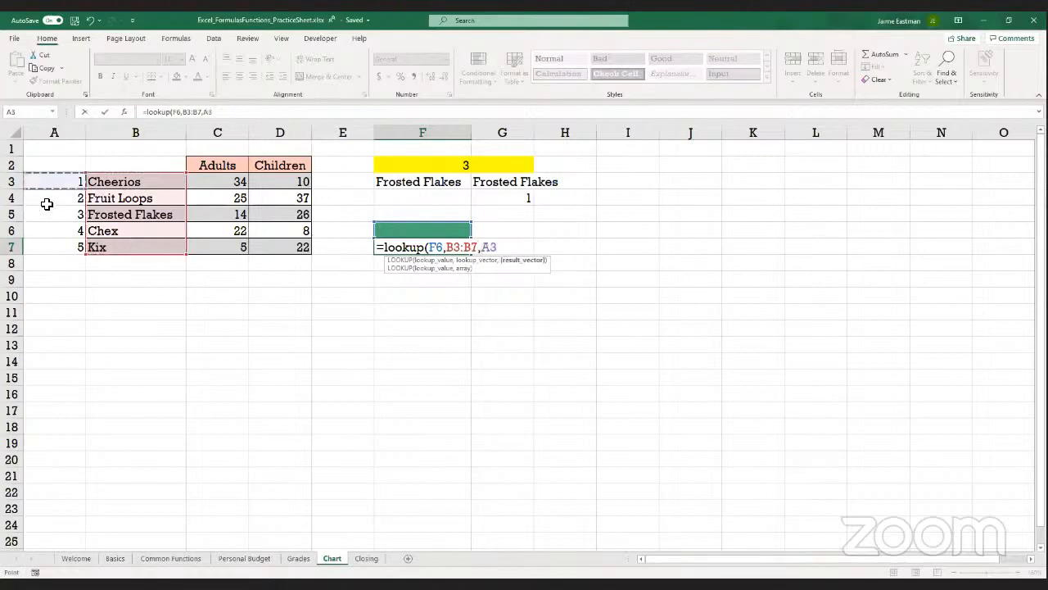
drag(56, 250, 57, 250)
click(56, 249)
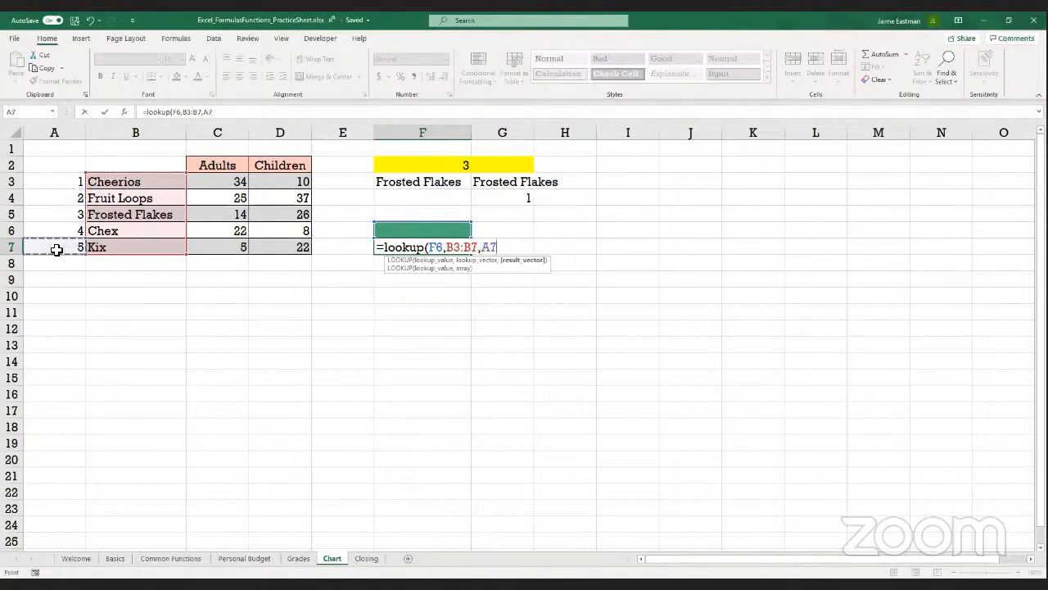
click(50, 181)
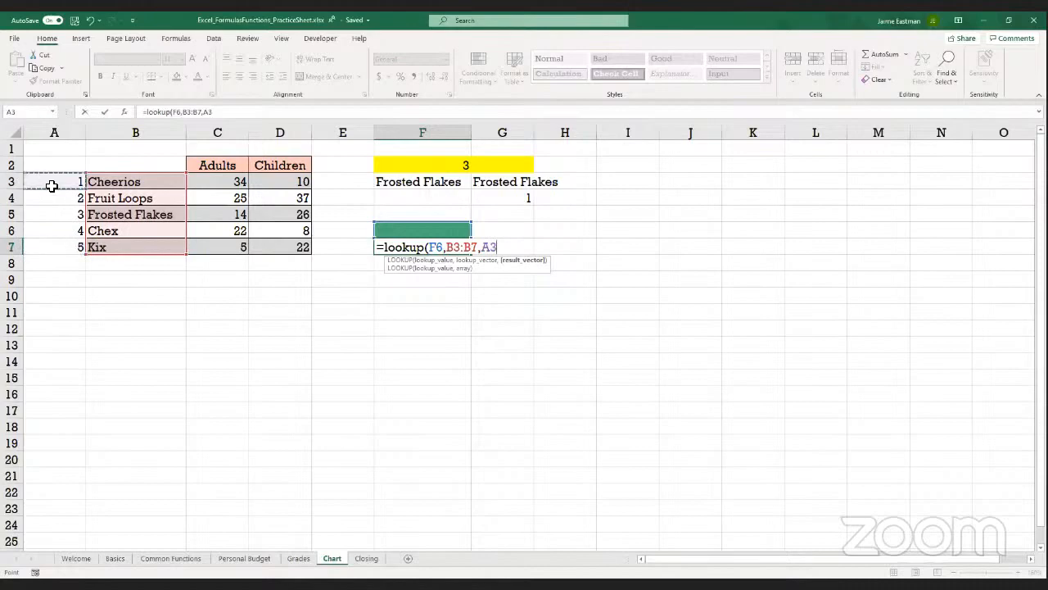
shift+click(61, 247)
text())
key(Return)
key(Up)
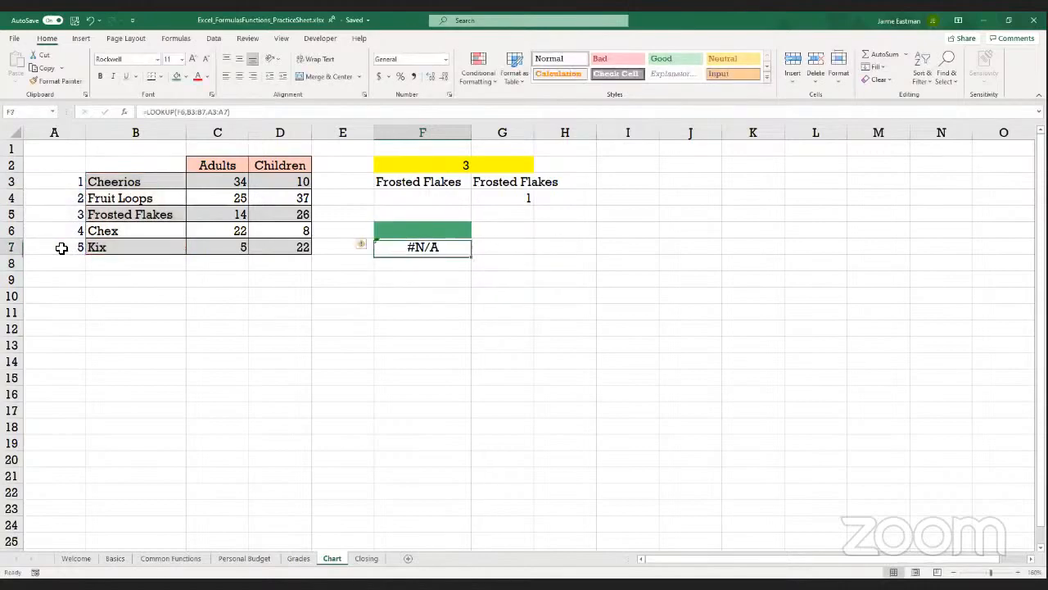
Try 1 as the lookup value in F6 and inspect the references of the LOOKUP formula in F7
key(Up)
text(1)
key(Return)
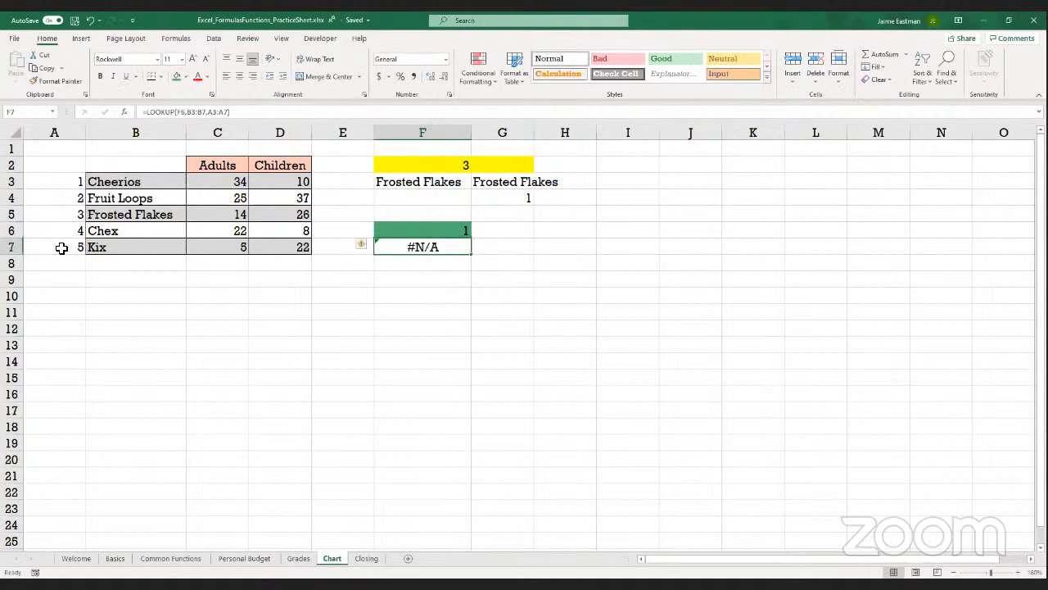
click(260, 113)
key(Escape)
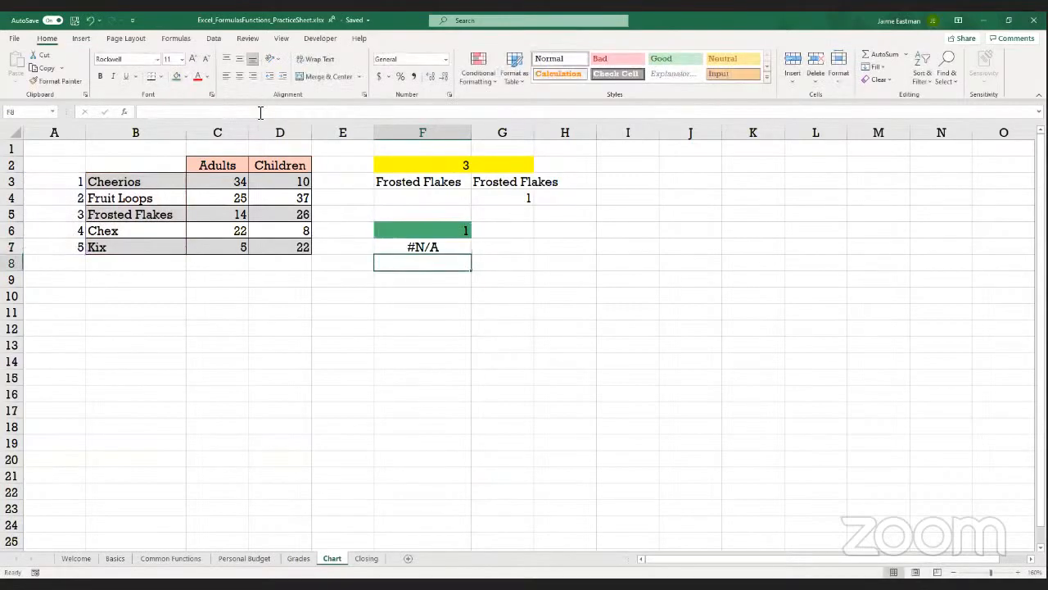
key(Up)
key(Down)
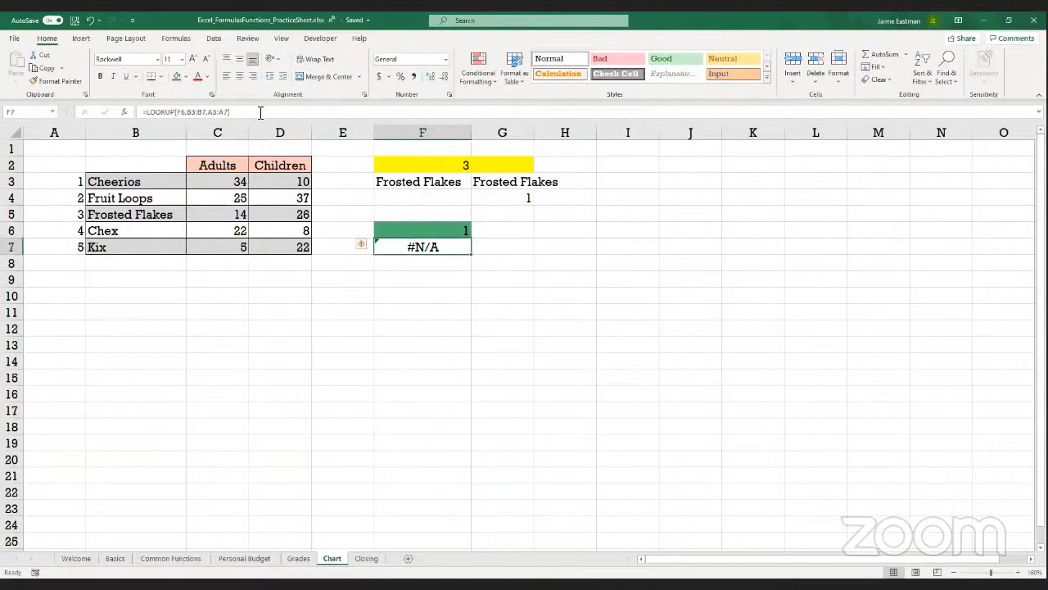
click(260, 112)
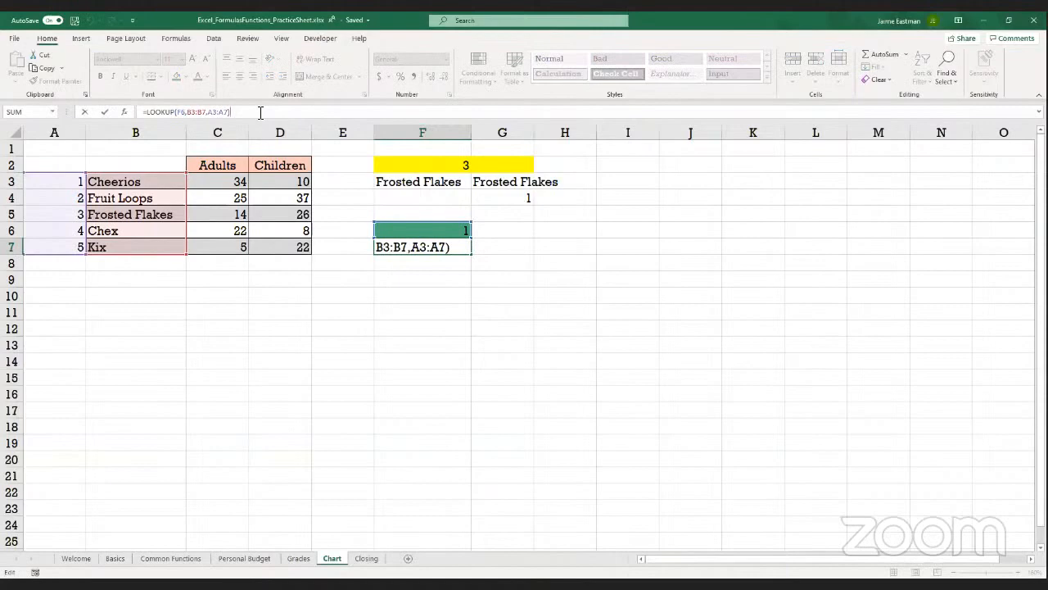
Test the lookup with Cheerios in F6 and compare it with the formula cell F7
click(465, 229)
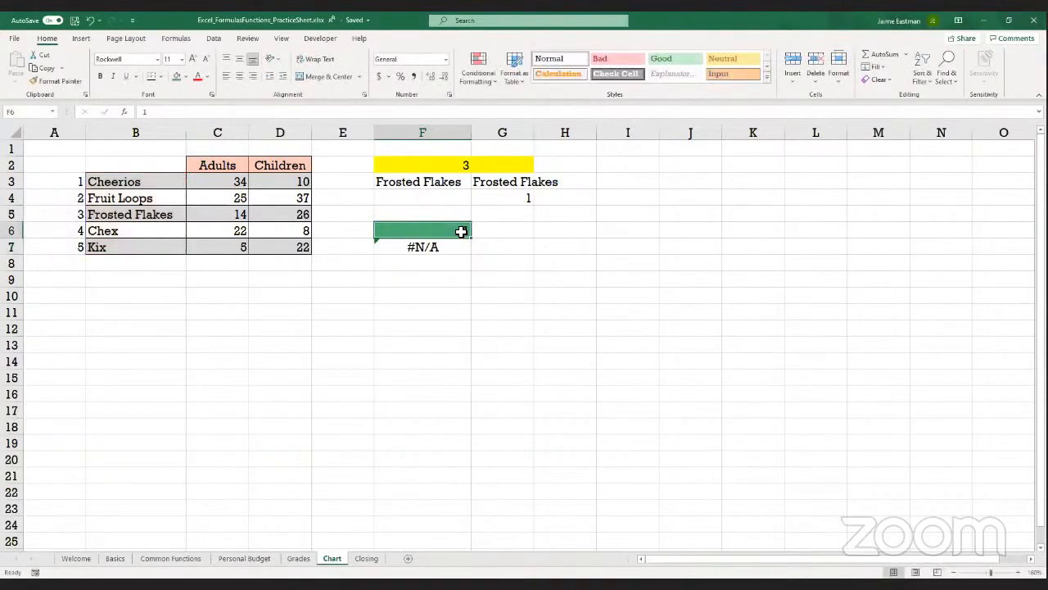
text(Cheerios)
key(Return)
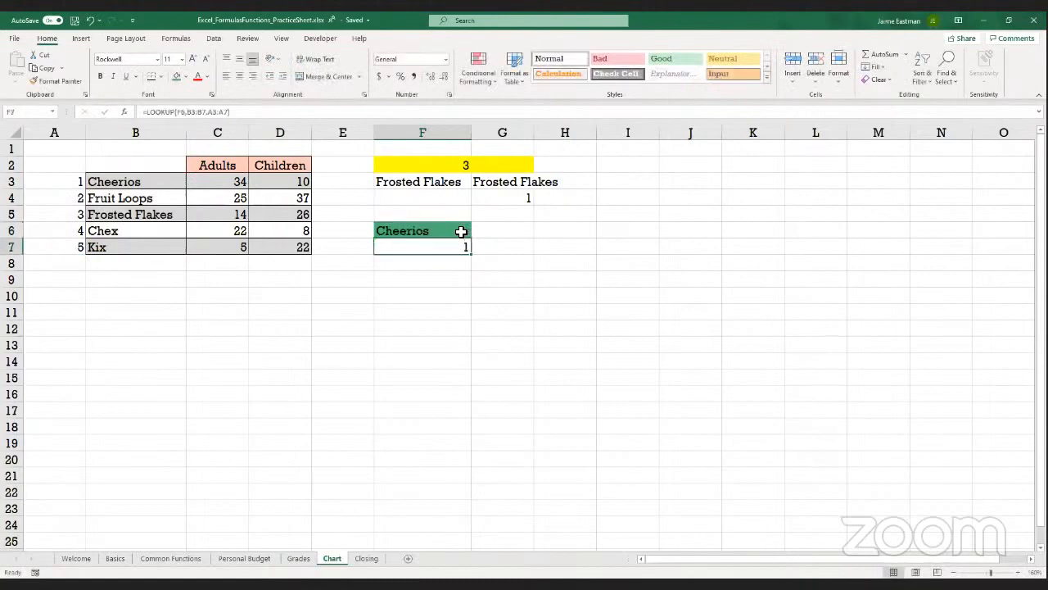
click(461, 232)
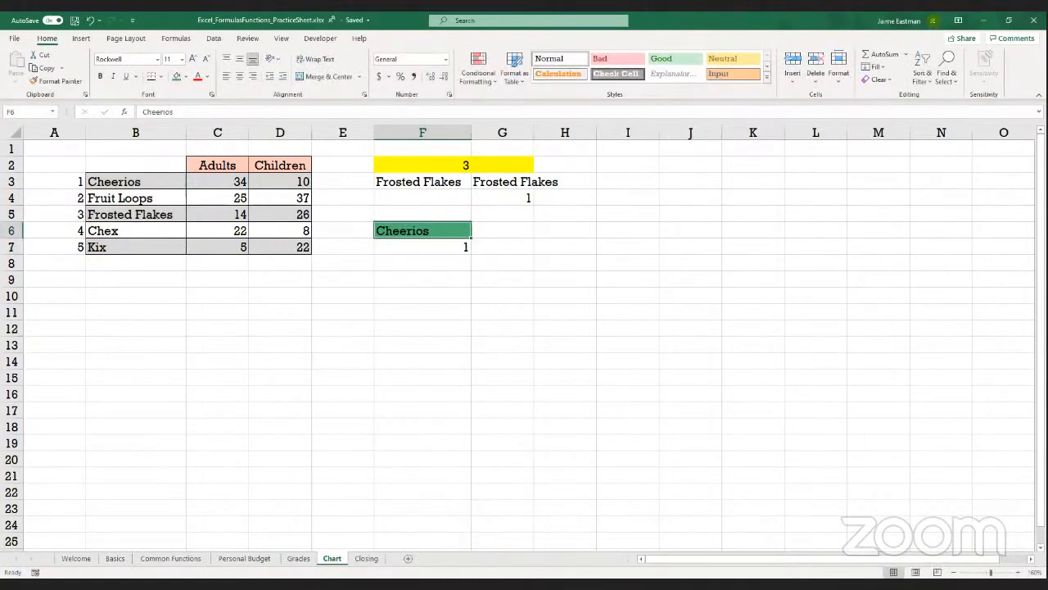
click(414, 251)
click(406, 234)
click(446, 253)
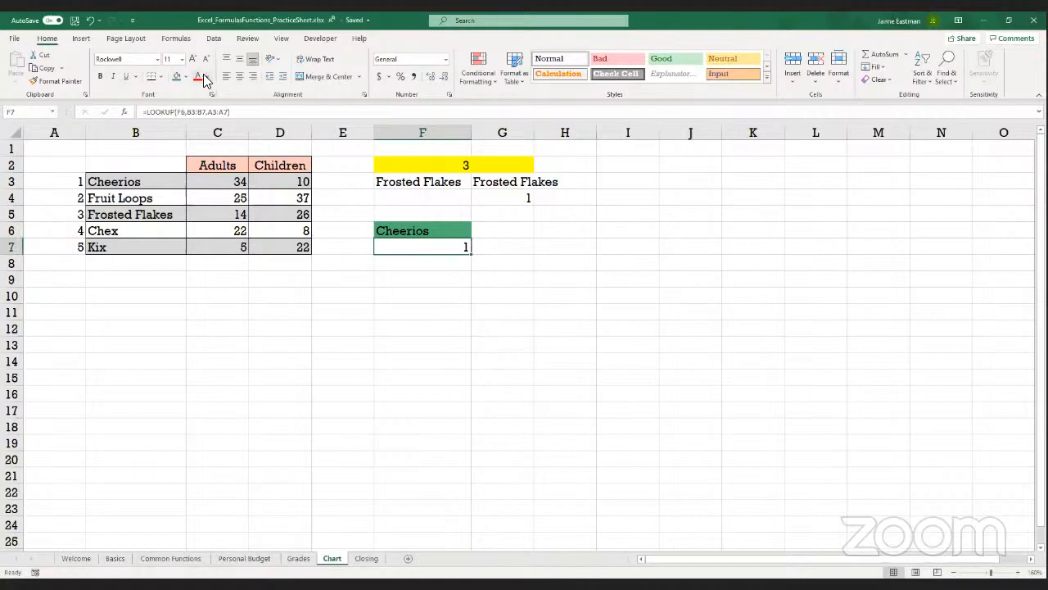
Enter Frosted Flakes as the lookup value in the green cell F6
click(408, 233)
text(Frosted Fal)
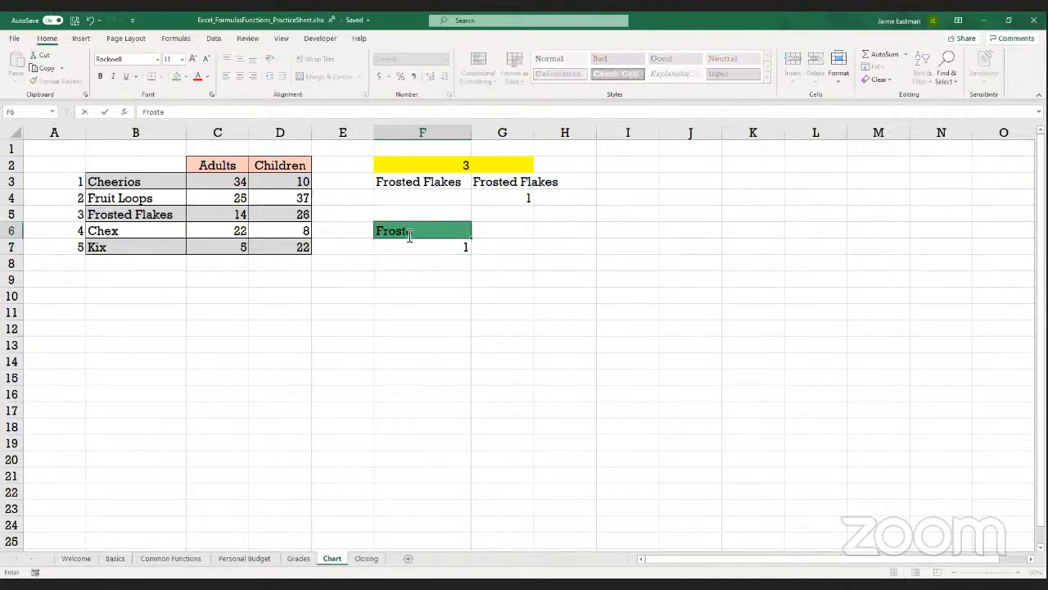
key(BackSpace)
key(BackSpace)
text(lakes)
key(Return)
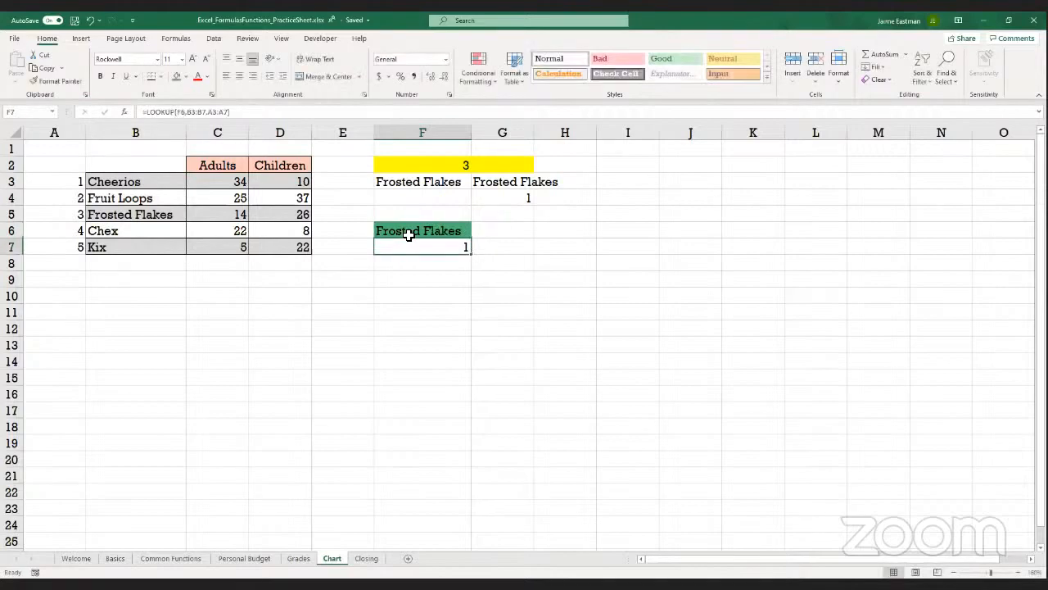
Examine the lookup value, lookup vector and result vector referenced by the formula in F7
click(260, 117)
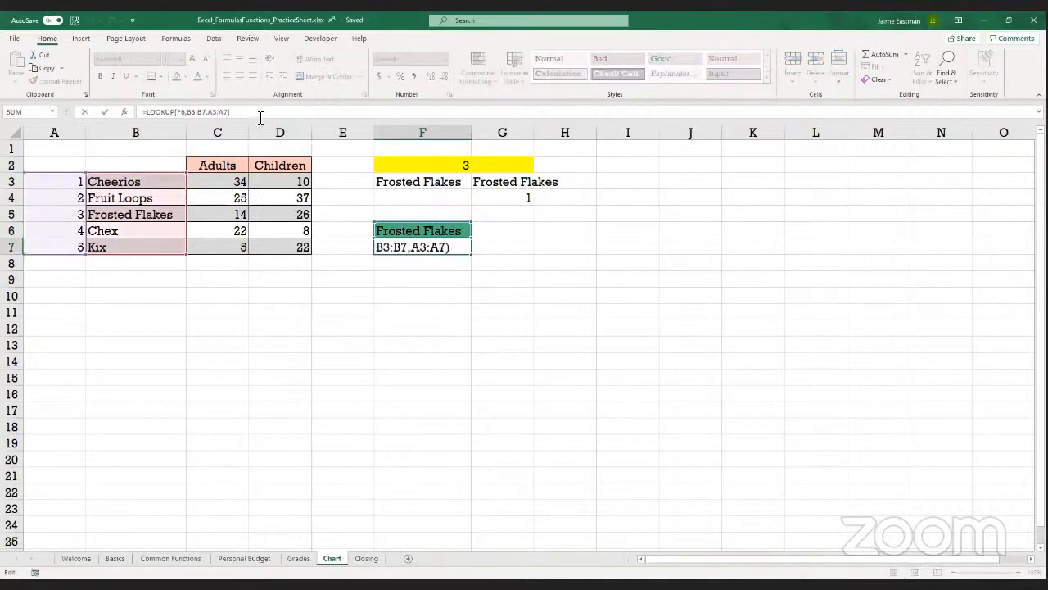
key(Return)
key(Up)
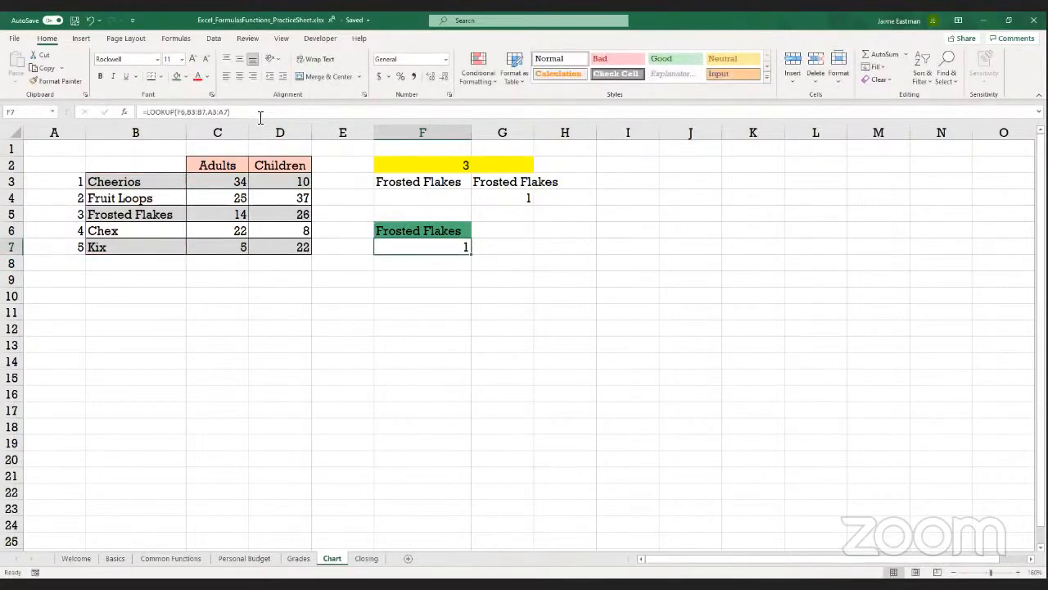
click(254, 112)
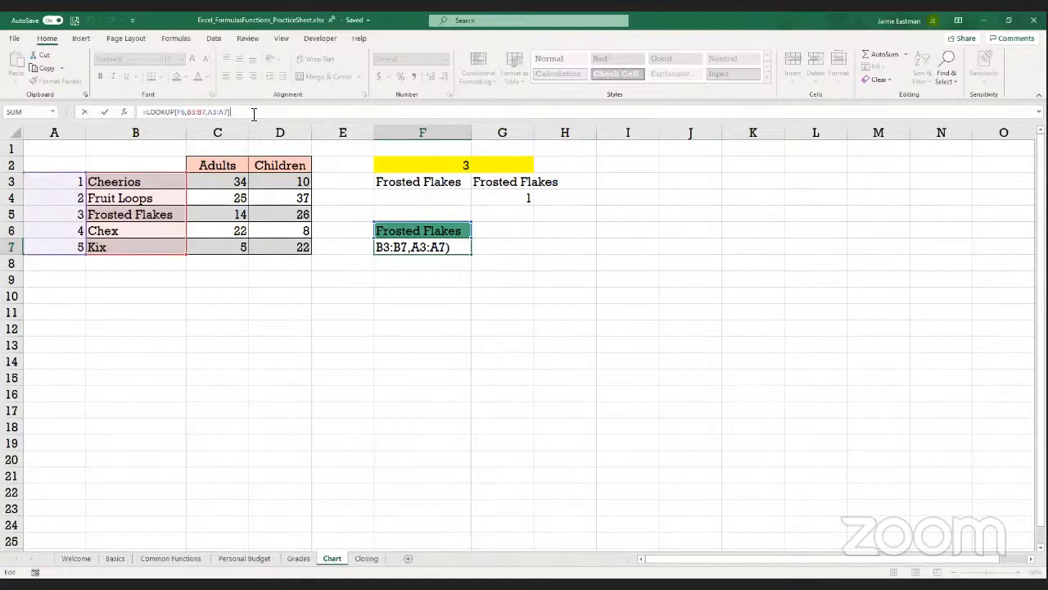
key(ctrl+Return)
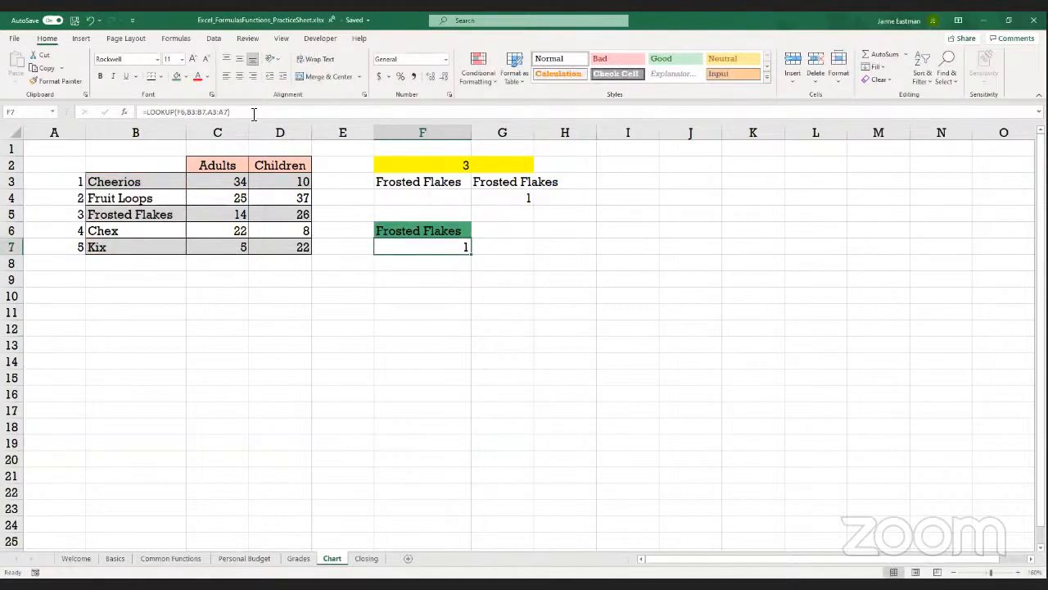
click(254, 115)
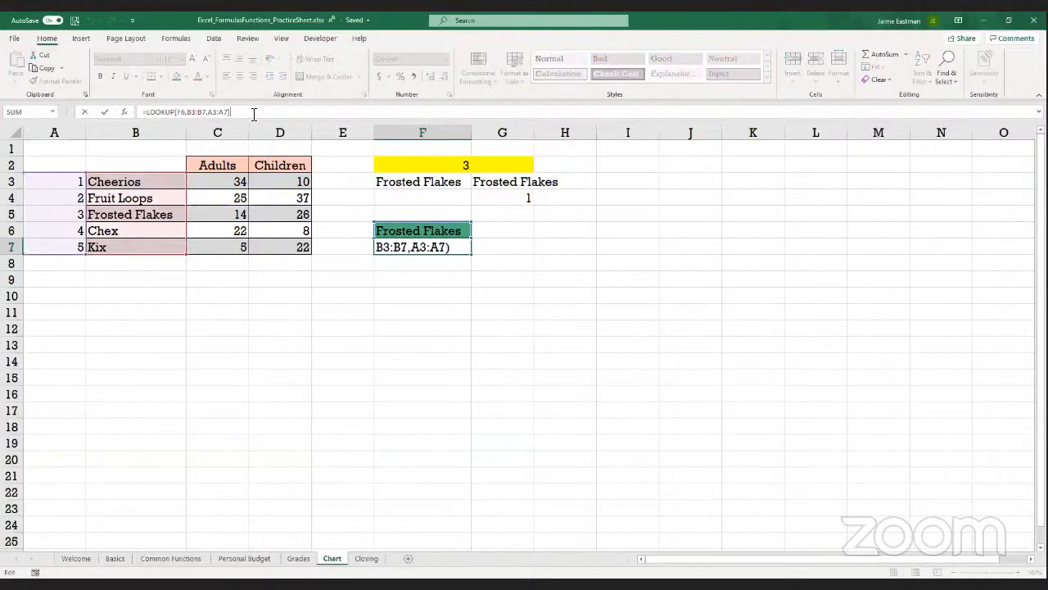
key(Return)
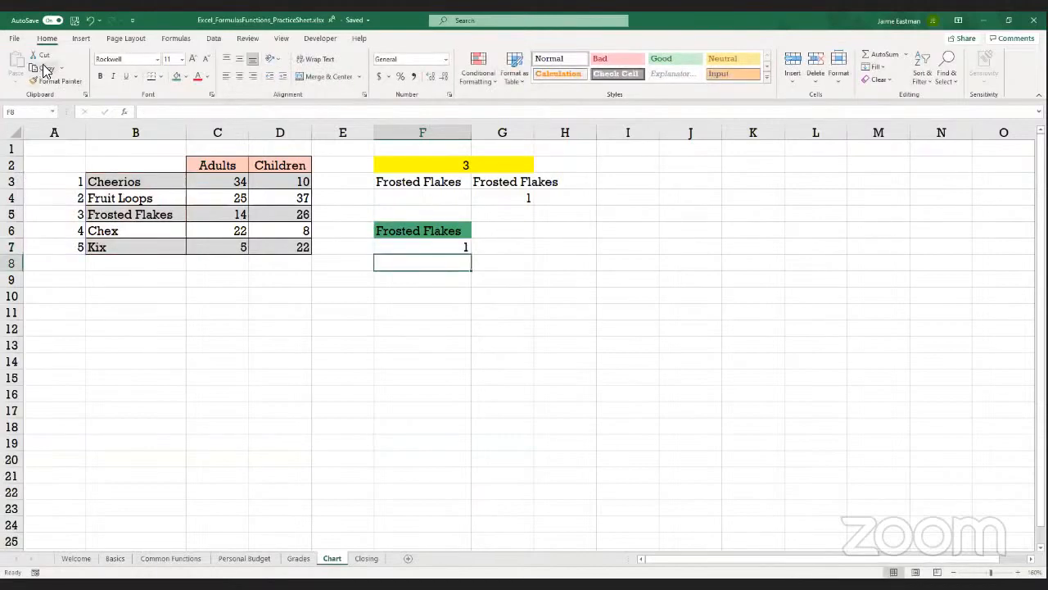
click(398, 245)
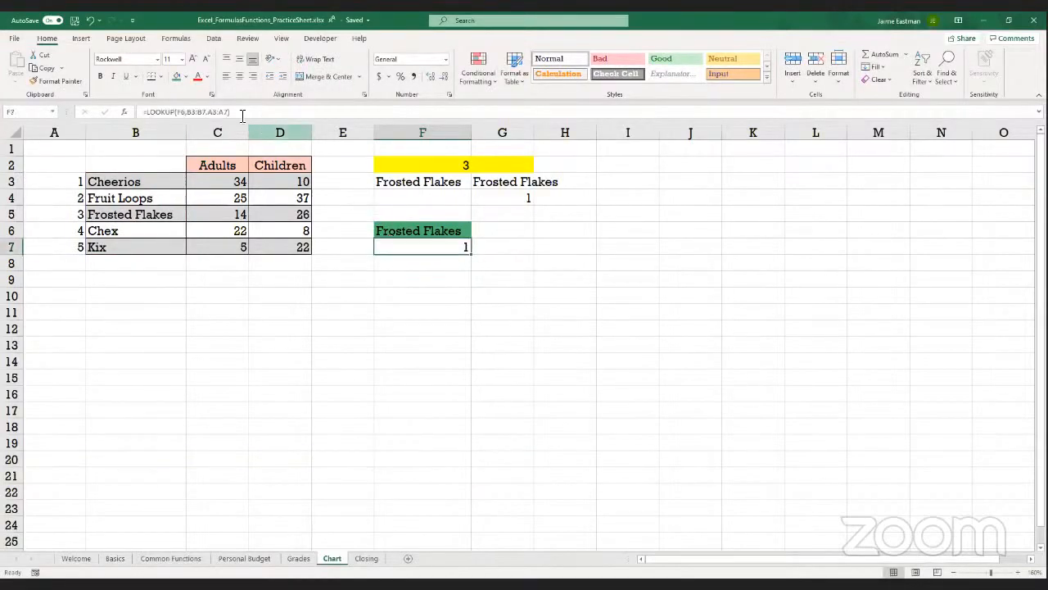
click(212, 112)
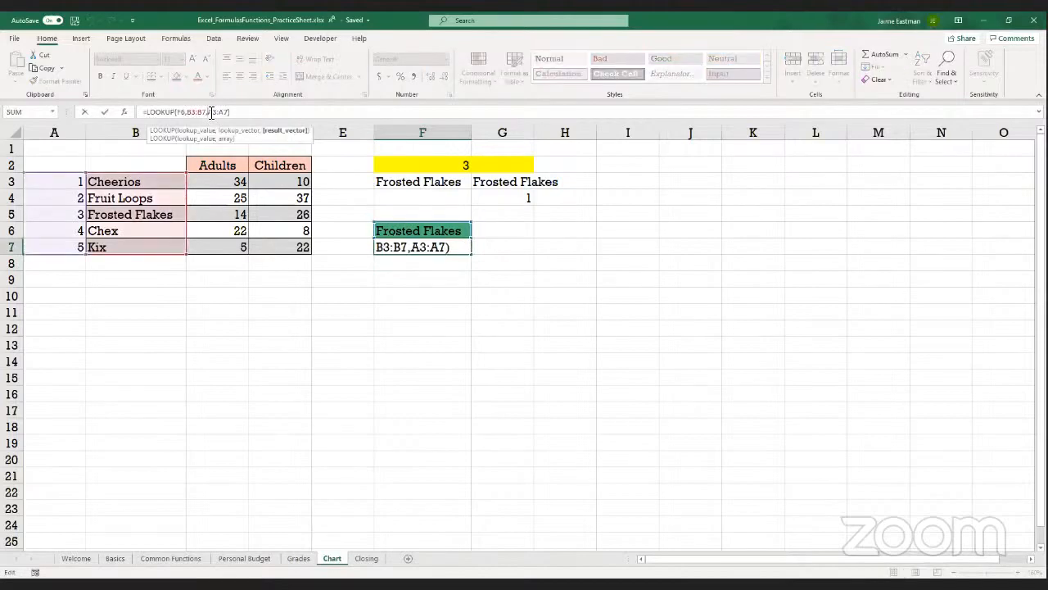
key(Left)
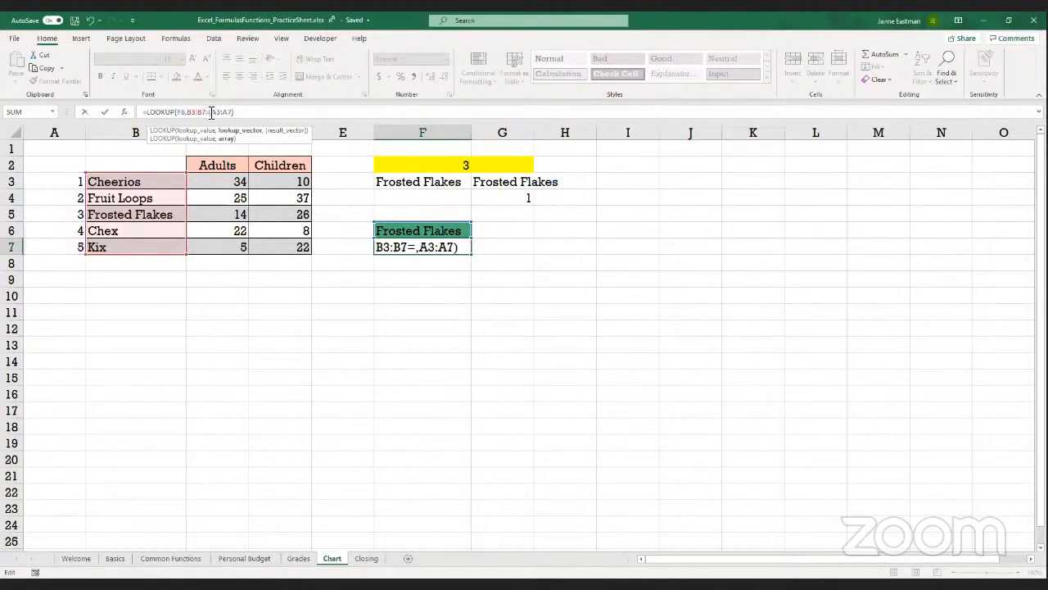
key(Return)
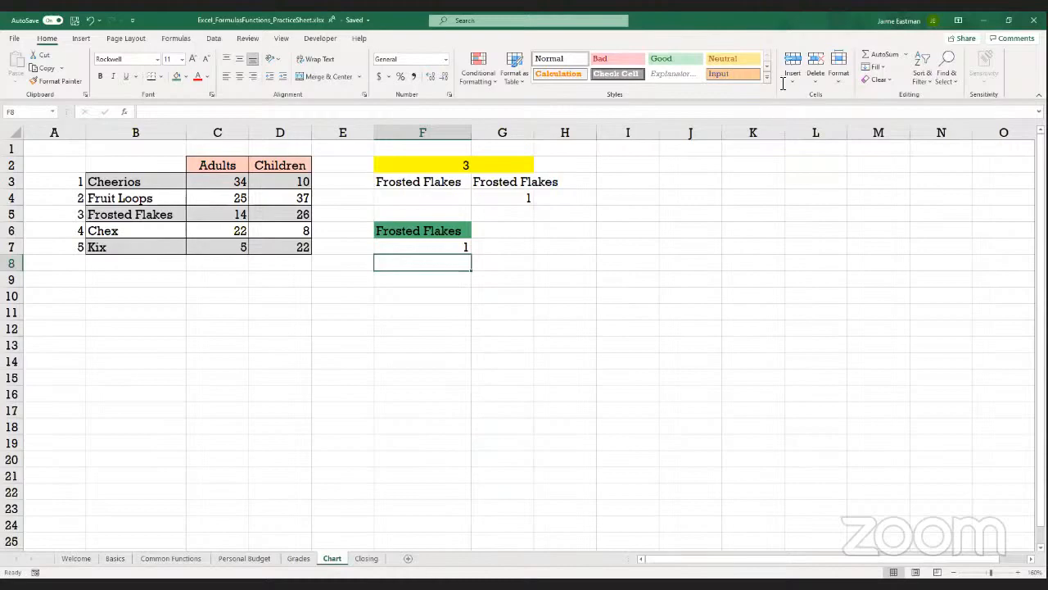
key(alt+Tab)
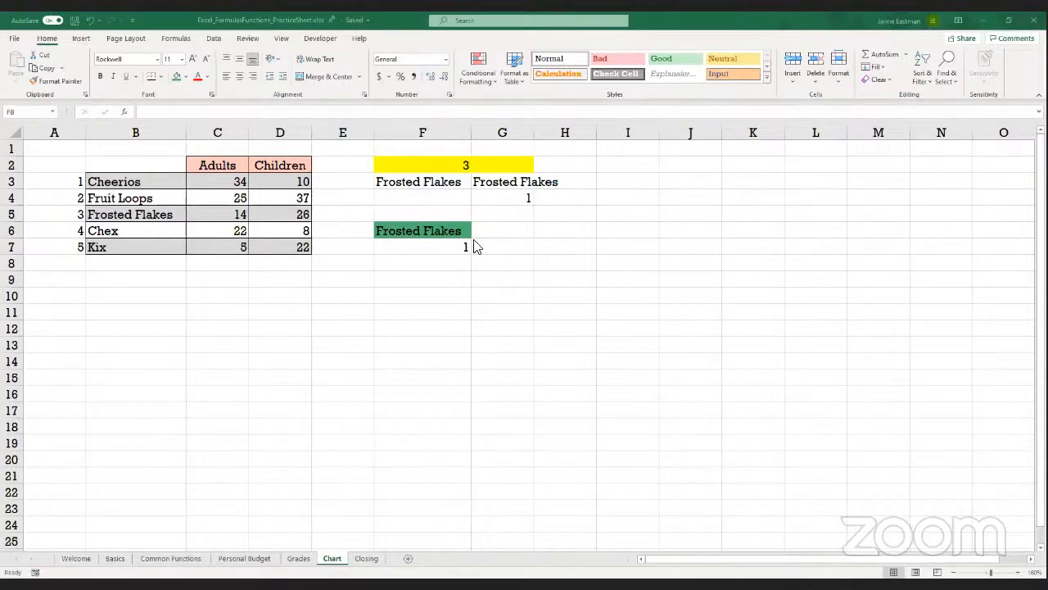
Insert a blank sheet column before the Adults column and number the cereals 1 to 5 in C3:C7
click(217, 132)
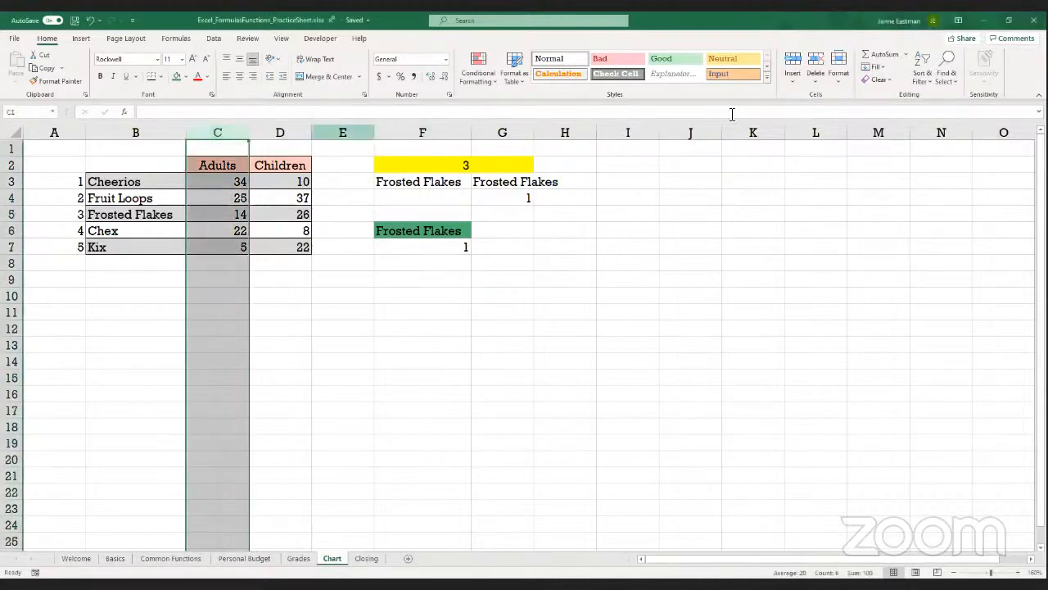
click(792, 64)
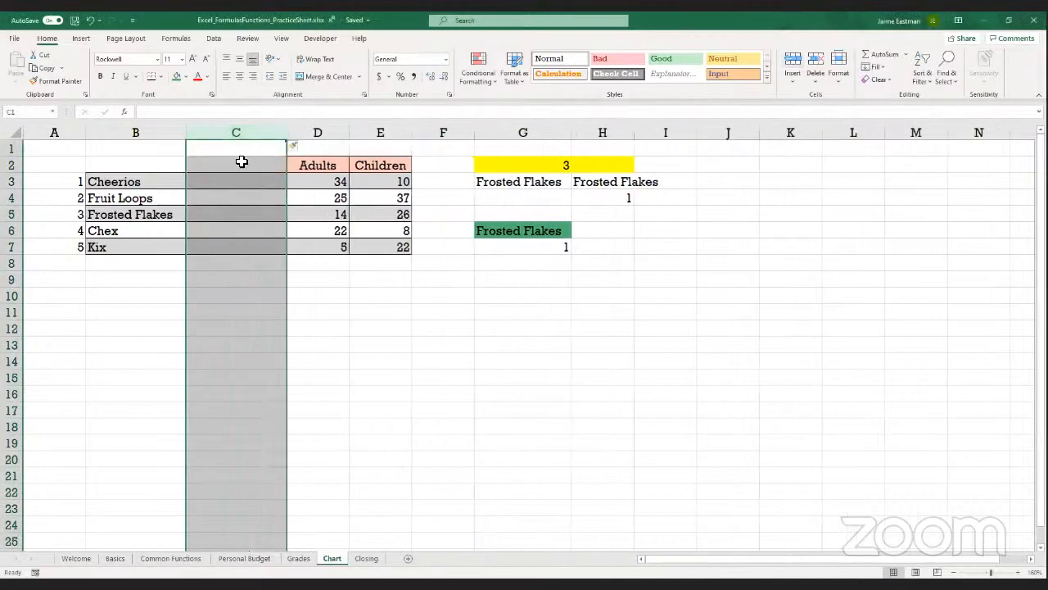
click(240, 180)
text(1)
key(Return)
text(2)
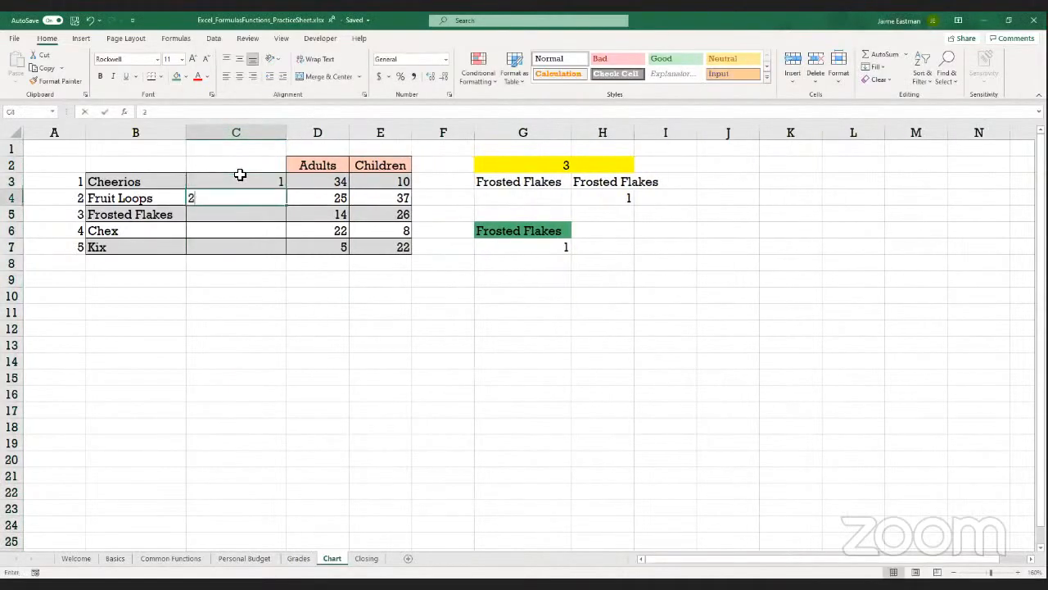
key(Return)
text(3)
key(Return)
text(4)
key(Return)
text(5)
key(Return)
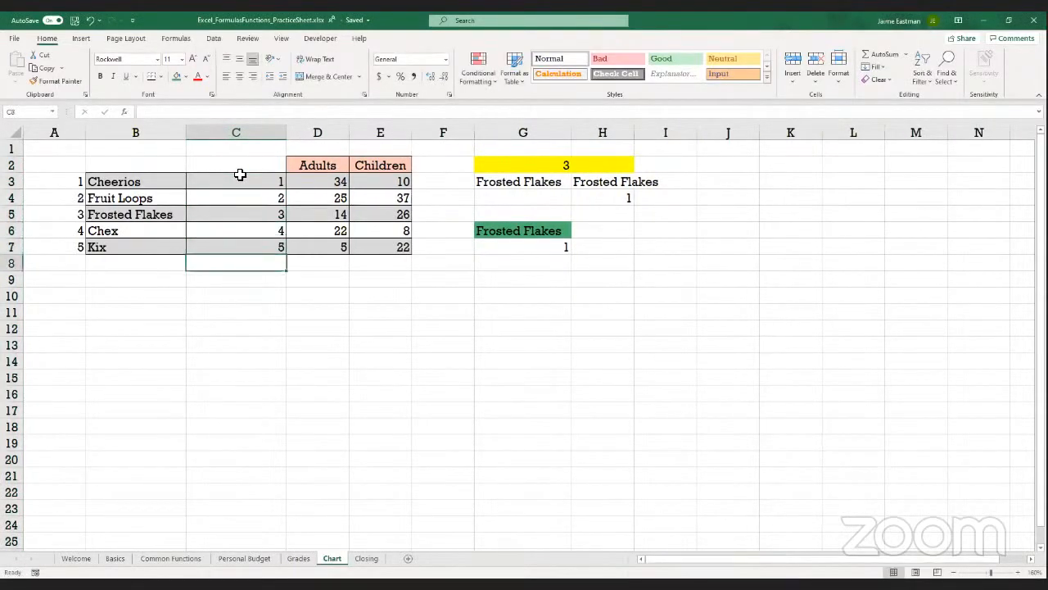
Check which ranges the LOOKUP formula under the green cell references since the column insertion
key(Right)
key(Right)
key(Right)
key(Right)
key(Right)
key(Up)
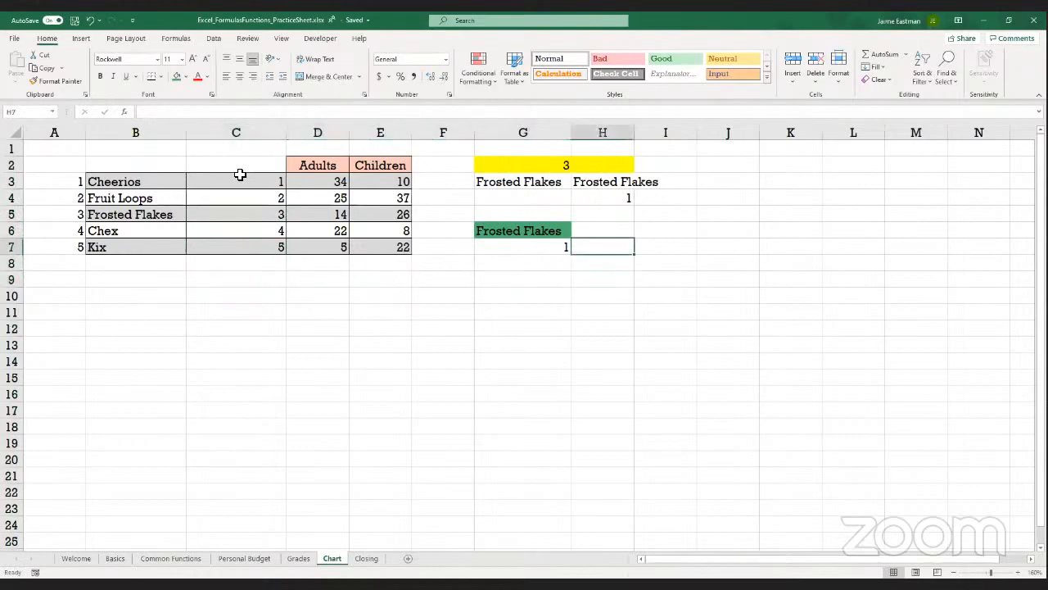
key(Left)
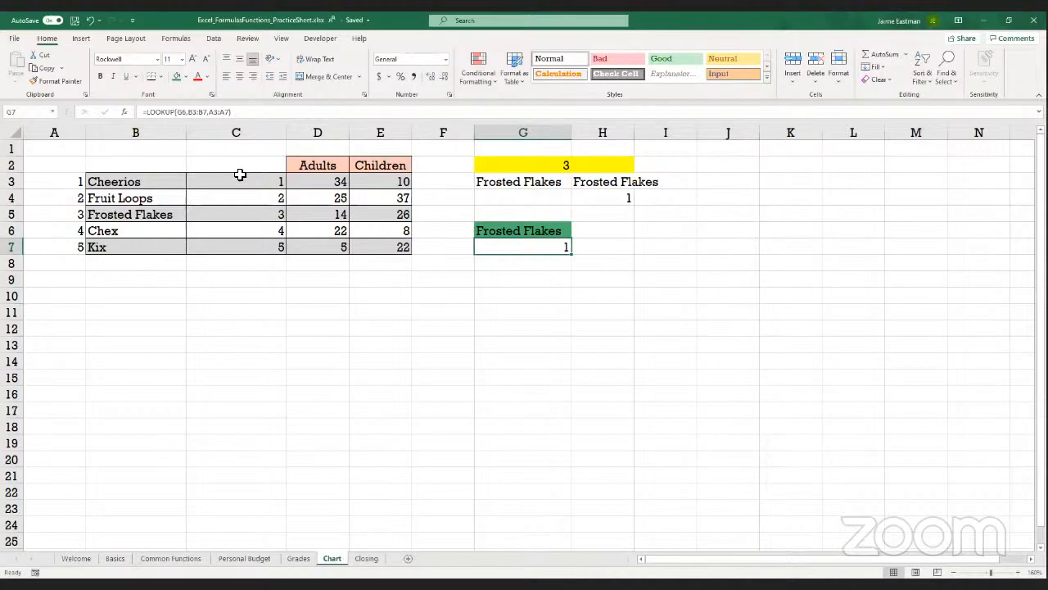
key(Down)
key(Up)
key(Down)
key(Up)
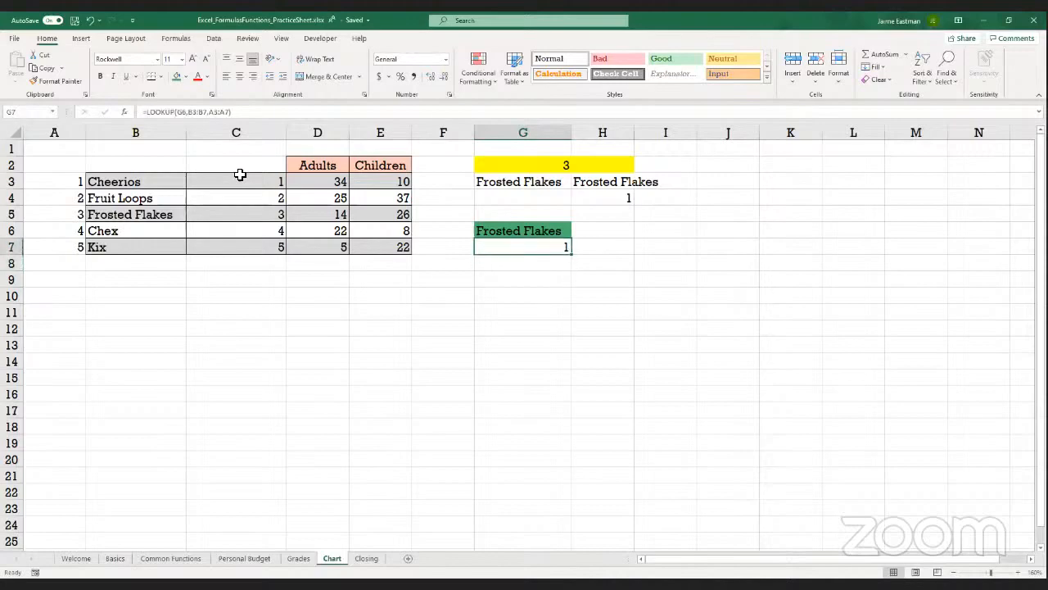